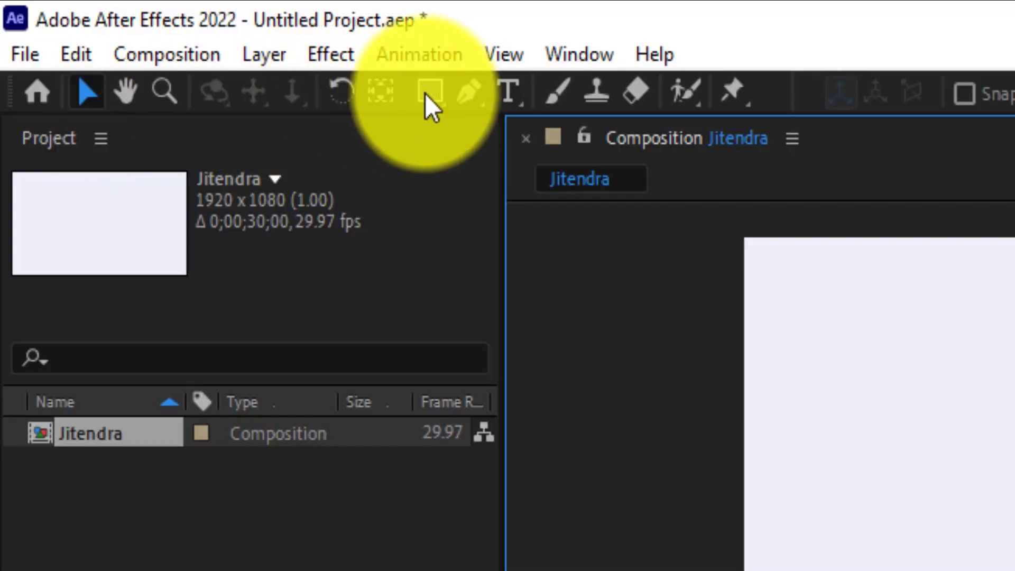
# Step: Browse the shape tool flyout, then switch from the Selection Tool to the Pen Tool
pyautogui.click(425, 93)
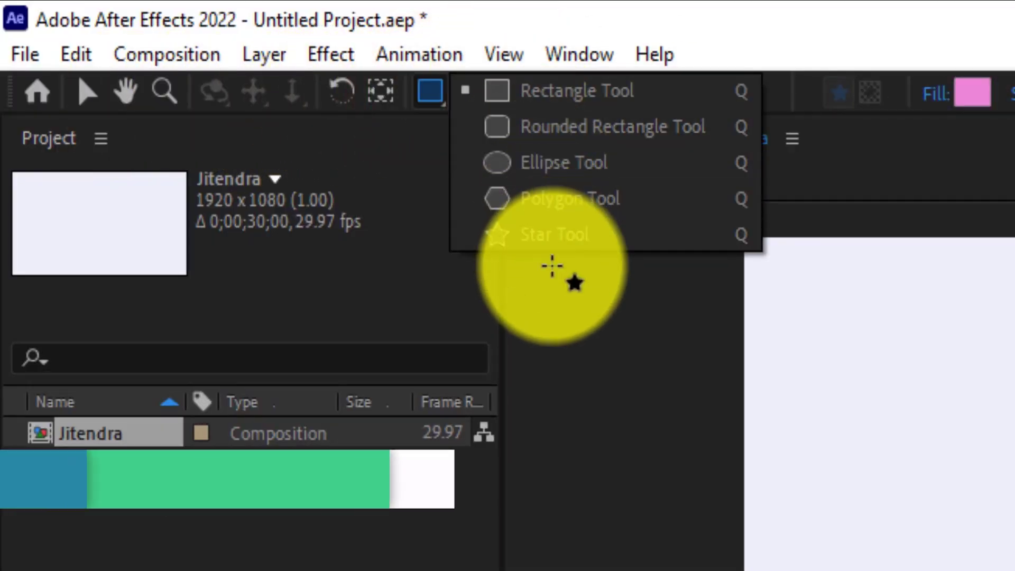
pyautogui.click(86, 95)
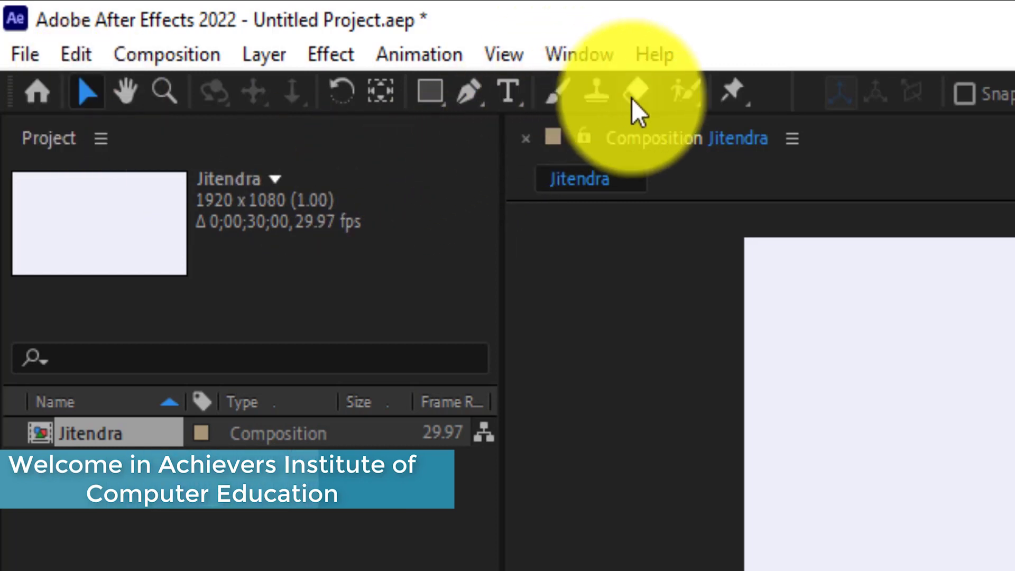
pyautogui.click(466, 93)
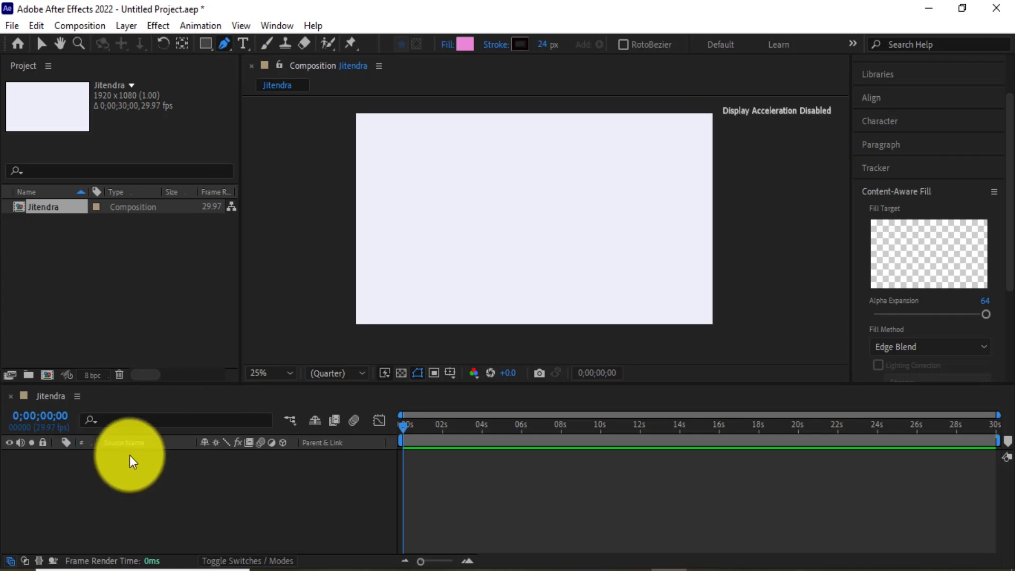
# Step: Draw a seven-point curved pink shape with the Pen, then thin its stroke from 24 to 11 px
pyautogui.click(401, 230)
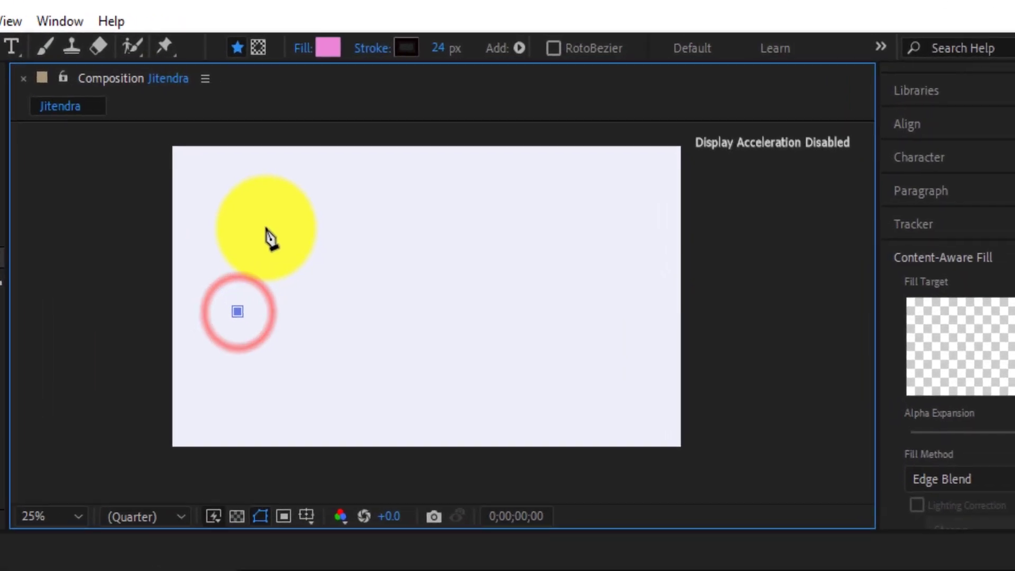
pyautogui.moveTo(423, 169); pyautogui.dragTo(448, 167)
pyautogui.moveTo(346, 189); pyautogui.dragTo(352, 177)
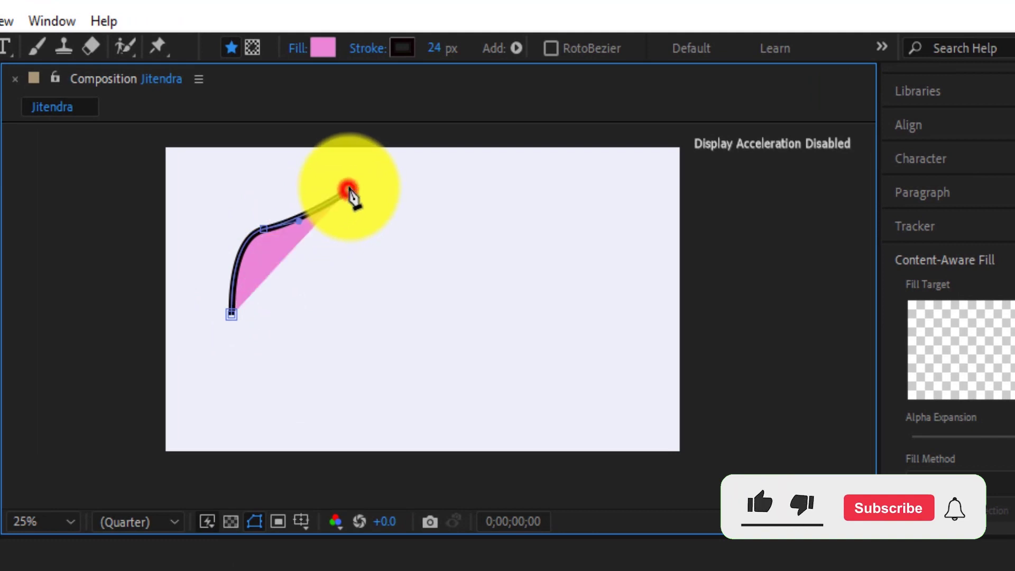
pyautogui.moveTo(465, 208); pyautogui.dragTo(480, 250)
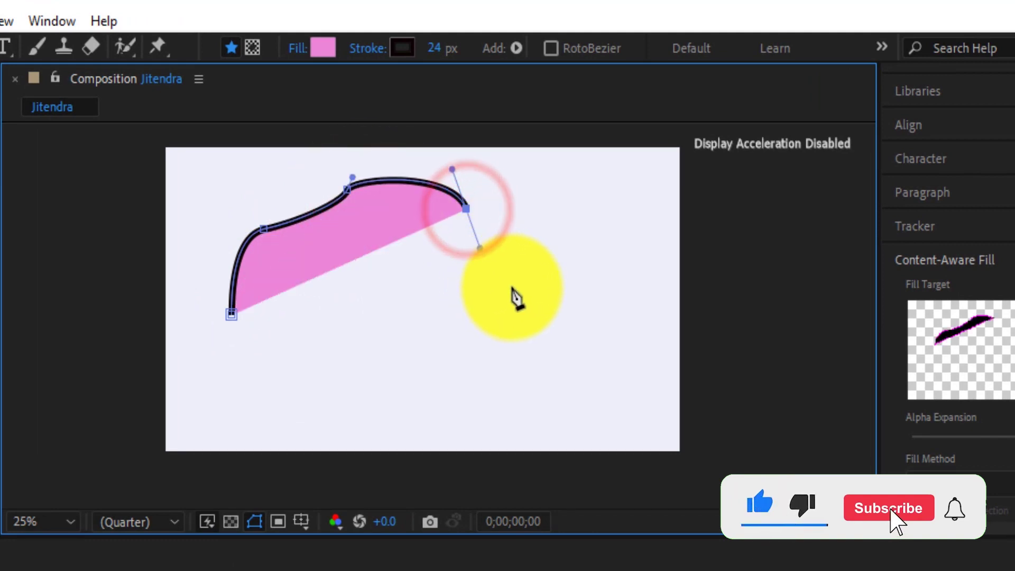
pyautogui.moveTo(527, 272); pyautogui.dragTo(552, 294)
pyautogui.moveTo(465, 357); pyautogui.dragTo(400, 354)
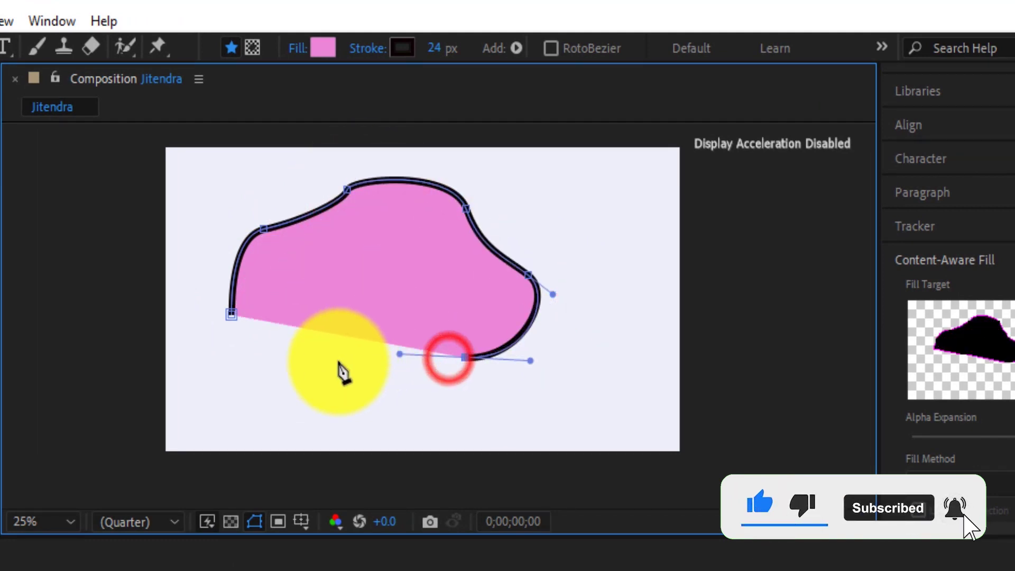
pyautogui.moveTo(317, 373); pyautogui.dragTo(311, 392)
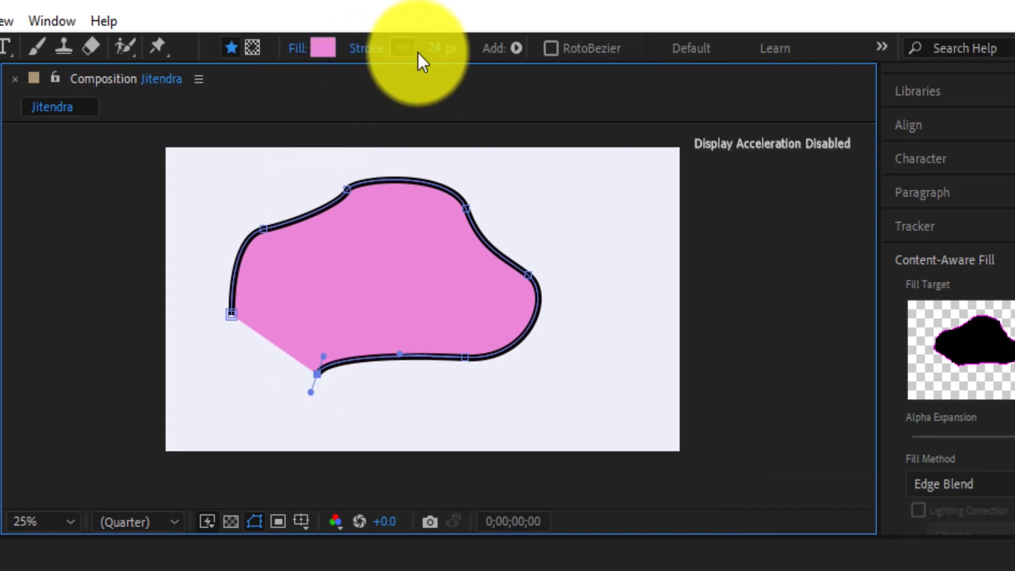
pyautogui.click(434, 48)
pyautogui.moveTo(434, 49); pyautogui.dragTo(421, 52)
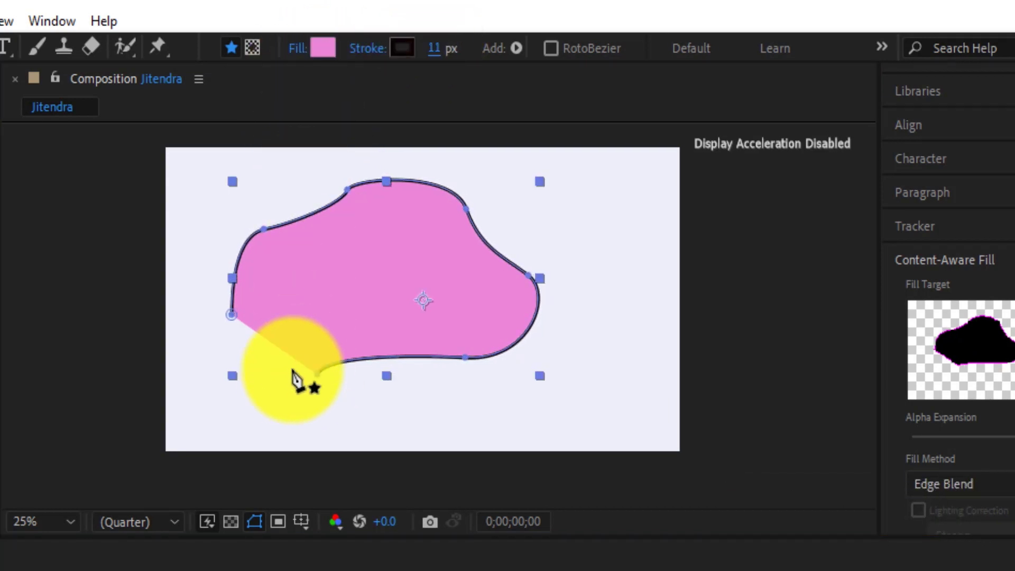
# Step: Open and cancel the Shape Fill Color picker twice to keep pink, then bring up Fill Options
pyautogui.click(319, 50)
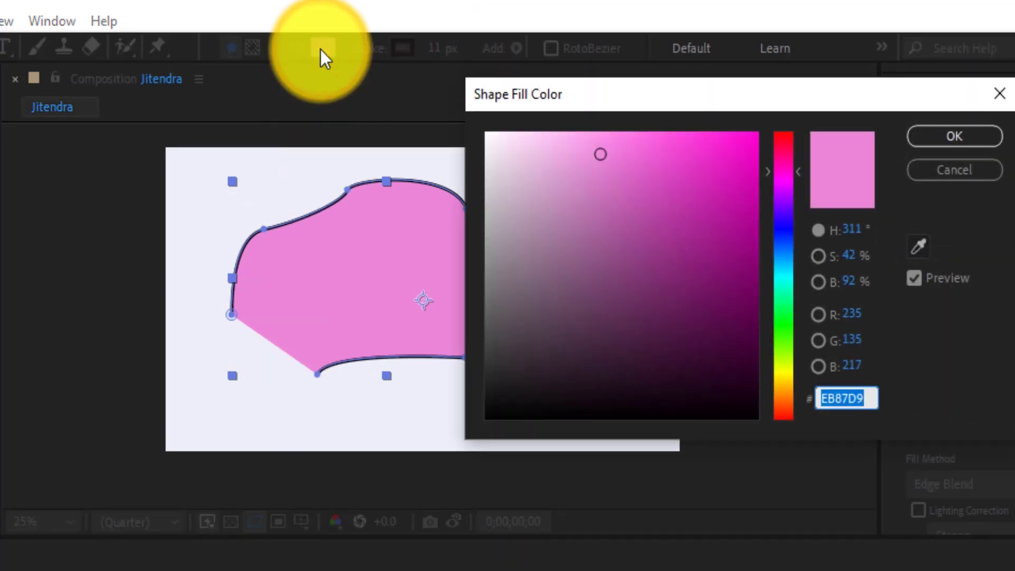
pyautogui.click(946, 172)
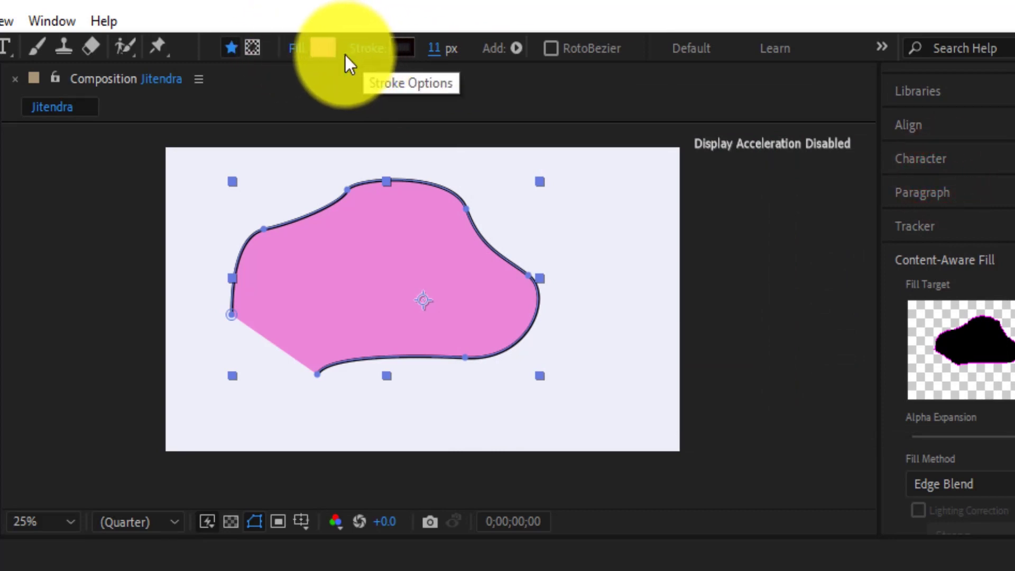
pyautogui.click(322, 49)
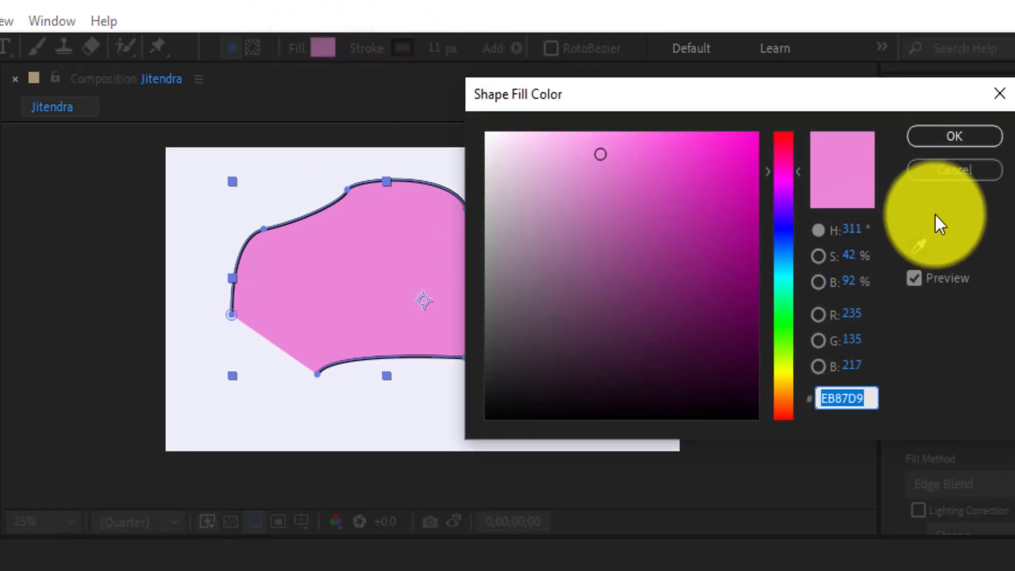
pyautogui.click(943, 166)
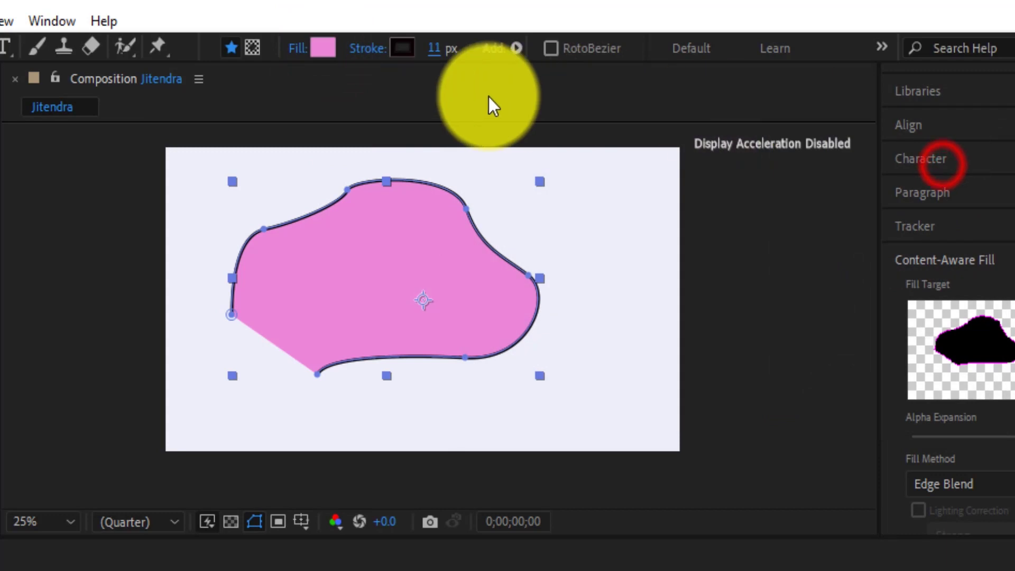
pyautogui.click(297, 51)
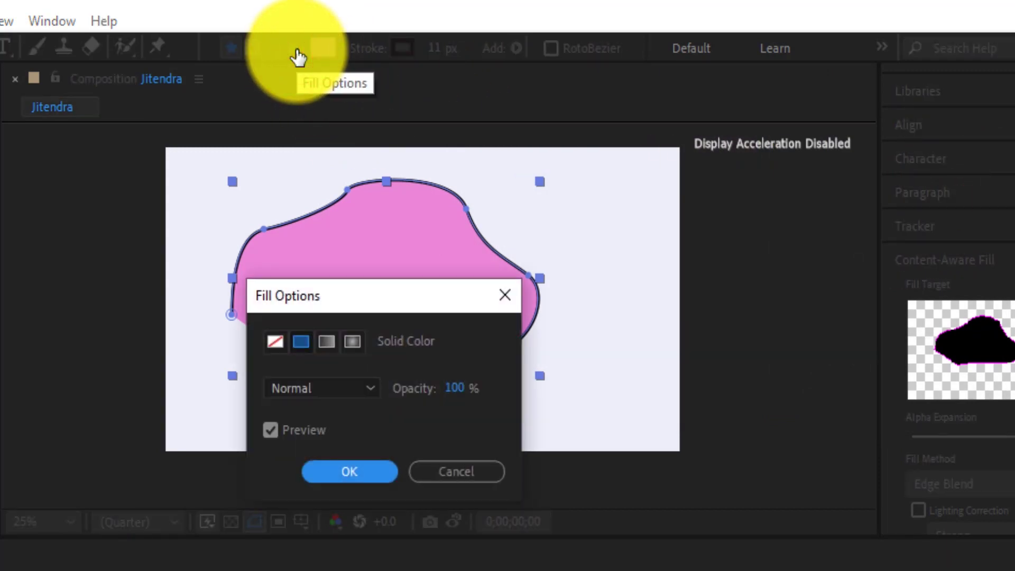
# Step: In Fill Options, preview Linear and Radial Gradient fills, then set the fill to None
pyautogui.moveTo(356, 297); pyautogui.dragTo(541, 176)
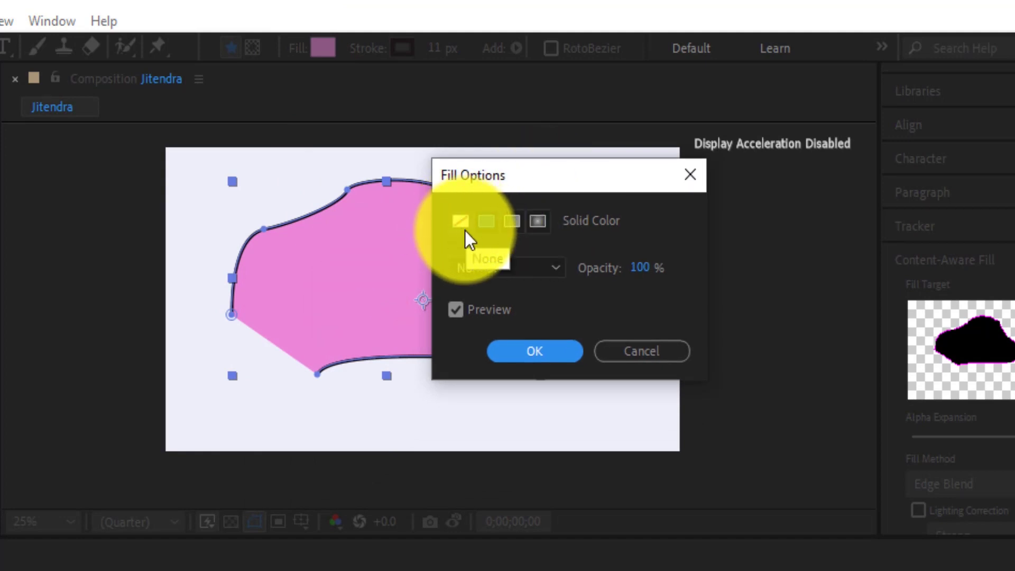
pyautogui.click(512, 218)
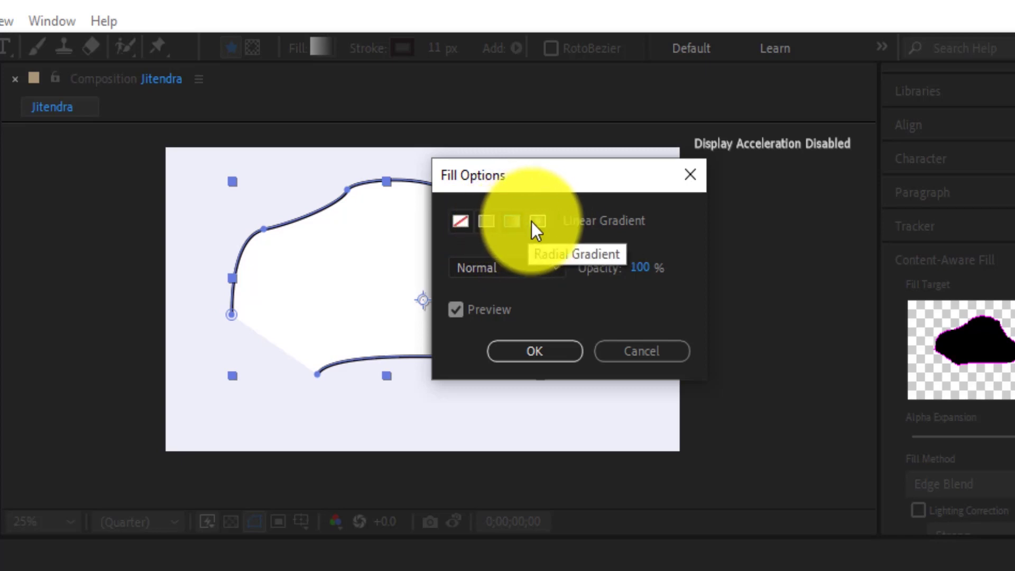
pyautogui.click(533, 222)
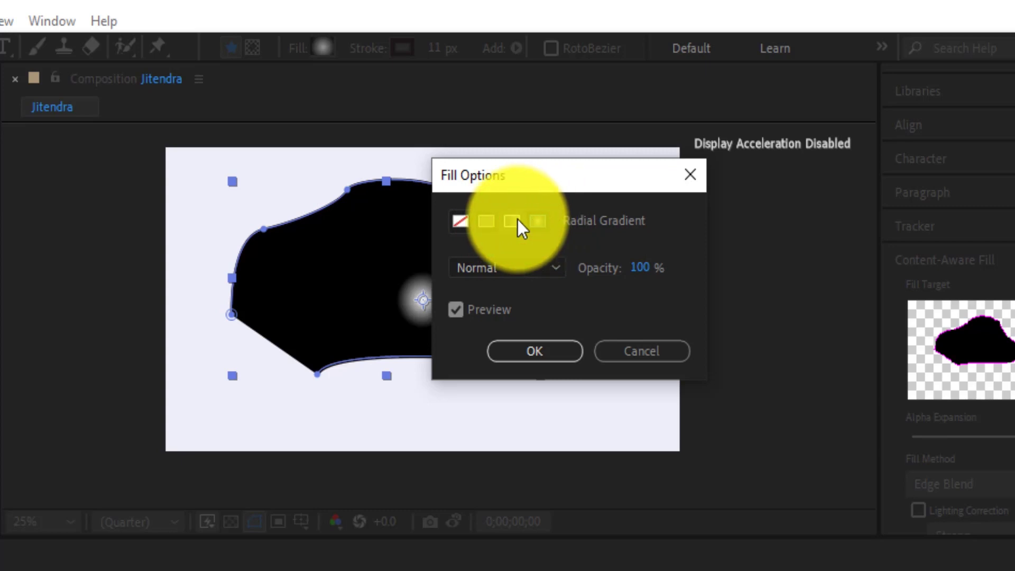
pyautogui.click(515, 220)
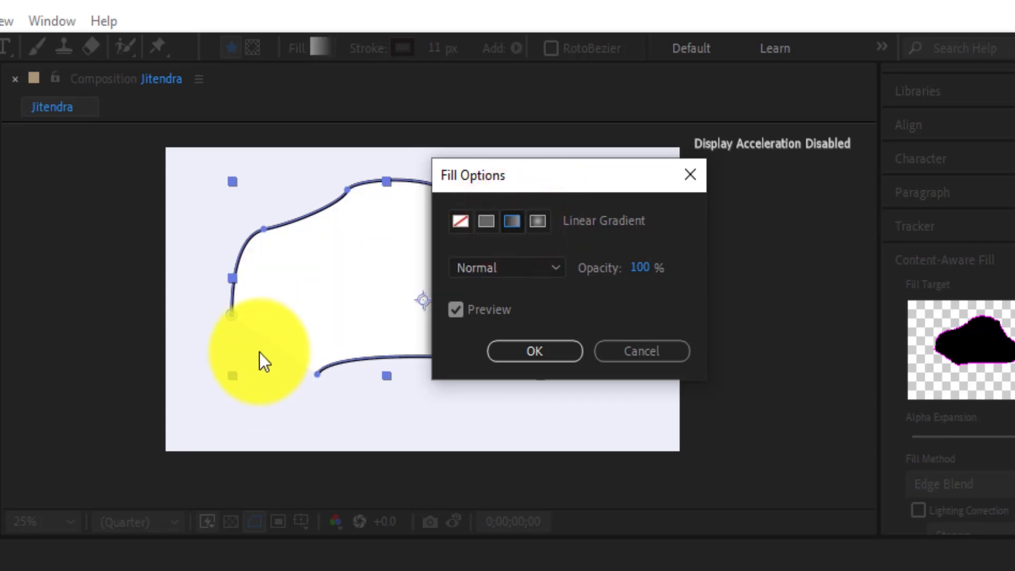
pyautogui.click(459, 222)
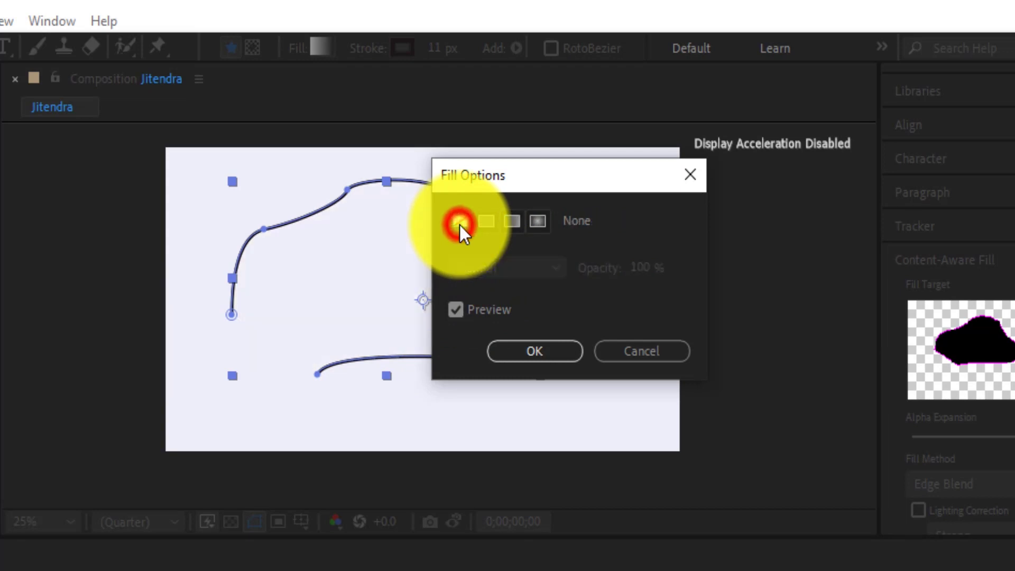
pyautogui.click(540, 352)
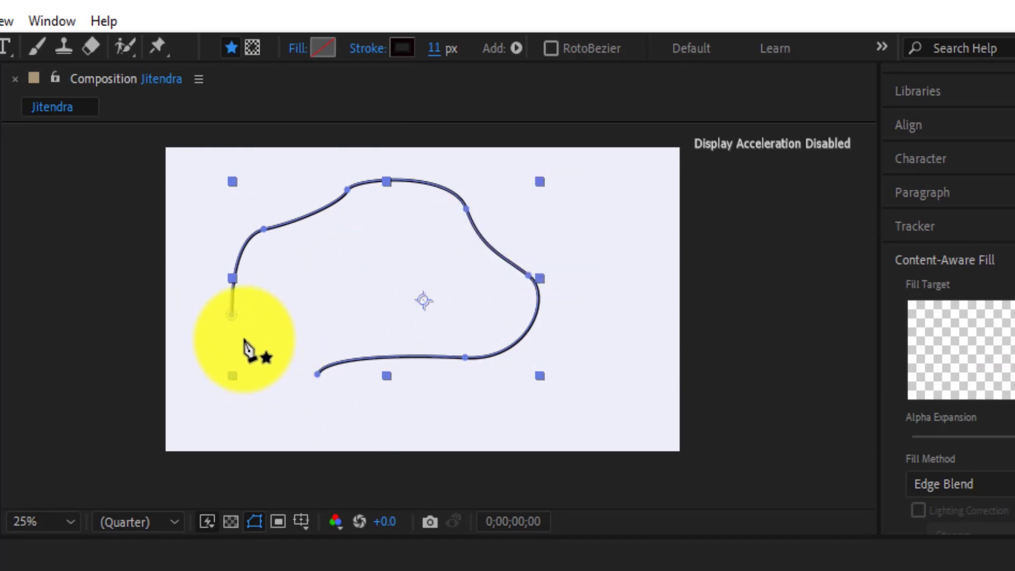
# Step: Join the path's end to its start vertex, and collapse Shape 1 and Contents in the timeline
pyautogui.click(230, 316)
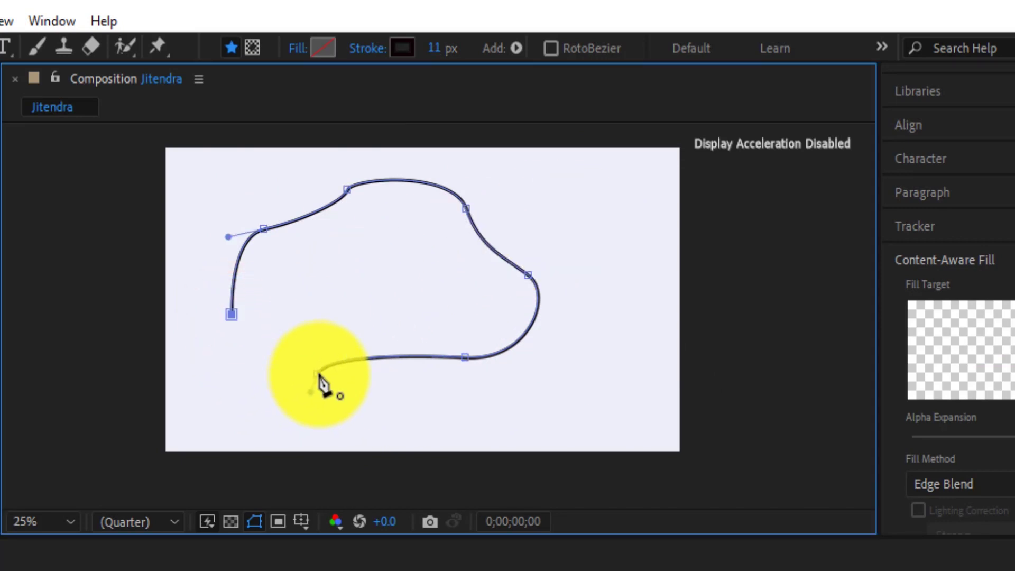
pyautogui.moveTo(319, 370); pyautogui.dragTo(325, 353)
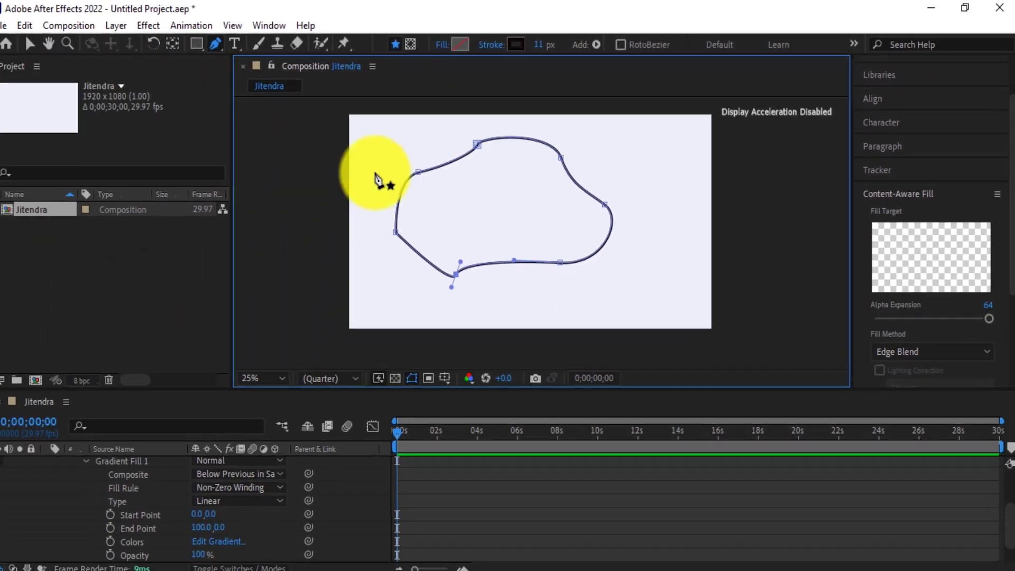
pyautogui.scroll(3, 126, 486)
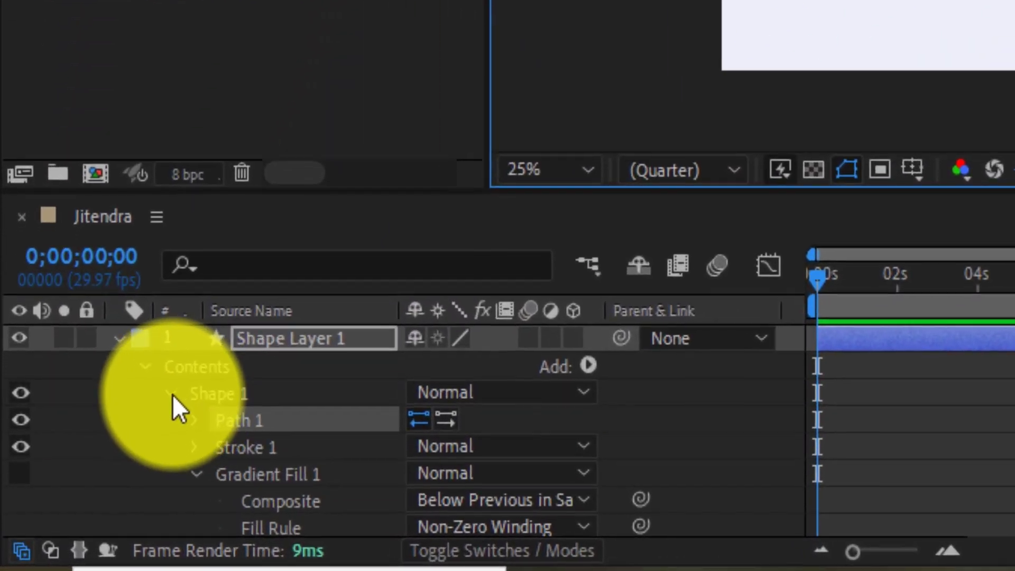
pyautogui.click(84, 483)
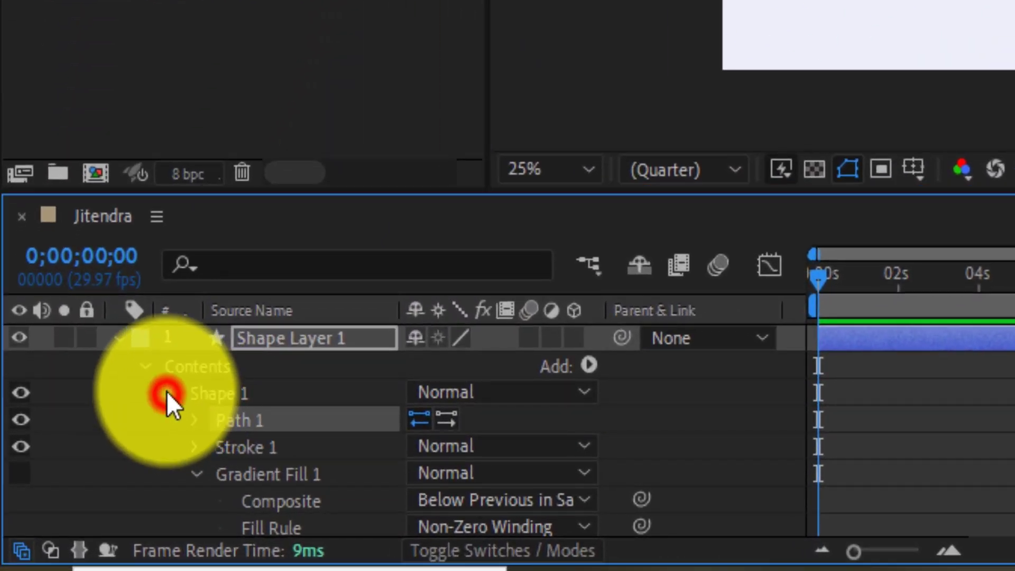
pyautogui.click(257, 345)
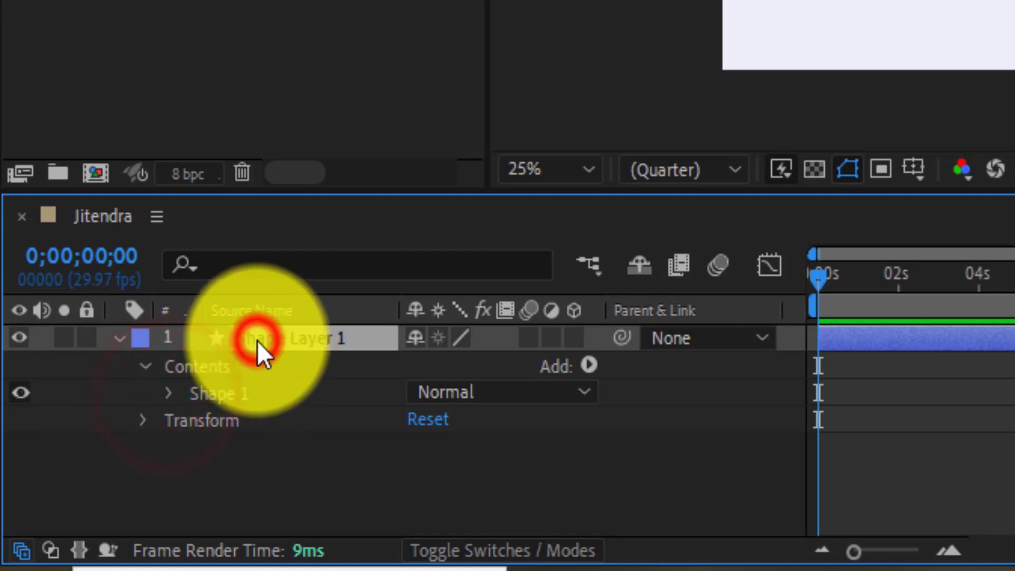
pyautogui.click(144, 365)
pyautogui.click(190, 362)
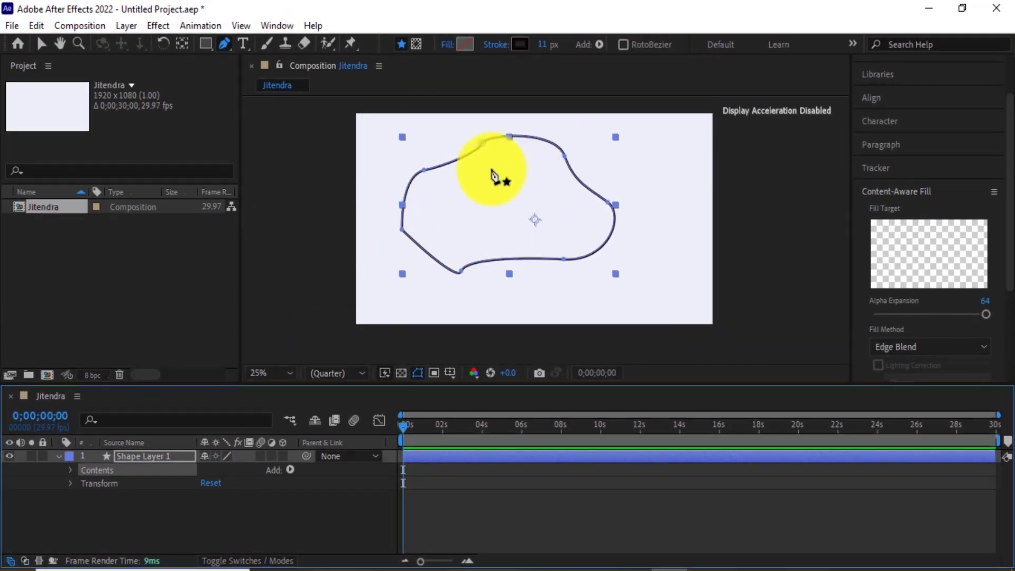
# Step: Delete the drawn loop and check Fill Options without changing anything
pyautogui.press('Delete')
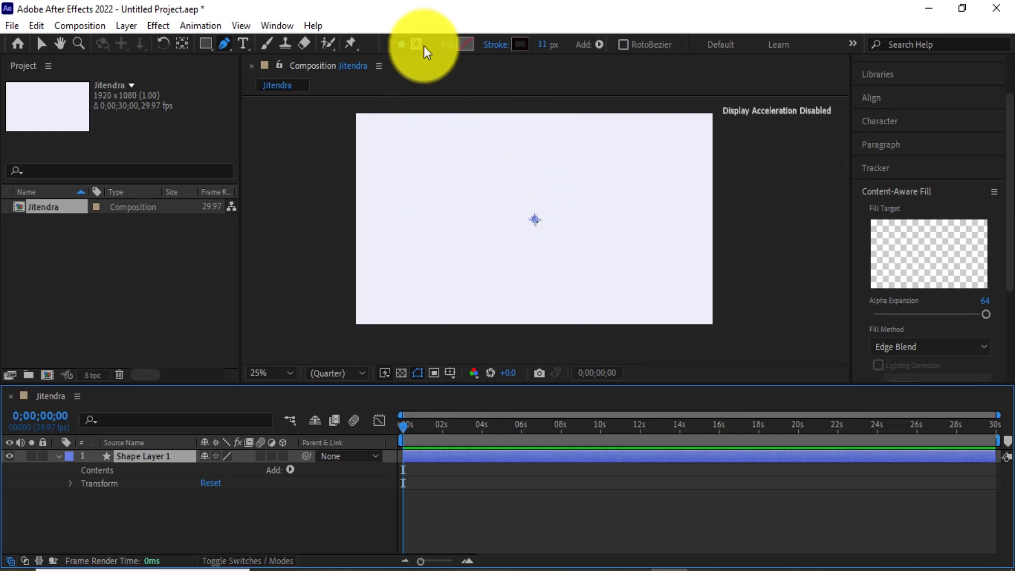
pyautogui.click(443, 47)
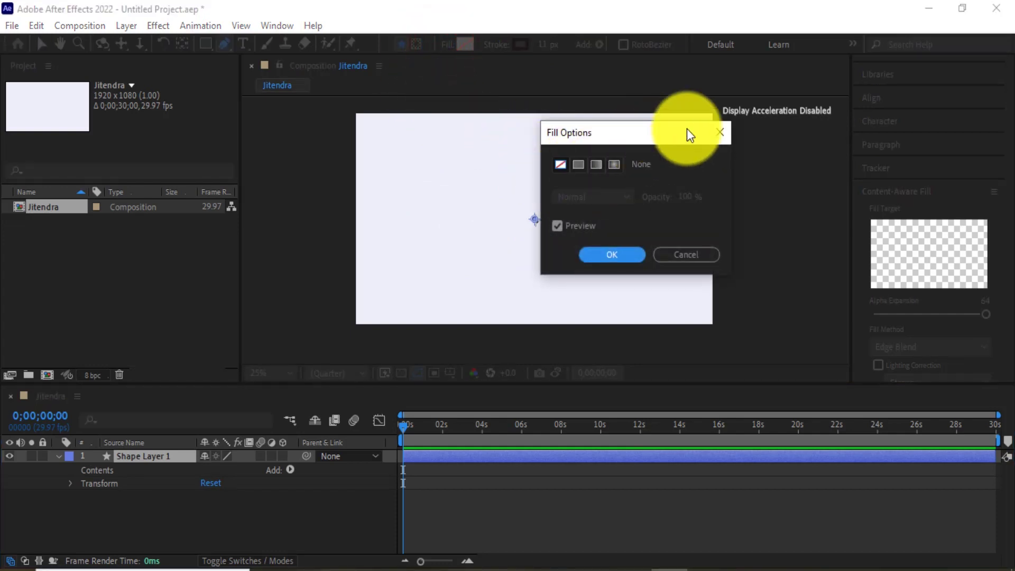
pyautogui.click(716, 136)
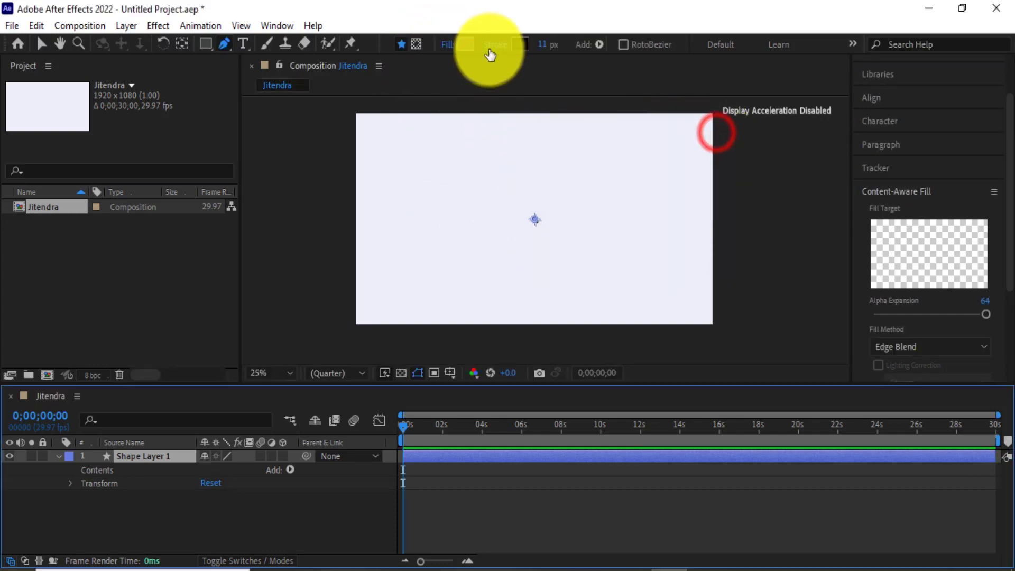
# Step: Set the stroke width to 8 px and place the new path's first vertex
pyautogui.click(540, 47)
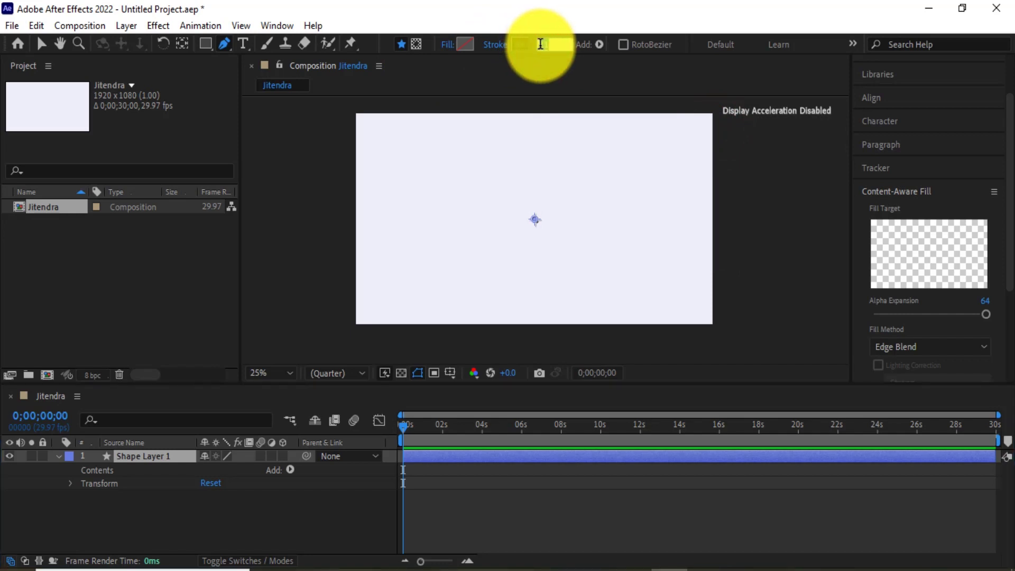
pyautogui.write('8')
pyautogui.click(412, 194)
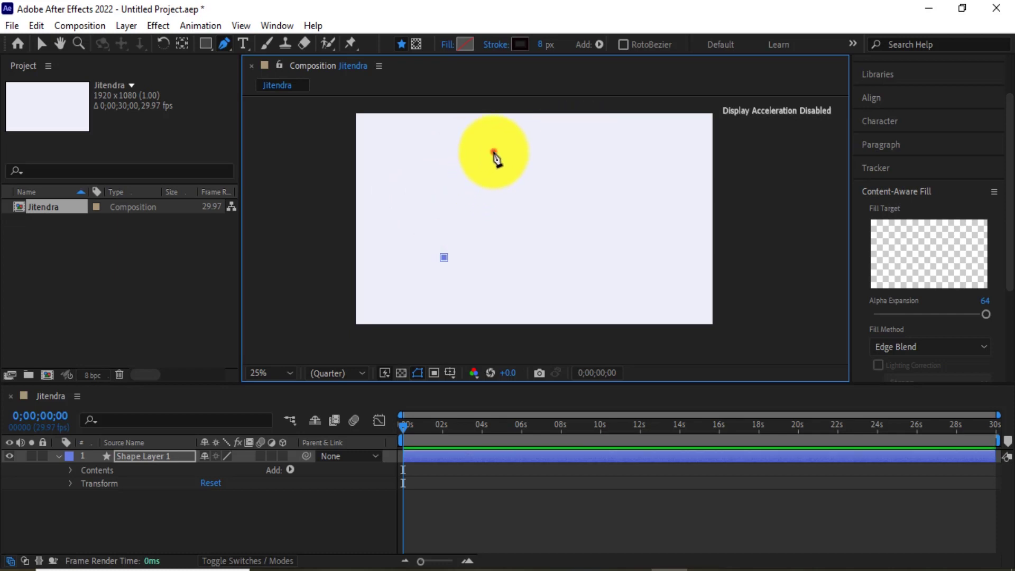
# Step: Add three curved vertices and close the fin-shaped path at its first point
pyautogui.moveTo(494, 154); pyautogui.dragTo(565, 105)
pyautogui.moveTo(490, 270); pyautogui.dragTo(525, 307)
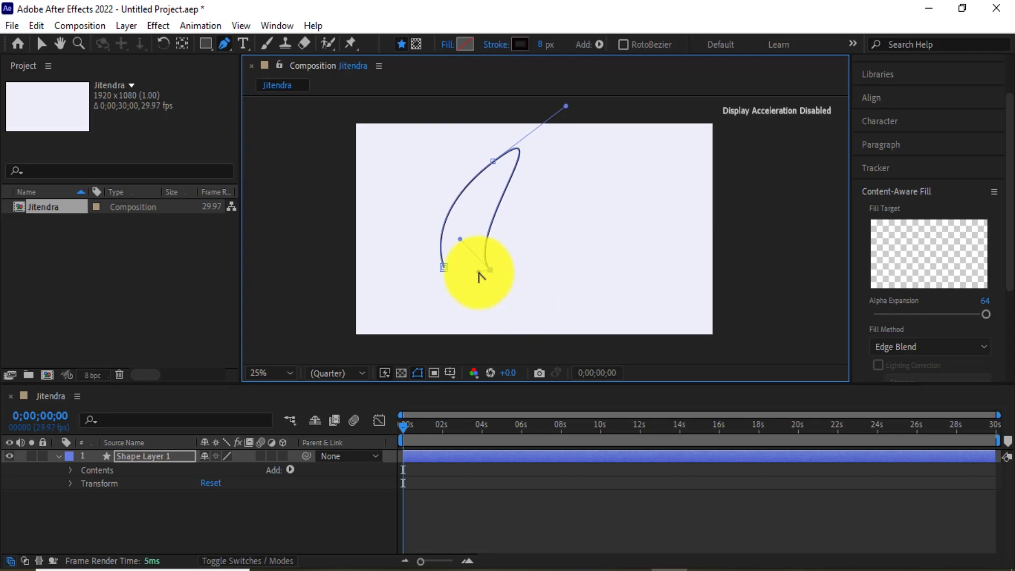
pyautogui.moveTo(479, 276); pyautogui.dragTo(478, 271)
pyautogui.click(439, 282)
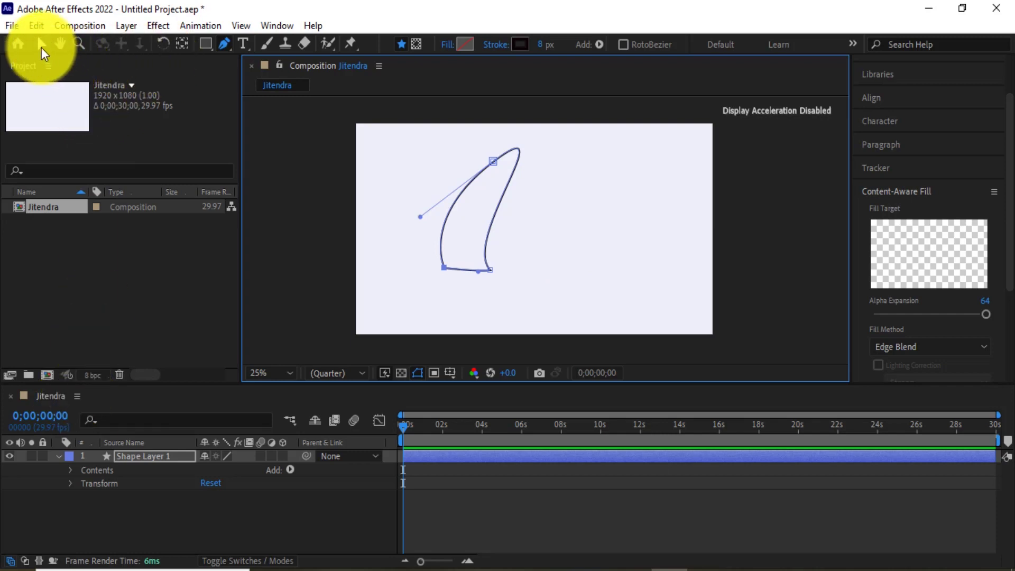
# Step: Commit the layer name and twirl open Shape Layer 1's Transform properties
pyautogui.click(134, 456)
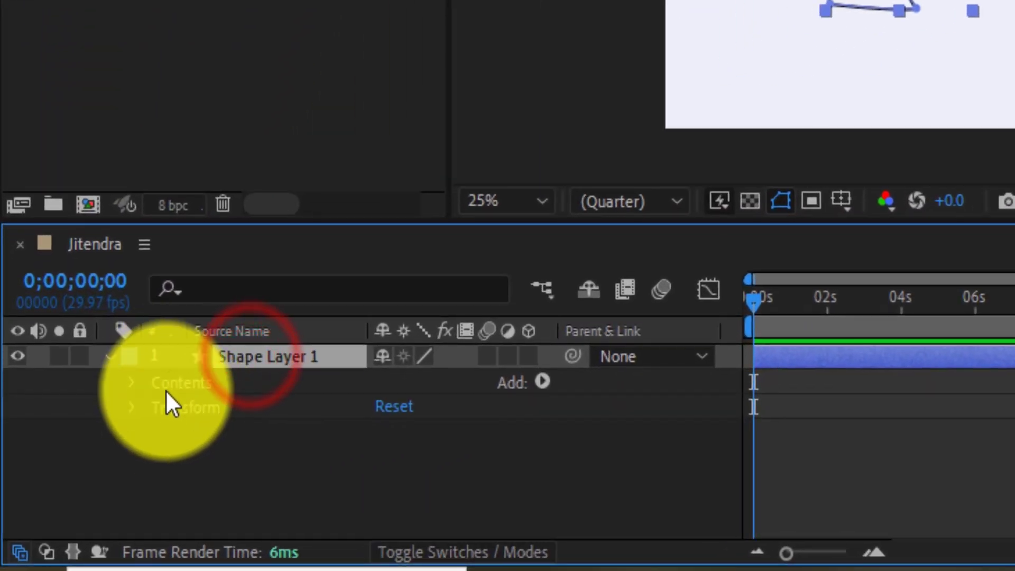
pyautogui.click(166, 386)
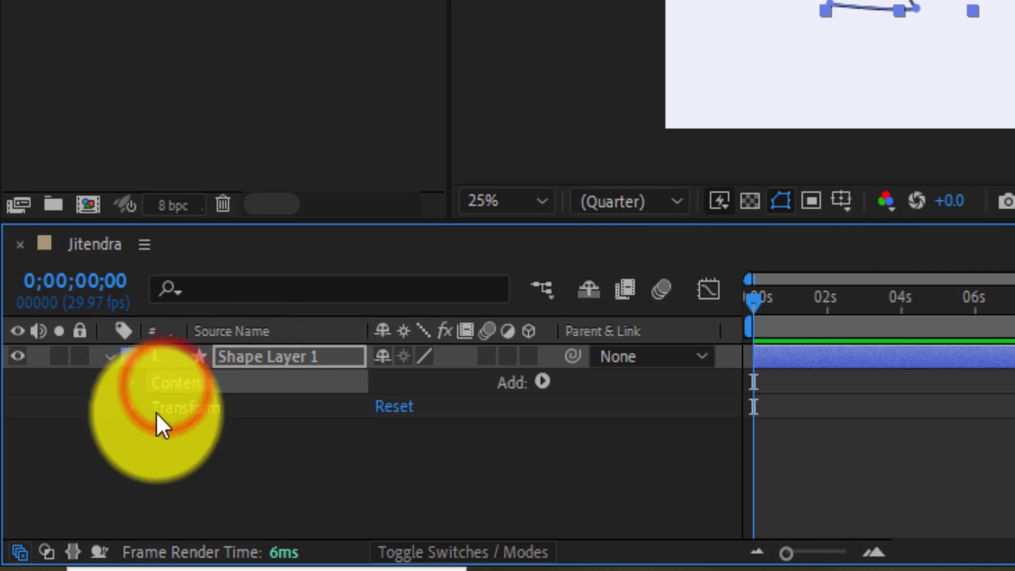
pyautogui.click(158, 406)
pyautogui.click(133, 408)
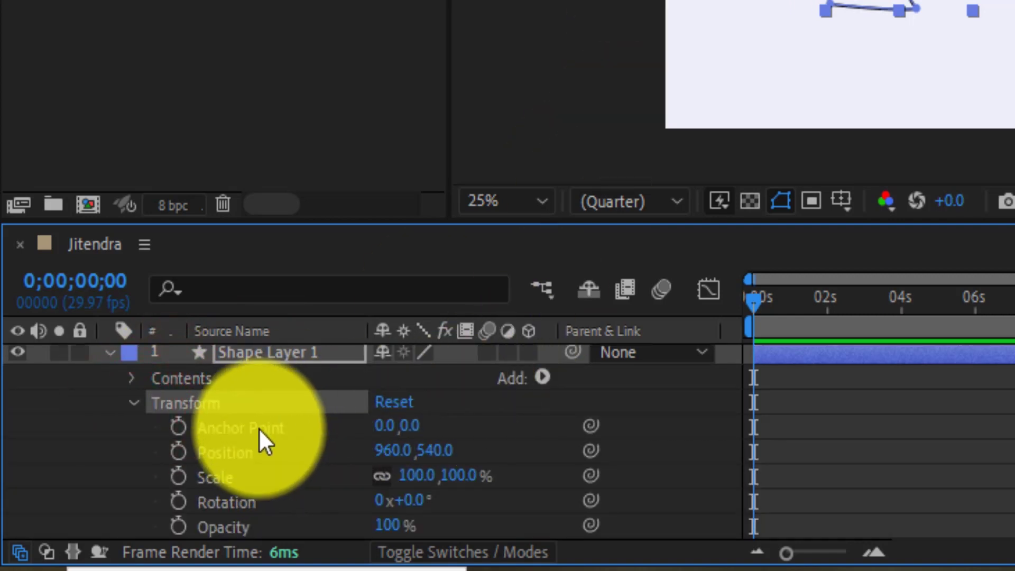
pyautogui.click(399, 452)
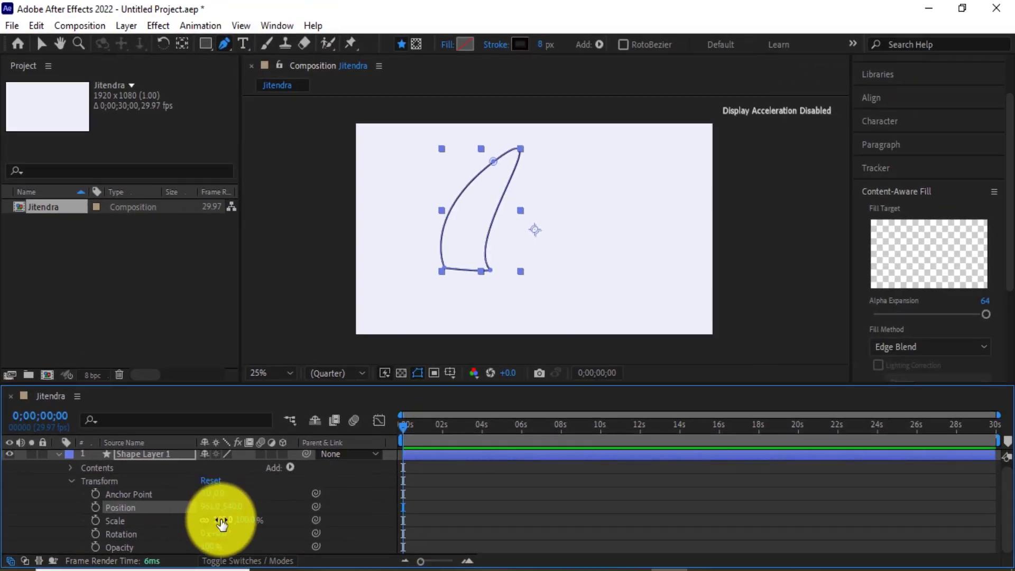
# Step: Unlink scale proportions to set 78, 115% and rotate the layer to -6°
pyautogui.moveTo(219, 521)
pyautogui.mouseDown()
pyautogui.moveTo(227, 518)
pyautogui.moveTo(212, 519)
pyautogui.mouseUp()
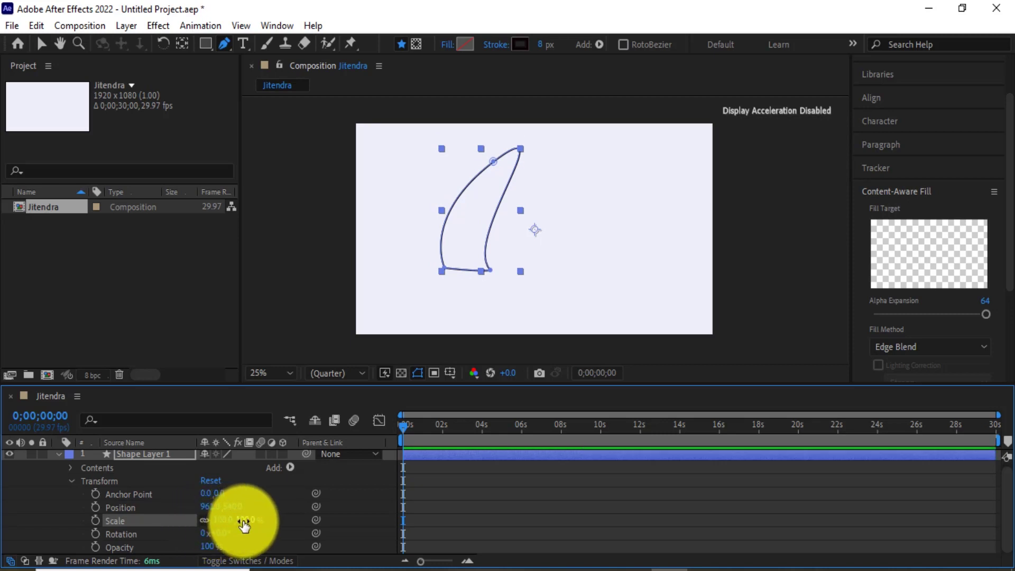
pyautogui.click(205, 521)
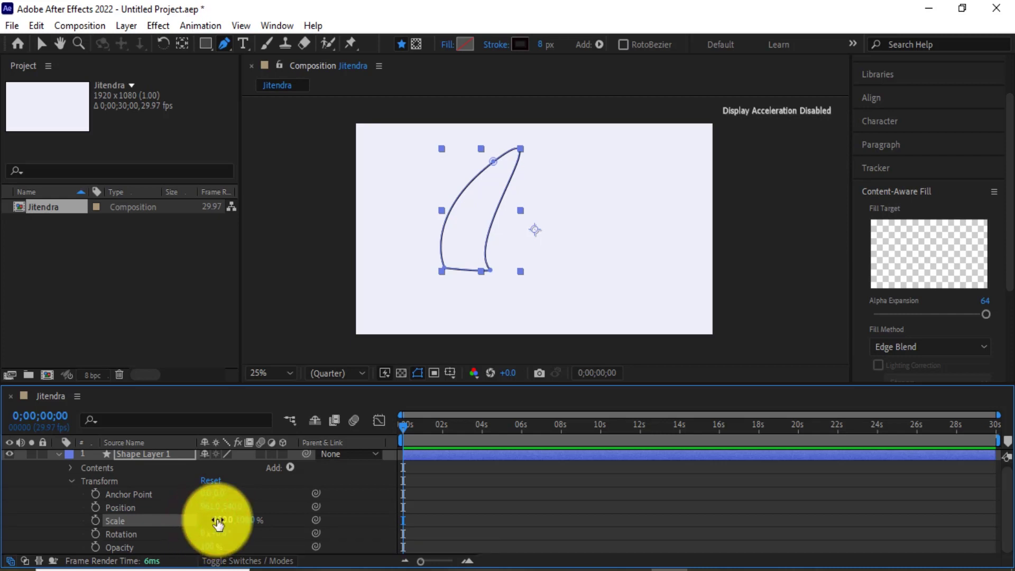
pyautogui.moveTo(218, 519)
pyautogui.mouseDown()
pyautogui.moveTo(196, 519)
pyautogui.moveTo(240, 520)
pyautogui.mouseUp()
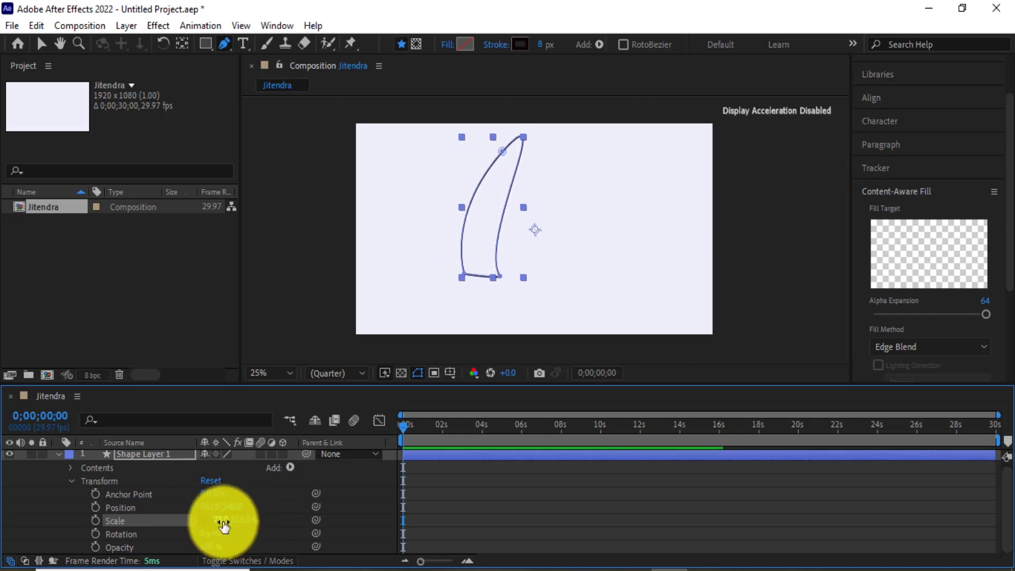
pyautogui.click(205, 520)
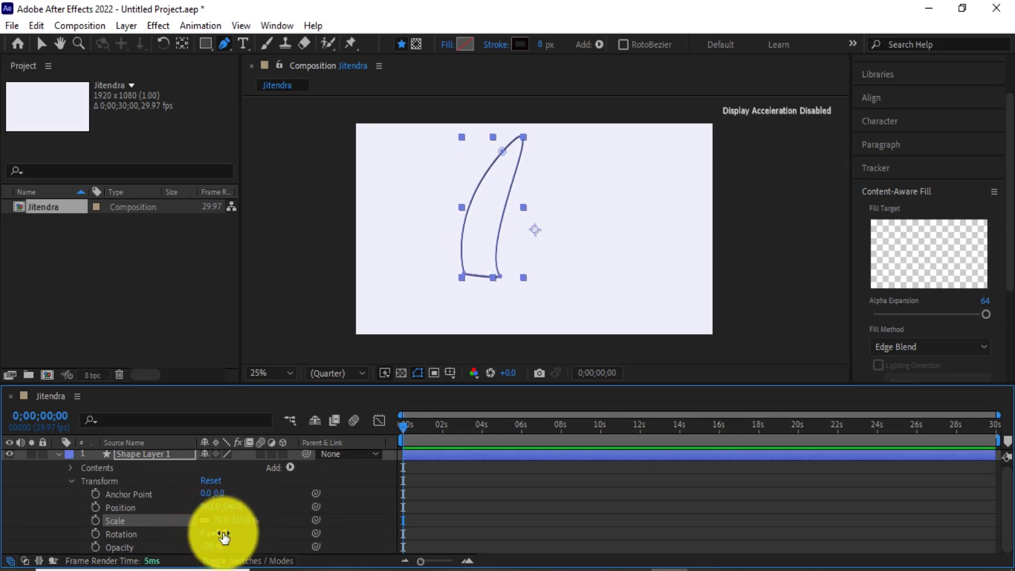
pyautogui.moveTo(221, 535); pyautogui.dragTo(202, 519)
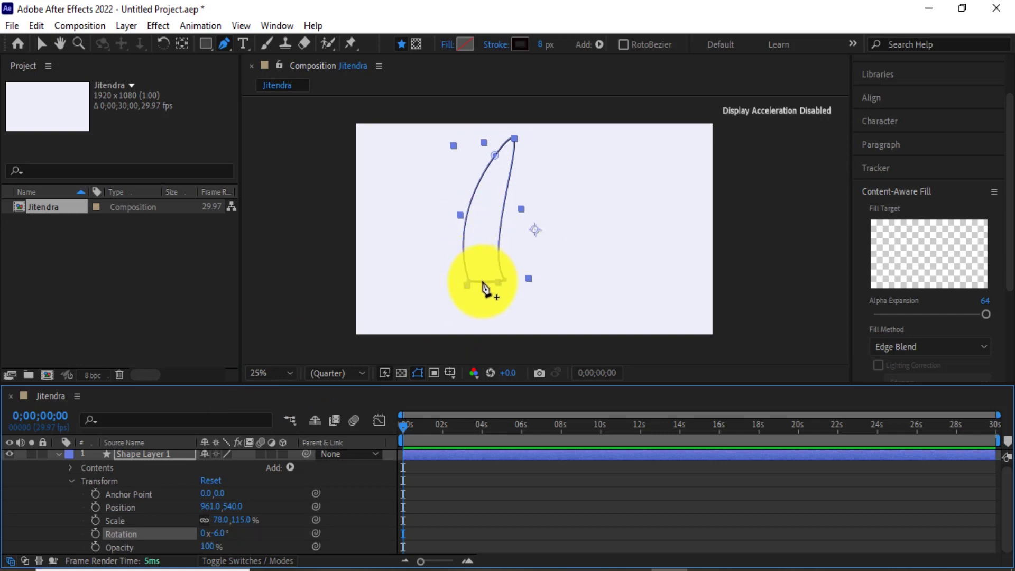
# Step: Move the shape's anchor point to its base with the Pan Behind tool
pyautogui.click(183, 45)
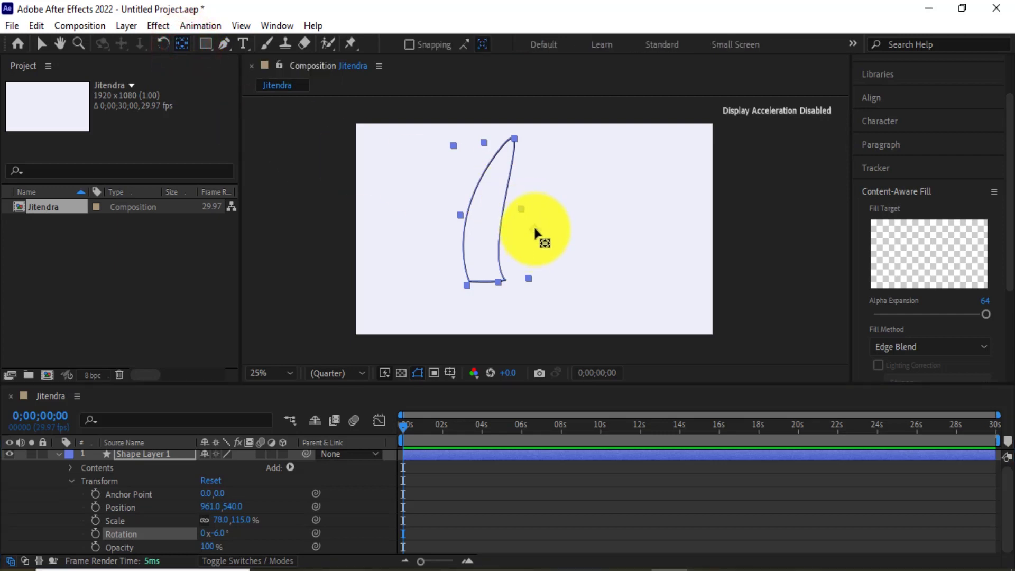
pyautogui.moveTo(535, 229)
pyautogui.mouseDown()
pyautogui.moveTo(482, 226)
pyautogui.moveTo(485, 282)
pyautogui.mouseUp()
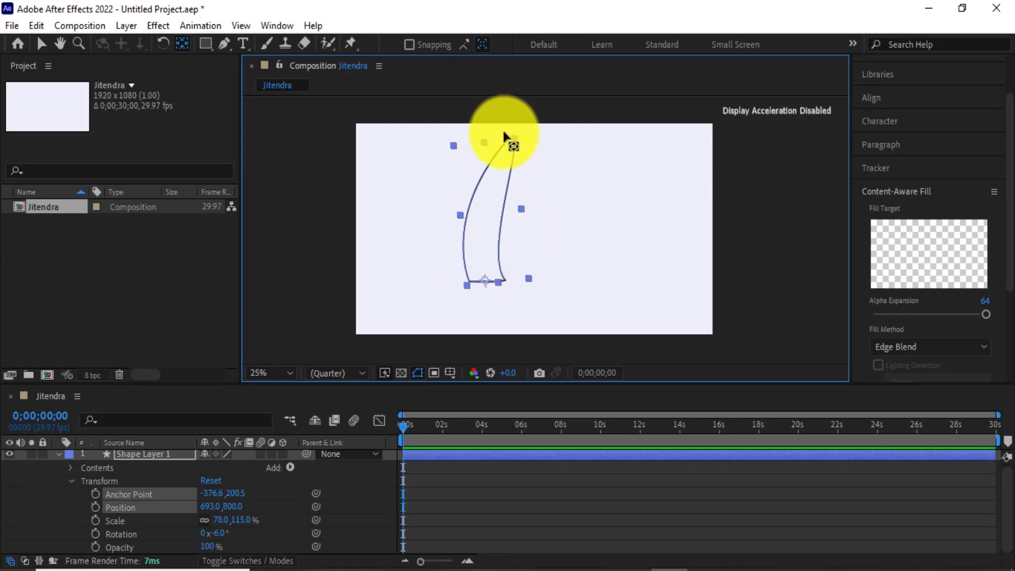
pyautogui.click(42, 44)
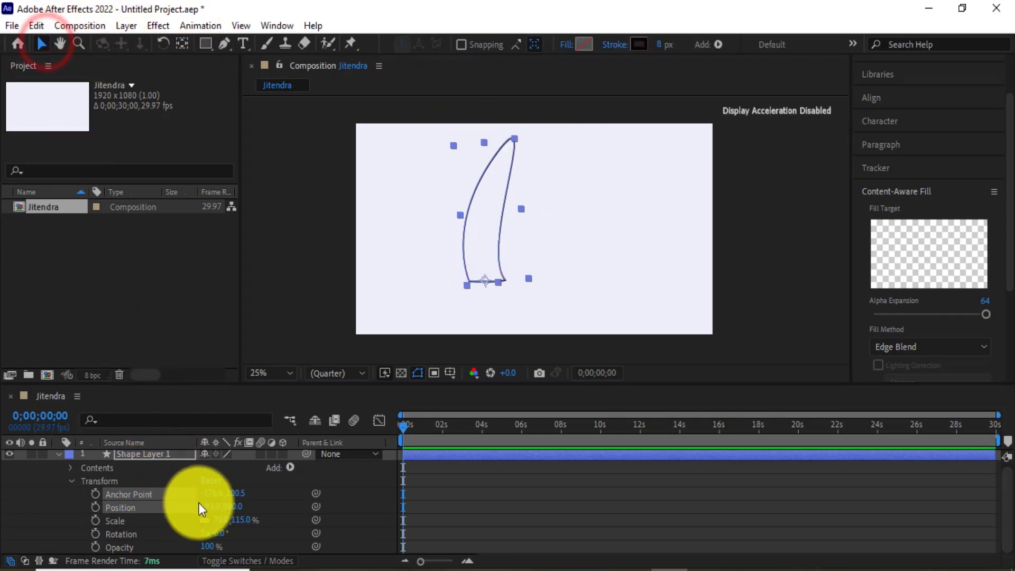
# Step: Rotate the shape to +3° and fade its opacity to 0%
pyautogui.moveTo(221, 537); pyautogui.dragTo(177, 479)
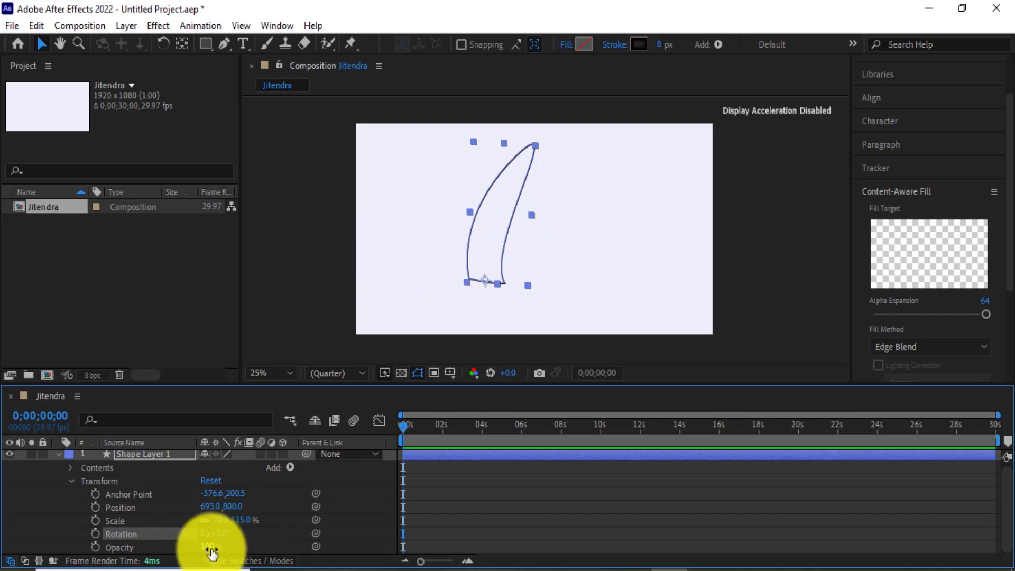
pyautogui.moveTo(209, 549); pyautogui.dragTo(154, 549)
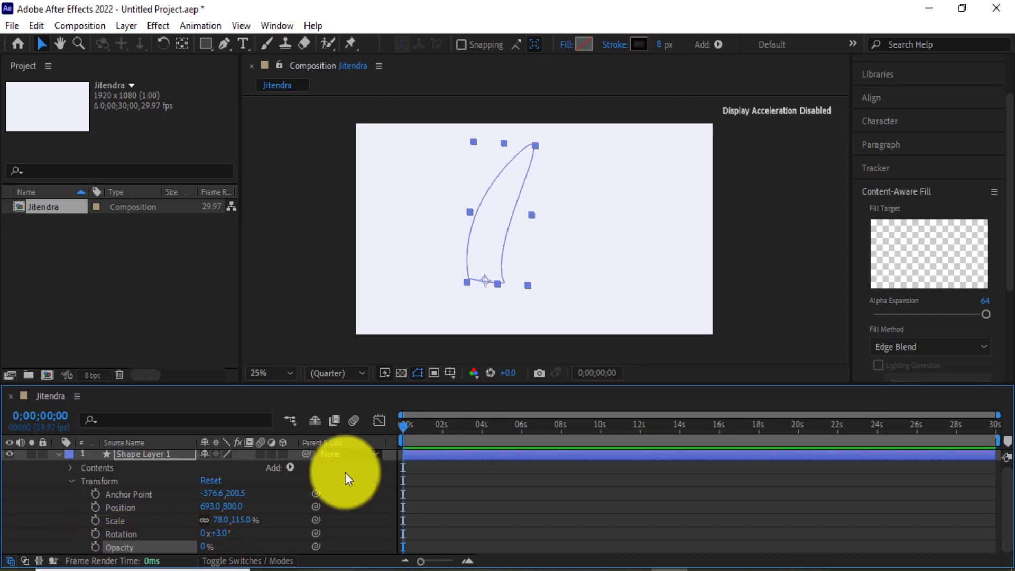
pyautogui.click(600, 236)
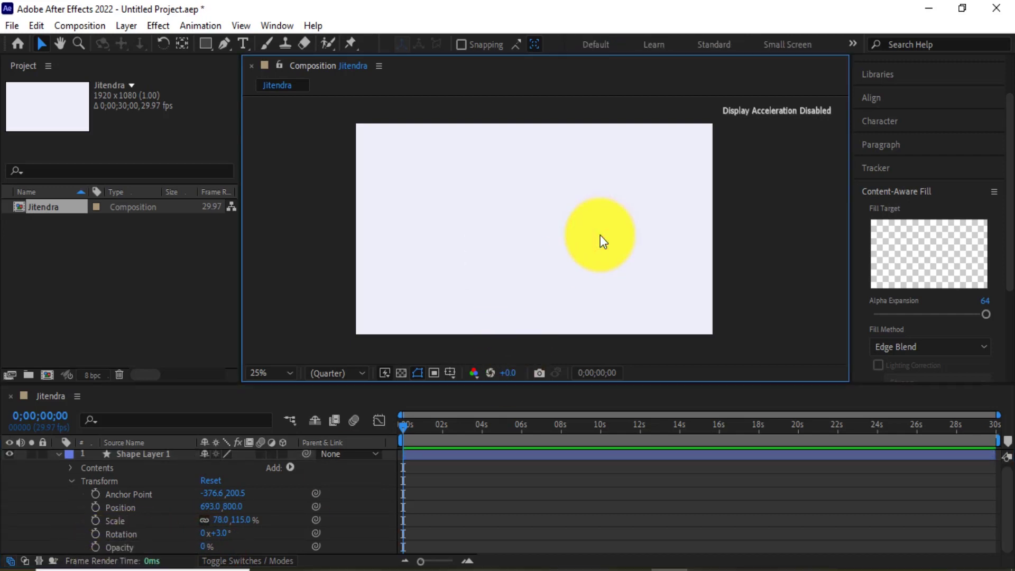
pyautogui.click(511, 221)
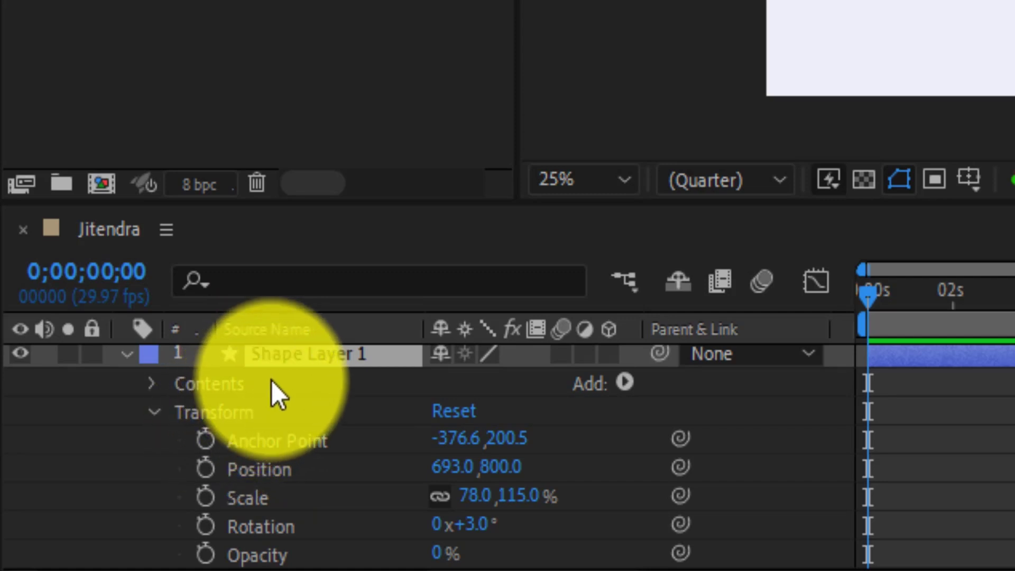
pyautogui.click(155, 413)
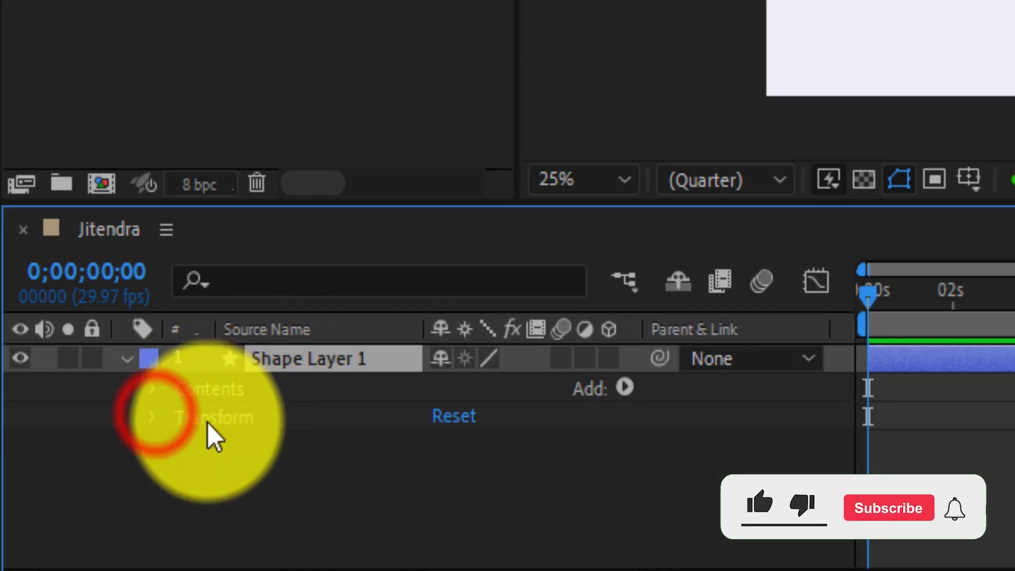
pyautogui.click(237, 410)
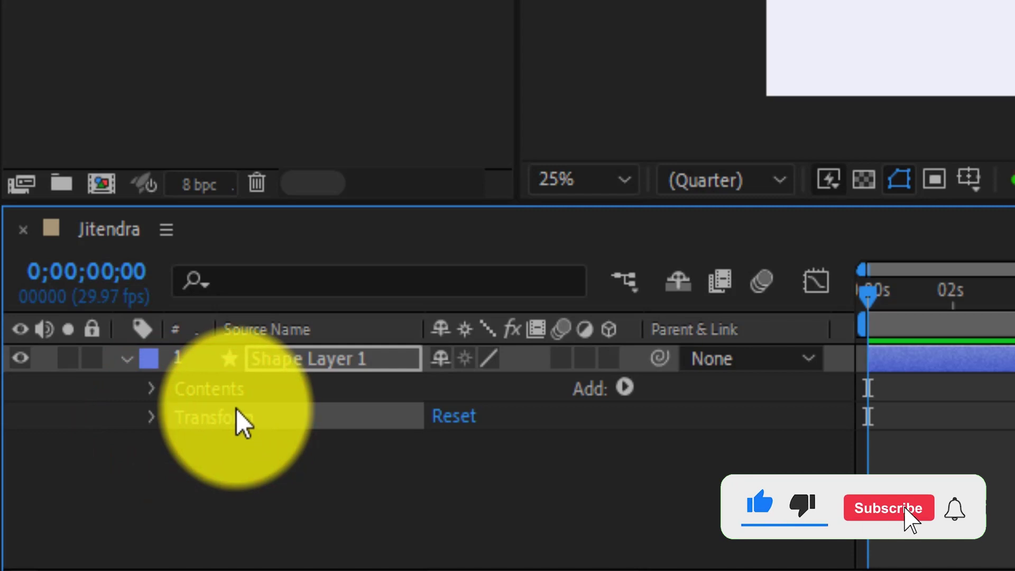
pyautogui.click(151, 411)
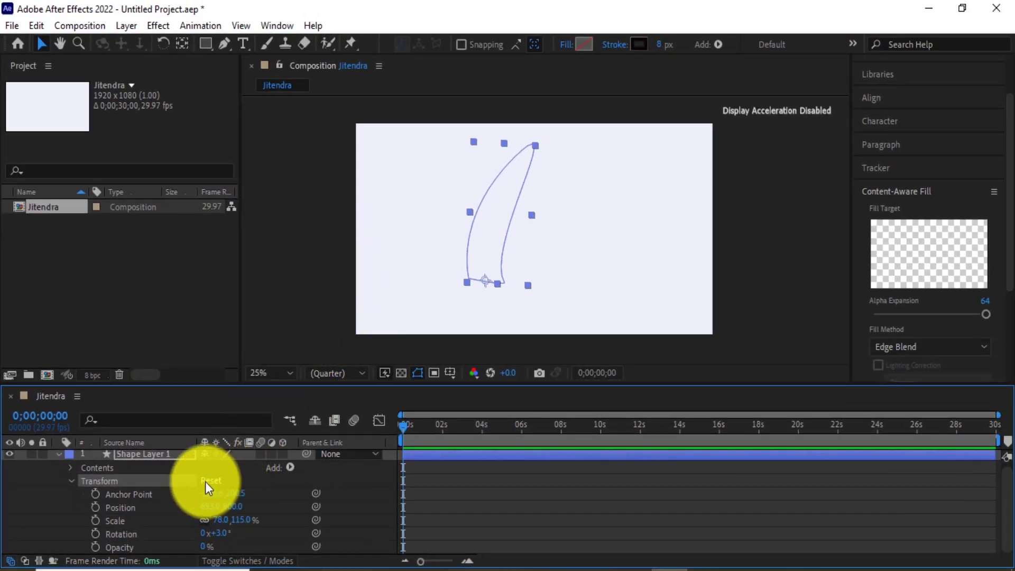
# Step: Reset Transform to position 960,540, 100% scale, 0° rotation and 100% opacity
pyautogui.click(71, 482)
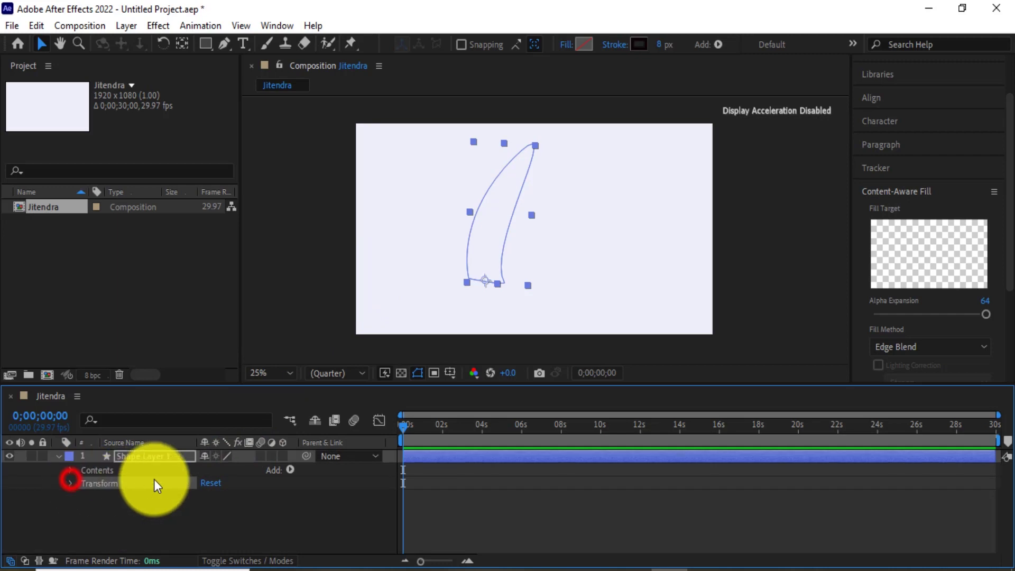
pyautogui.click(211, 482)
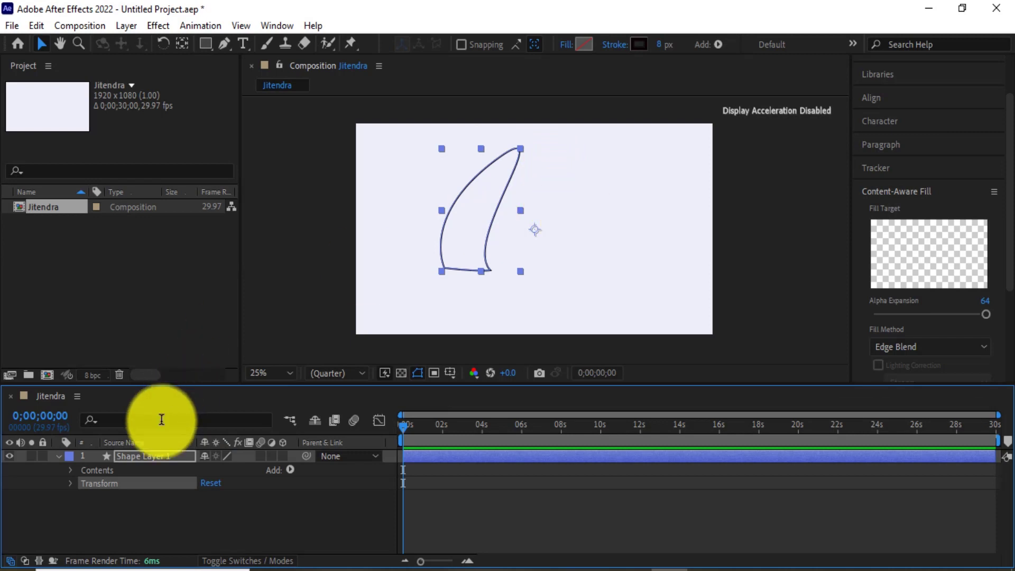
pyautogui.click(73, 481)
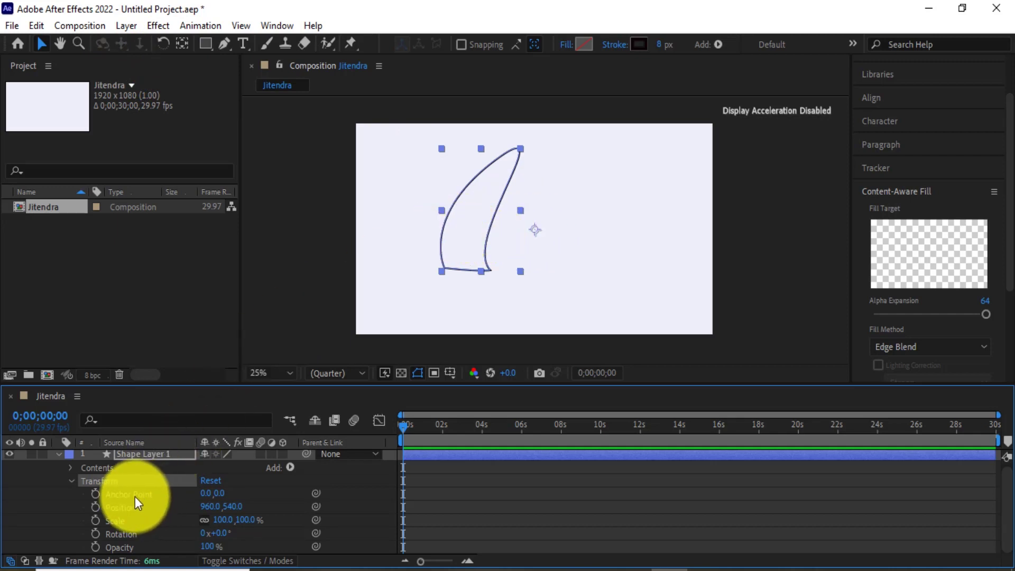
# Step: Scrub Shape Layer 1's anchor point and position values until Anchor Point X reaches about -550
pyautogui.moveTo(203, 492)
pyautogui.mouseDown()
pyautogui.moveTo(52, 466)
pyautogui.moveTo(12, 447)
pyautogui.mouseUp()
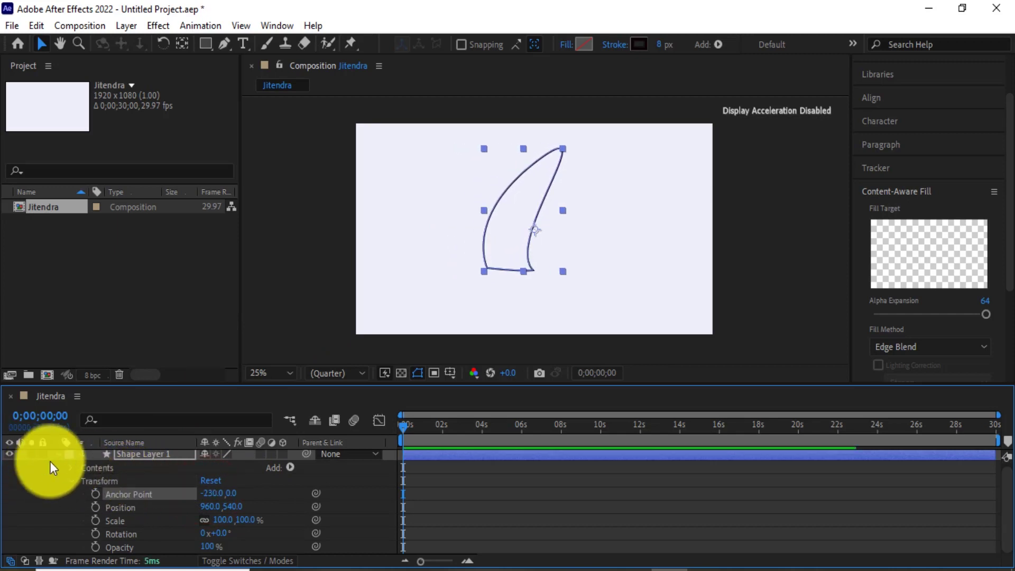
pyautogui.moveTo(209, 493); pyautogui.dragTo(126, 498)
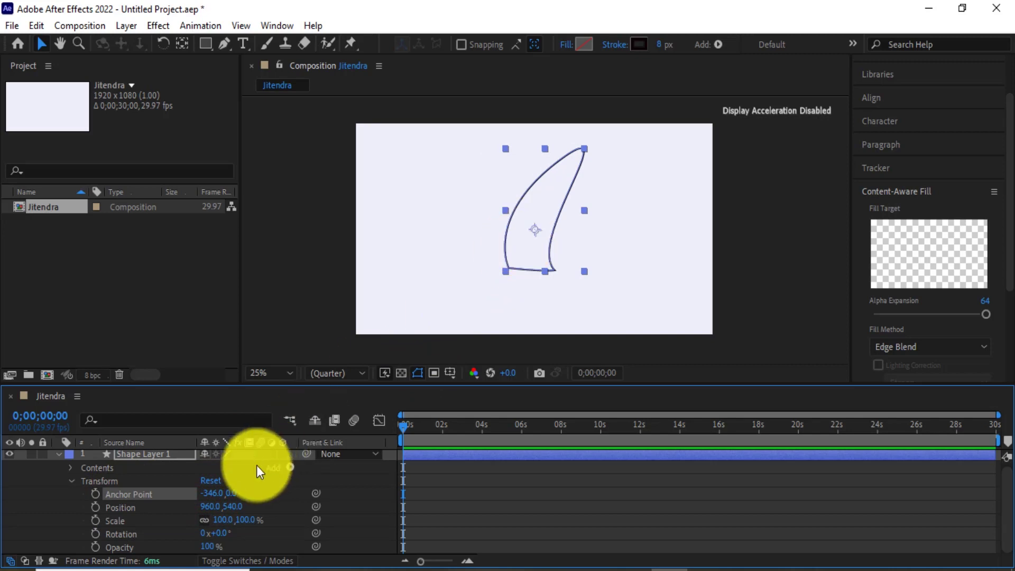
pyautogui.moveTo(229, 499); pyautogui.dragTo(407, 439)
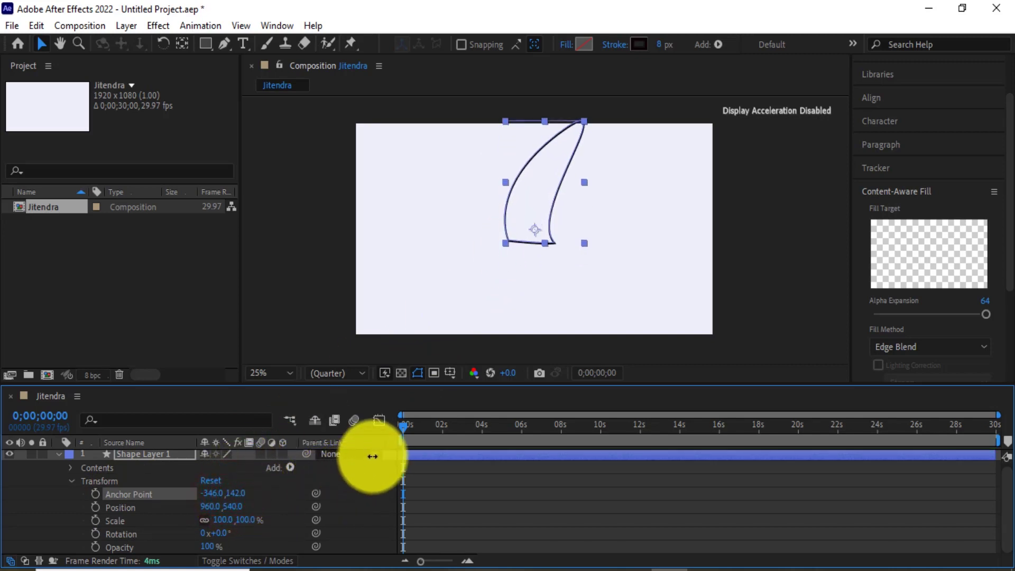
pyautogui.moveTo(408, 439)
pyautogui.mouseDown()
pyautogui.moveTo(304, 417)
pyautogui.moveTo(414, 404)
pyautogui.moveTo(374, 373)
pyautogui.moveTo(314, 373)
pyautogui.mouseUp()
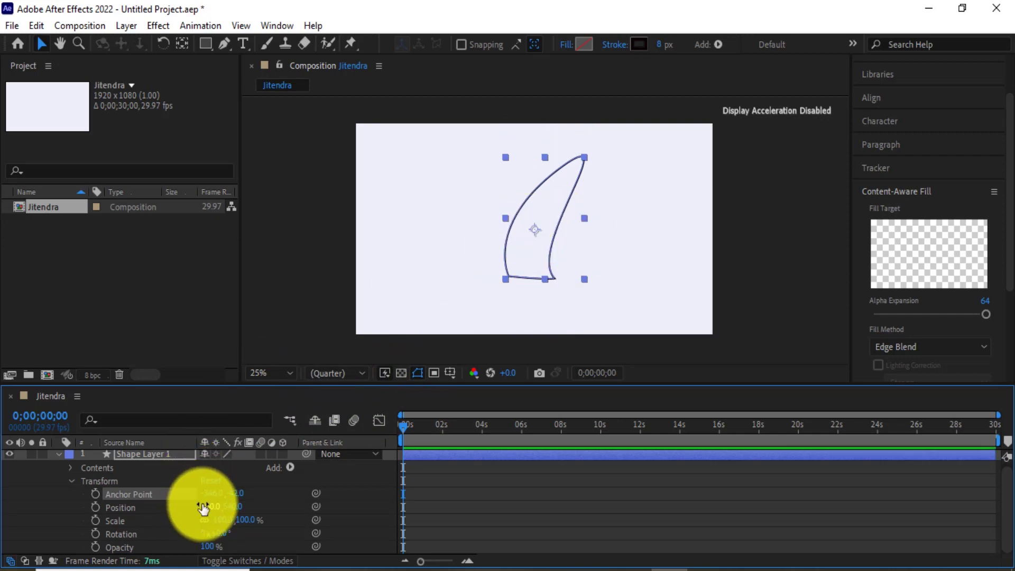
pyautogui.moveTo(208, 506)
pyautogui.mouseDown()
pyautogui.moveTo(122, 495)
pyautogui.moveTo(177, 482)
pyautogui.mouseUp()
pyautogui.moveTo(227, 506)
pyautogui.mouseDown()
pyautogui.moveTo(265, 508)
pyautogui.moveTo(118, 492)
pyautogui.mouseUp()
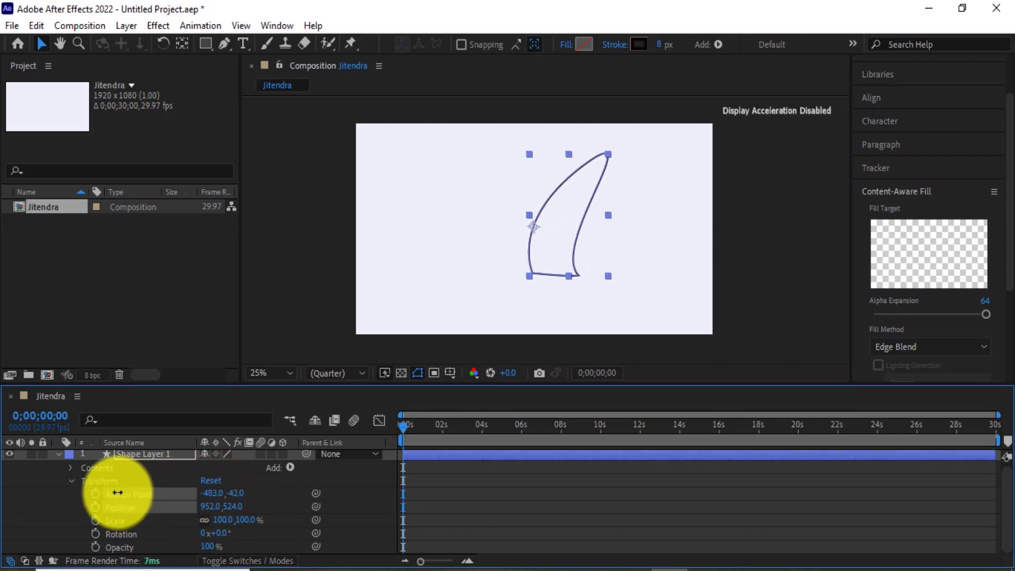
pyautogui.moveTo(117, 492); pyautogui.dragTo(74, 500)
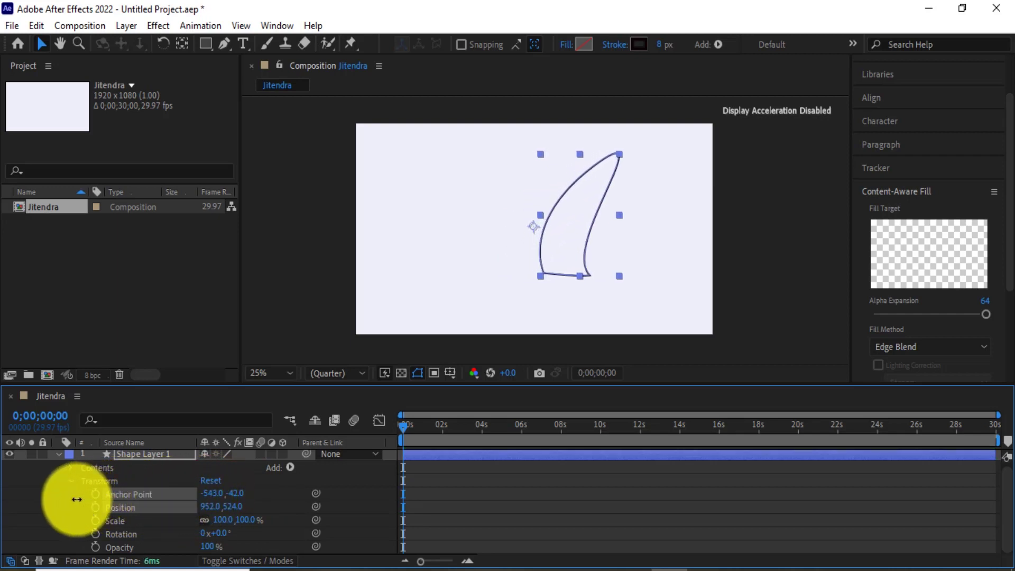
# Step: Move the anchor point to the shape's bottom edge with the Pan Behind tool, then collapse Transform
pyautogui.click(182, 42)
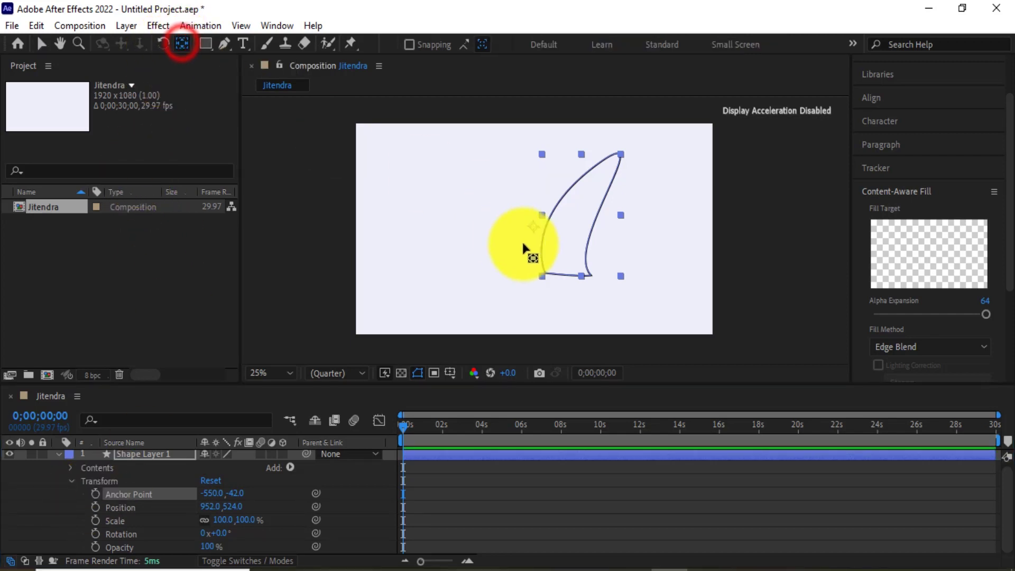
pyautogui.moveTo(533, 226); pyautogui.dragTo(563, 275)
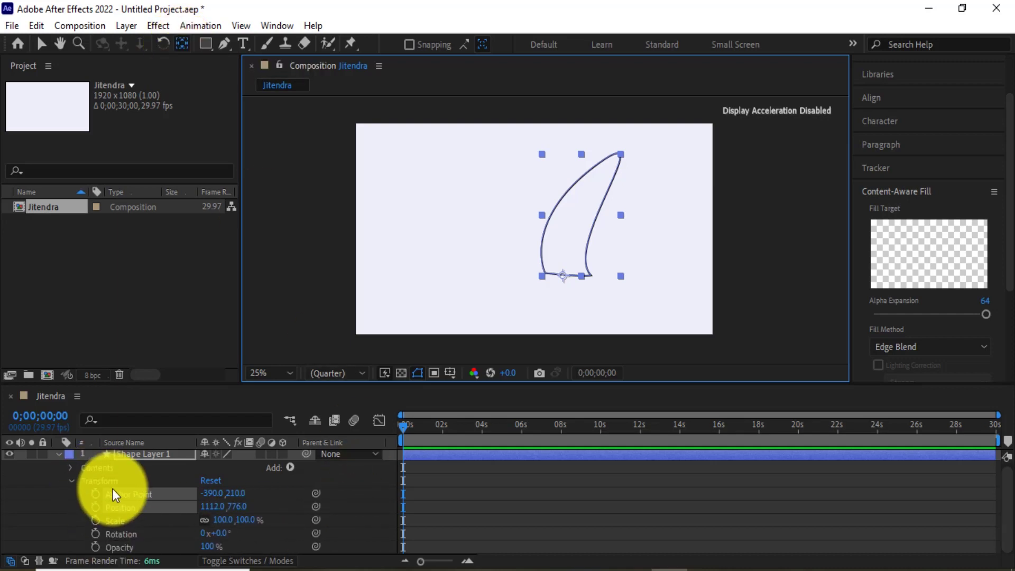
pyautogui.click(74, 481)
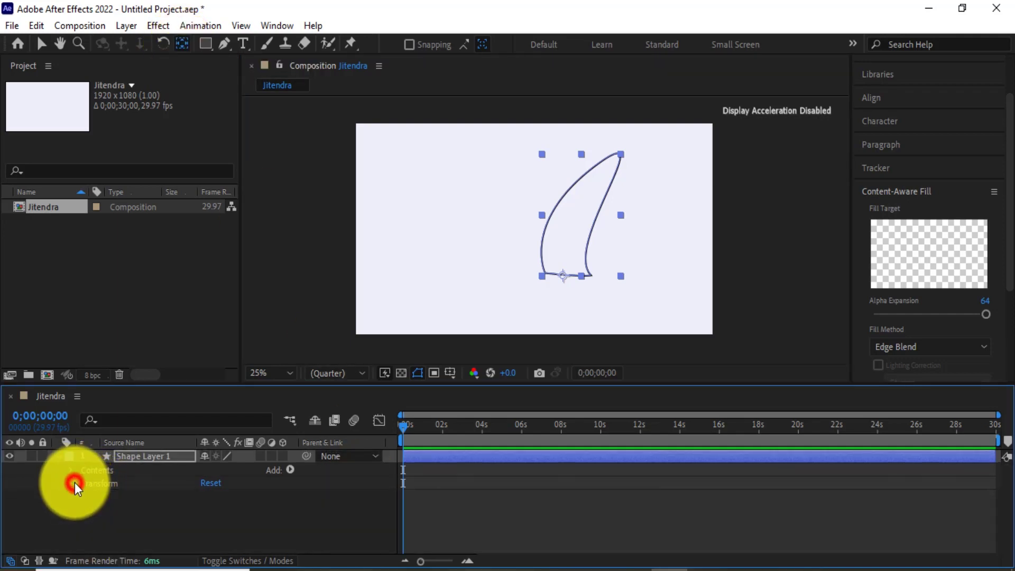
# Step: Expand the layer's Contents and select the Shape 1 group
pyautogui.click(98, 471)
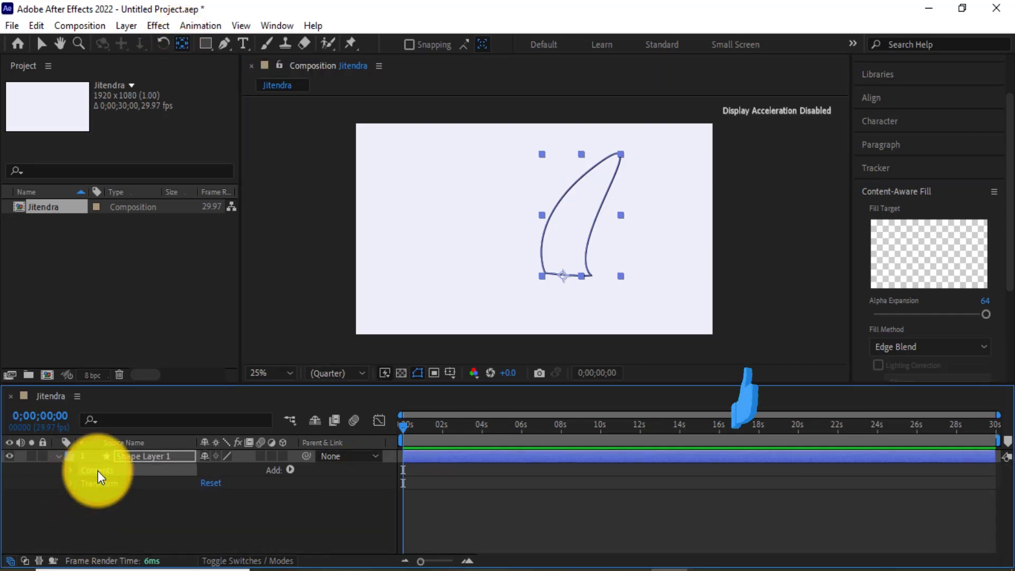
pyautogui.click(69, 470)
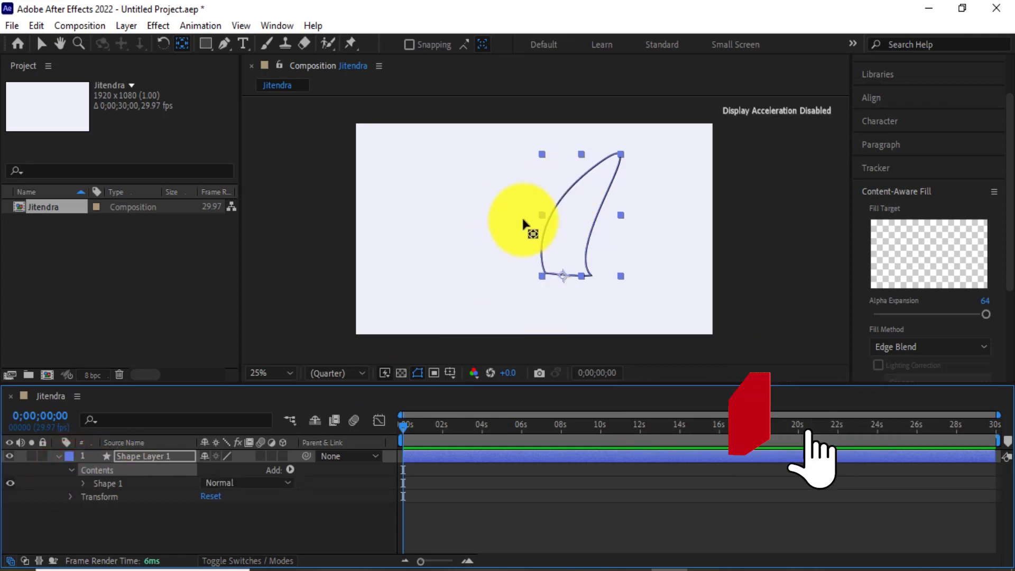
pyautogui.click(113, 484)
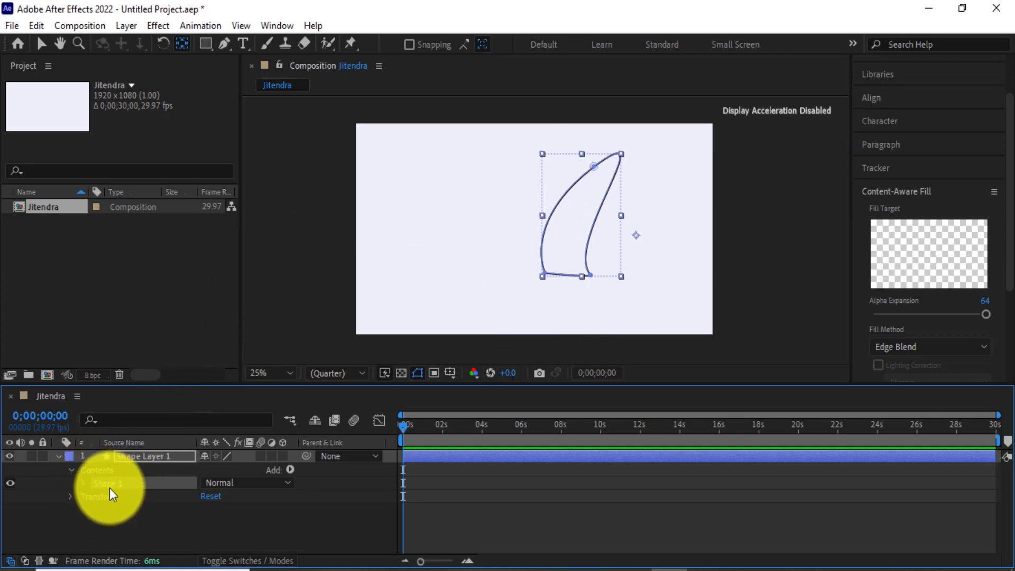
# Step: Expand Shape 1 and toggle the Path 1 and Stroke 1 visibility switches off and back on
pyautogui.click(82, 481)
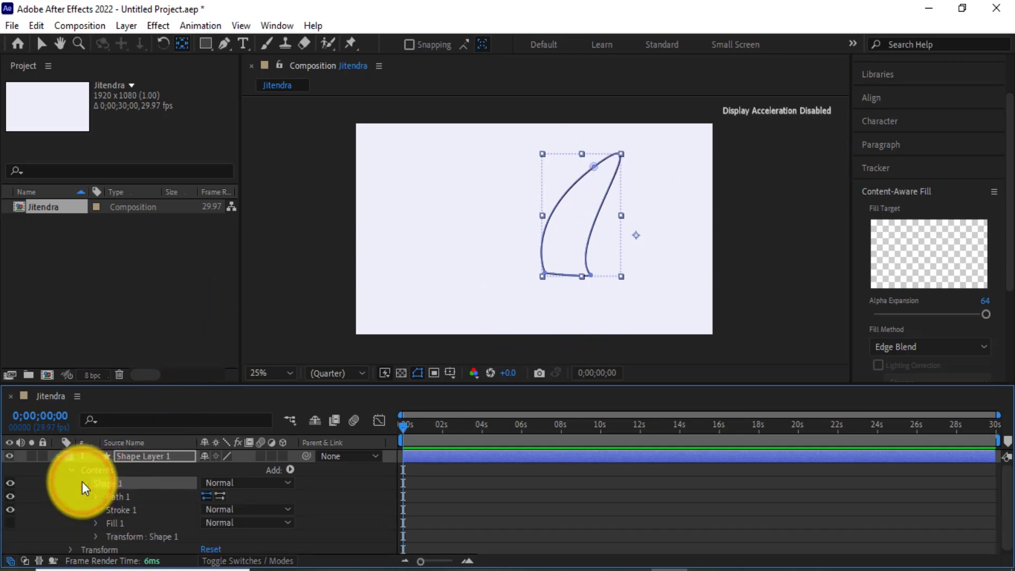
pyautogui.scroll(-1, 141, 529)
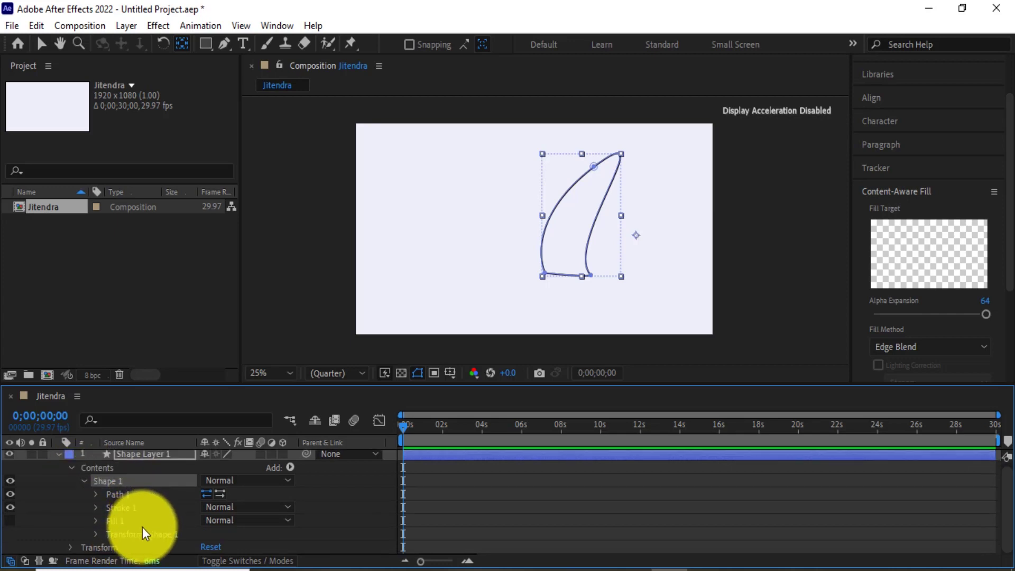
pyautogui.click(118, 493)
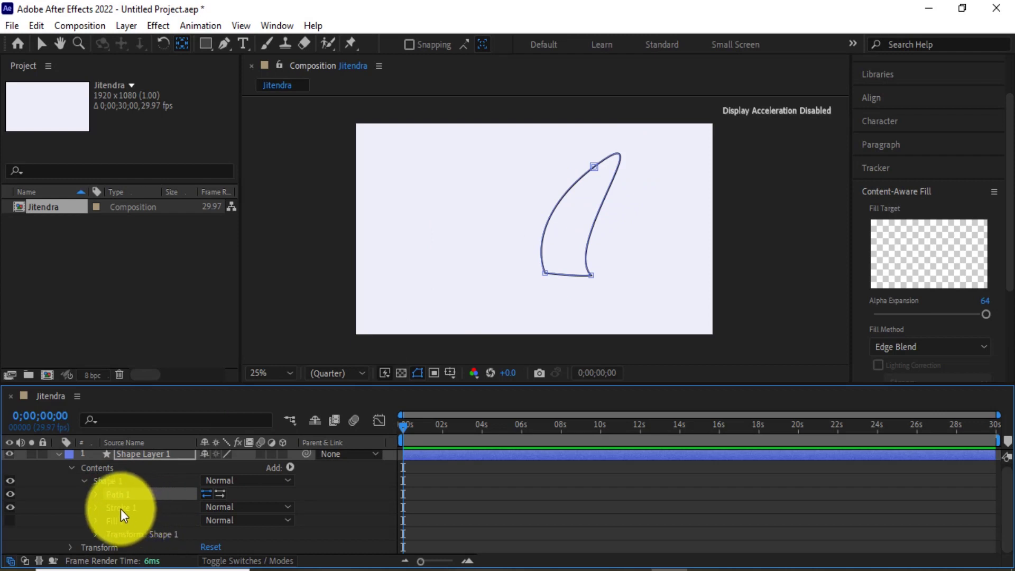
pyautogui.click(121, 508)
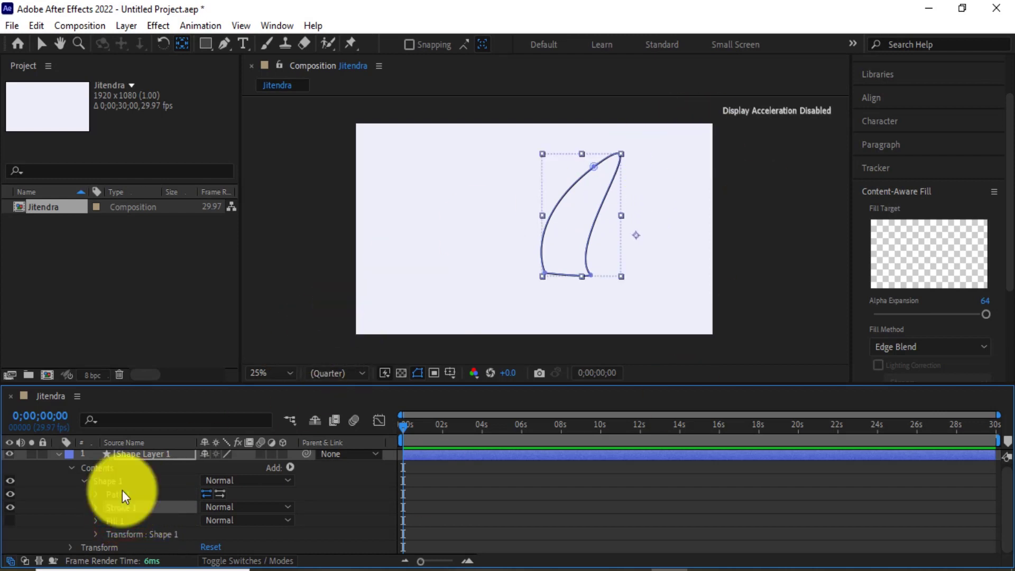
pyautogui.click(113, 493)
pyautogui.click(5, 493)
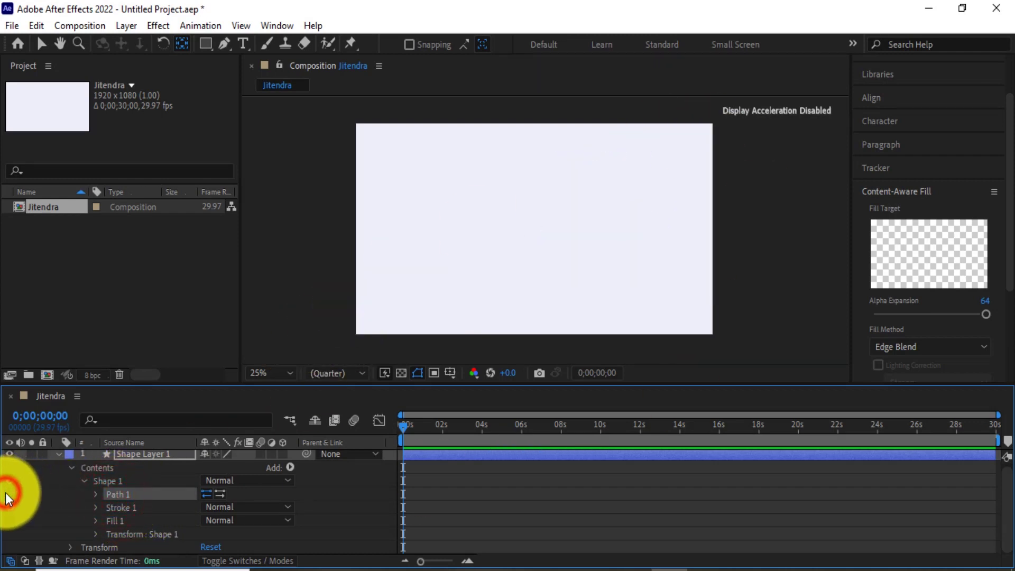
pyautogui.click(5, 492)
pyautogui.click(6, 492)
pyautogui.click(7, 493)
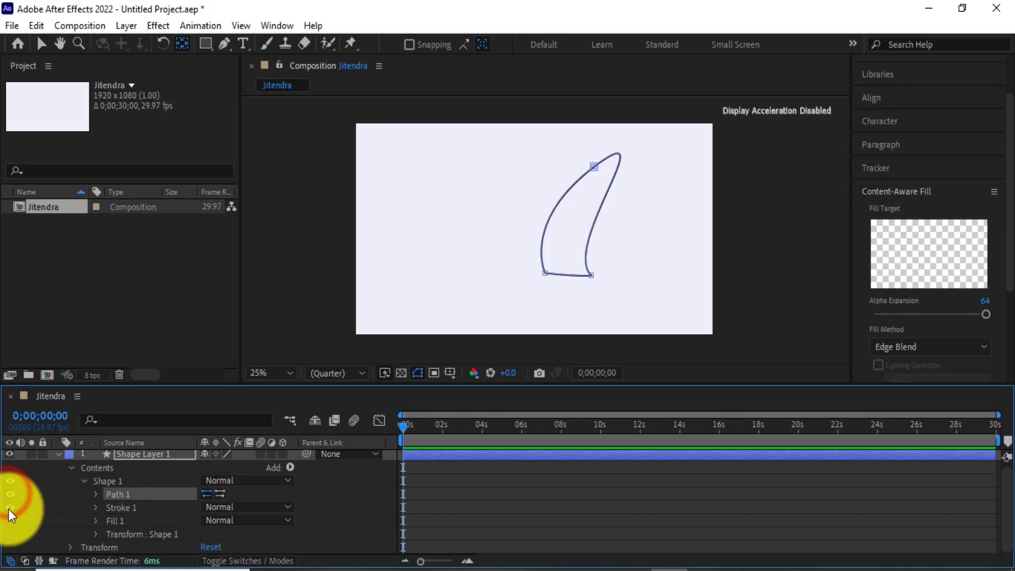
pyautogui.click(11, 508)
pyautogui.click(11, 508)
pyautogui.click(11, 508)
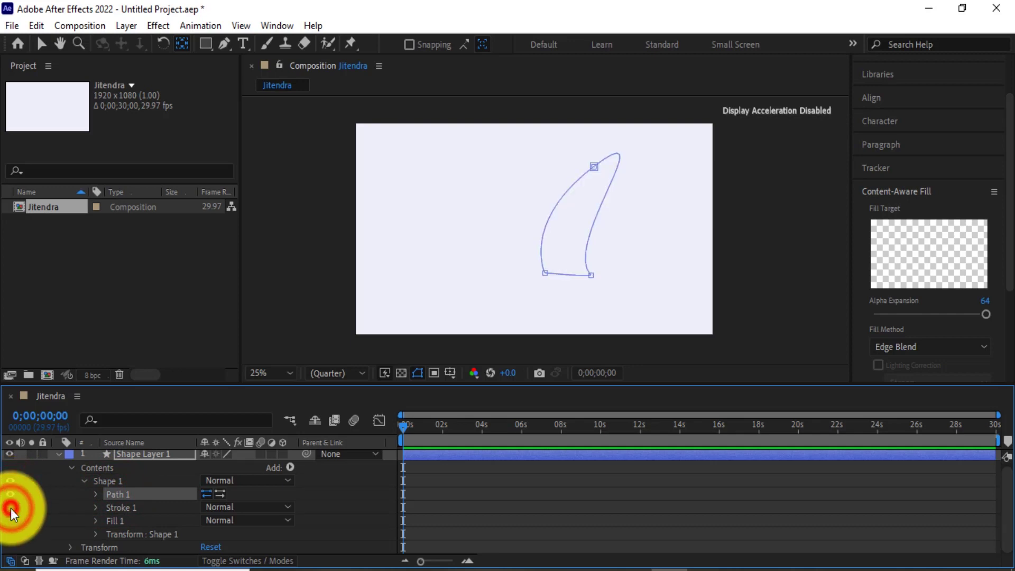
pyautogui.click(11, 508)
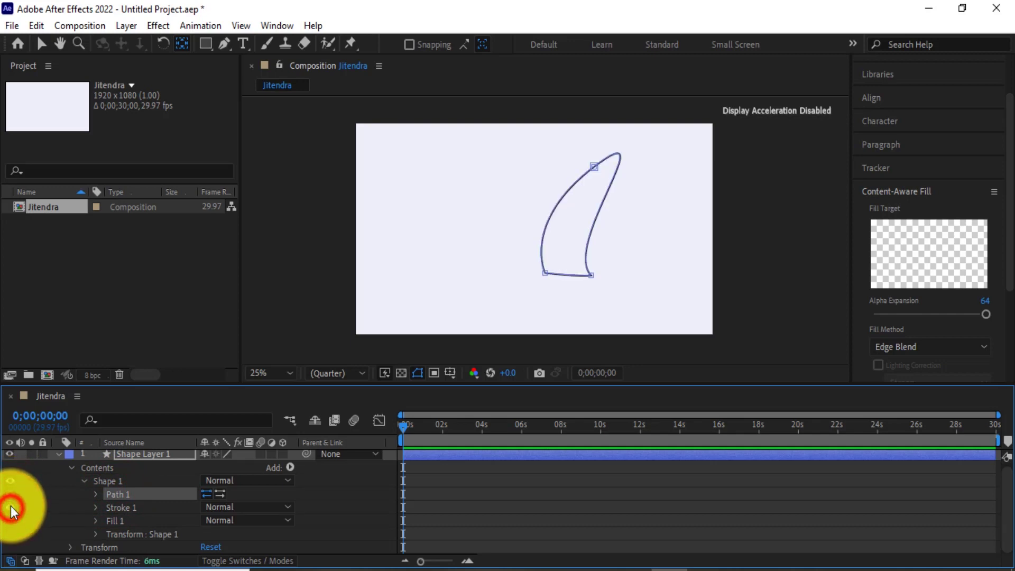
# Step: Set Fill 1's colour to red FF0404 in the colour picker and collapse Fill 1
pyautogui.click(113, 521)
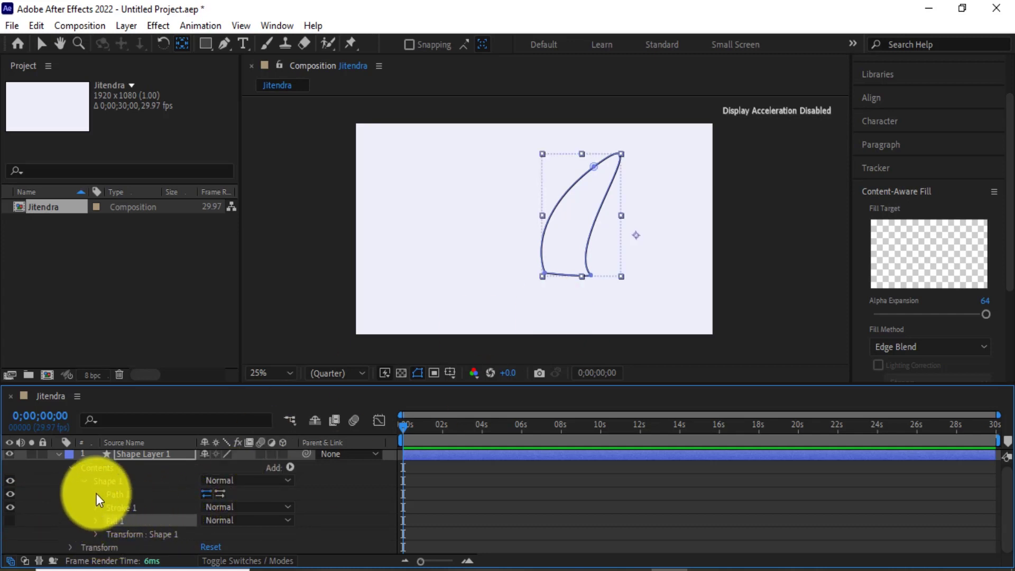
pyautogui.click(96, 521)
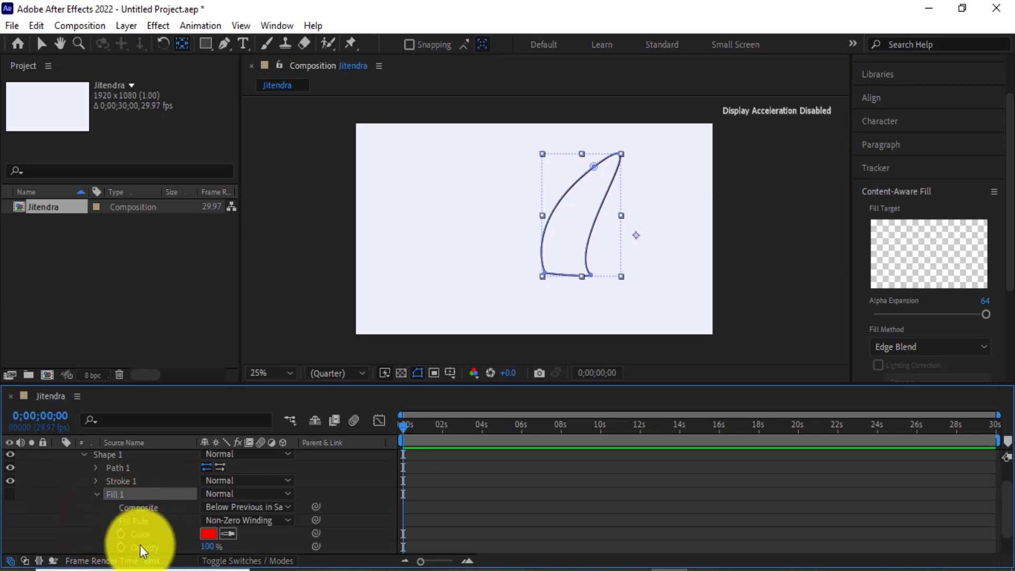
pyautogui.scroll(-2, 142, 542)
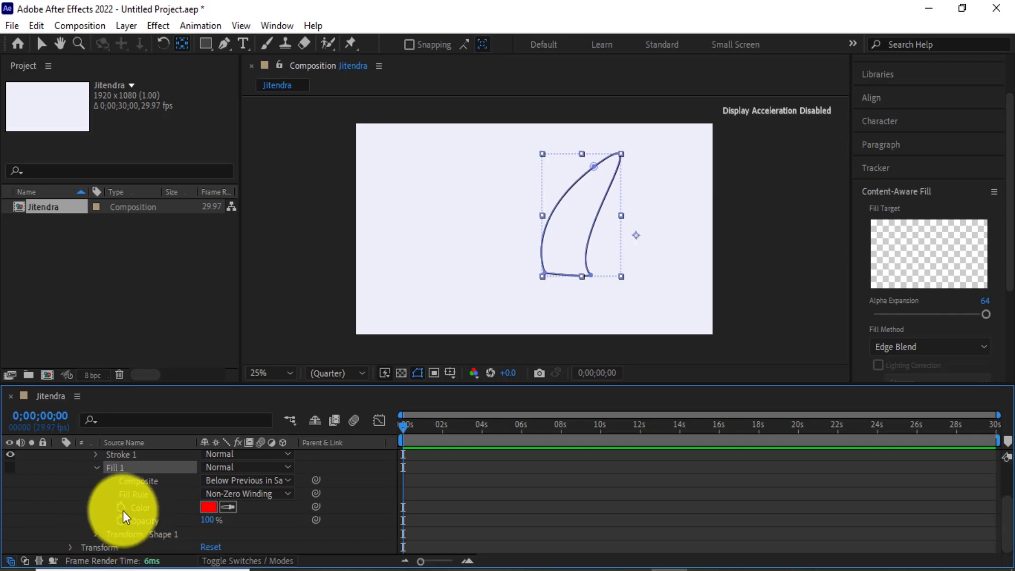
pyautogui.click(209, 506)
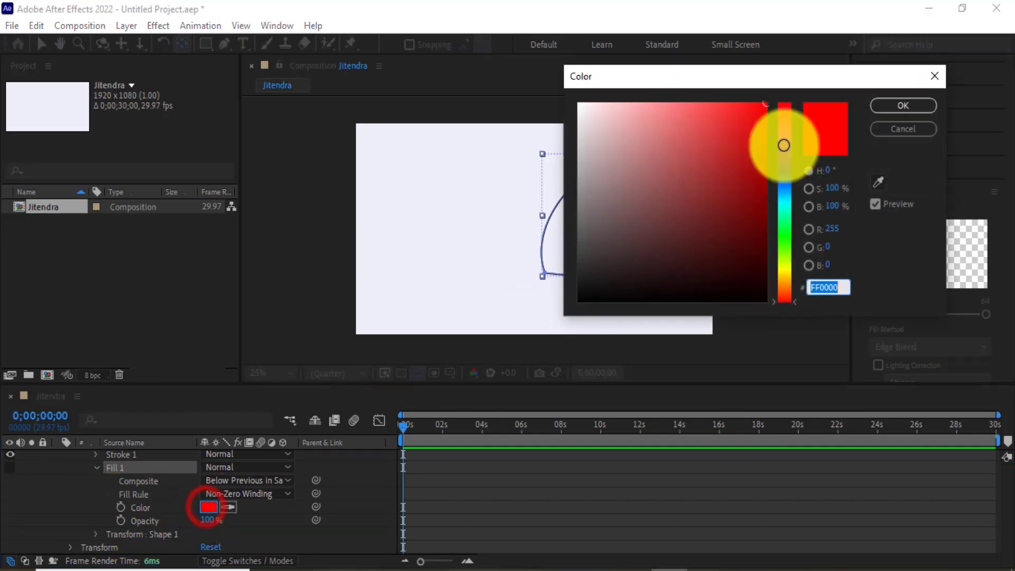
pyautogui.click(752, 121)
pyautogui.click(889, 104)
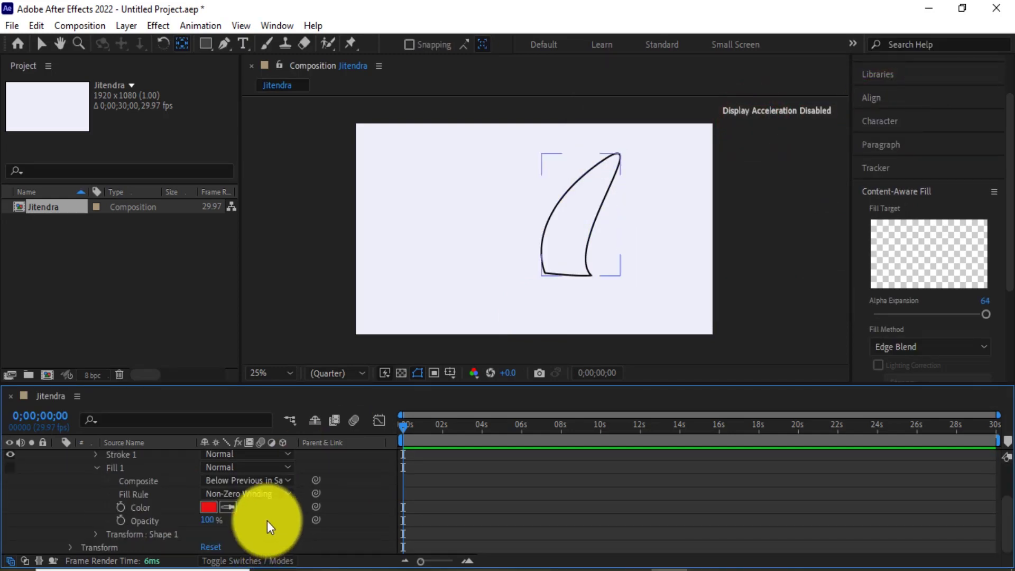
pyautogui.click(209, 507)
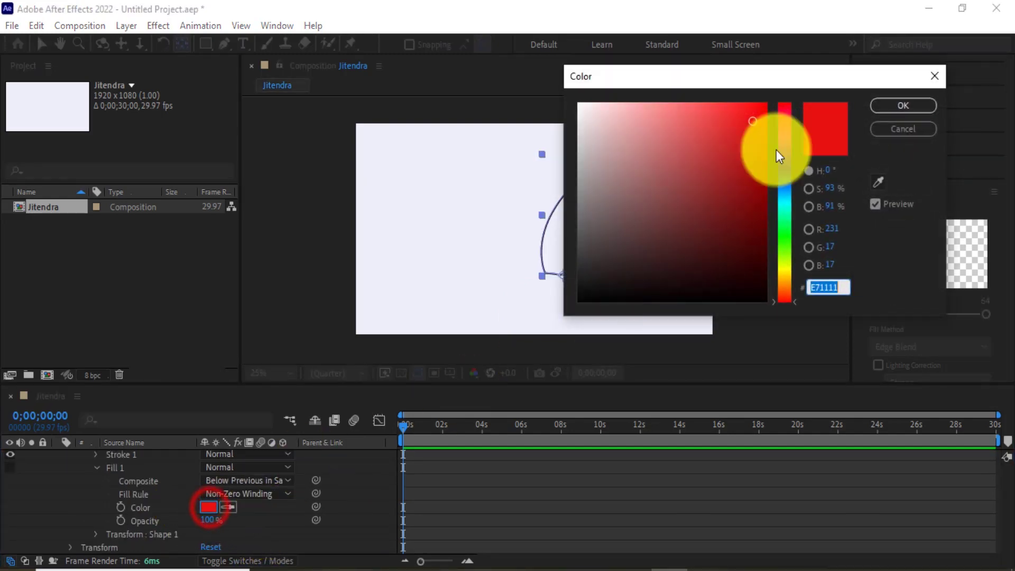
pyautogui.moveTo(760, 83); pyautogui.dragTo(835, 84)
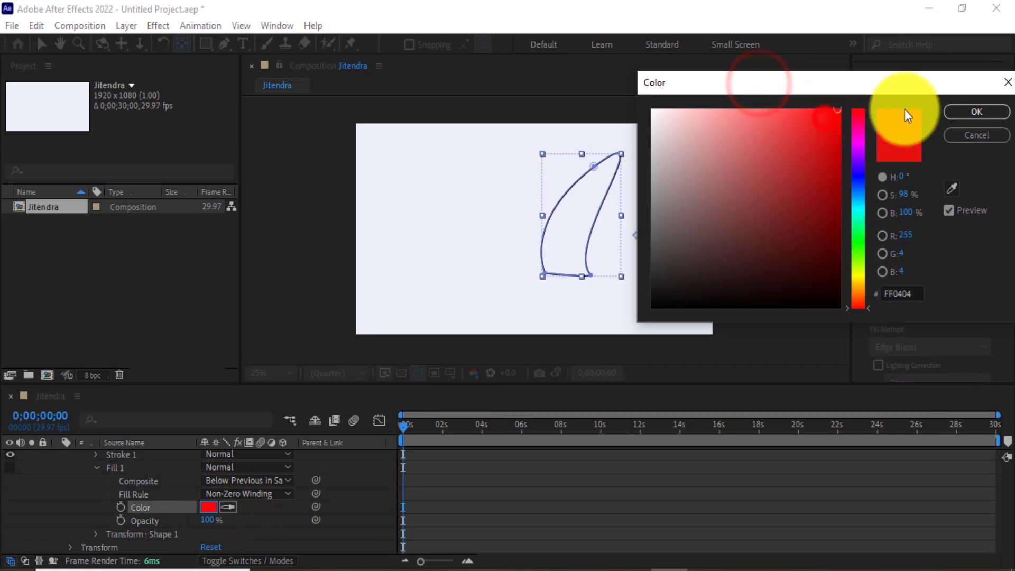
pyautogui.click(969, 109)
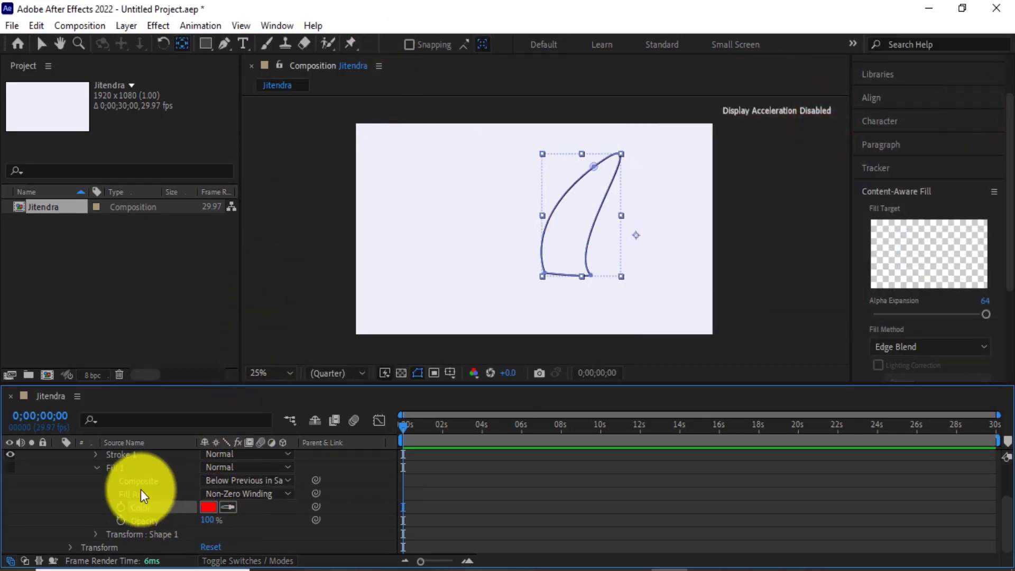
pyautogui.click(95, 467)
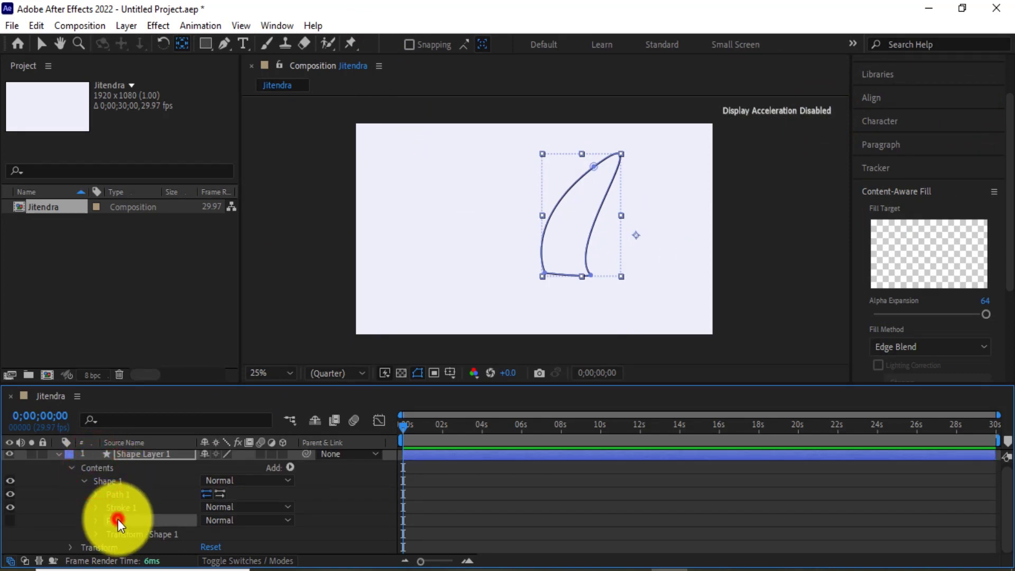
# Step: Delete the old Fill 1 and add a new Fill to Shape 1 from the Add menu
pyautogui.press('Delete')
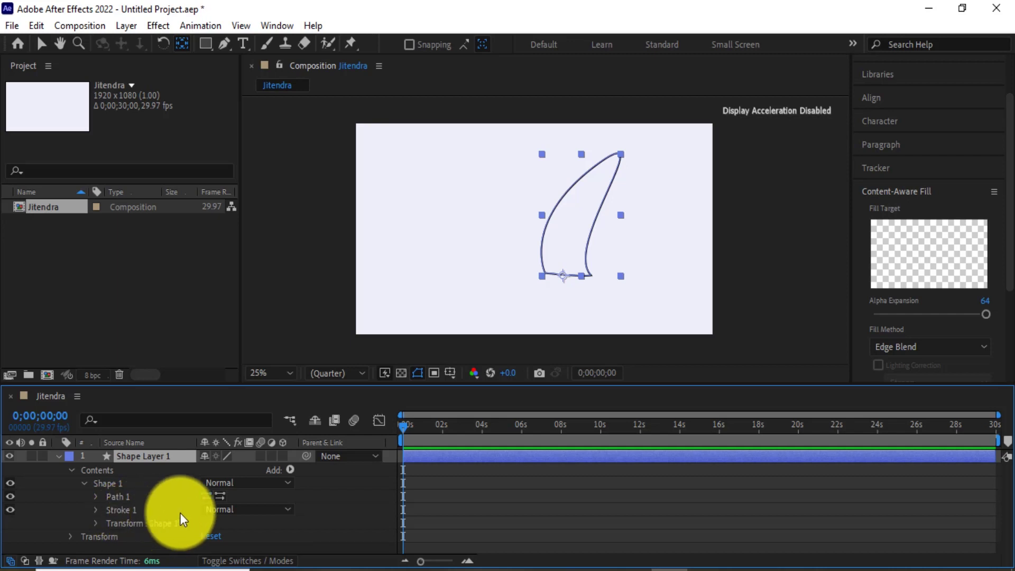
pyautogui.click(290, 469)
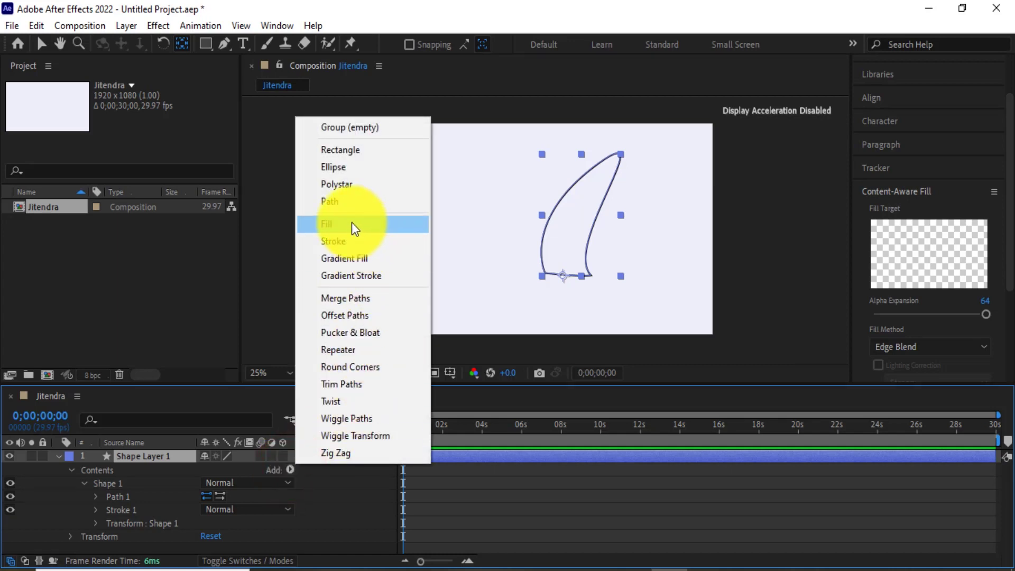
pyautogui.click(337, 225)
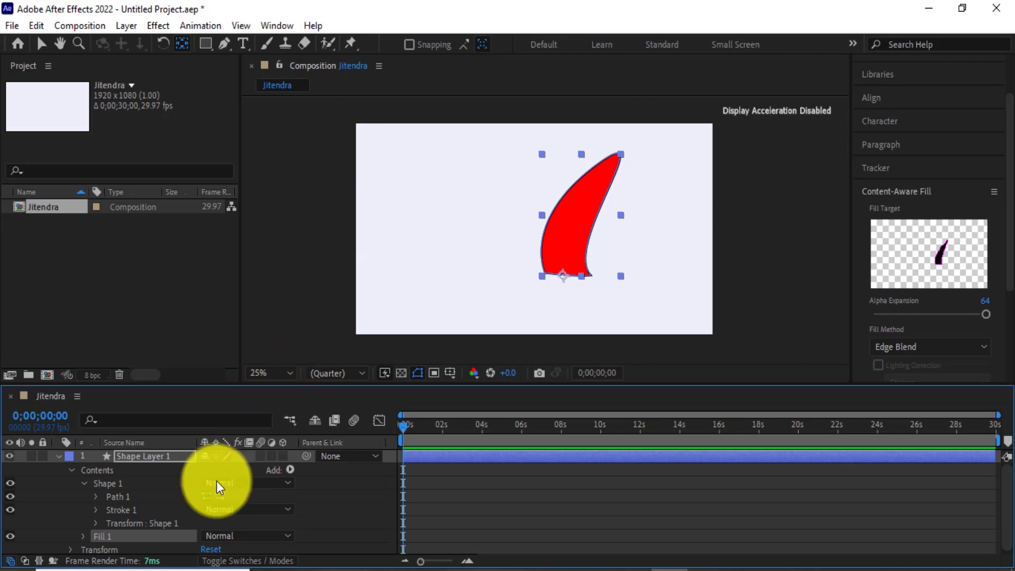
# Step: Set the new Fill 1 colour to light green 92E41D
pyautogui.click(83, 536)
pyautogui.click(209, 520)
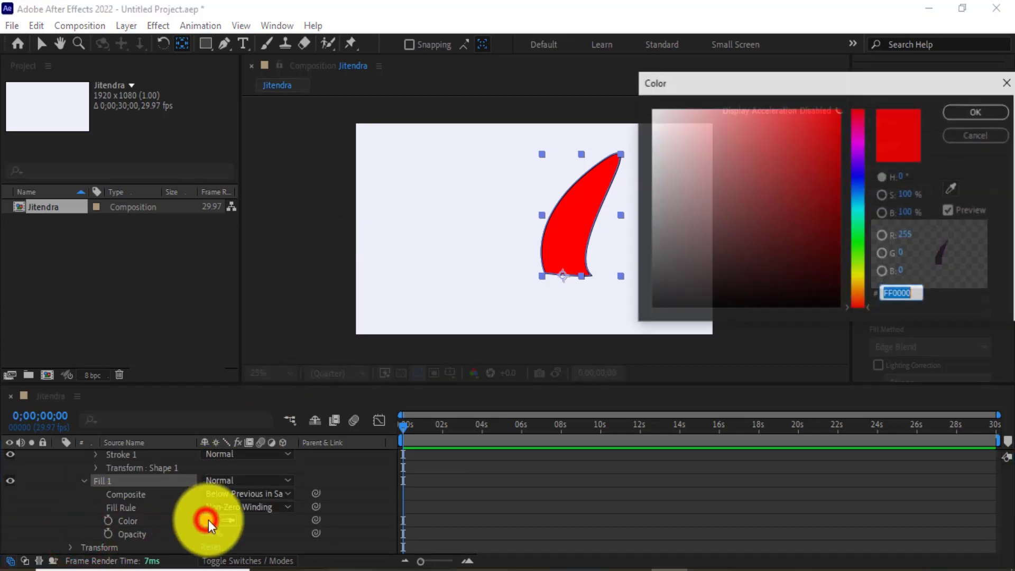
pyautogui.moveTo(866, 246); pyautogui.dragTo(856, 220)
pyautogui.moveTo(816, 125); pyautogui.dragTo(786, 121)
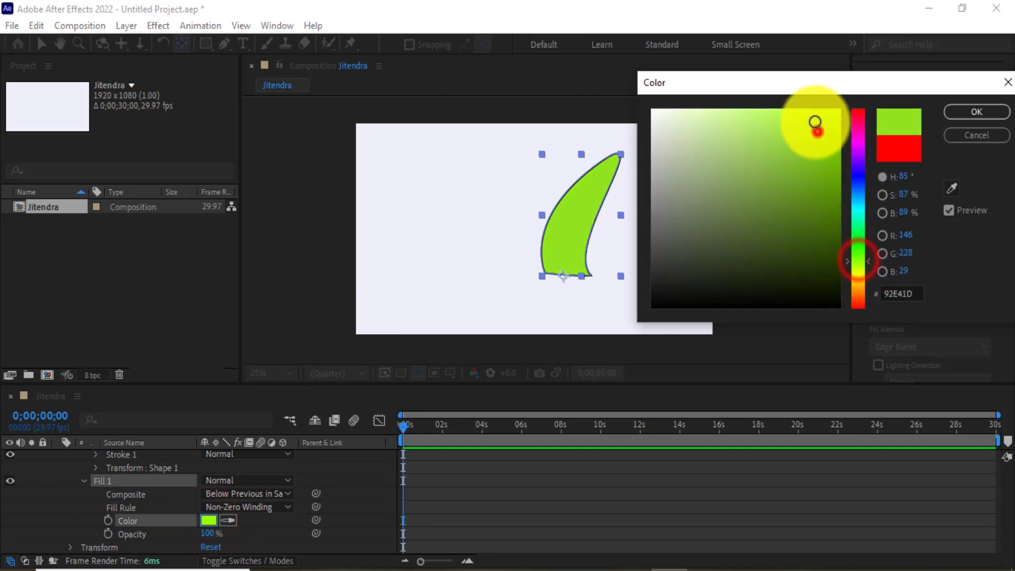
pyautogui.click(959, 112)
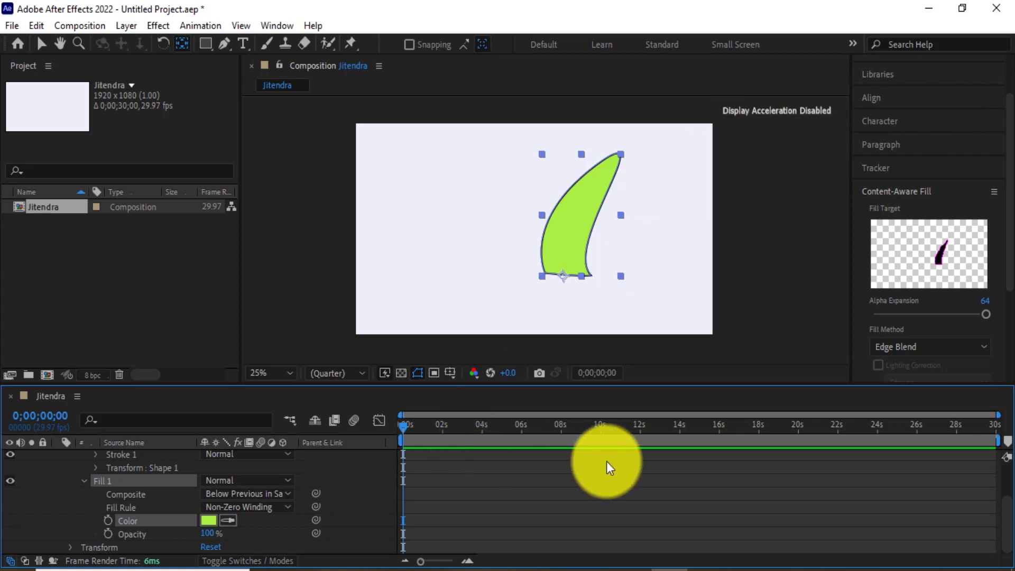
# Step: Set the Stroke 1 colour to pure red FF0000
pyautogui.click(95, 455)
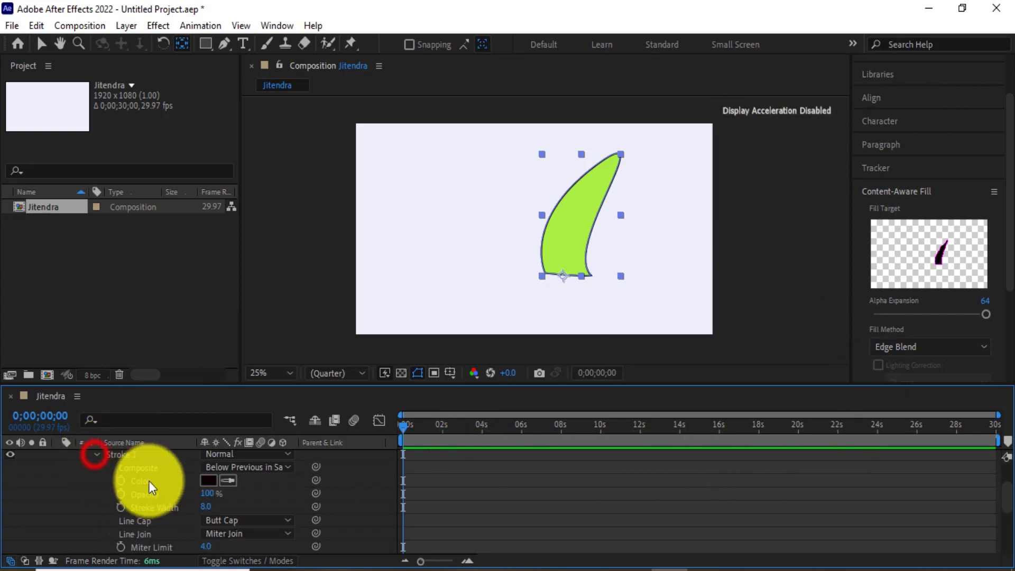
pyautogui.click(208, 480)
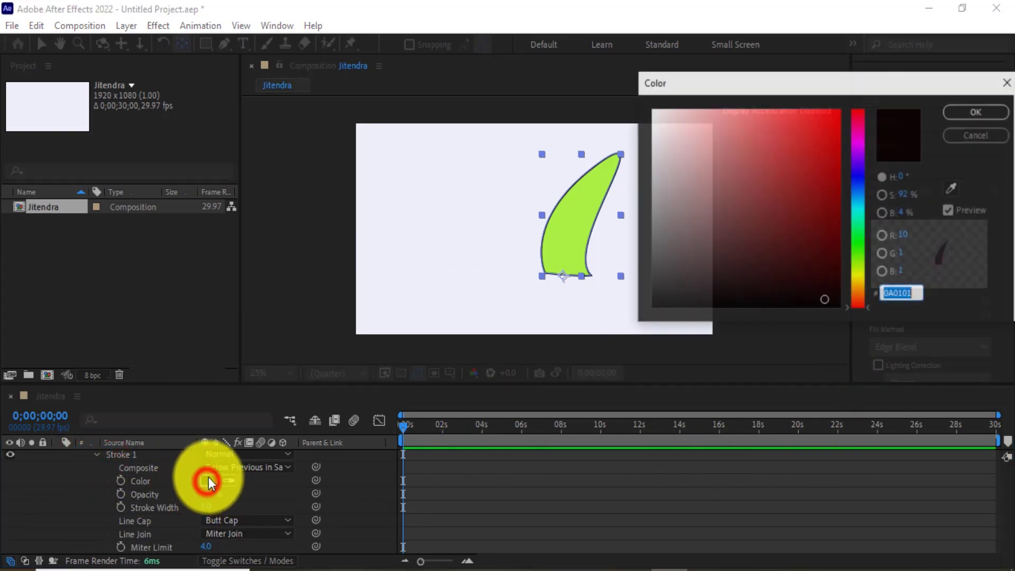
pyautogui.click(804, 122)
pyautogui.moveTo(804, 122); pyautogui.dragTo(870, 95)
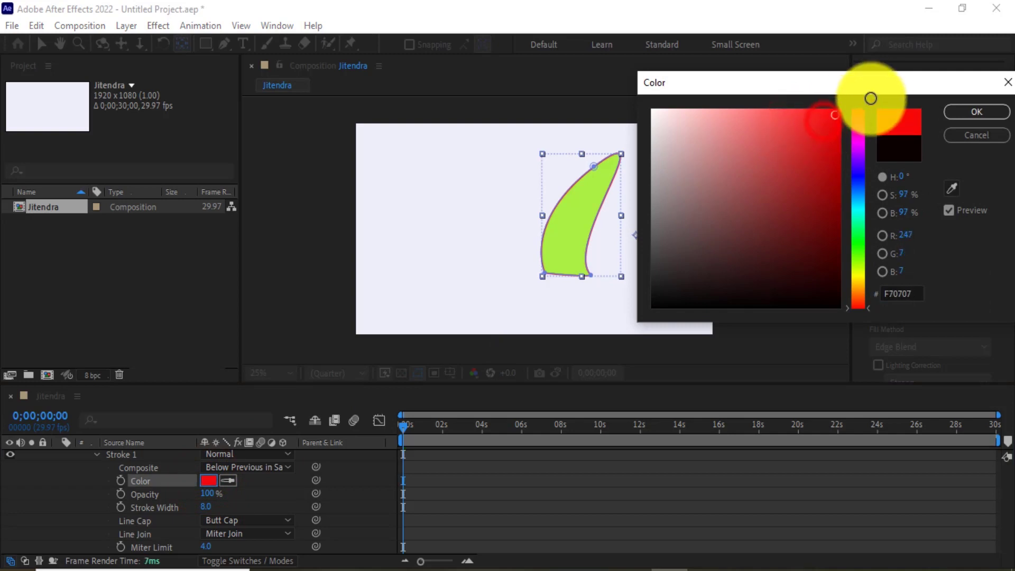
pyautogui.click(953, 109)
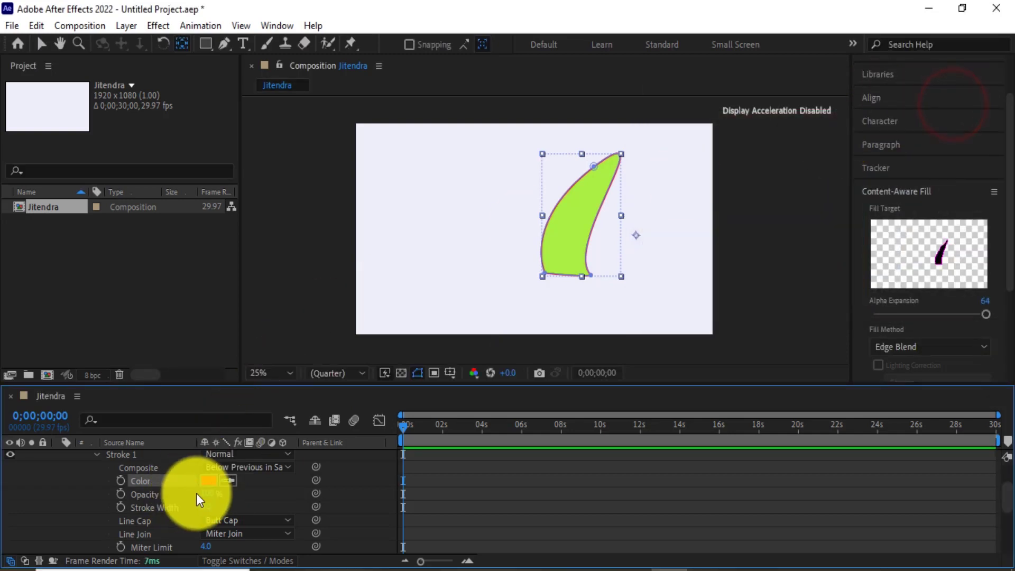
# Step: Scrub the Stroke Width up to 18
pyautogui.click(198, 494)
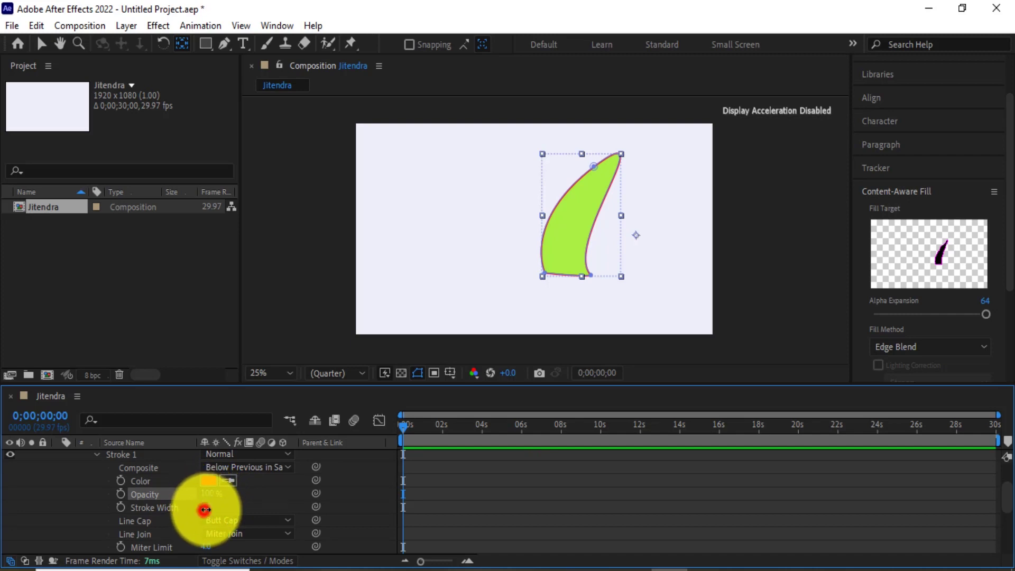
pyautogui.moveTo(205, 509); pyautogui.dragTo(213, 509)
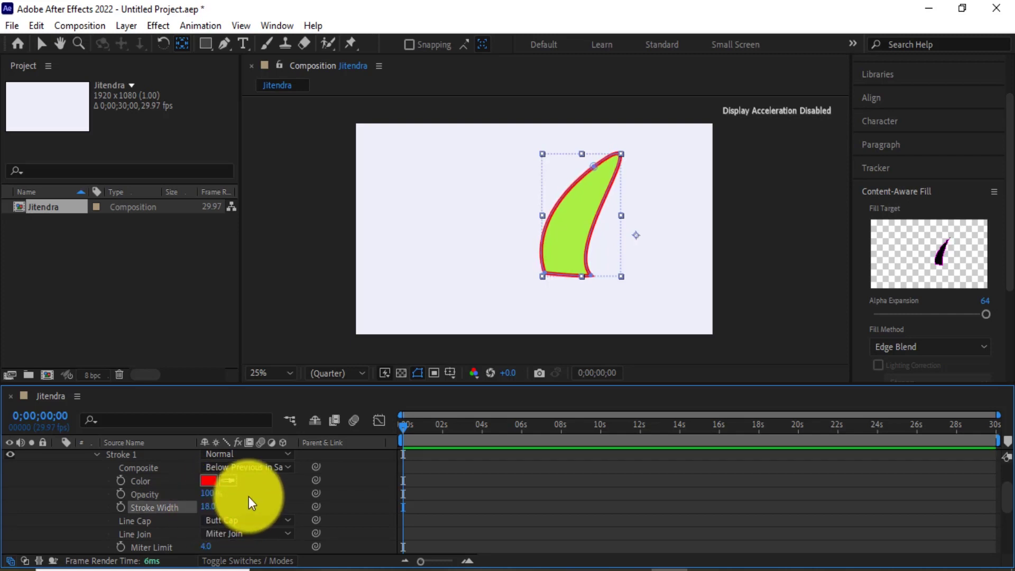
pyautogui.scroll(-3, 232, 490)
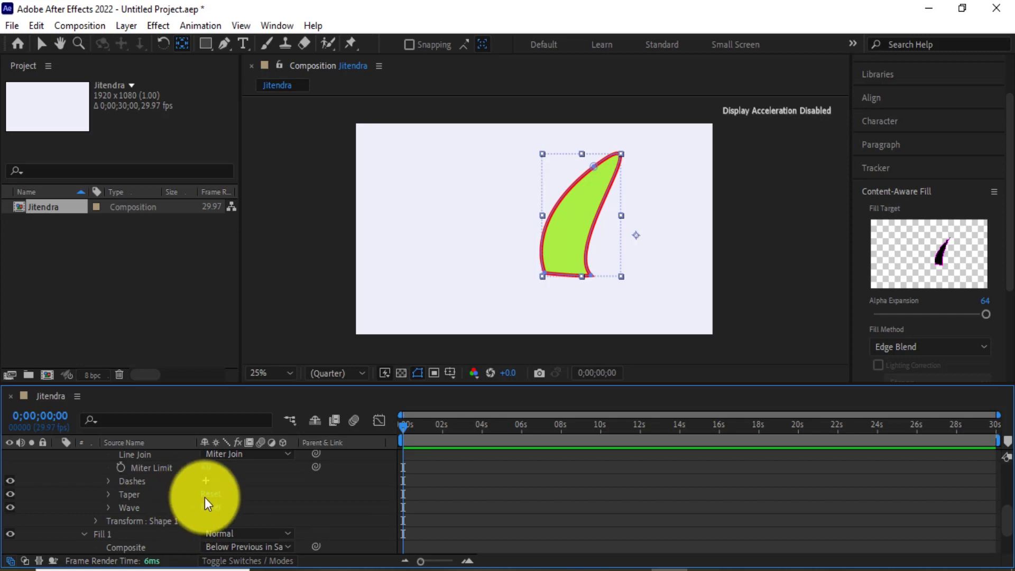
pyautogui.scroll(3, 206, 497)
pyautogui.scroll(2, 215, 498)
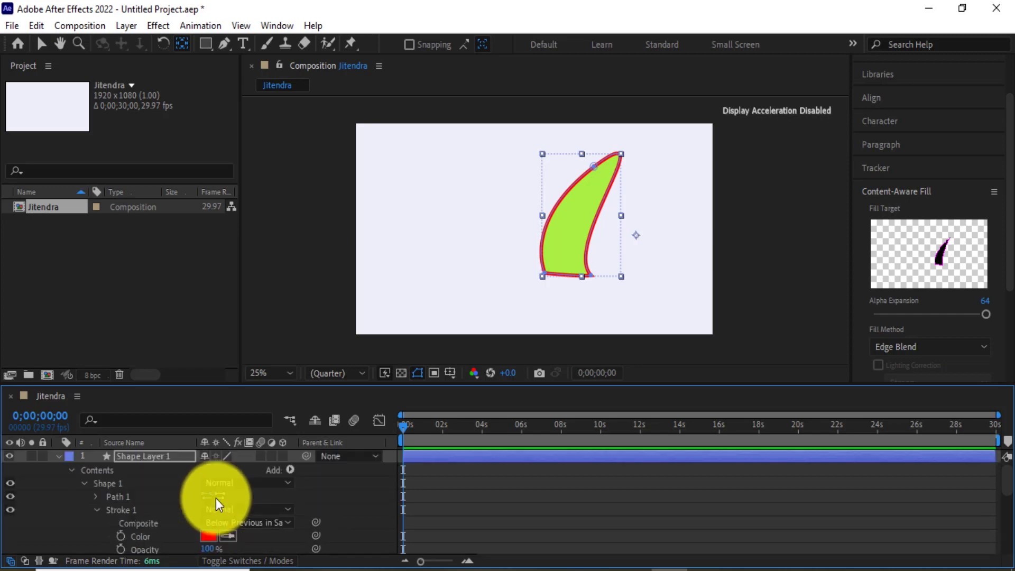
# Step: Collapse Shape Layer 1's property groups and nudge the curved shape slightly left
pyautogui.click(83, 481)
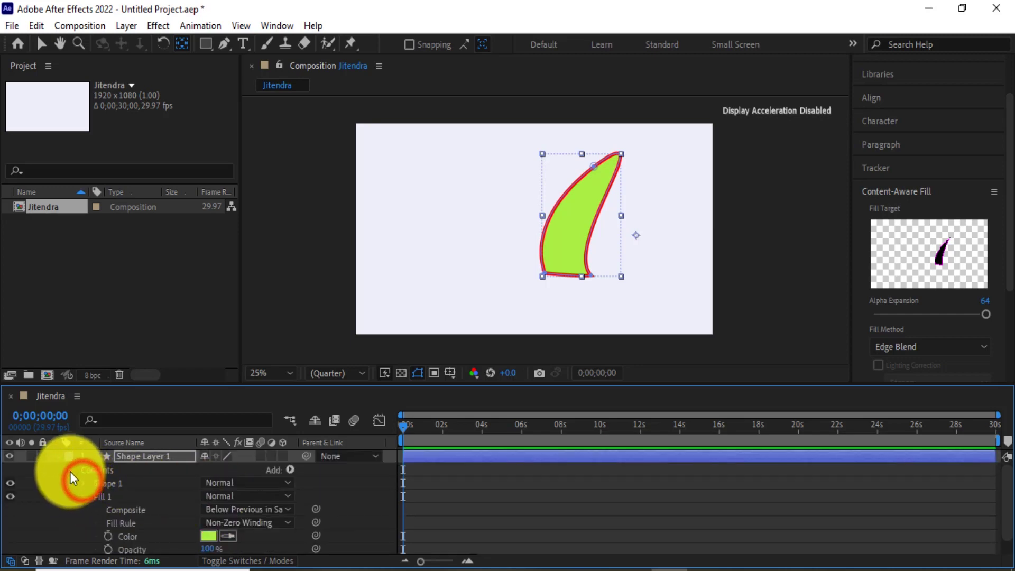
pyautogui.click(70, 468)
pyautogui.click(58, 455)
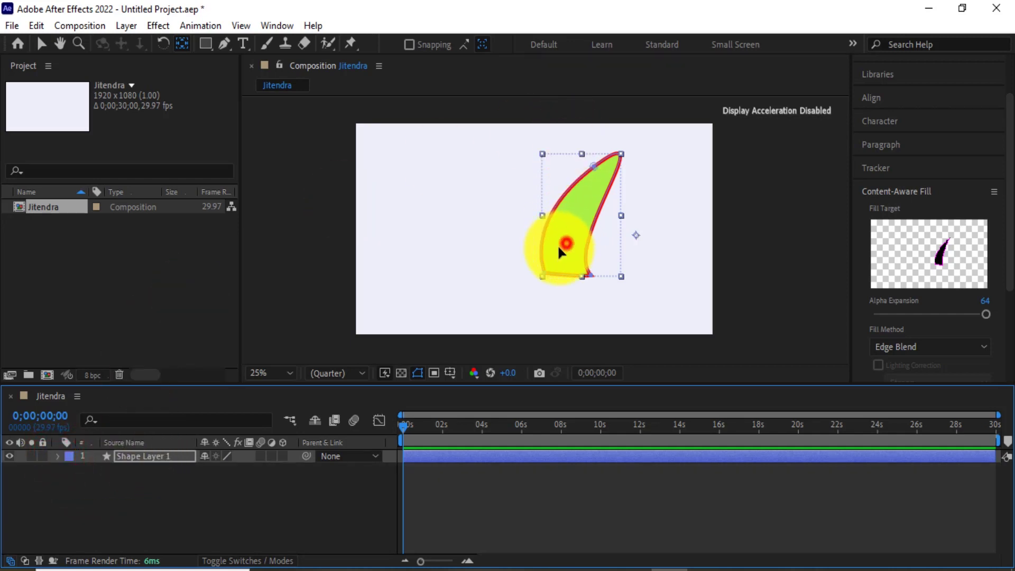
pyautogui.moveTo(558, 248); pyautogui.dragTo(522, 241)
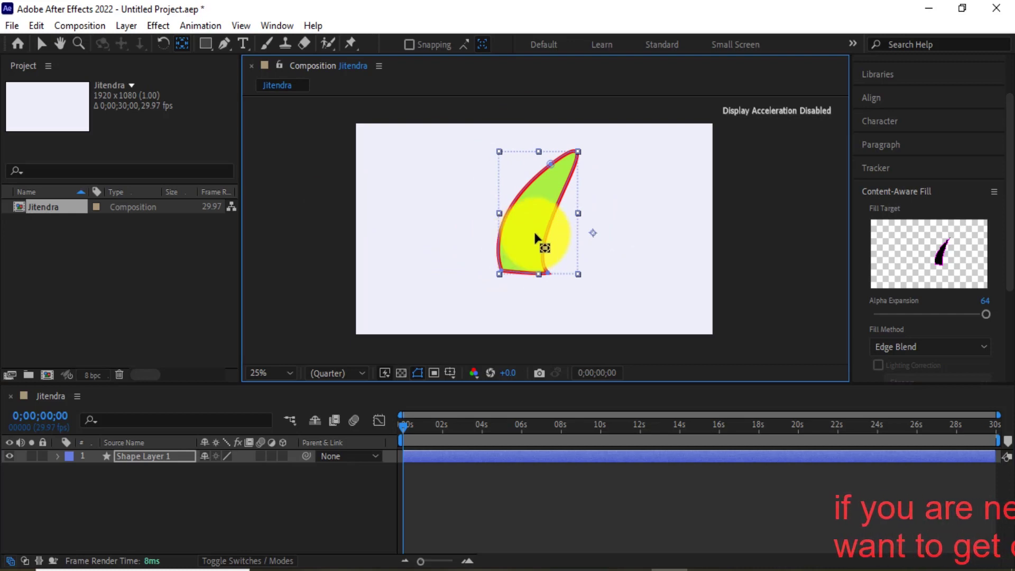
# Step: Reselect Shape Layer 1 and drag the shape further toward the left of the frame
pyautogui.click(150, 455)
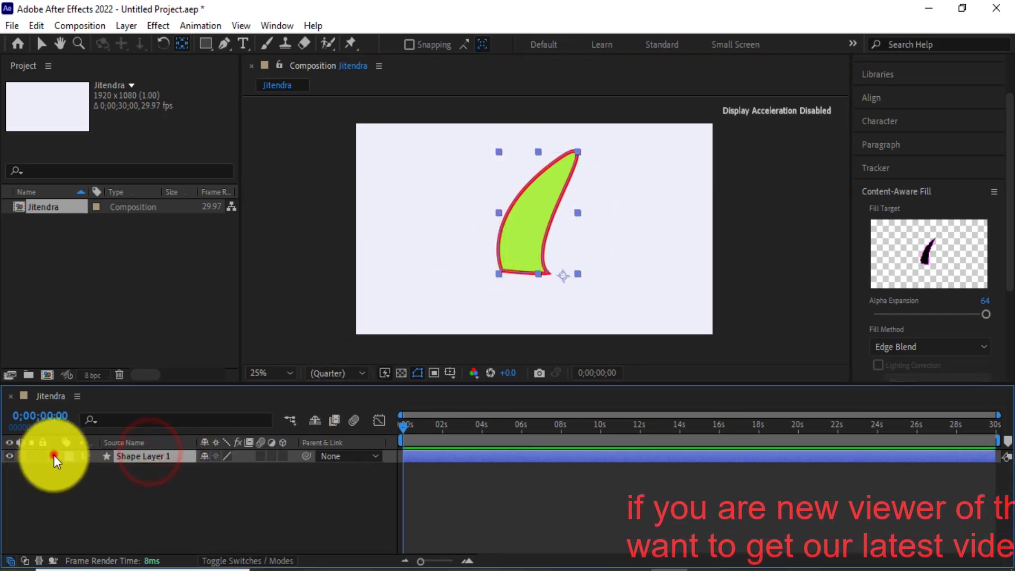
pyautogui.click(54, 456)
pyautogui.click(59, 458)
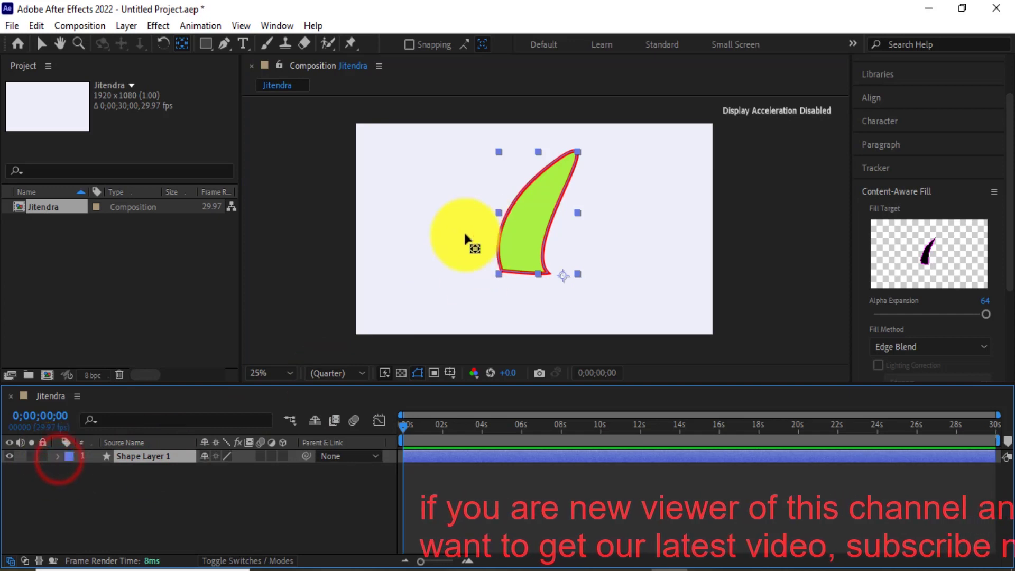
pyautogui.click(515, 222)
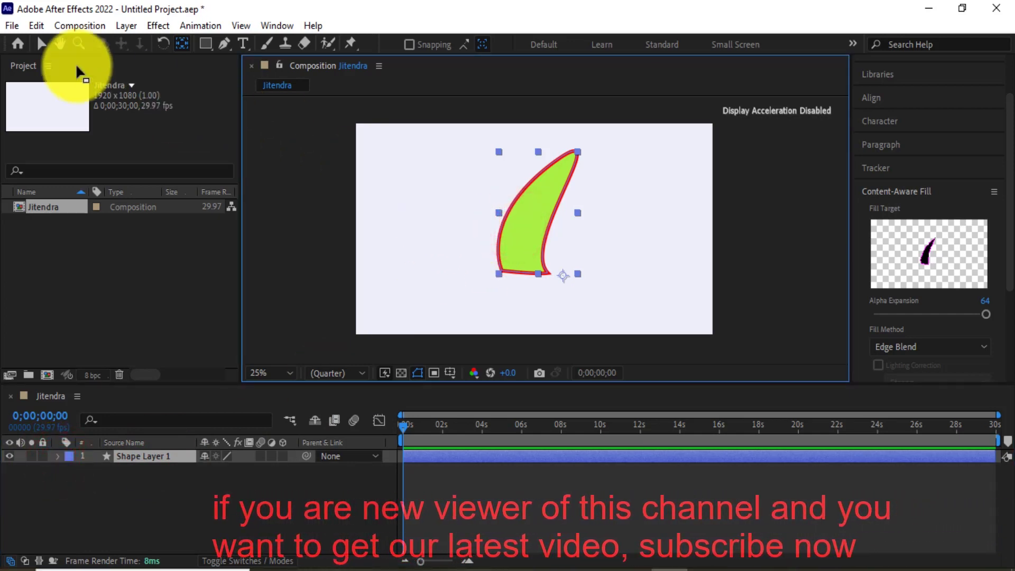
pyautogui.click(42, 44)
pyautogui.moveTo(538, 227); pyautogui.dragTo(440, 219)
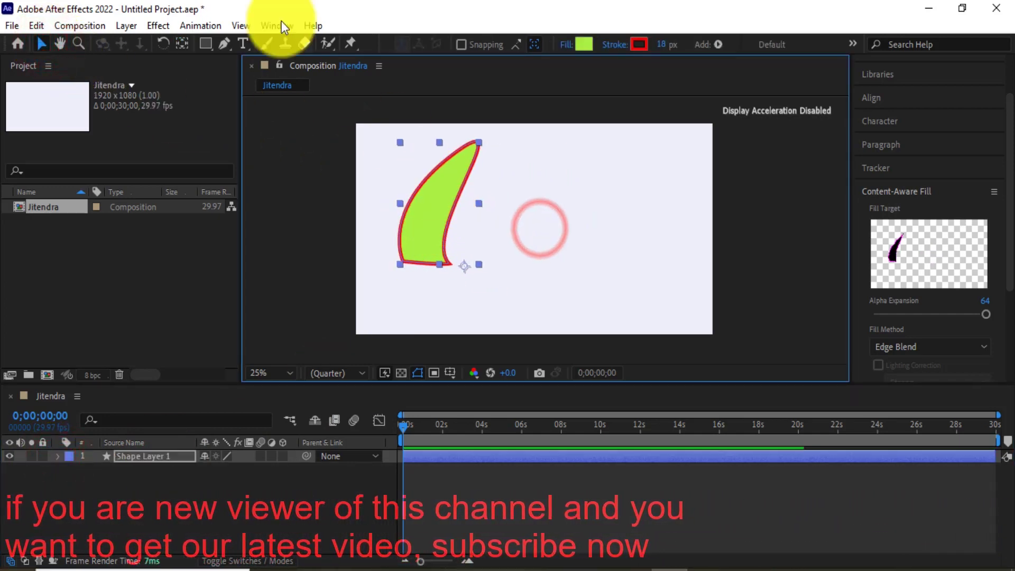
pyautogui.click(206, 44)
# Step: Draw a rectangle right of the crescent, creating Rectangle 1 in Shape Layer 1
pyautogui.moveTo(509, 172); pyautogui.dragTo(623, 262)
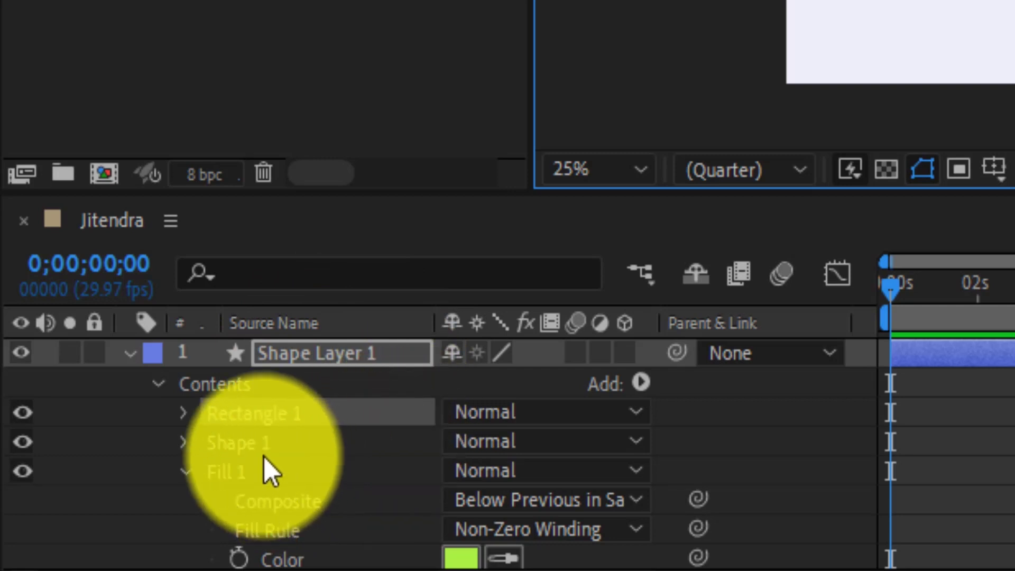
pyautogui.click(252, 418)
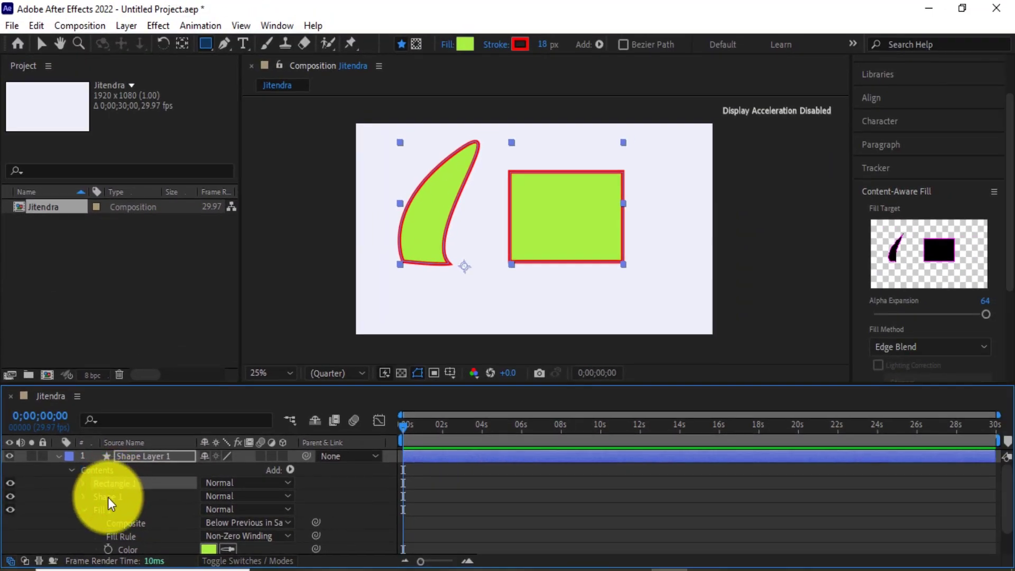
pyautogui.click(108, 496)
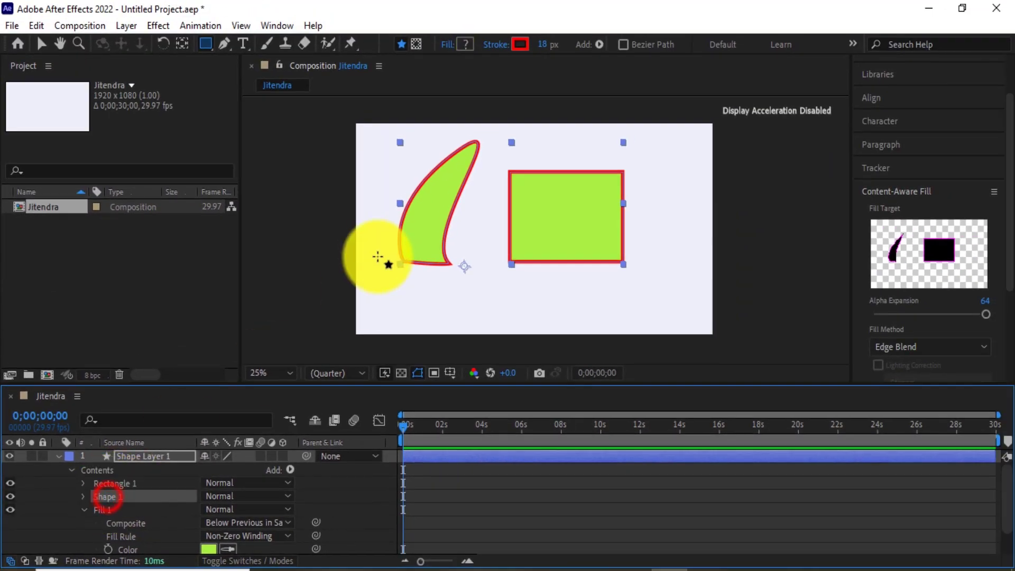
pyautogui.click(114, 483)
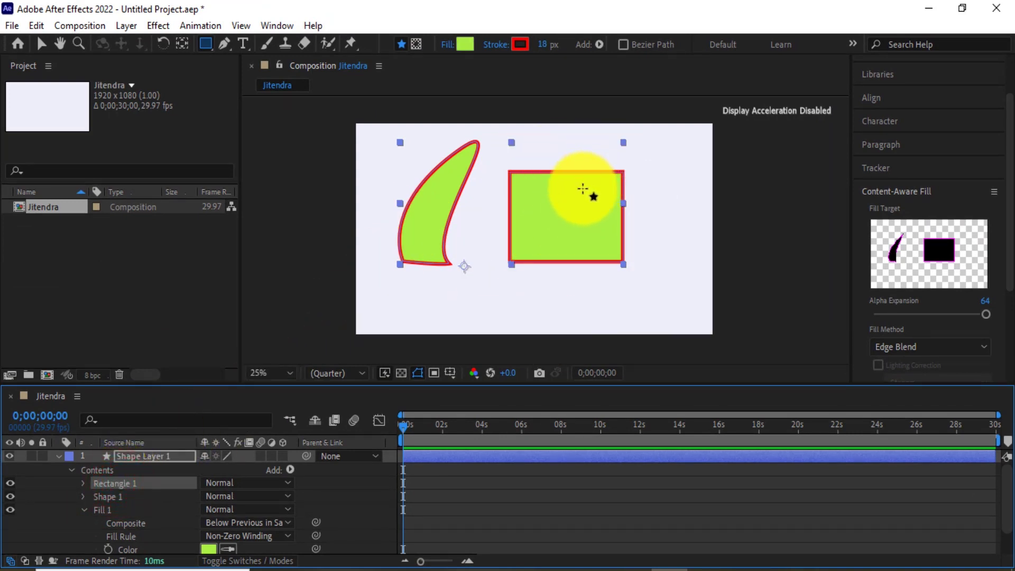
# Step: Collapse Shape Layer 1's properties and deselect the layer
pyautogui.click(56, 457)
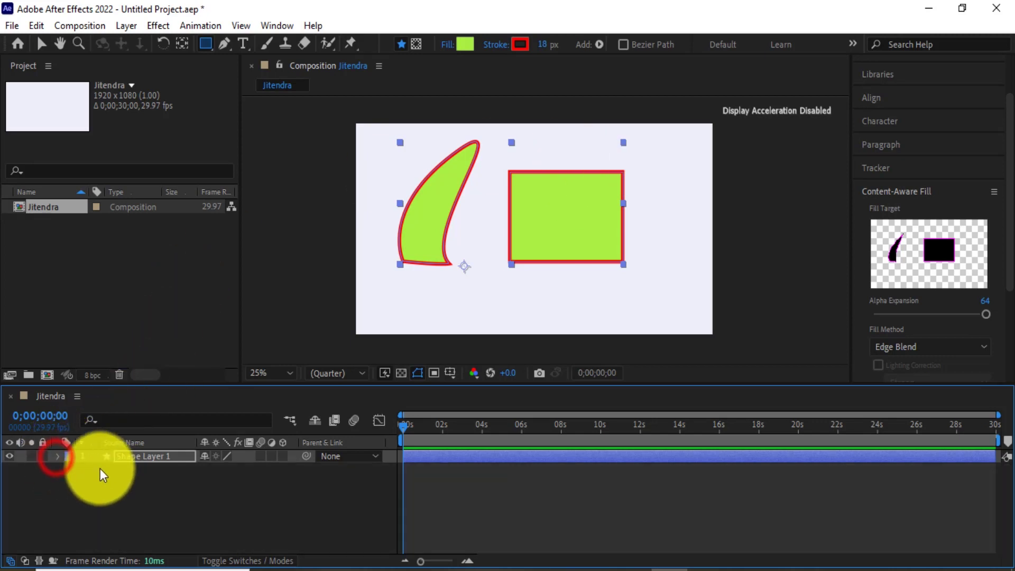
pyautogui.click(113, 499)
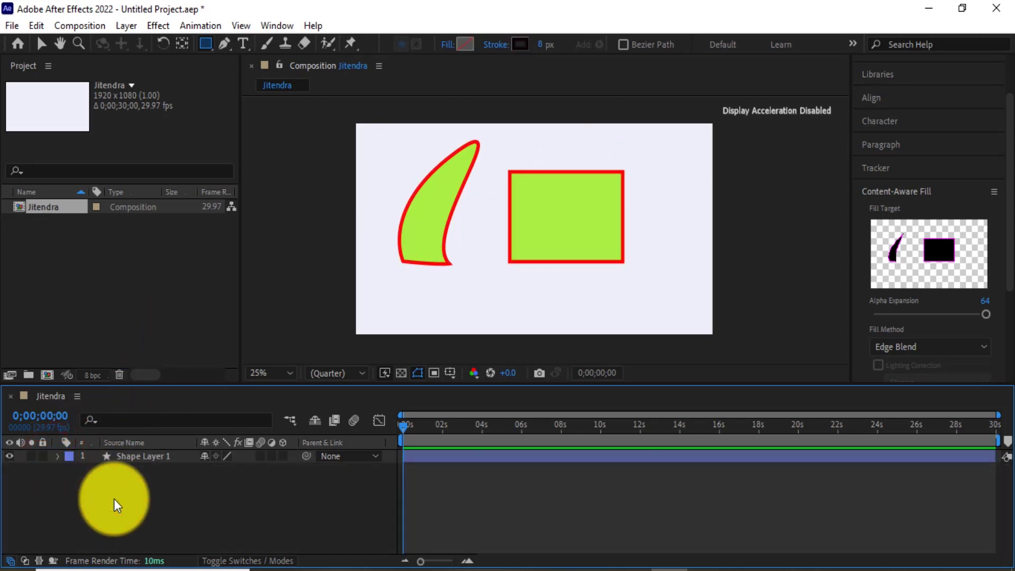
pyautogui.click(143, 458)
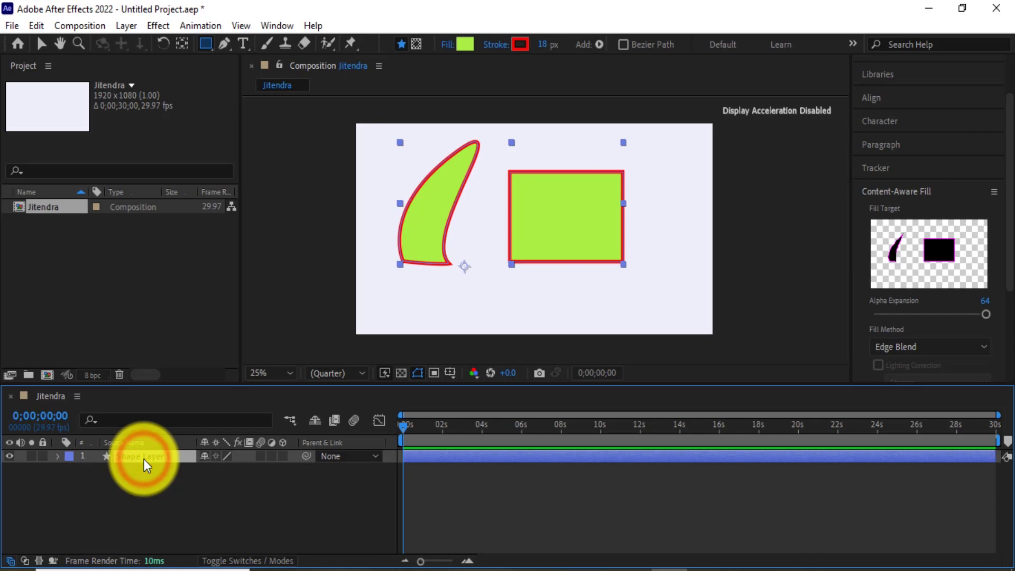
pyautogui.click(189, 505)
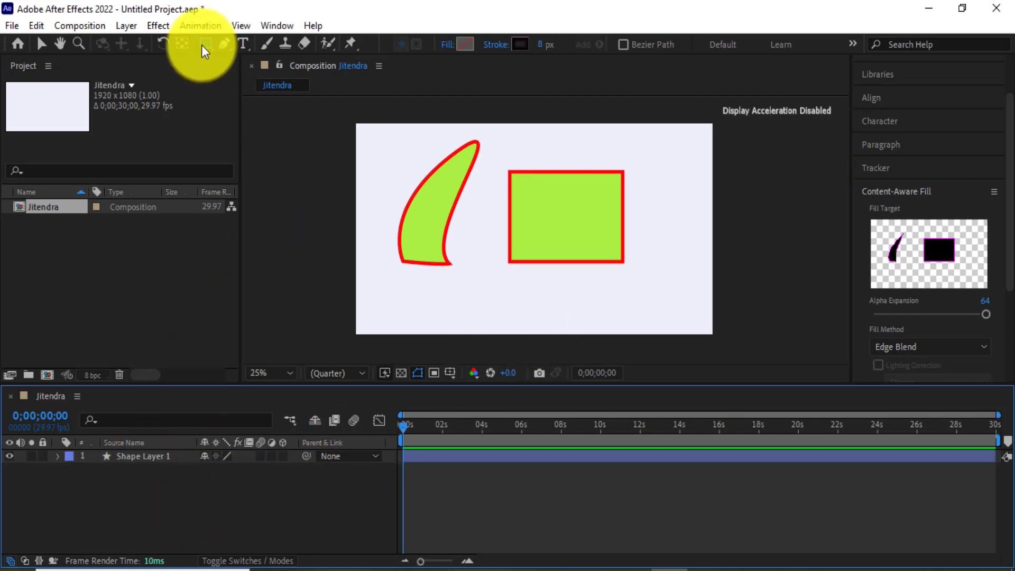
# Step: Draw a star right of the rectangle with the Star Tool, creating Shape Layer 2
pyautogui.moveTo(201, 46); pyautogui.dragTo(251, 97)
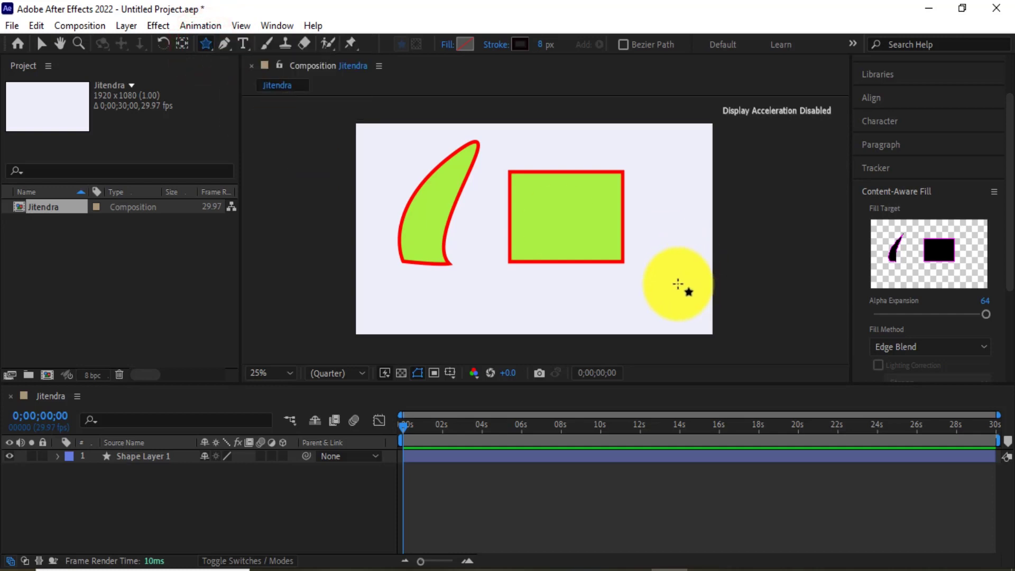
pyautogui.moveTo(670, 244); pyautogui.dragTo(698, 272)
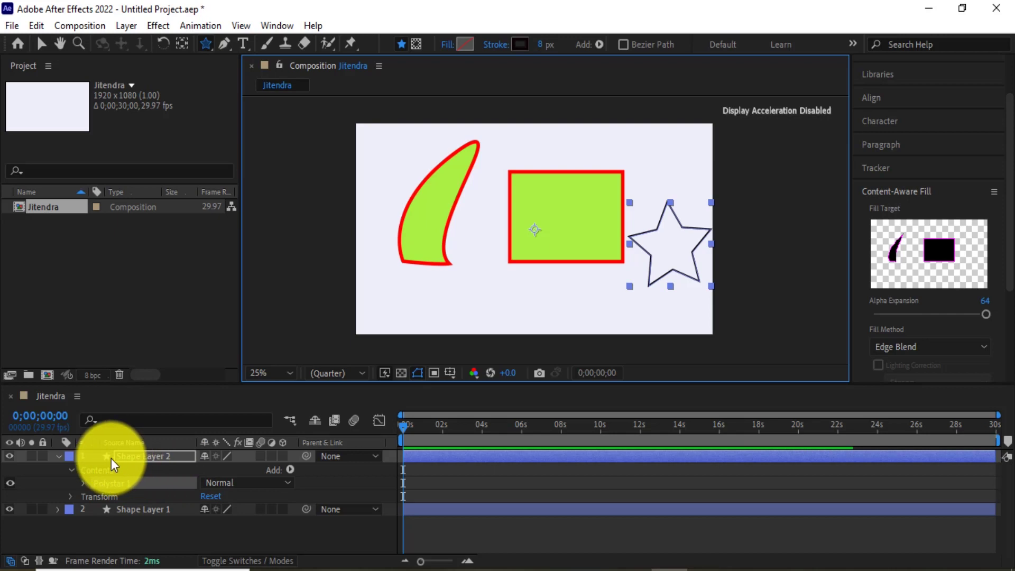
pyautogui.click(41, 44)
# Step: Drag Shape Layer 1's crescent and rectangle up and to the left
pyautogui.click(576, 228)
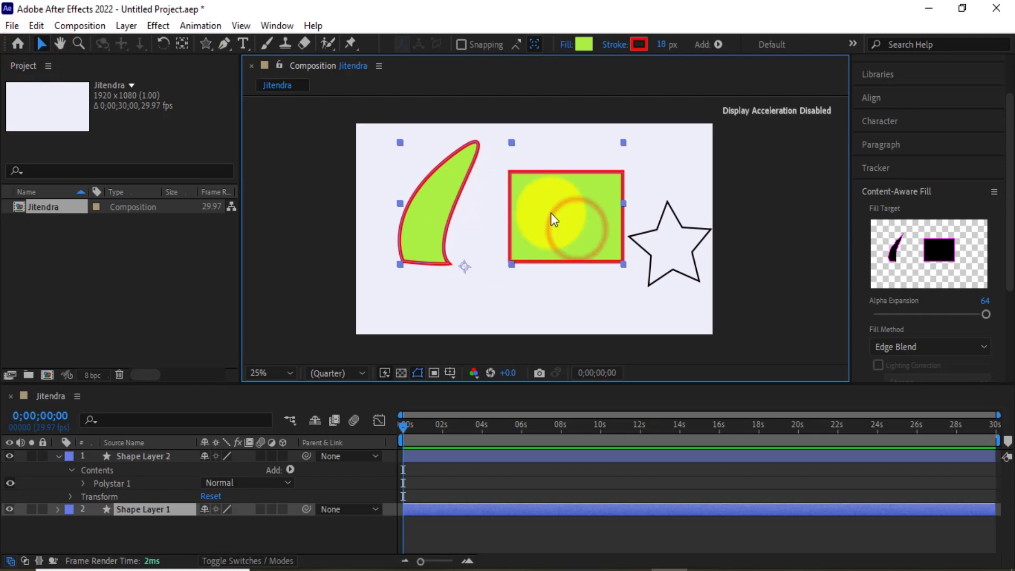
pyautogui.moveTo(544, 227); pyautogui.dragTo(565, 216)
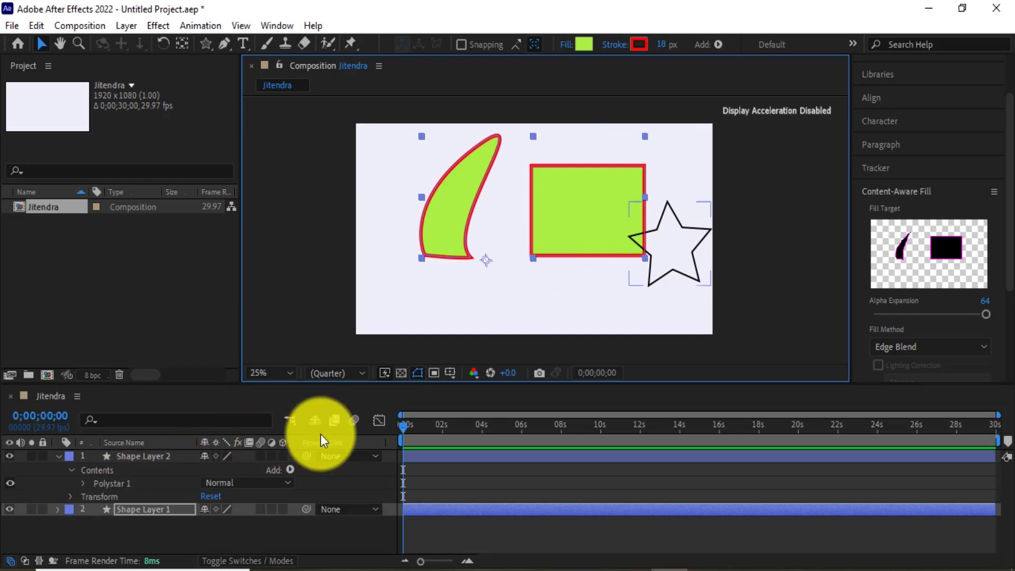
pyautogui.moveTo(582, 231); pyautogui.dragTo(557, 237)
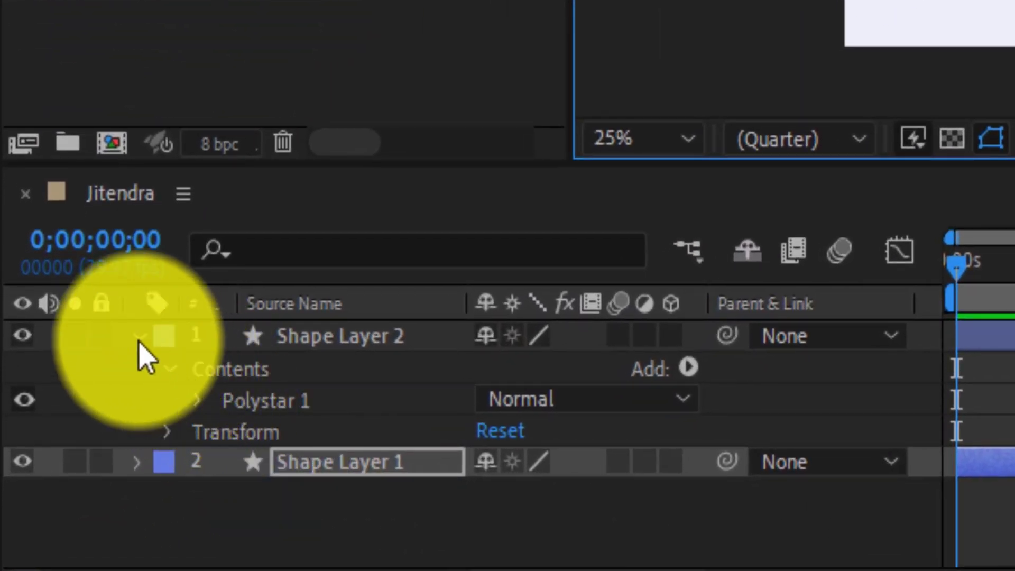
# Step: Scale Shape Layer 1 to 114.0% in its Transform properties, then collapse Transform
pyautogui.click(136, 336)
pyautogui.click(314, 369)
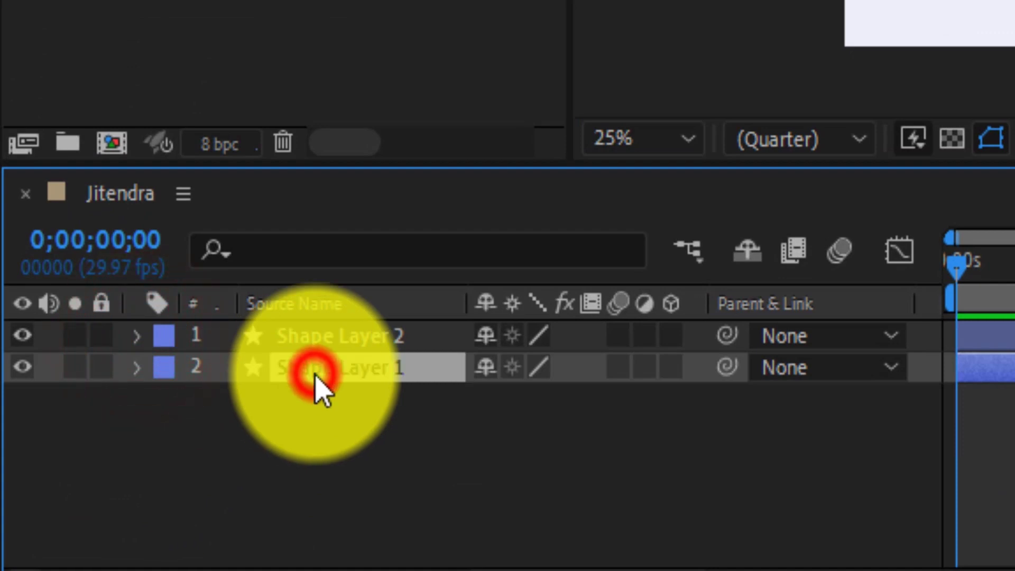
pyautogui.click(137, 367)
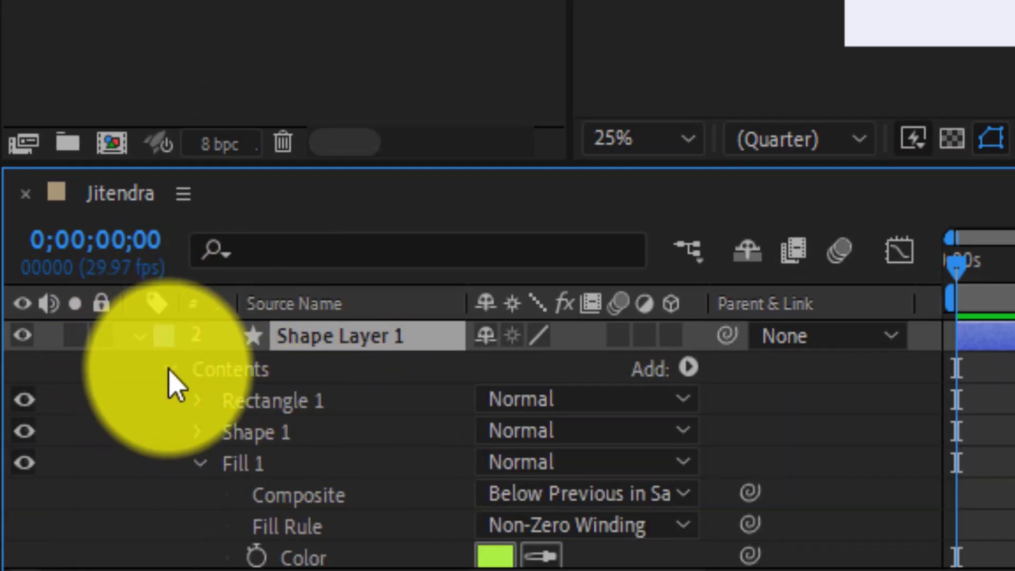
pyautogui.click(169, 369)
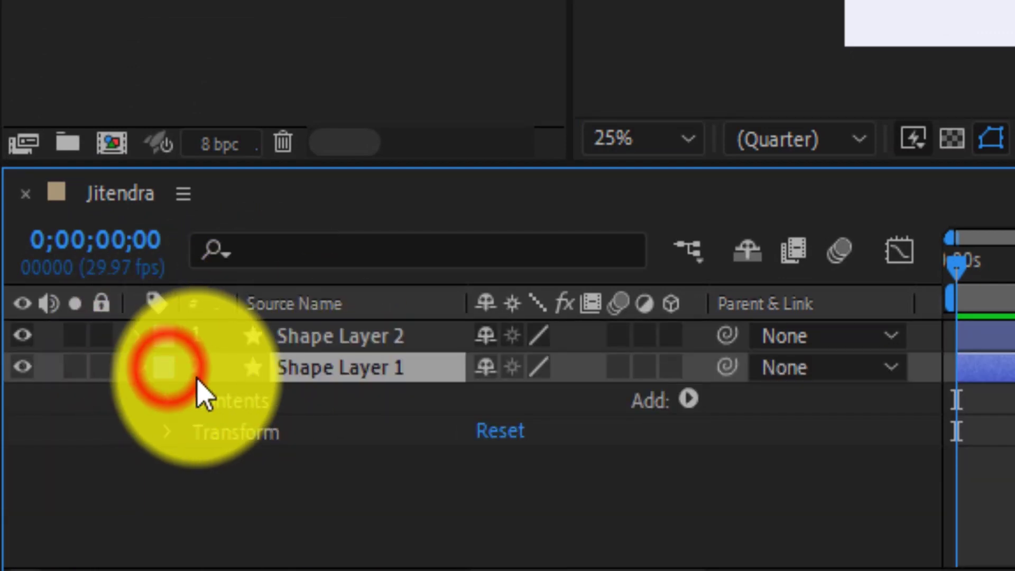
pyautogui.click(227, 434)
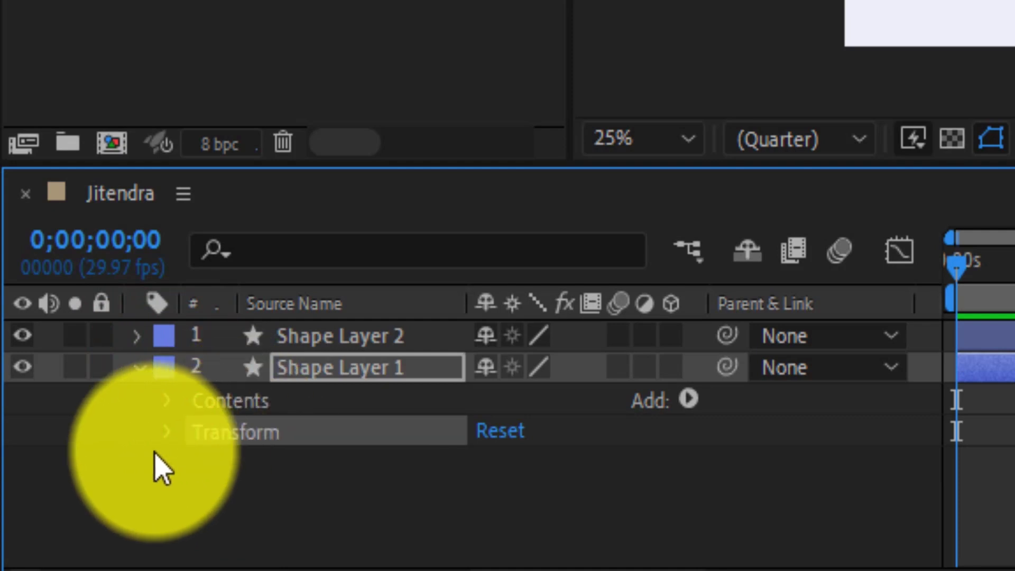
pyautogui.click(165, 432)
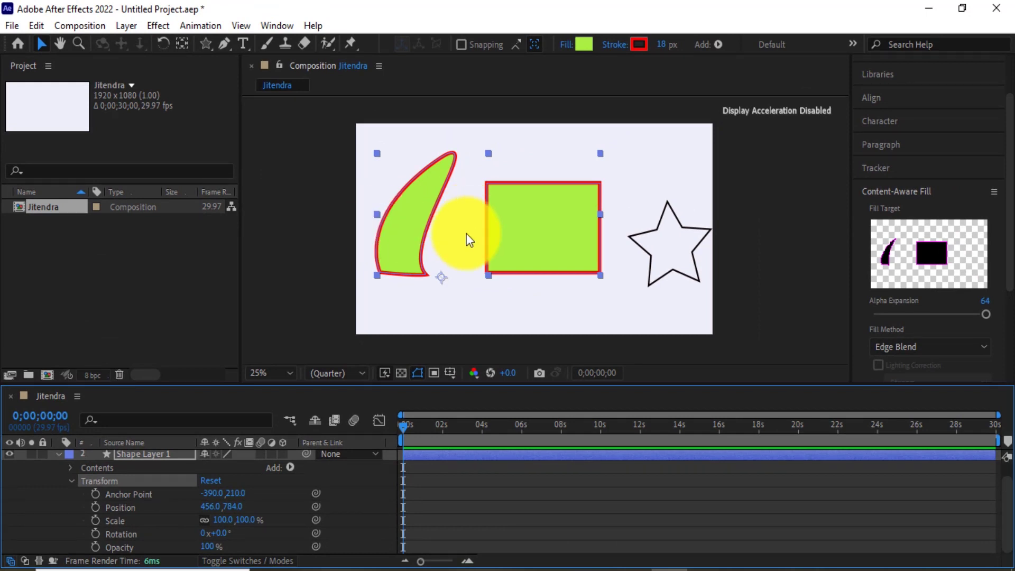
pyautogui.moveTo(220, 520); pyautogui.dragTo(227, 520)
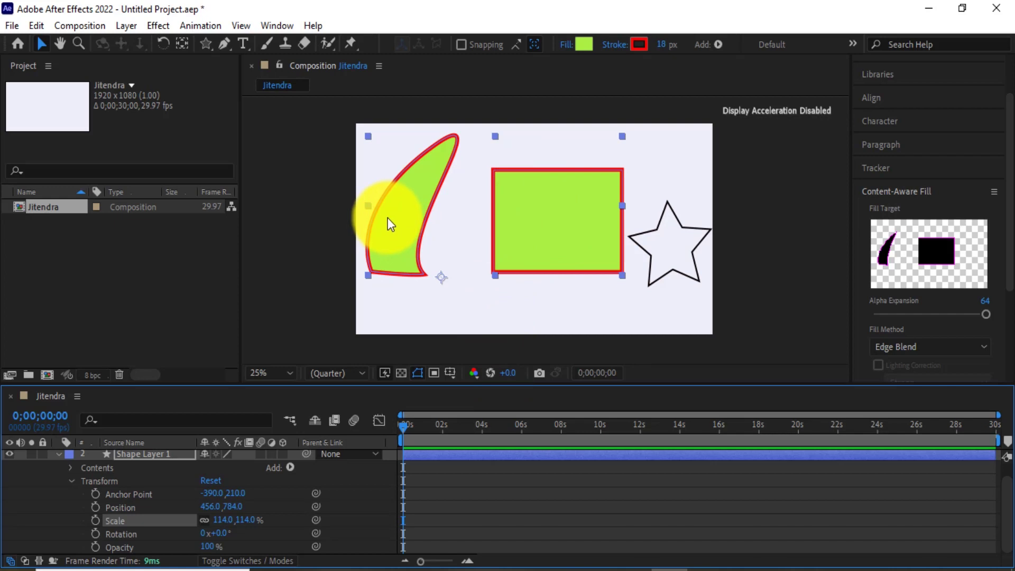
pyautogui.click(71, 482)
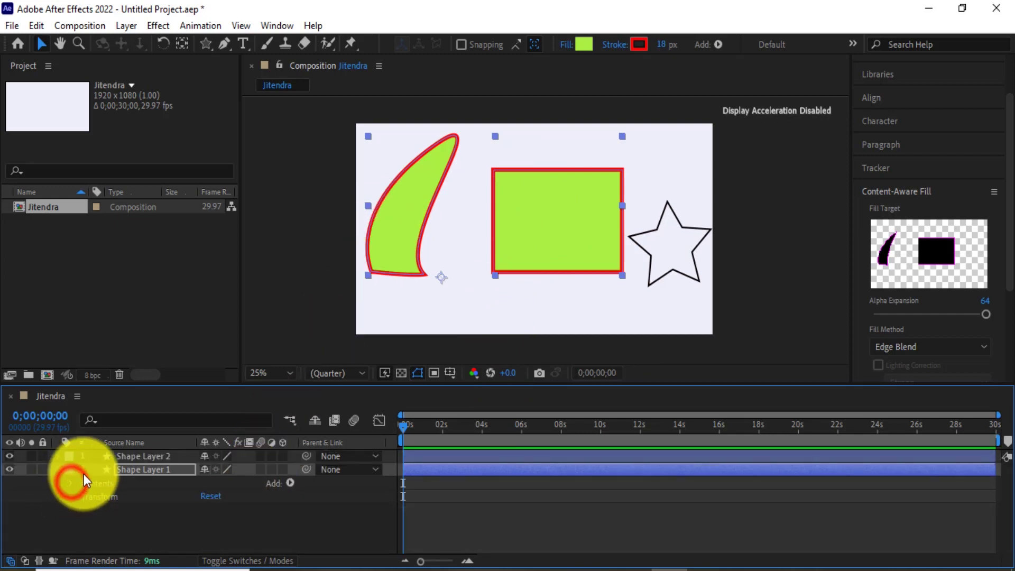
pyautogui.click(93, 497)
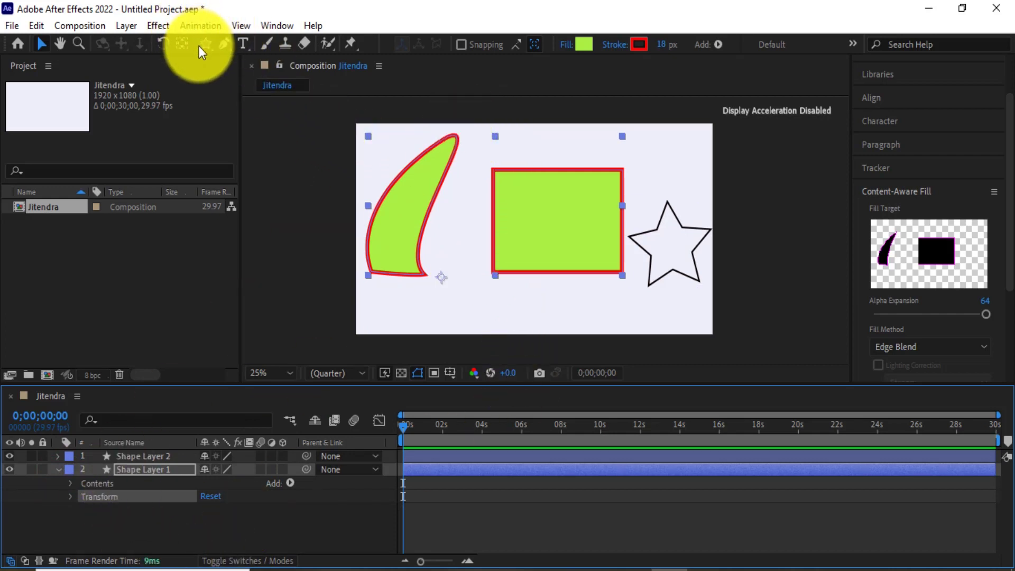
# Step: Draw three small circles, Ellipse 1–3, in a column between the fin and the rectangle
pyautogui.moveTo(212, 42); pyautogui.dragTo(226, 74)
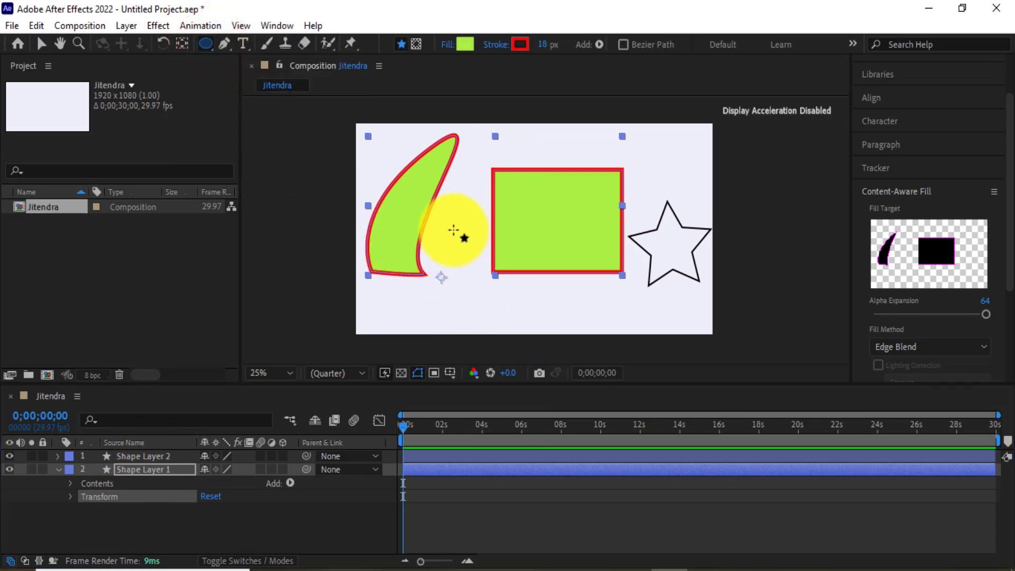
pyautogui.moveTo(453, 228); pyautogui.dragTo(482, 258)
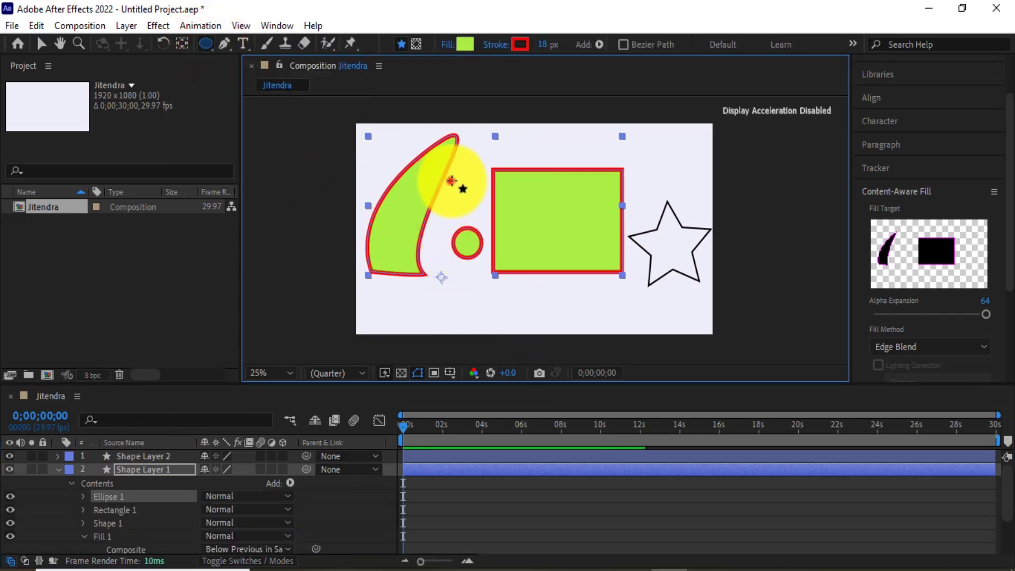
pyautogui.moveTo(482, 205); pyautogui.dragTo(484, 213)
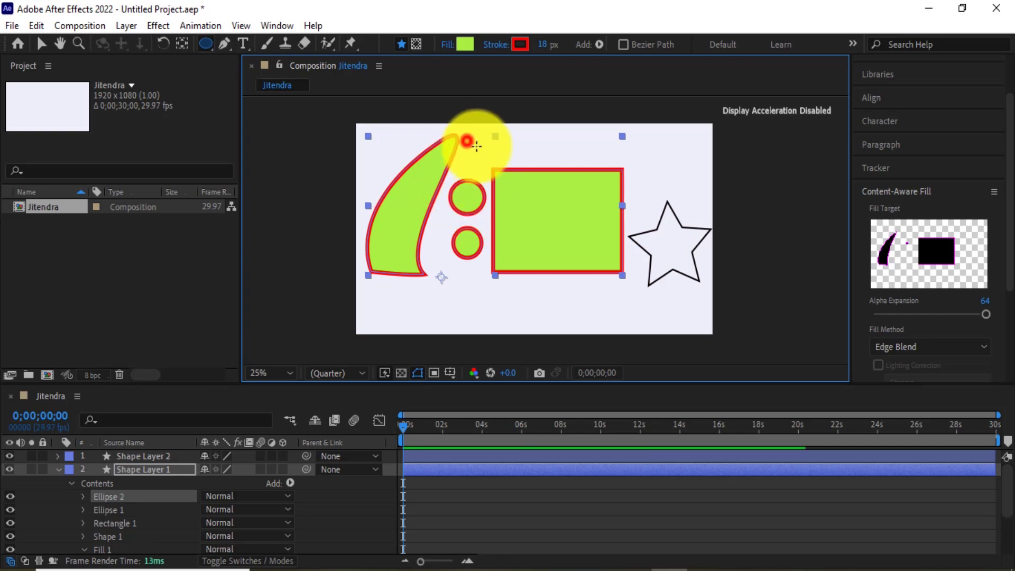
pyautogui.moveTo(490, 159); pyautogui.dragTo(486, 163)
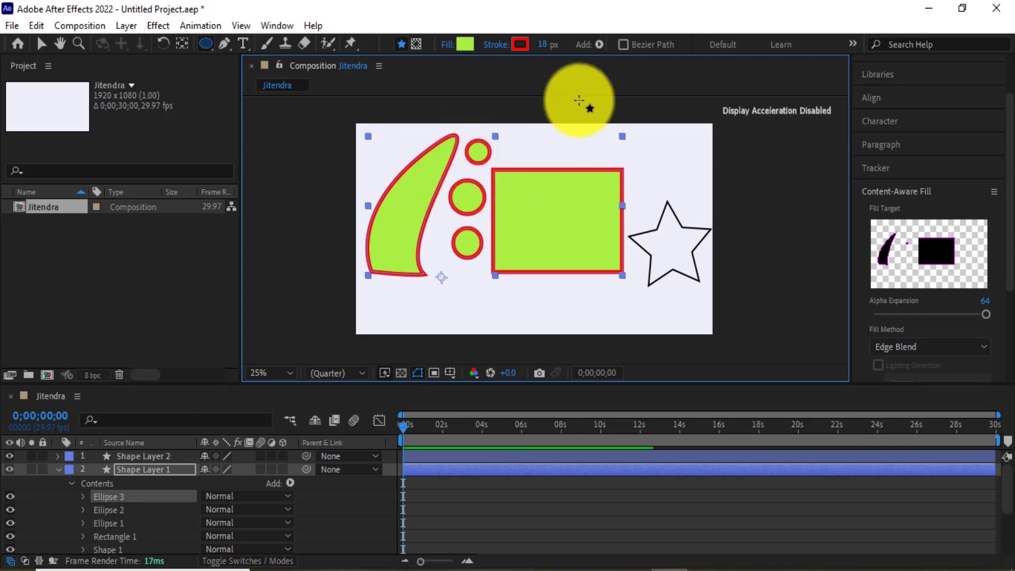
pyautogui.click(72, 482)
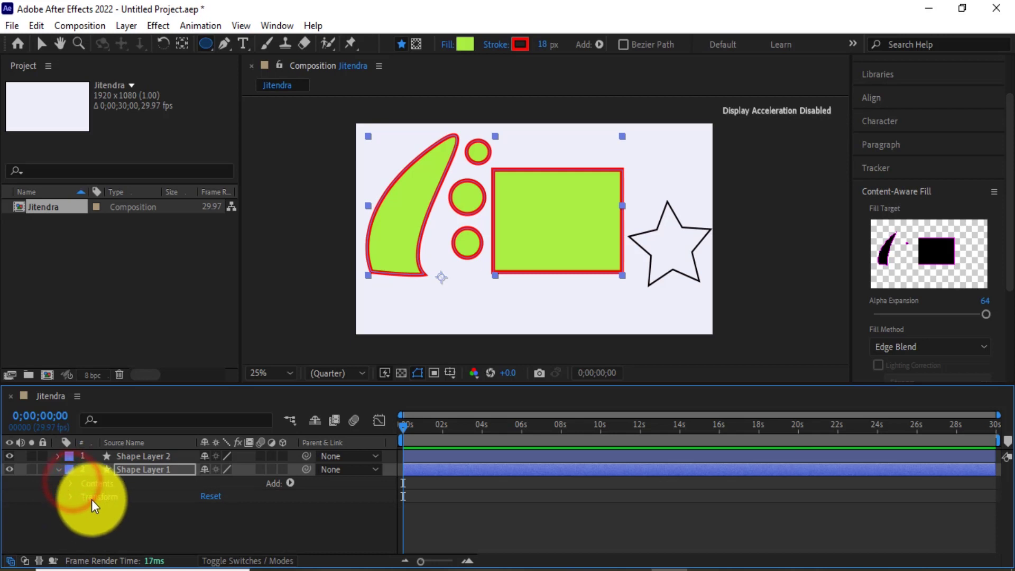
# Step: Set Shape Layer 1's Transform Rotation to 0x+25.0° so all its shapes tilt together
pyautogui.click(72, 497)
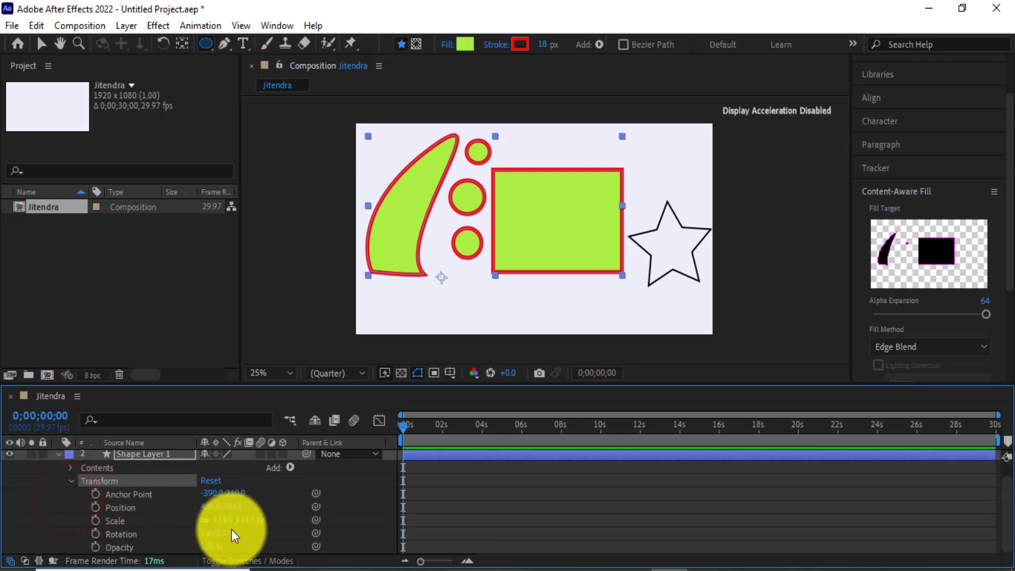
pyautogui.moveTo(222, 536); pyautogui.dragTo(209, 527)
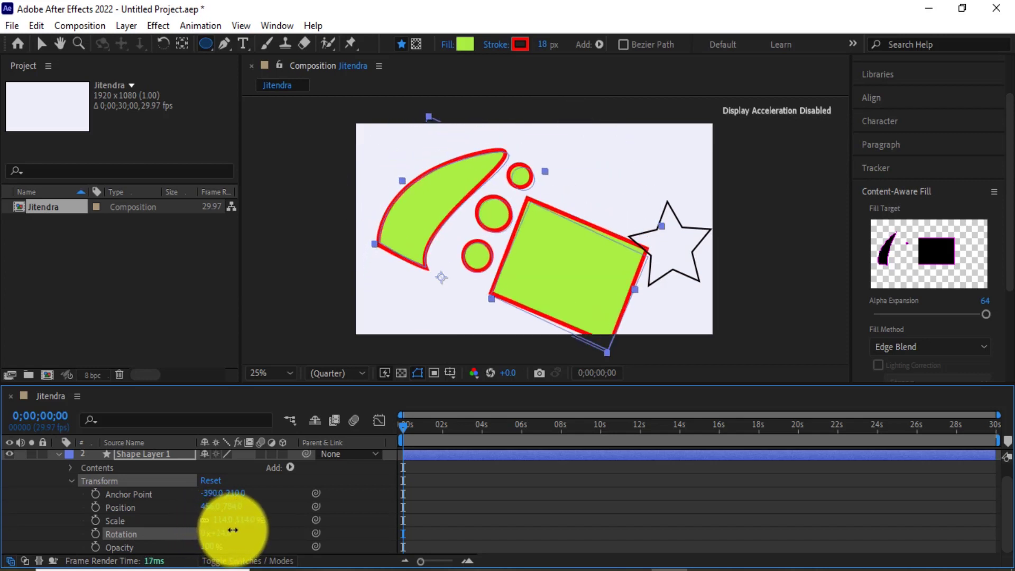
pyautogui.moveTo(210, 527); pyautogui.dragTo(228, 528)
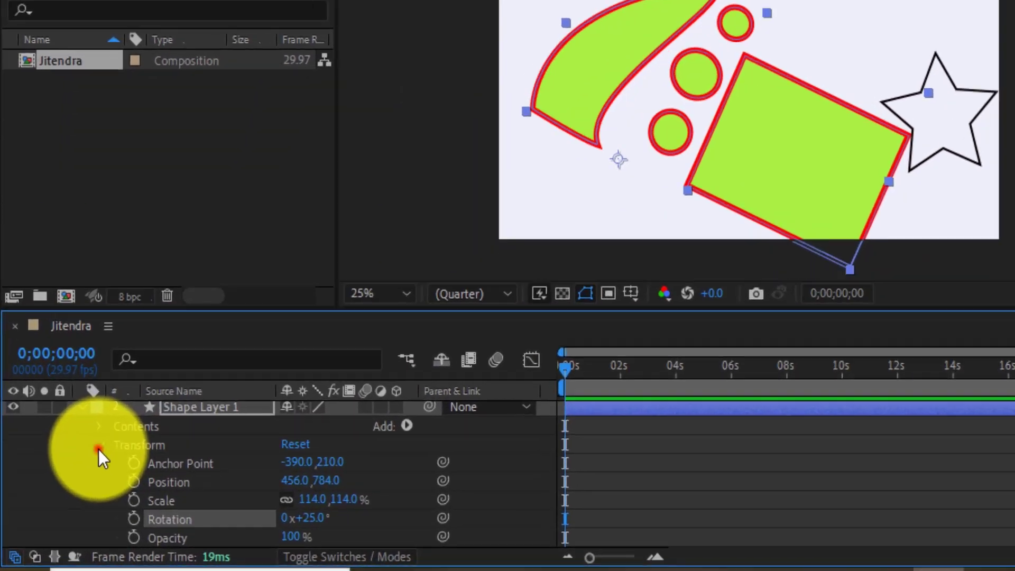
pyautogui.click(98, 449)
# Step: Twirl open Shape Layer 1's Contents and inspect Ellipse 3, Shape 1 and Fill 1
pyautogui.click(131, 446)
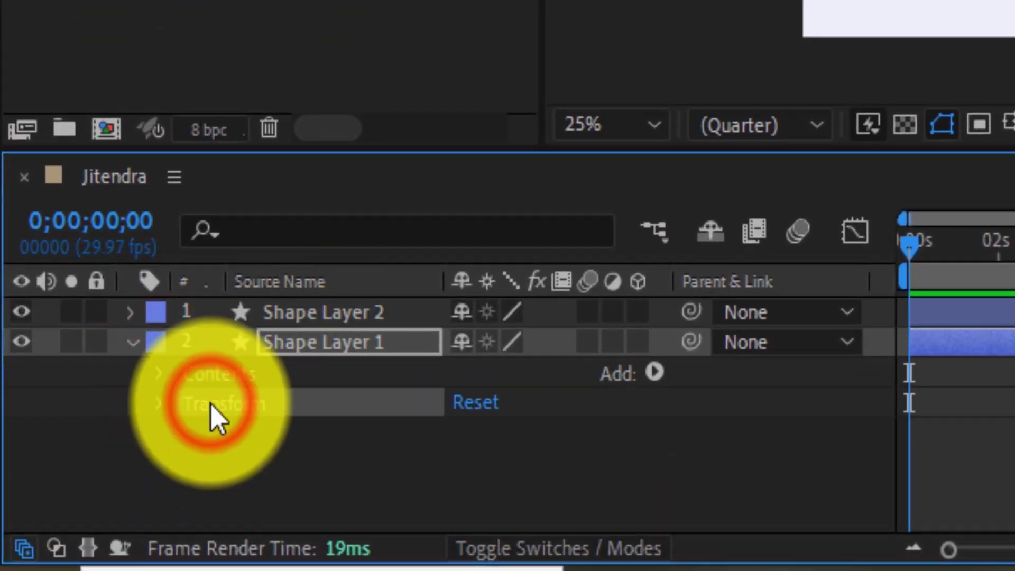
pyautogui.click(201, 372)
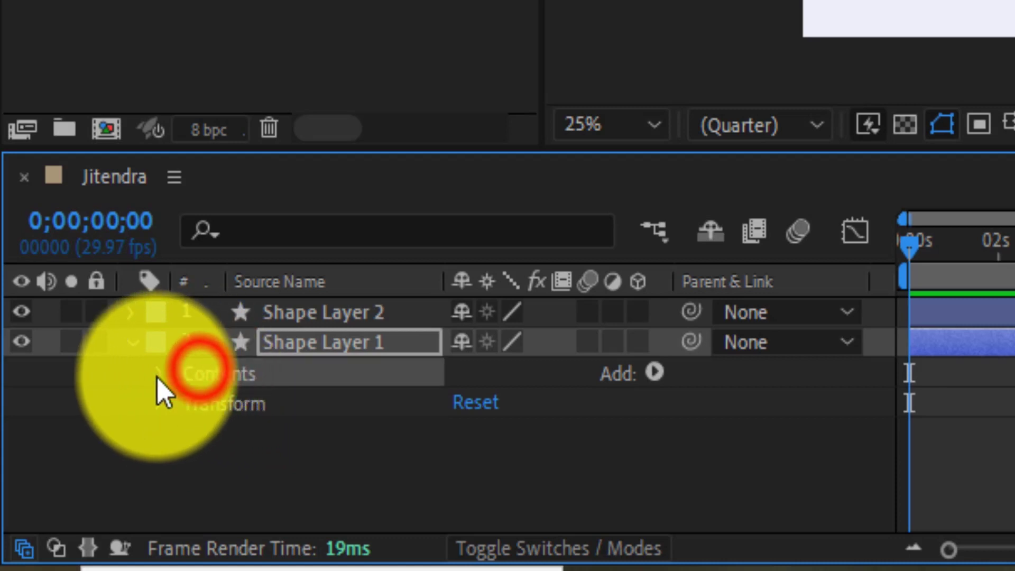
pyautogui.click(157, 375)
pyautogui.scroll(-1, 156, 378)
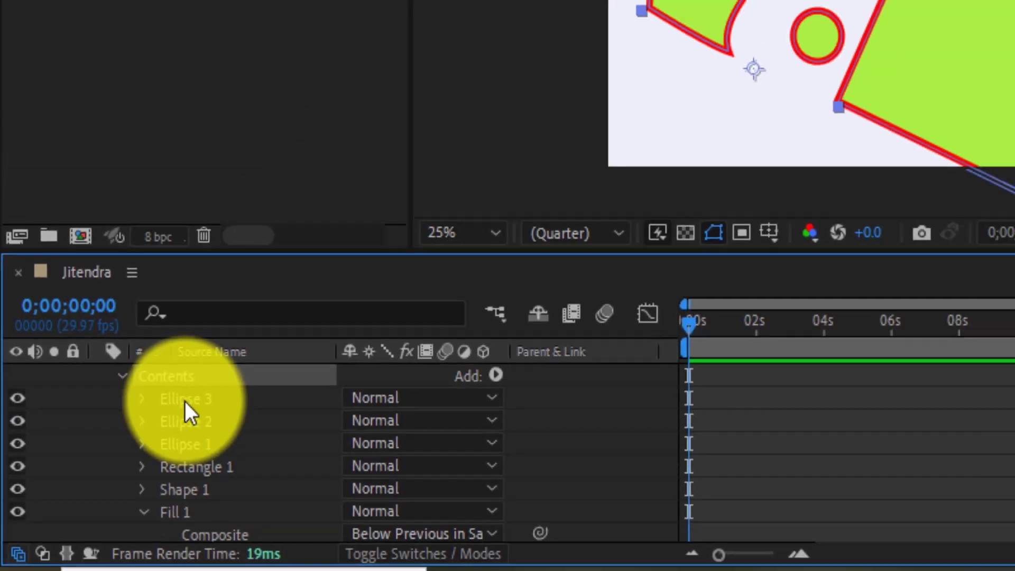
pyautogui.click(109, 471)
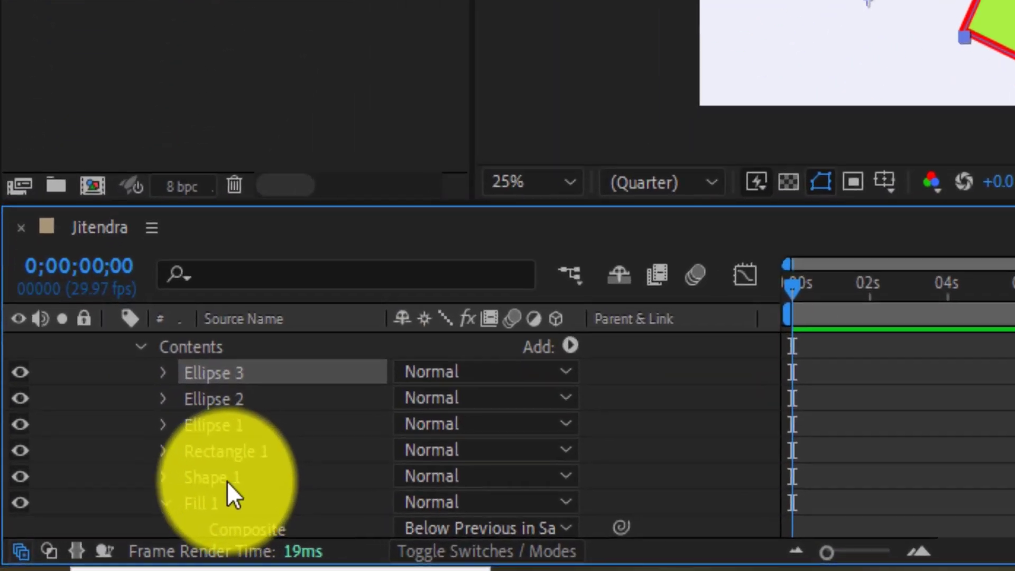
pyautogui.click(110, 524)
pyautogui.scroll(-3, 220, 480)
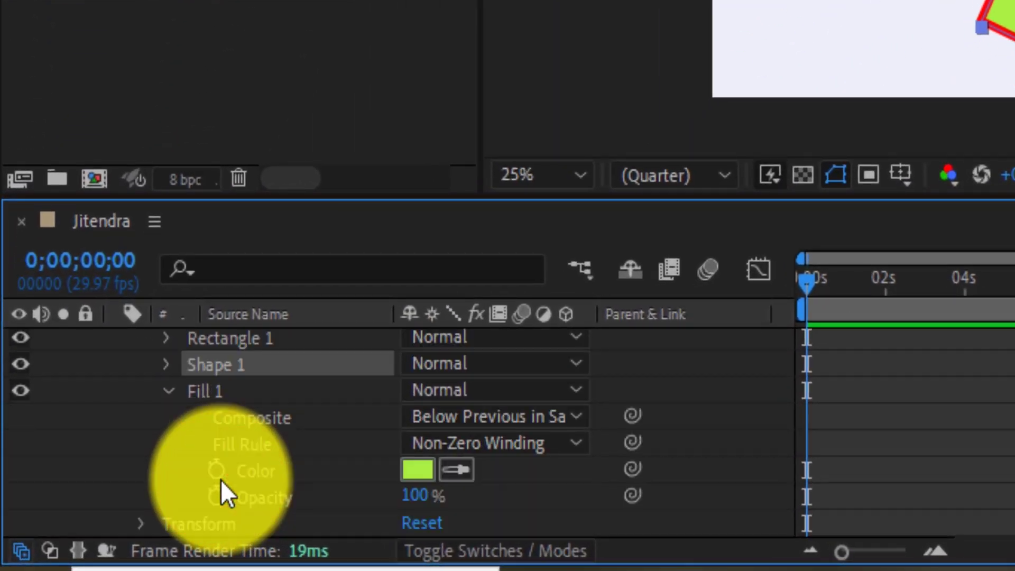
pyautogui.click(171, 385)
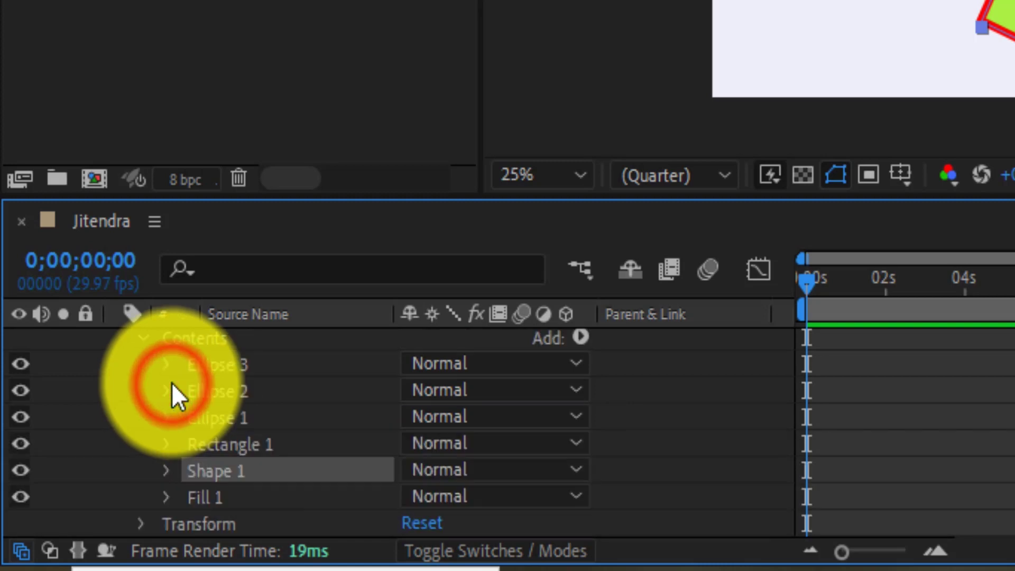
# Step: Give Transform : Shape 1 a 110% scale, 3.0 skew and 4° rotation, enlarging only the fin
pyautogui.click(162, 470)
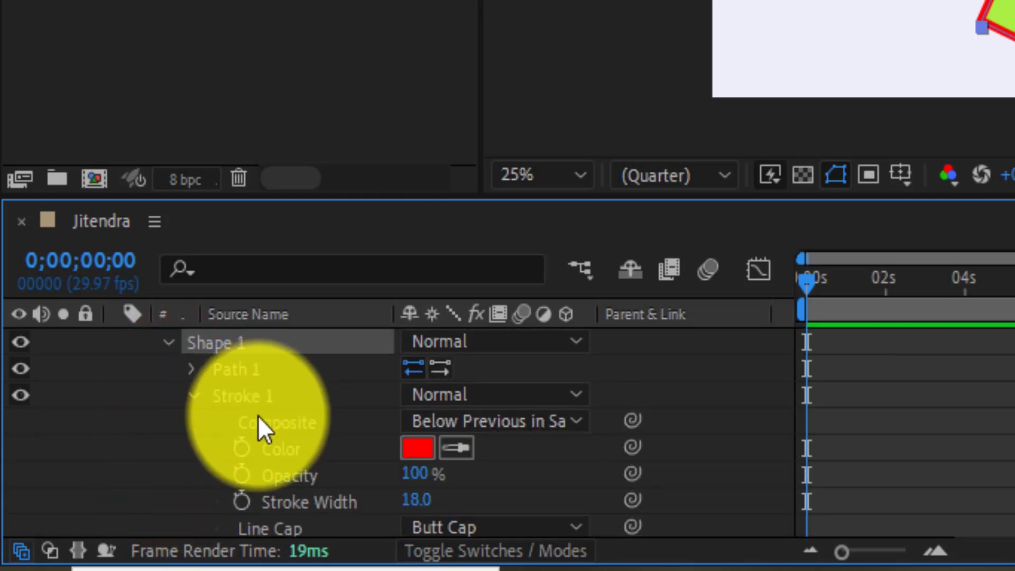
pyautogui.scroll(-3, 257, 422)
pyautogui.scroll(-2, 285, 494)
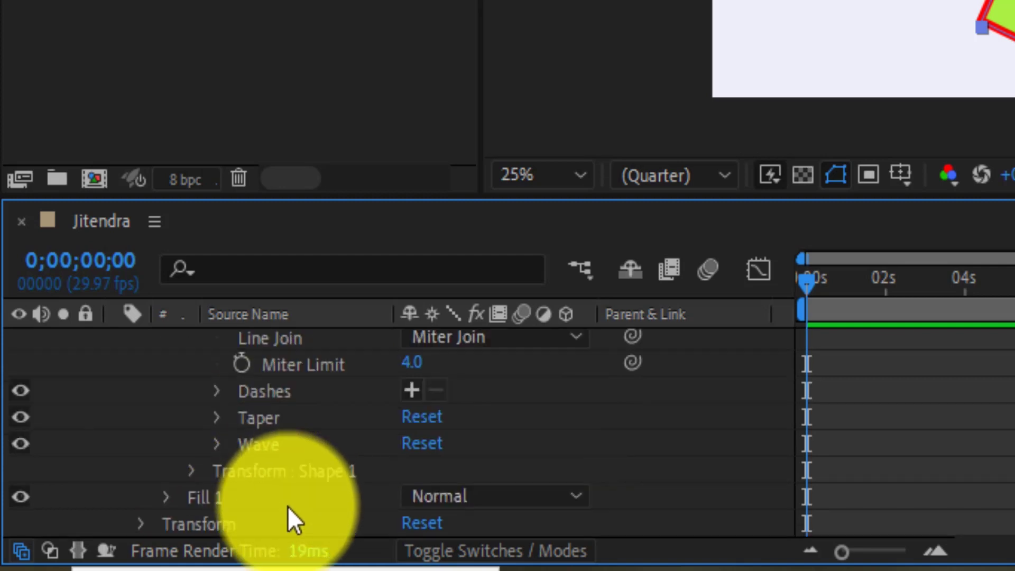
pyautogui.click(265, 468)
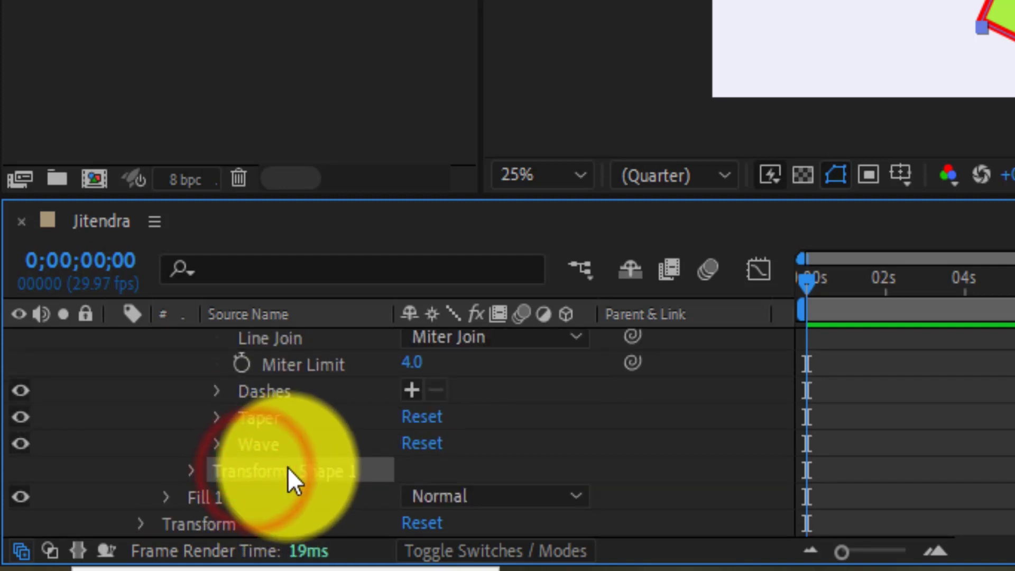
pyautogui.click(193, 469)
pyautogui.scroll(-3, 264, 454)
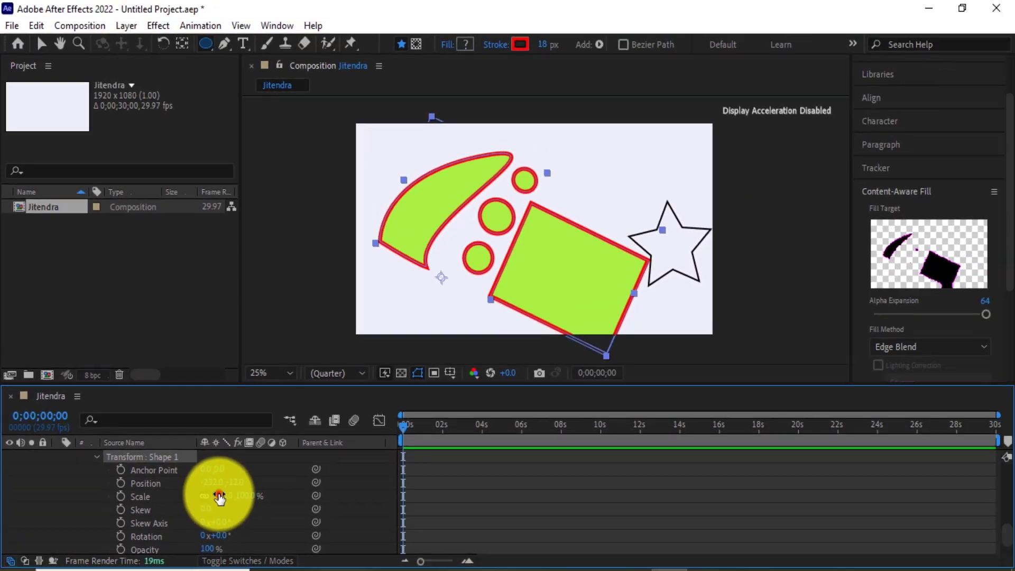
pyautogui.moveTo(220, 497); pyautogui.dragTo(227, 493)
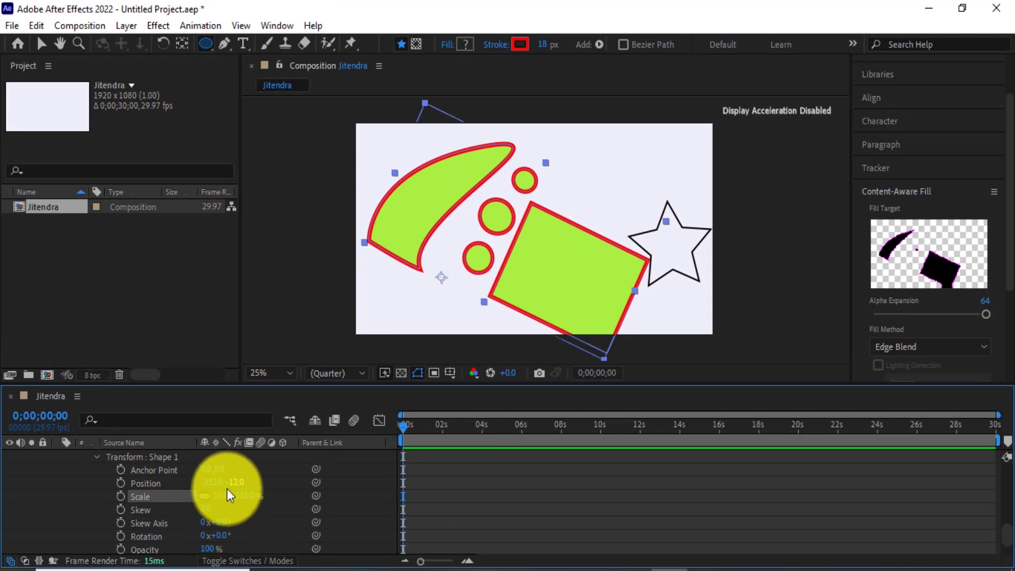
pyautogui.moveTo(208, 513); pyautogui.dragTo(216, 534)
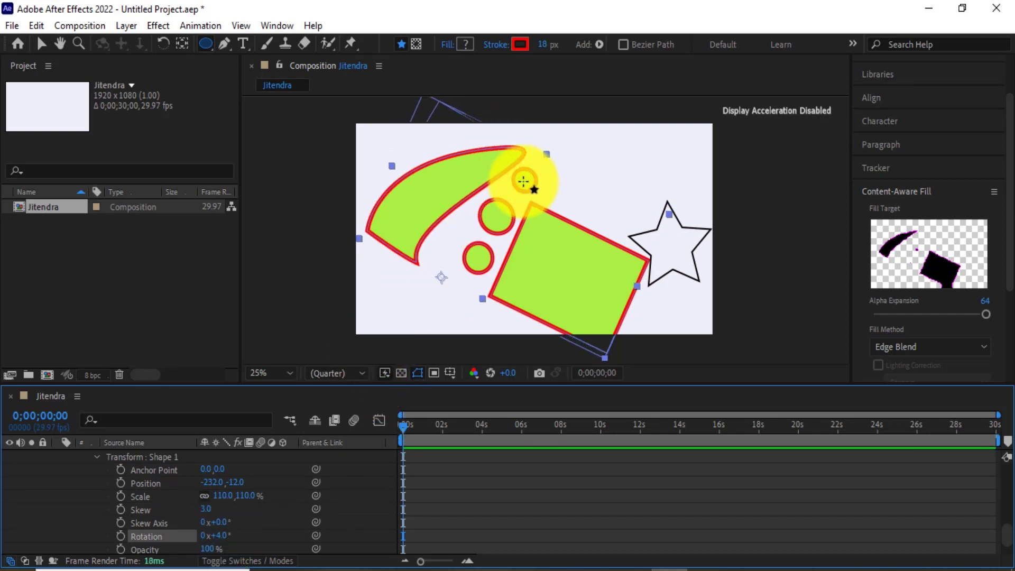
pyautogui.scroll(3, 208, 492)
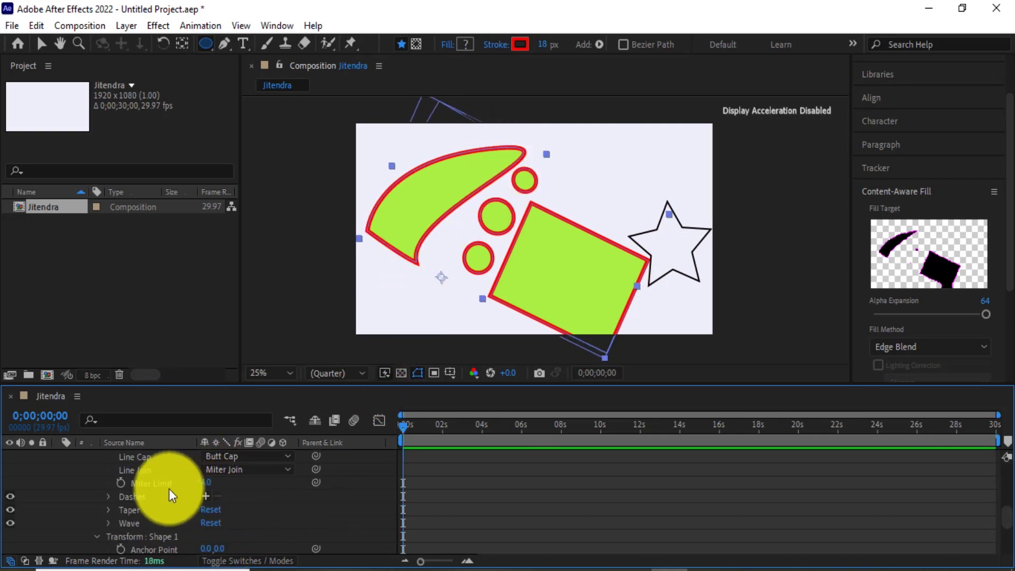
pyautogui.scroll(5, 108, 516)
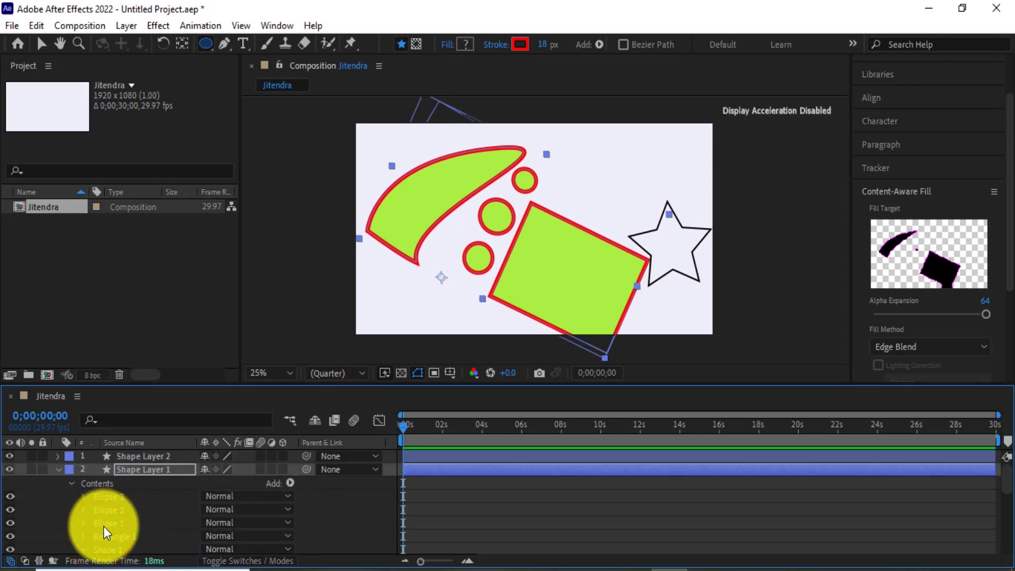
pyautogui.scroll(-2, 98, 528)
pyautogui.scroll(3, 81, 472)
pyautogui.click(79, 469)
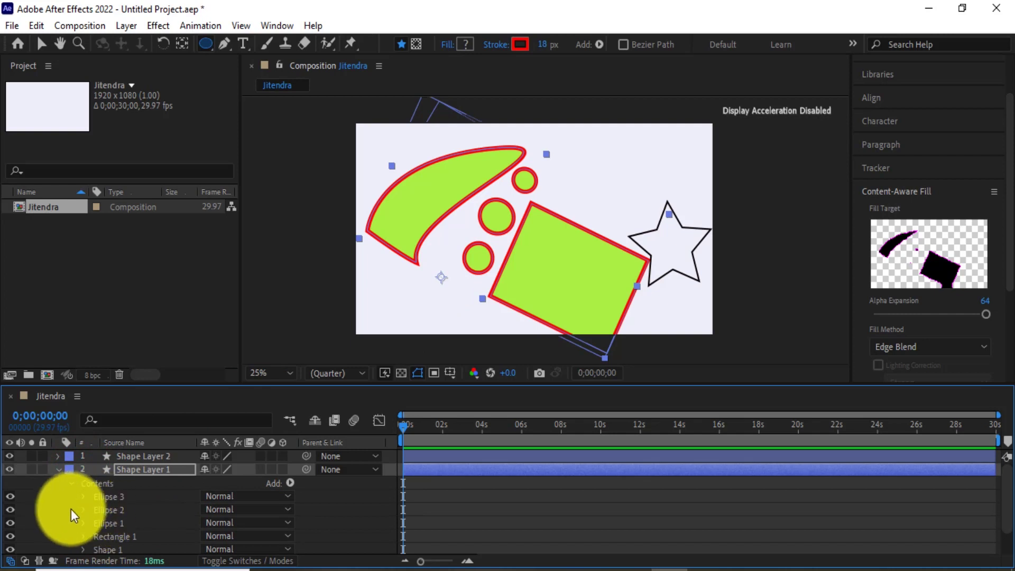
pyautogui.click(6, 497)
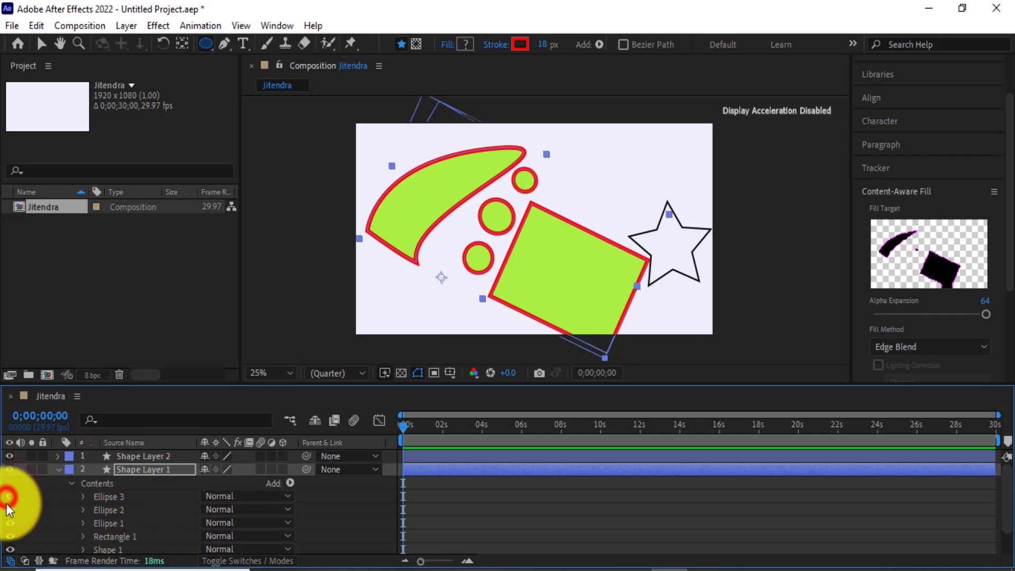
pyautogui.click(8, 508)
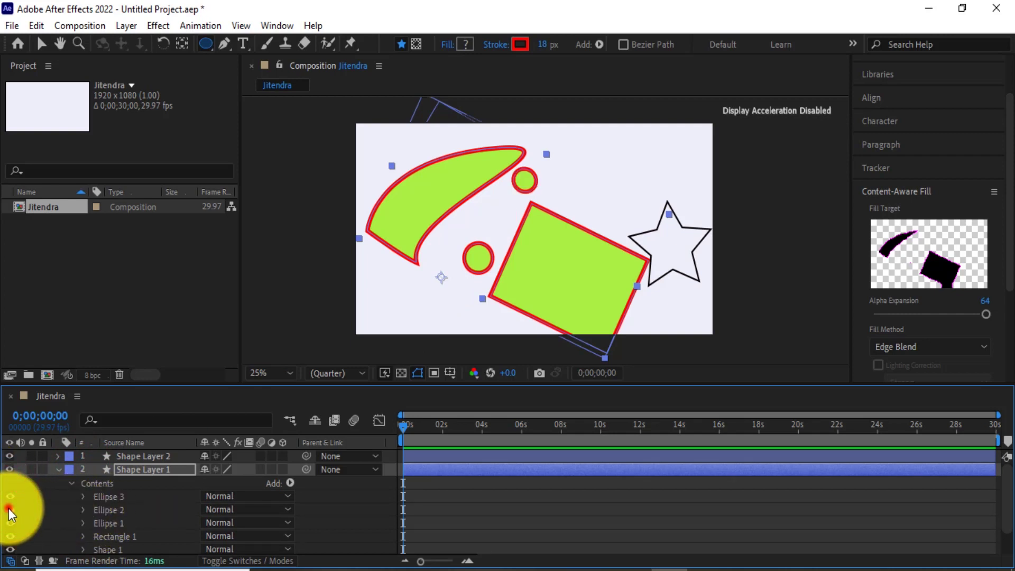
pyautogui.click(8, 508)
pyautogui.click(11, 522)
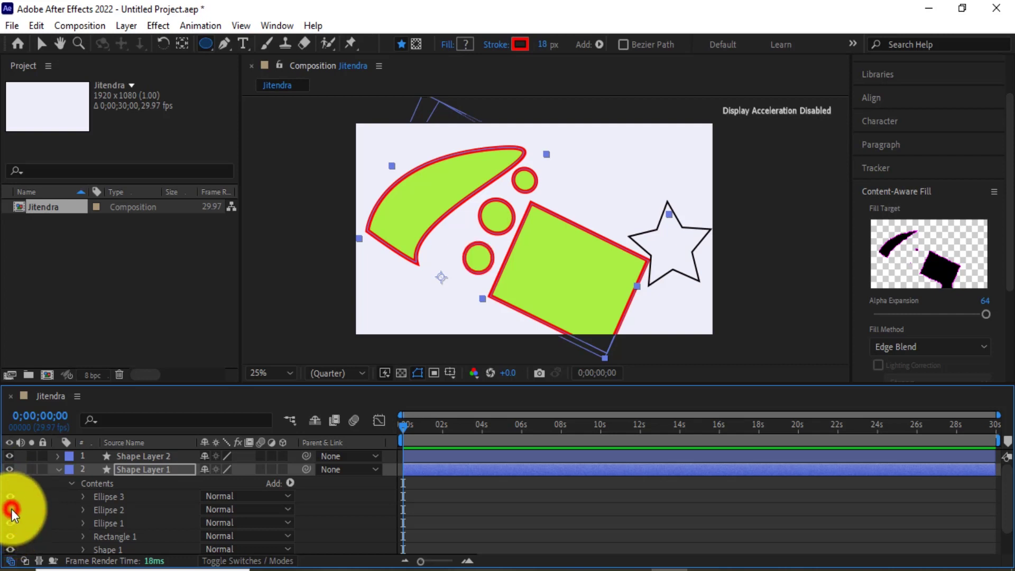
pyautogui.click(12, 508)
pyautogui.click(11, 508)
pyautogui.click(11, 508)
pyautogui.click(11, 508)
pyautogui.click(105, 508)
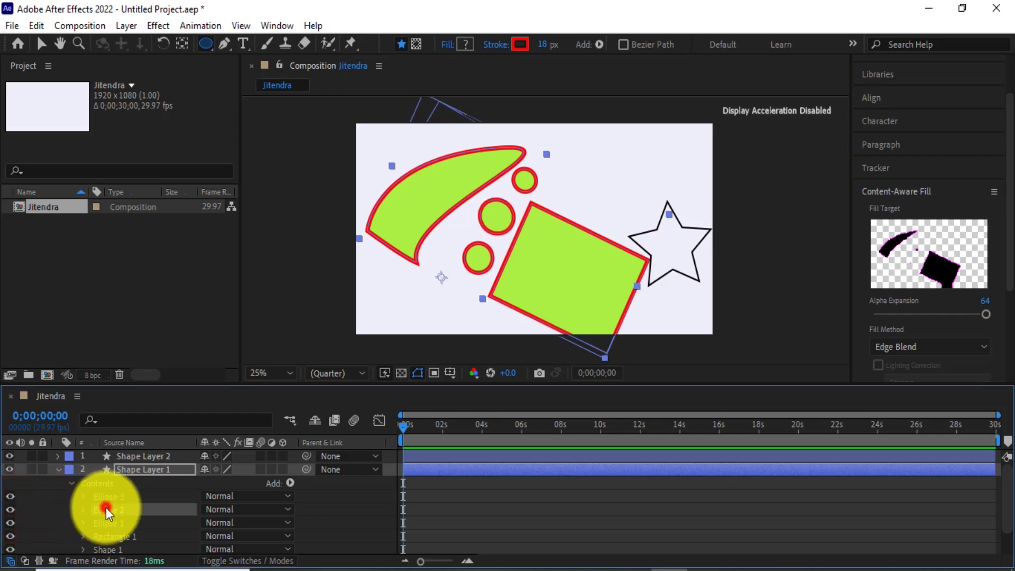
# Step: Scale Ellipse 2 to 114% through its own Transform, then collapse the layer's Contents
pyautogui.click(82, 509)
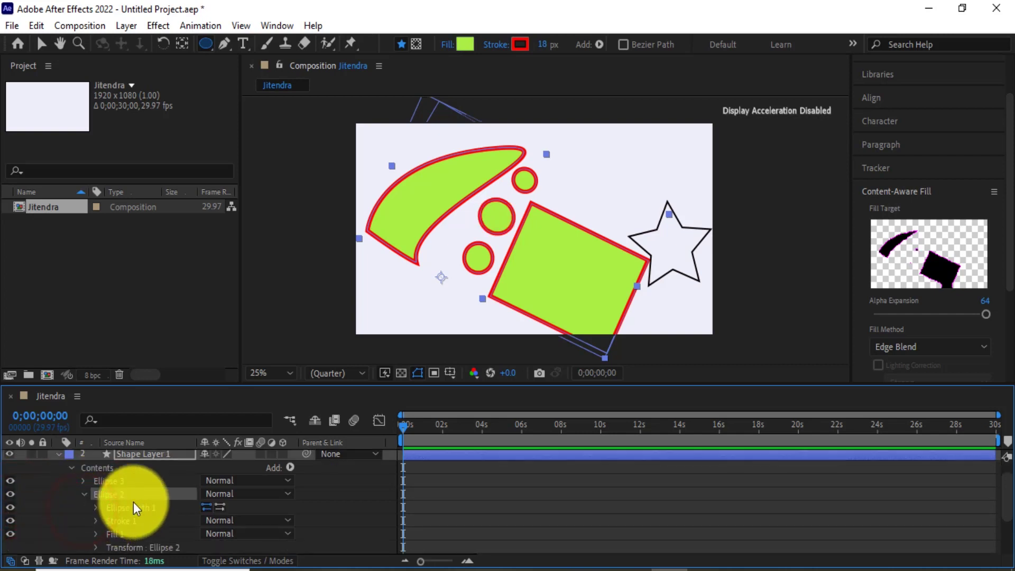
pyautogui.click(133, 505)
pyautogui.scroll(-3, 135, 507)
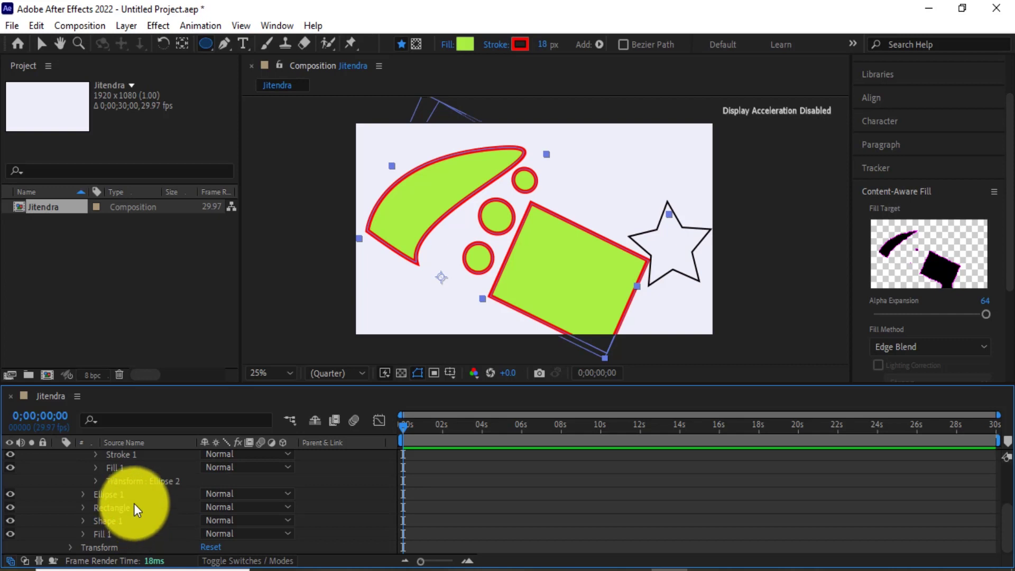
pyautogui.click(121, 481)
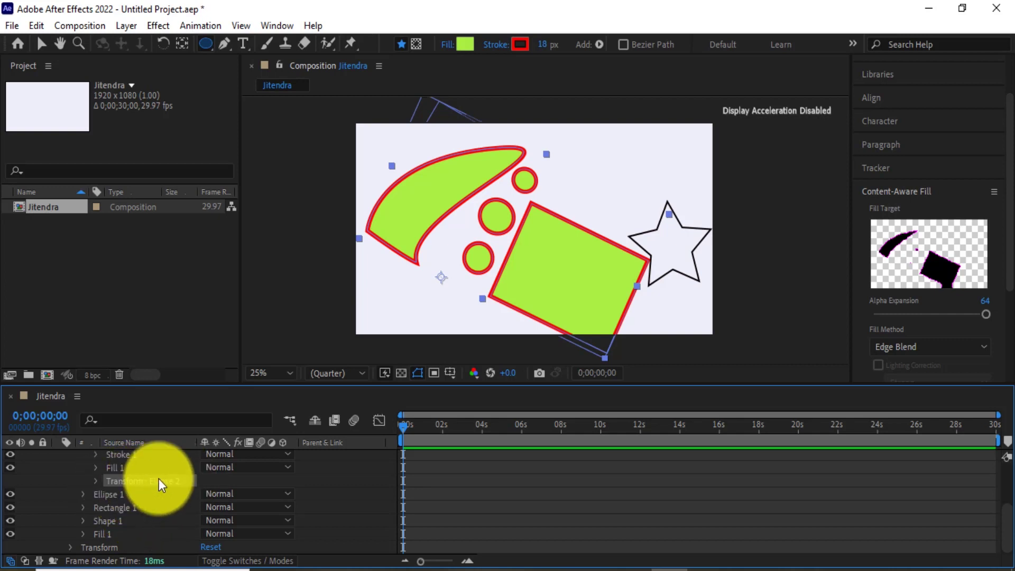
pyautogui.click(95, 480)
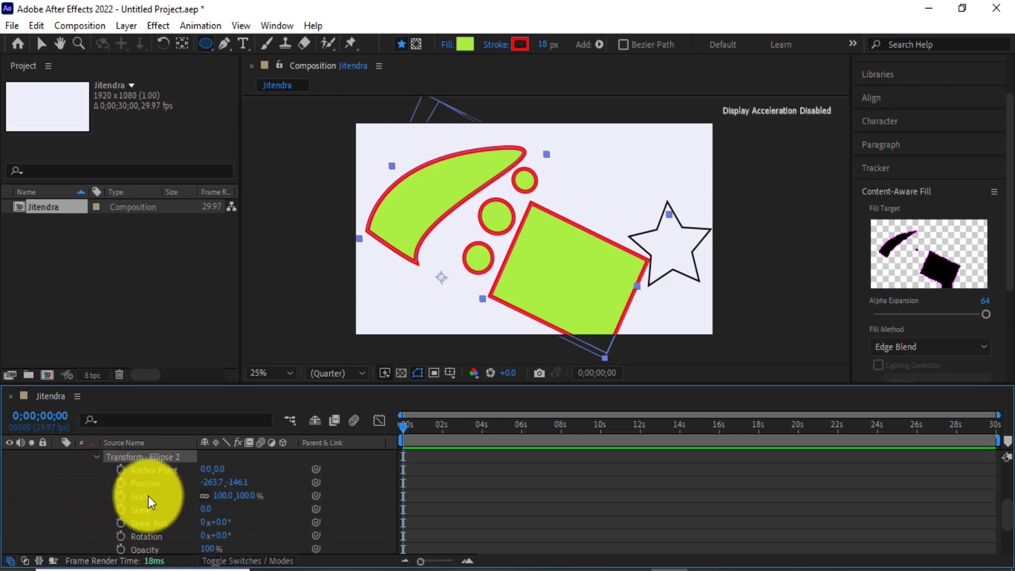
pyautogui.moveTo(227, 498)
pyautogui.mouseDown()
pyautogui.moveTo(238, 499)
pyautogui.moveTo(217, 500)
pyautogui.moveTo(246, 500)
pyautogui.moveTo(235, 504)
pyautogui.mouseUp()
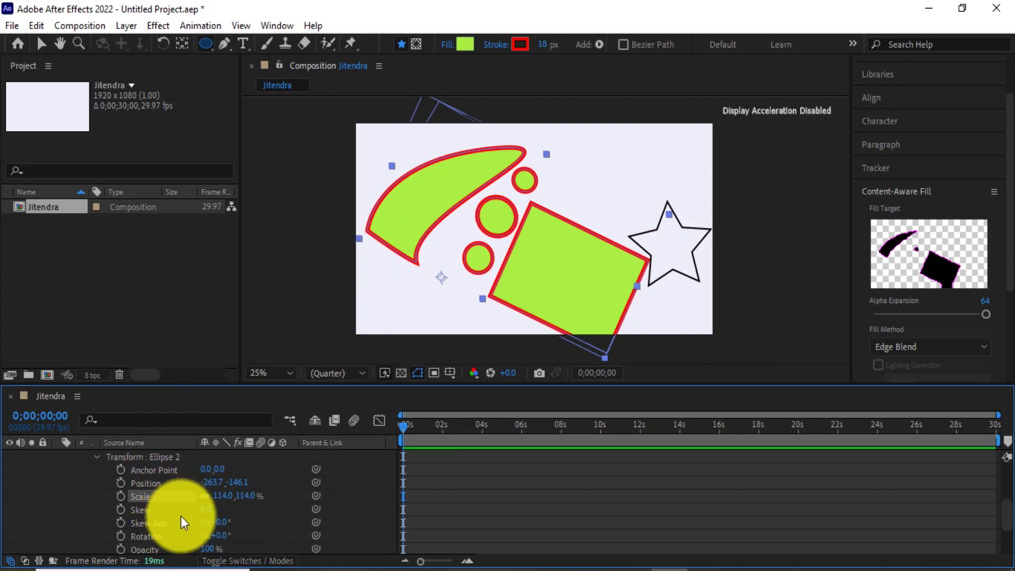
pyautogui.scroll(-2, 183, 519)
pyautogui.scroll(3, 185, 521)
pyautogui.scroll(3, 185, 521)
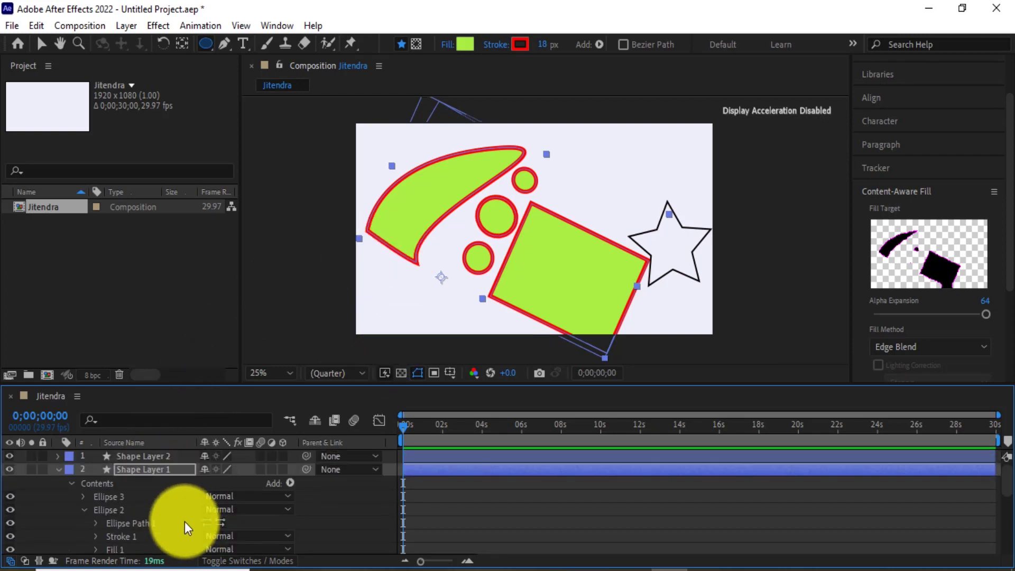
pyautogui.click(74, 483)
pyautogui.click(96, 496)
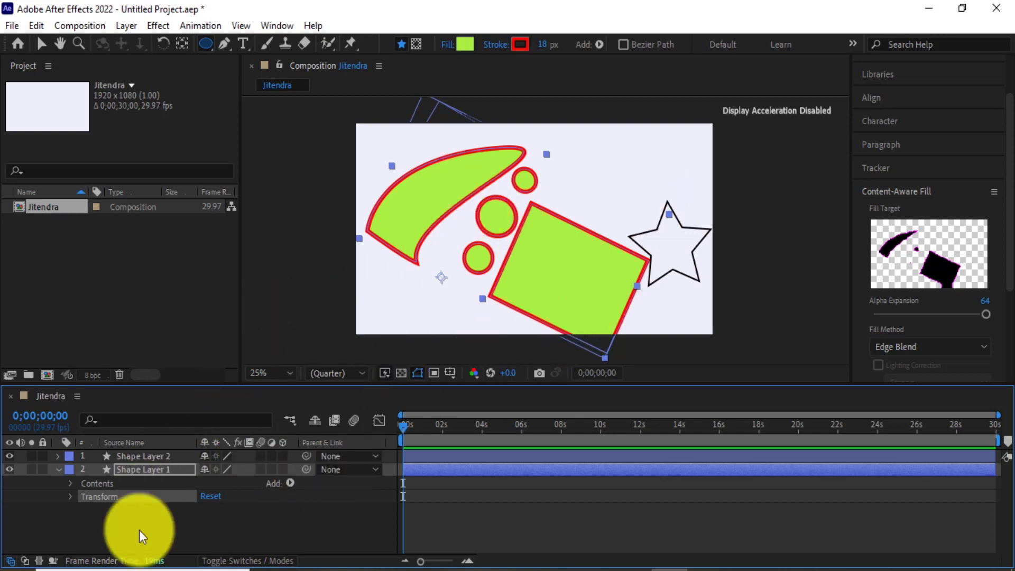
# Step: Delete the green shapes layer and the star layer, leaving the Jitendra composition empty
pyautogui.click(161, 530)
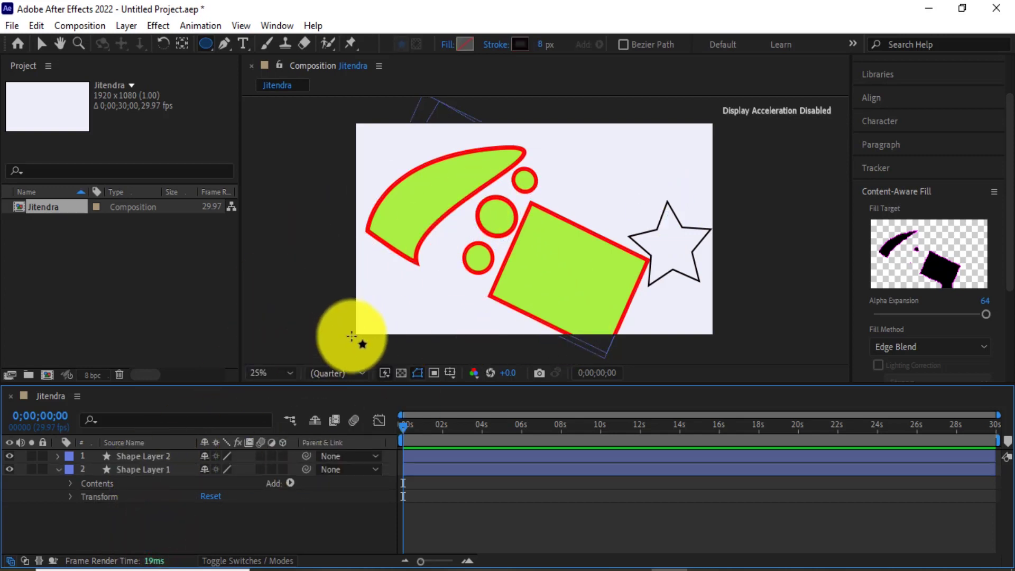
pyautogui.click(144, 469)
pyautogui.press('Delete')
pyautogui.click(150, 456)
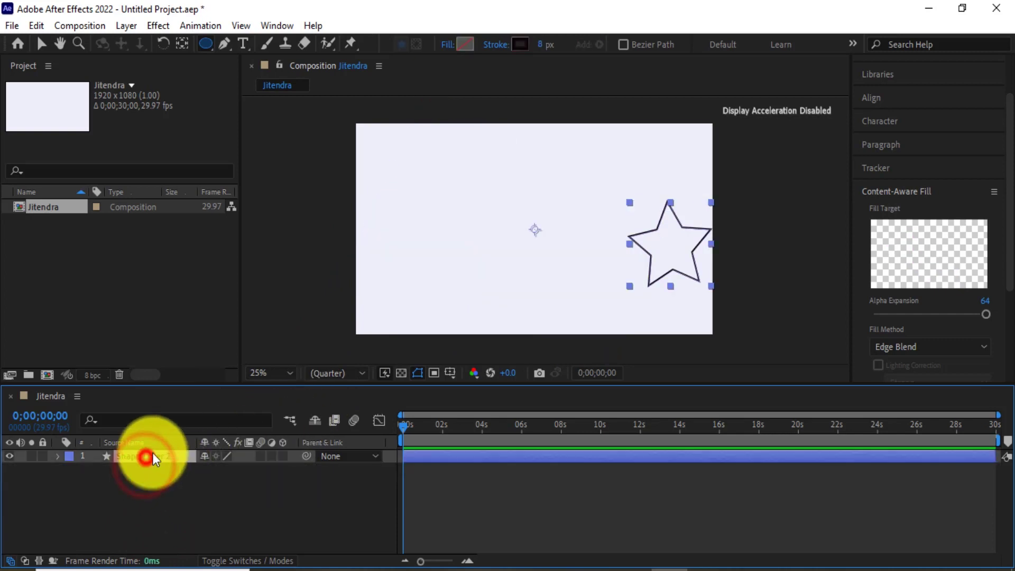
pyautogui.press('Delete')
pyautogui.click(222, 45)
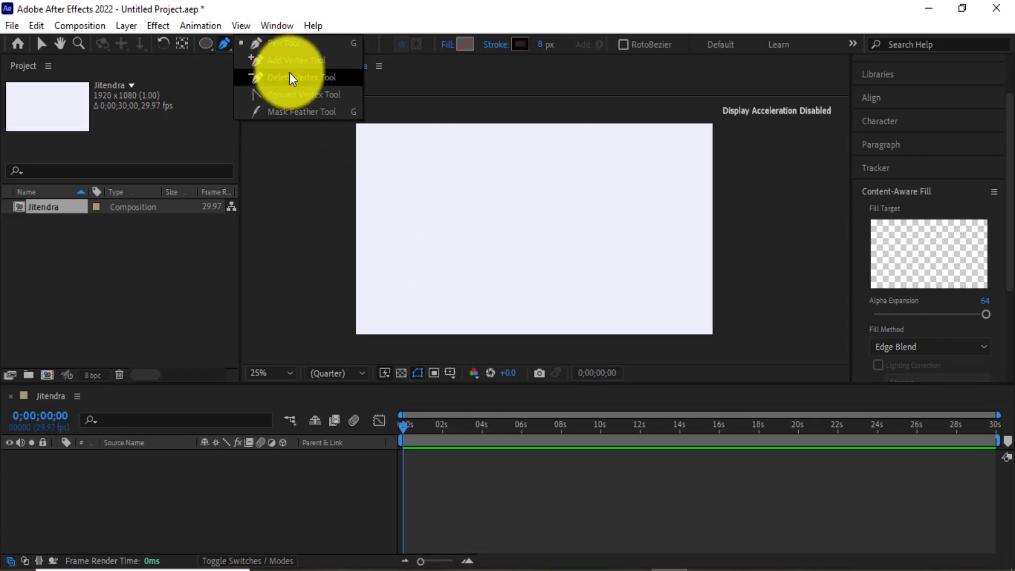
# Step: Draw a closed three-peaked zigzag path with the Pen Tool, then drag a bottom point down-right
pyautogui.click(271, 44)
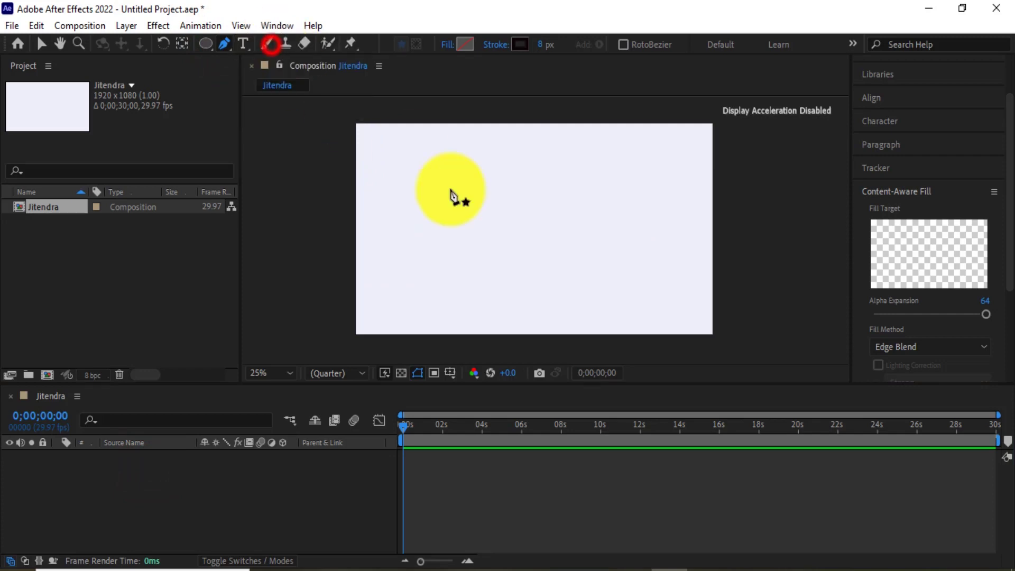
pyautogui.click(399, 260)
pyautogui.click(448, 161)
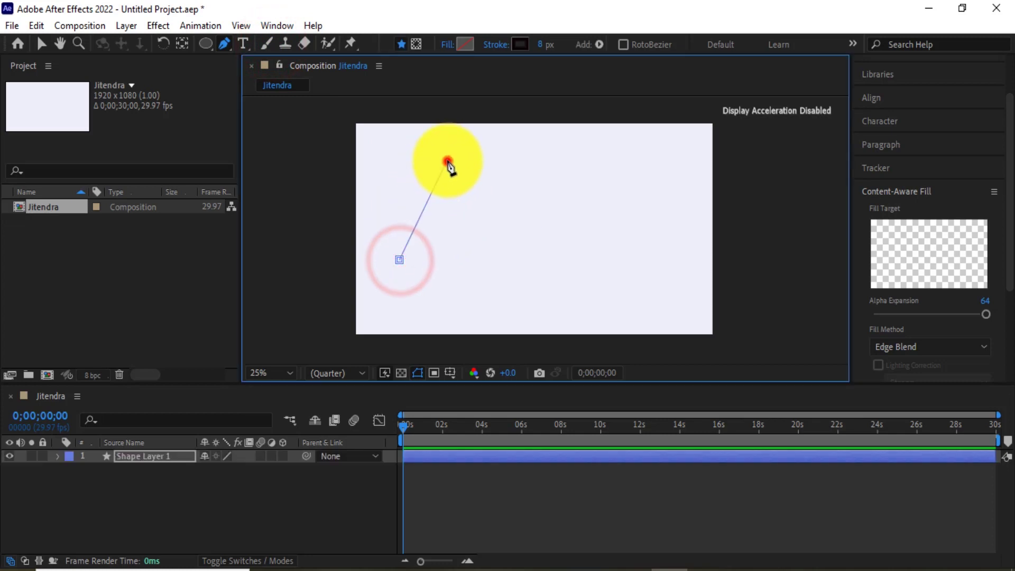
pyautogui.click(461, 258)
pyautogui.click(494, 157)
pyautogui.click(509, 256)
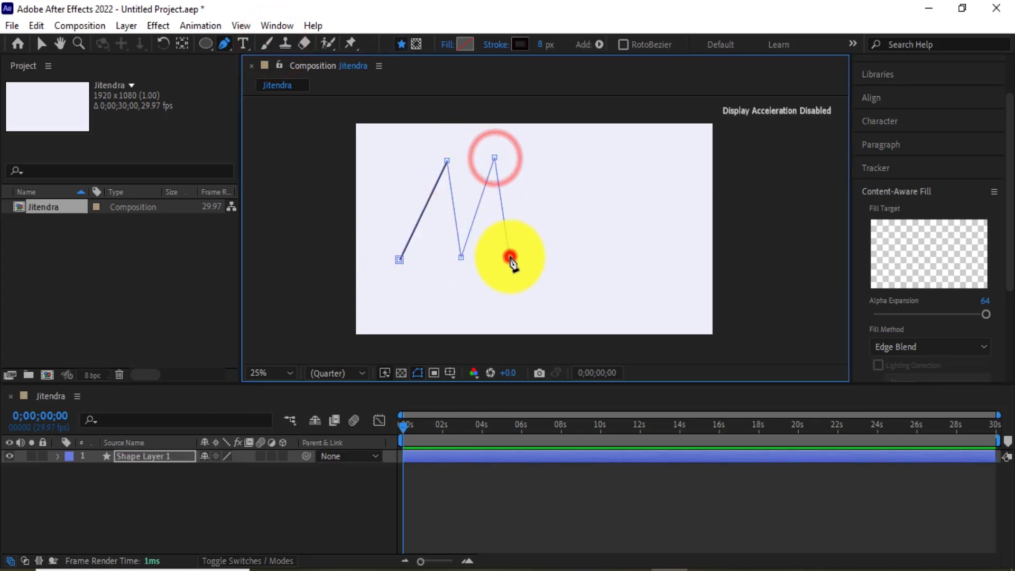
pyautogui.click(550, 159)
pyautogui.click(560, 251)
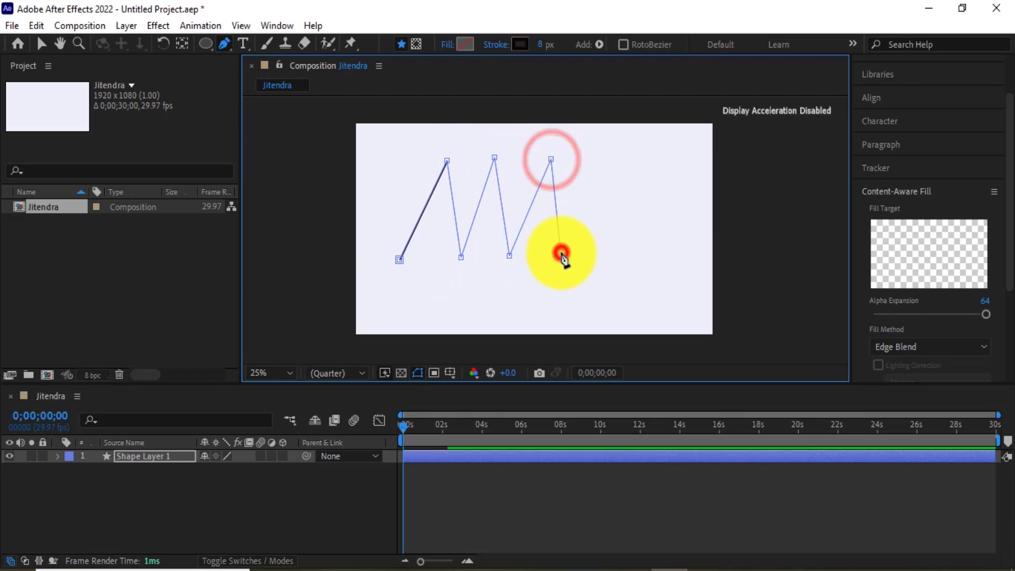
pyautogui.click(465, 293)
pyautogui.click(399, 260)
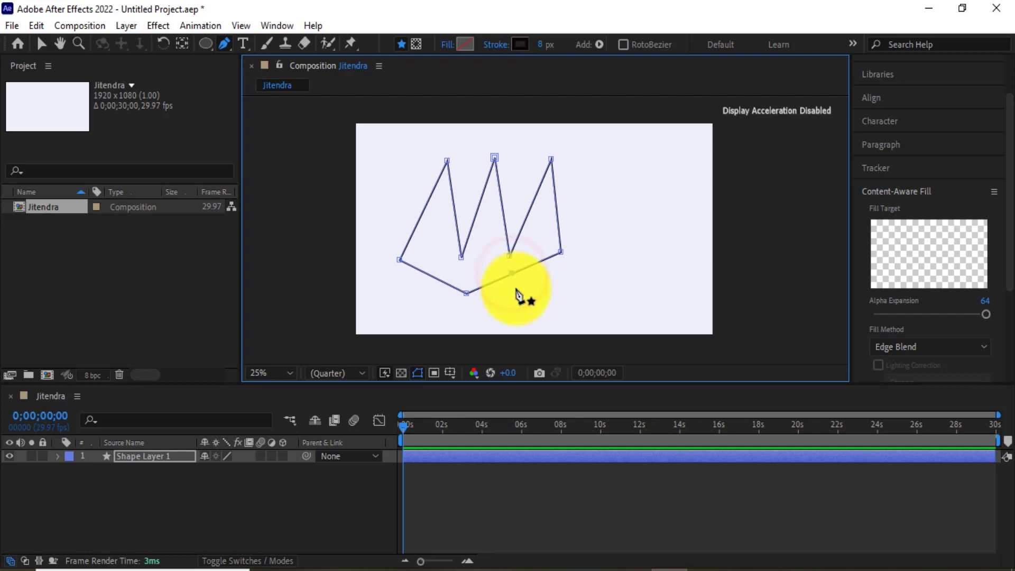
pyautogui.moveTo(511, 272); pyautogui.dragTo(515, 284)
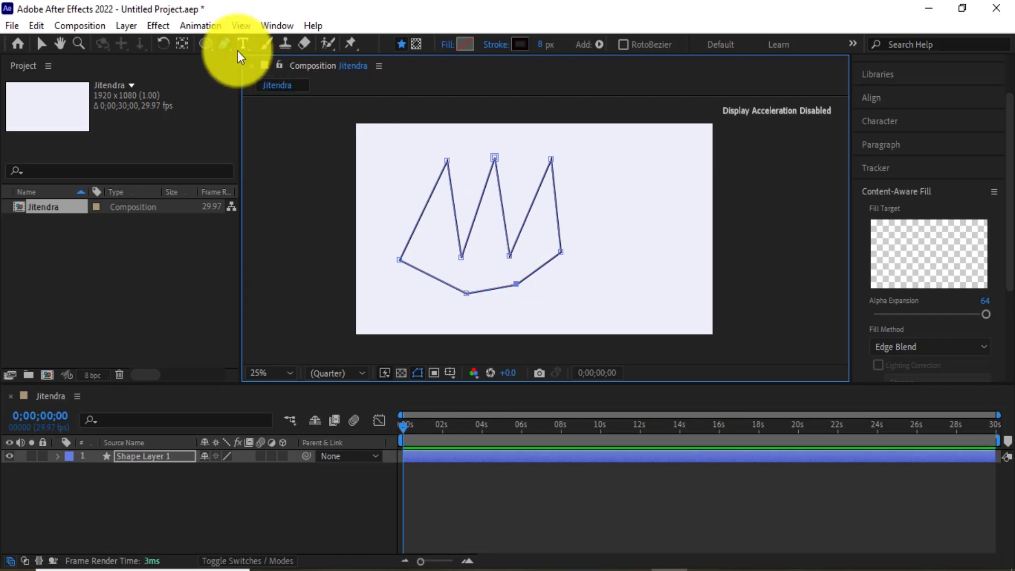
# Step: Add extra vertices on the left and right edges of the zigzag path
pyautogui.click(224, 42)
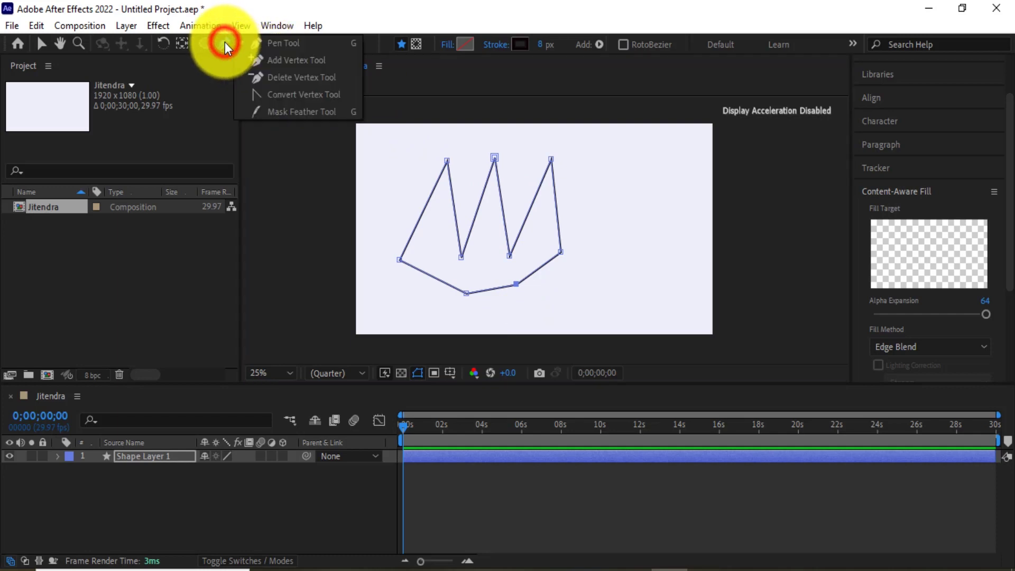
pyautogui.click(278, 59)
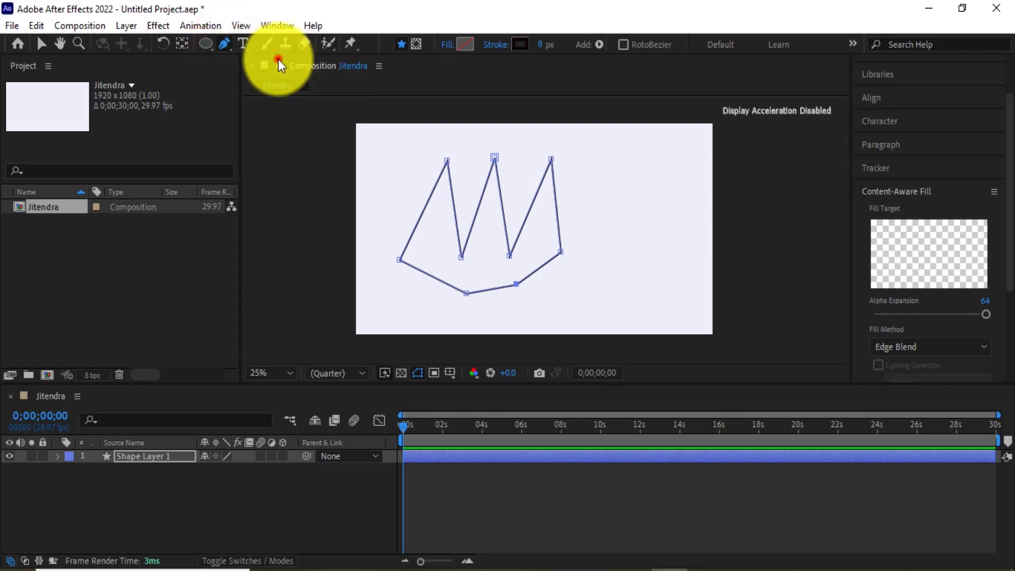
pyautogui.click(430, 281)
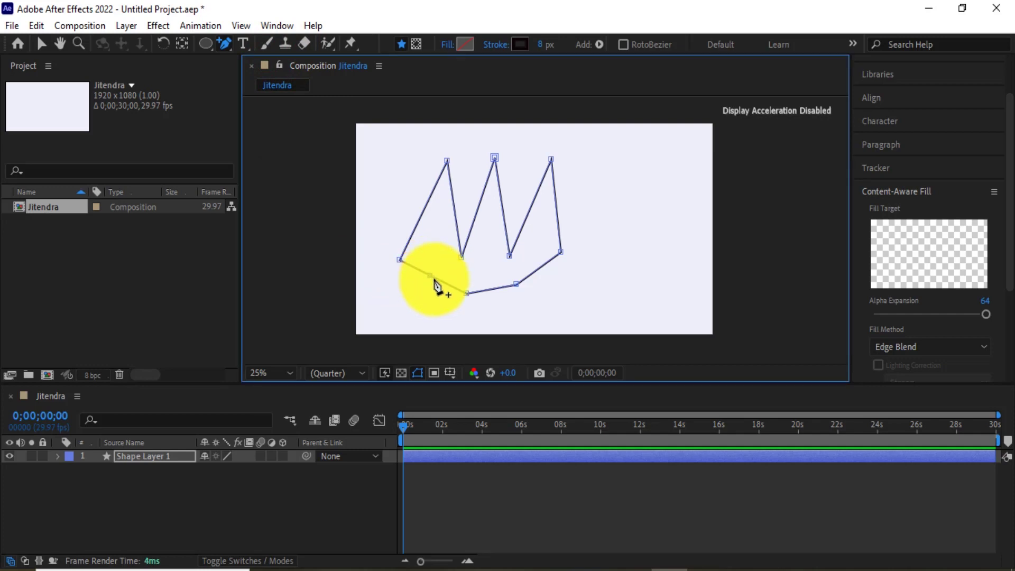
pyautogui.click(419, 217)
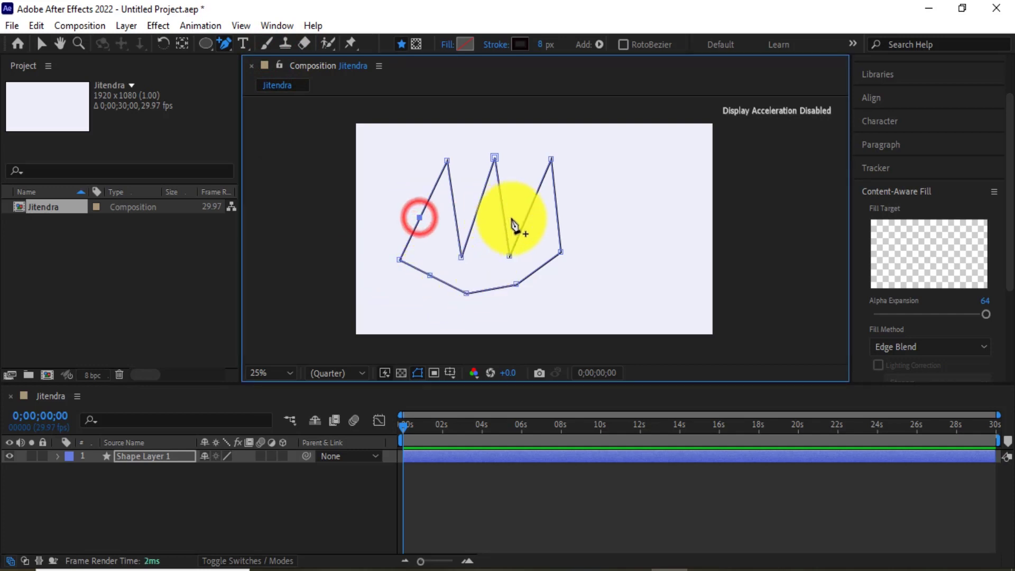
pyautogui.click(556, 208)
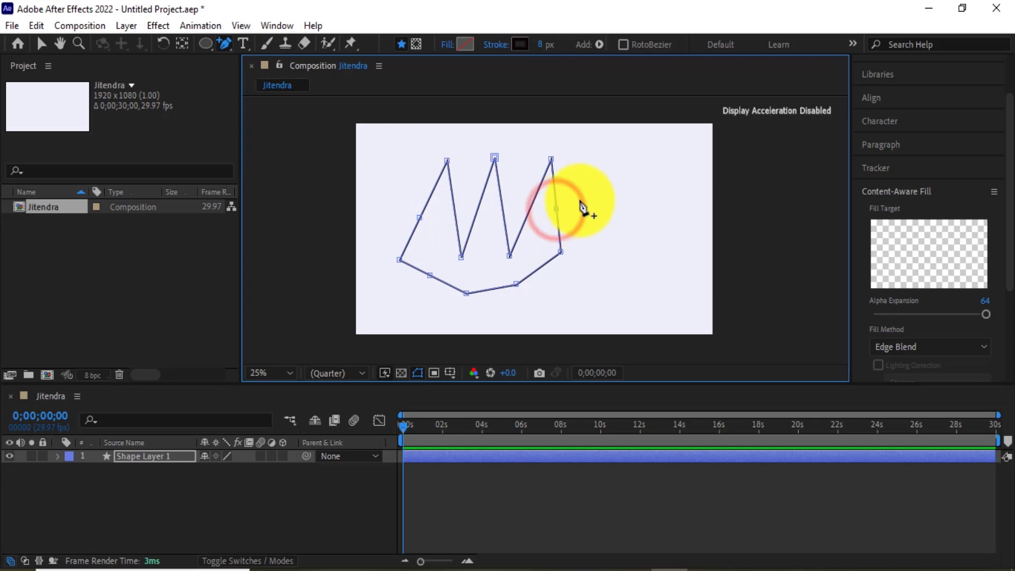
# Step: With the Selection tool, drag the left-edge vertex up and outward
pyautogui.click(225, 45)
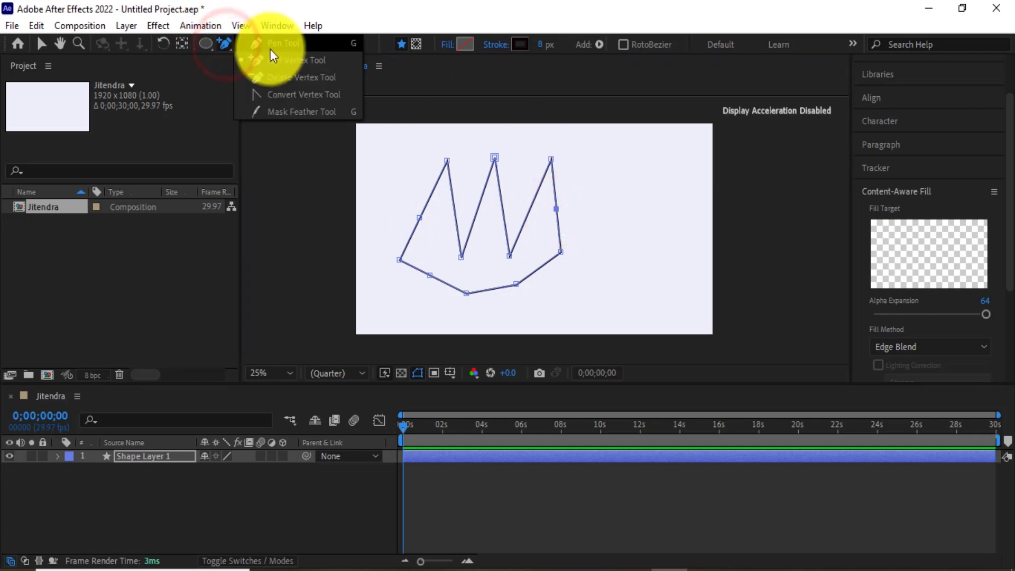
pyautogui.click(41, 44)
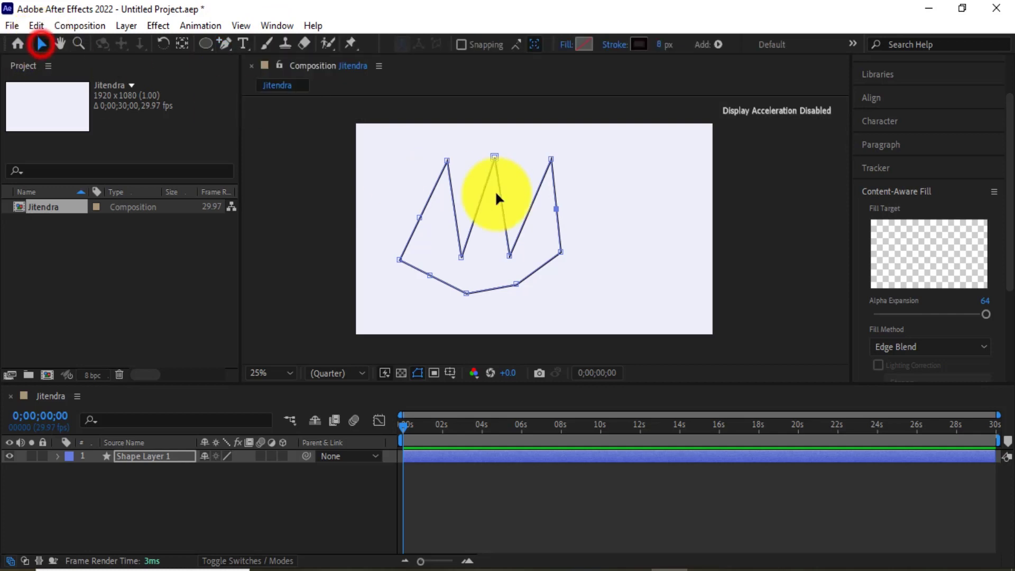
pyautogui.click(556, 209)
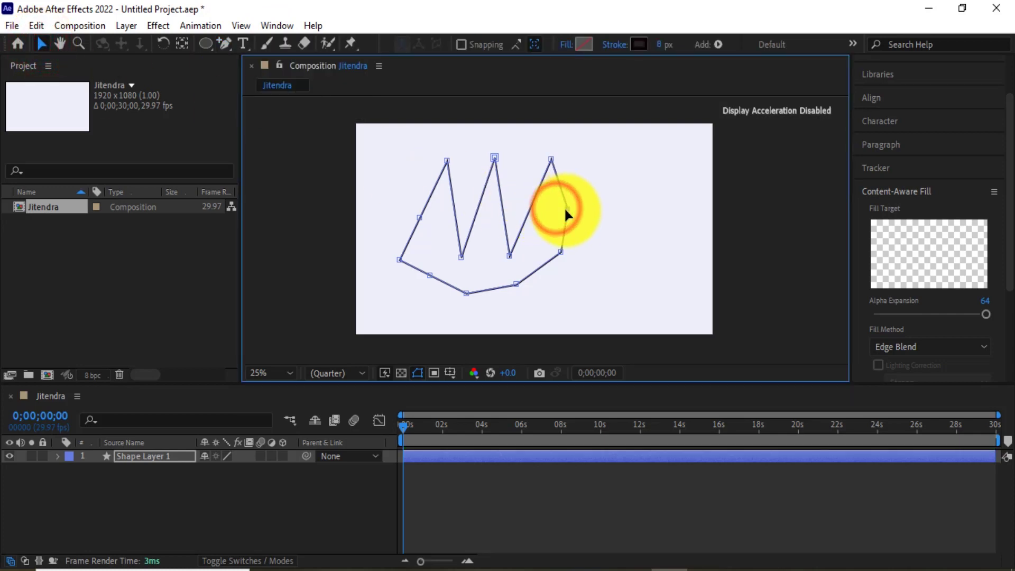
pyautogui.press('p')
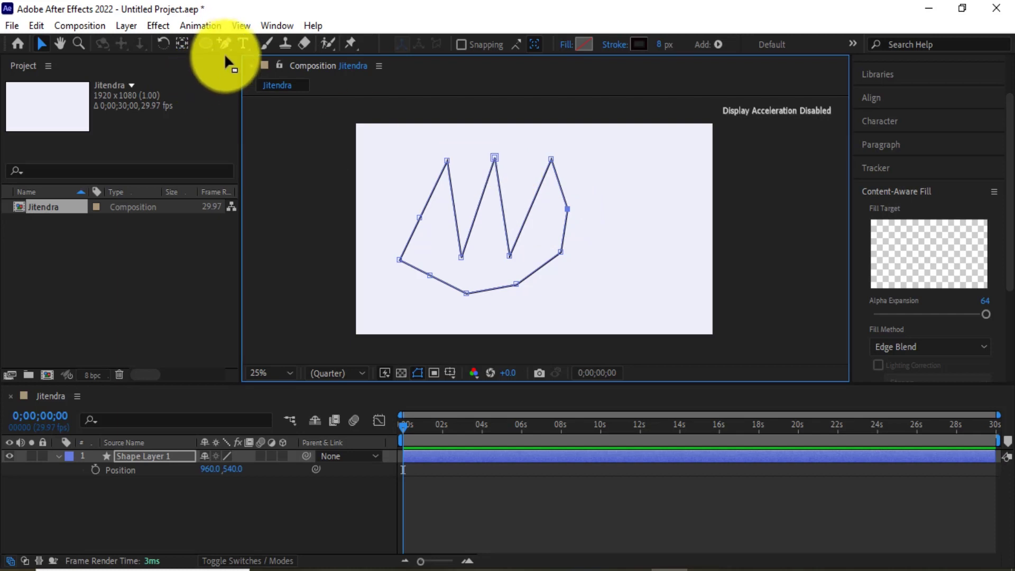
pyautogui.click(225, 46)
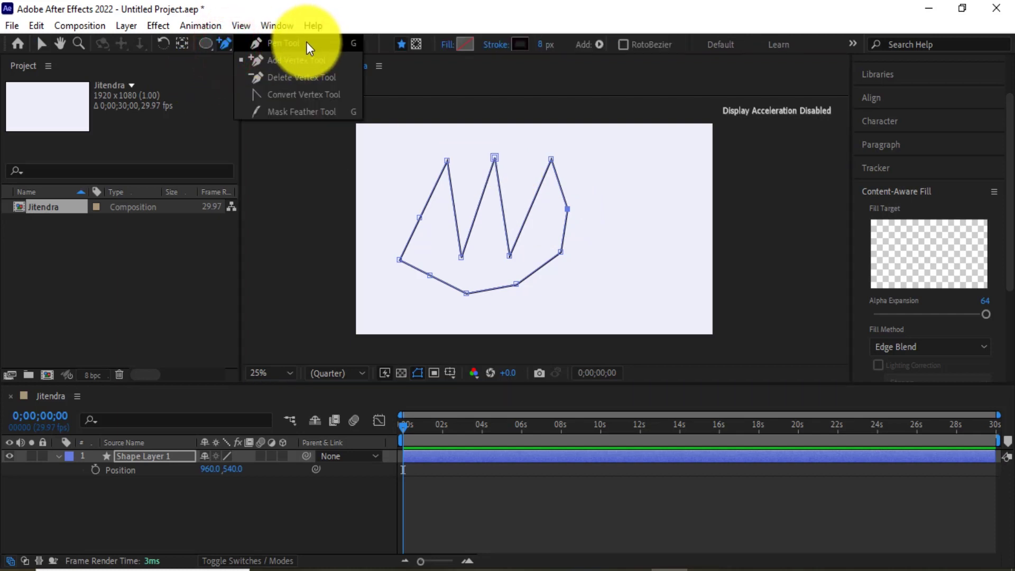
pyautogui.click(306, 43)
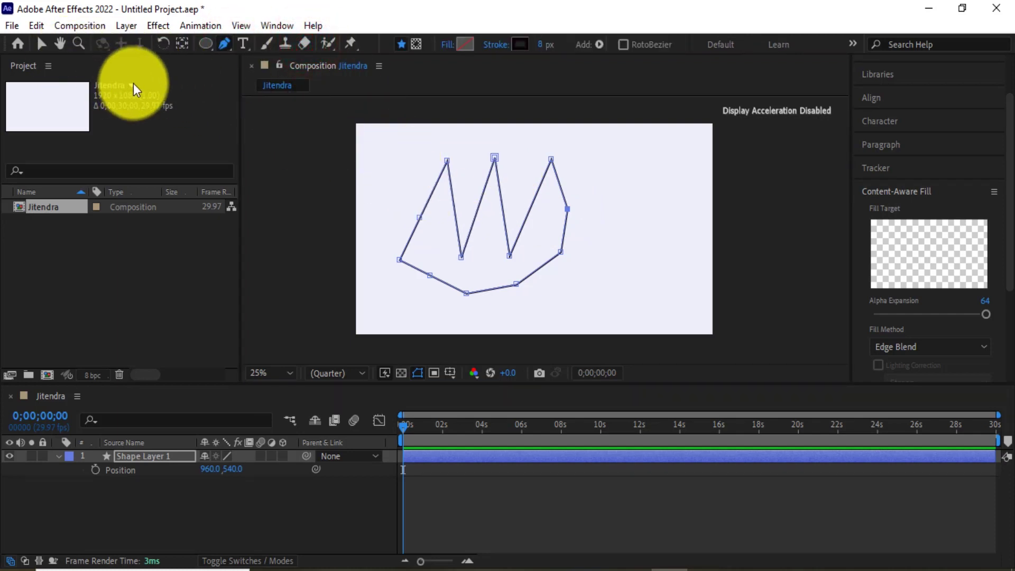
pyautogui.click(41, 44)
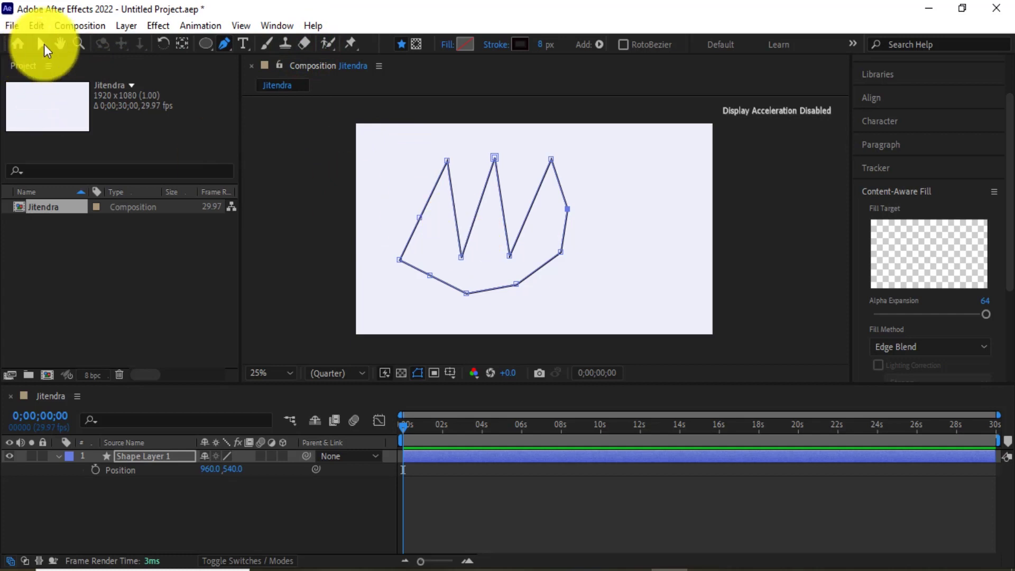
pyautogui.click(498, 201)
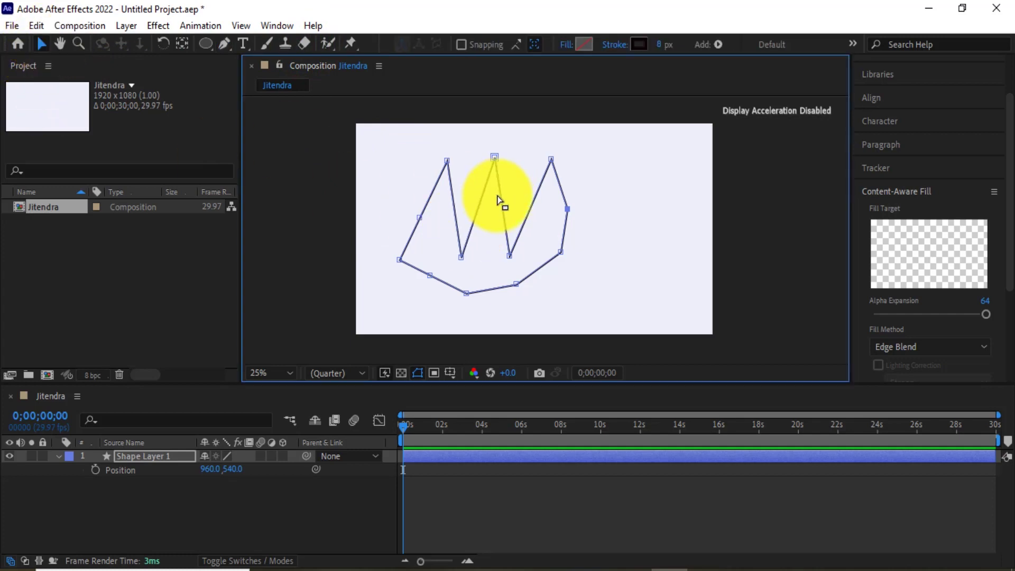
pyautogui.click(412, 208)
pyautogui.moveTo(418, 220); pyautogui.dragTo(407, 209)
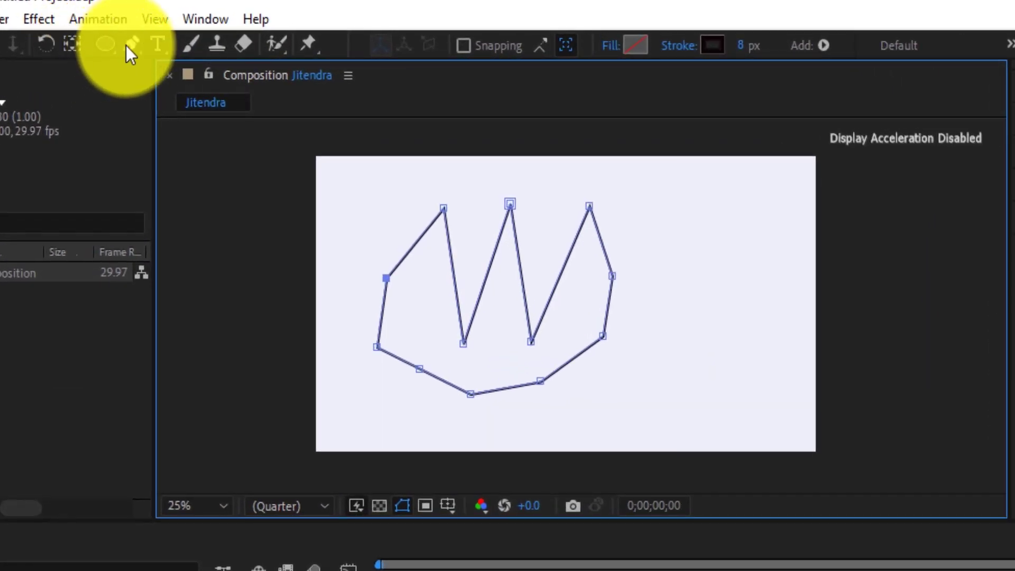
# Step: Remove the extra left and right side vertices with the Delete Vertex Tool
pyautogui.click(131, 45)
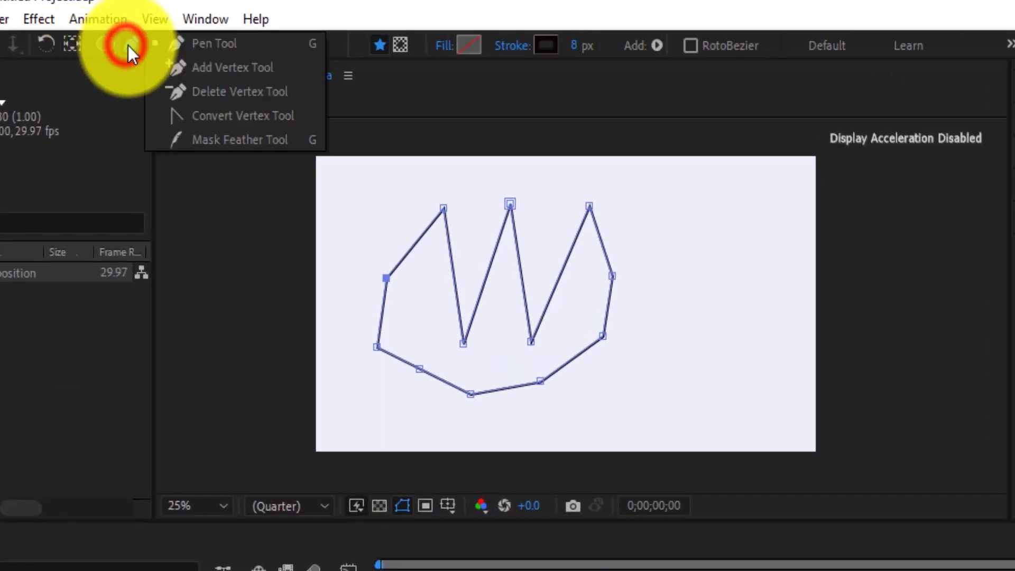
pyautogui.click(239, 94)
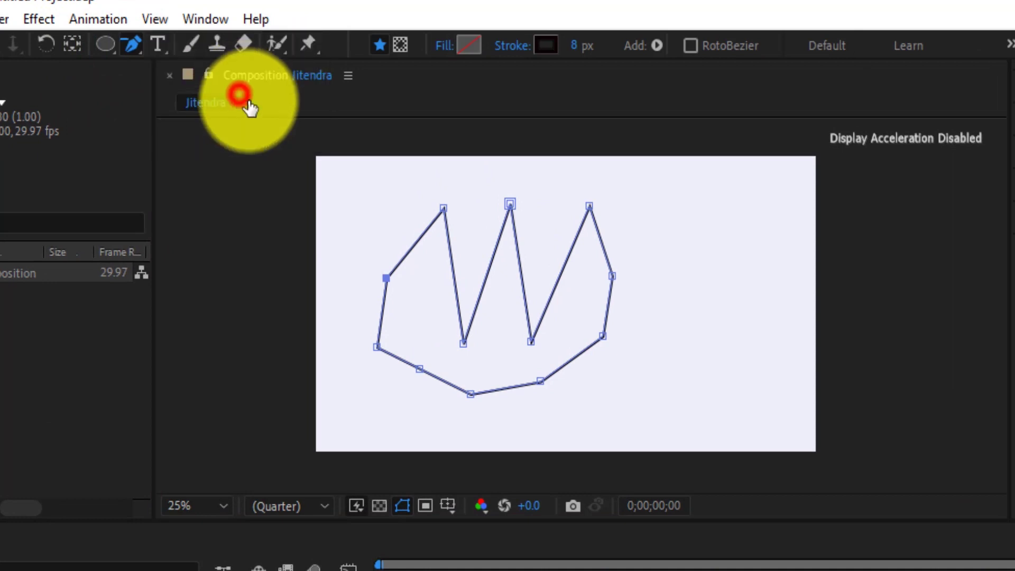
pyautogui.click(386, 278)
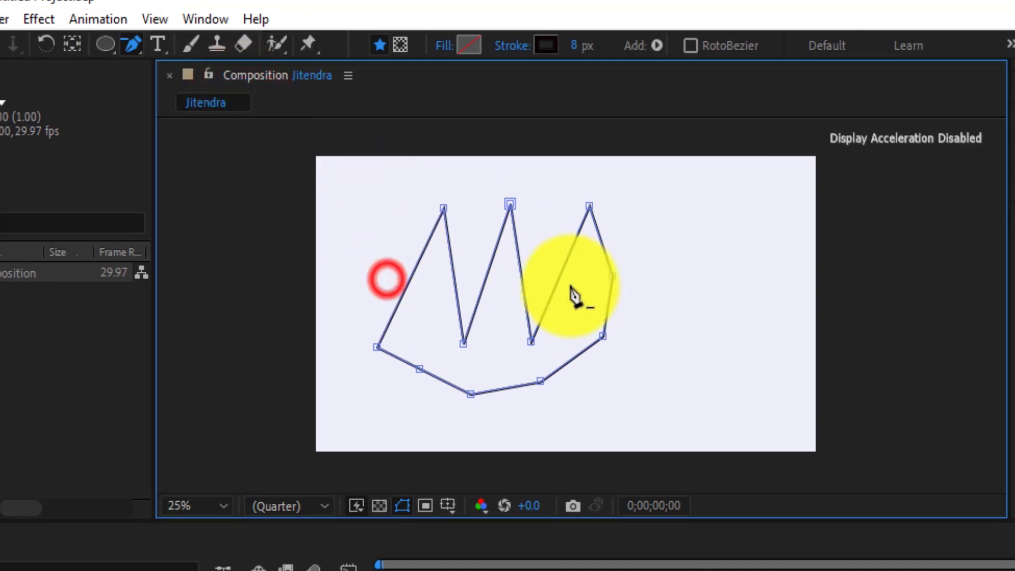
pyautogui.click(612, 275)
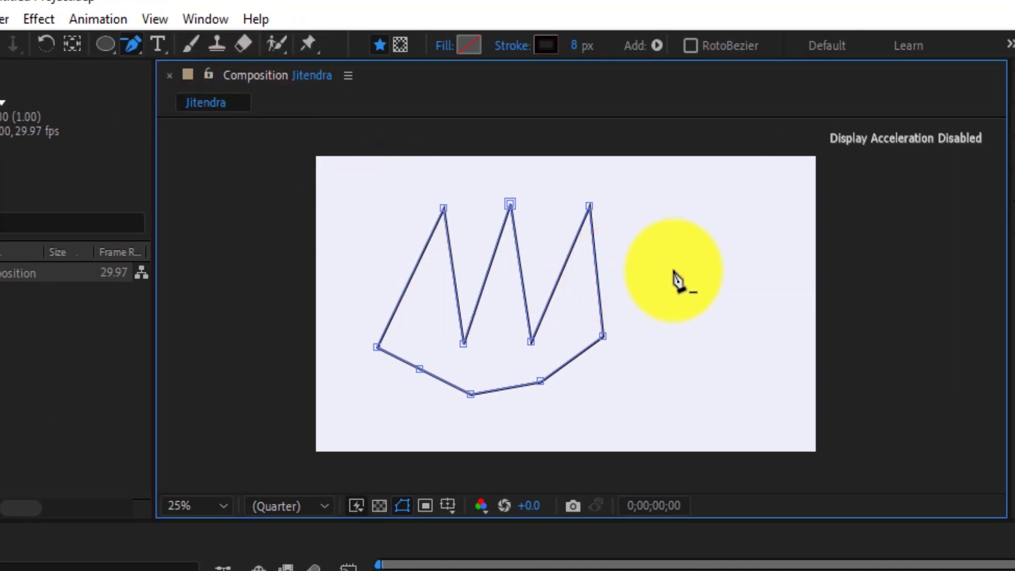
# Step: With the Convert Vertex Tool, curve the left peak, then restore it to a sharp corner
pyautogui.click(136, 48)
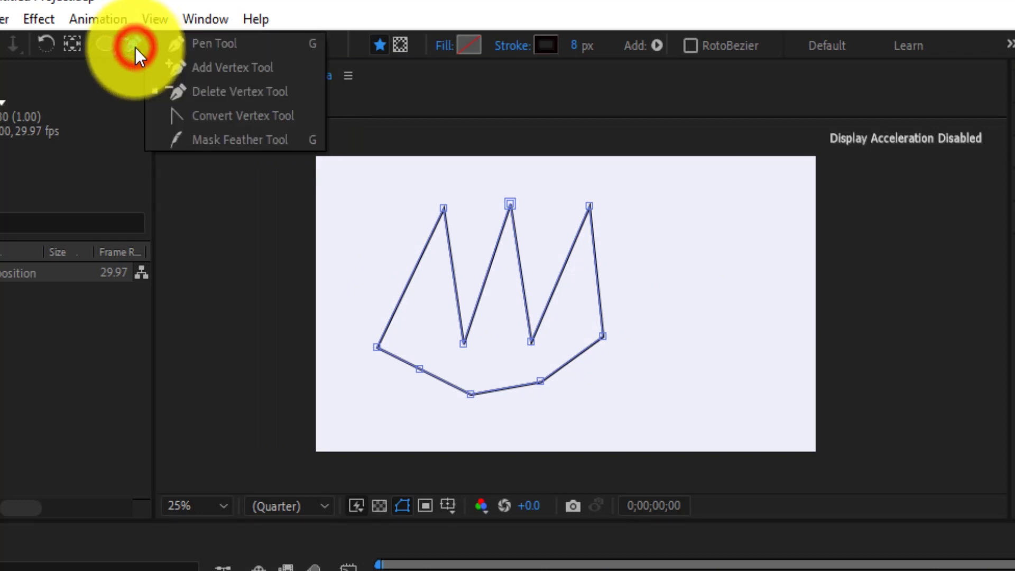
pyautogui.click(232, 116)
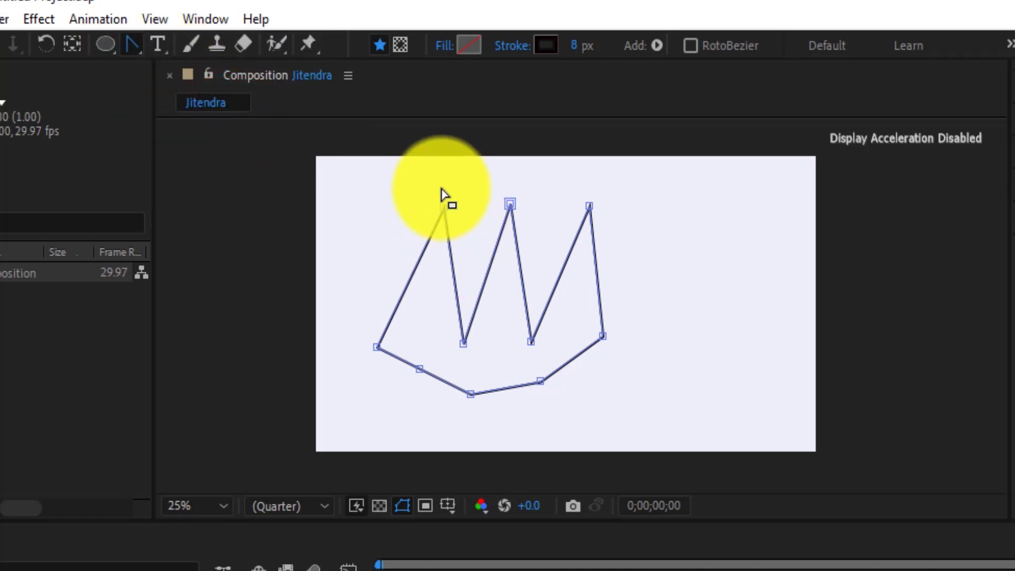
pyautogui.moveTo(446, 215); pyautogui.dragTo(403, 202)
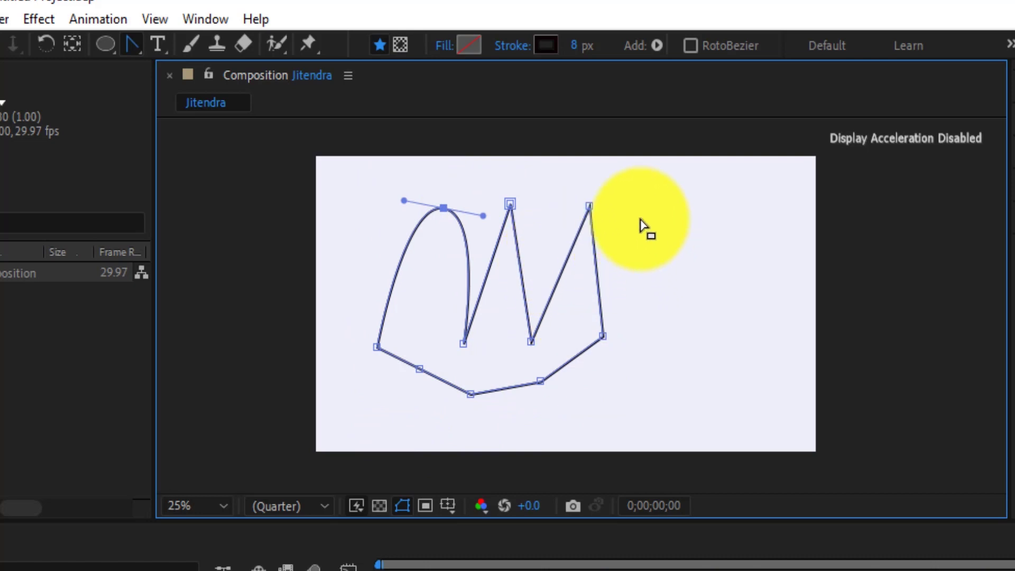
pyautogui.click(443, 208)
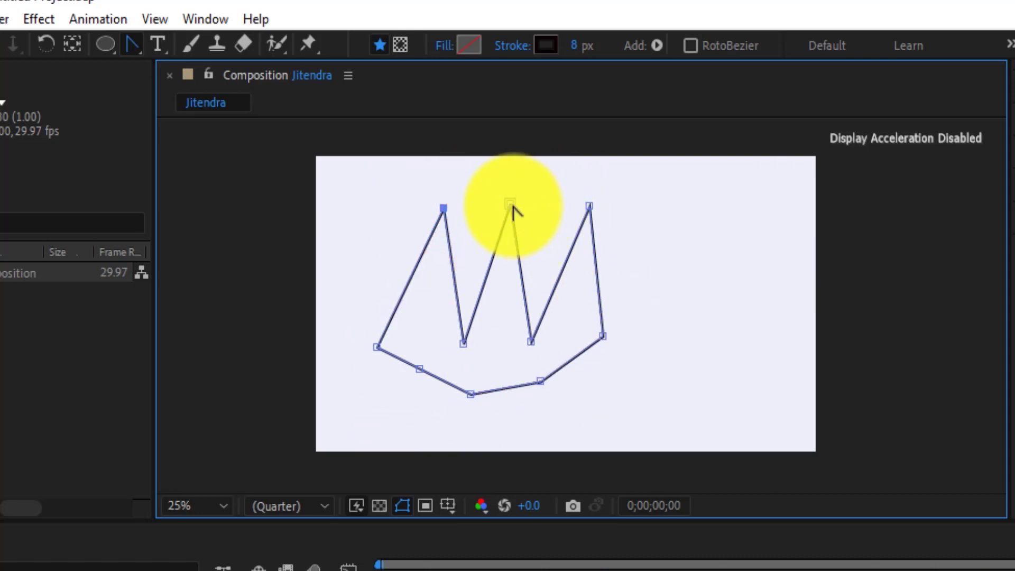
# Step: Round the middle and right peaks into smooth arches and fine-tune their Bezier handles
pyautogui.moveTo(512, 208); pyautogui.dragTo(473, 202)
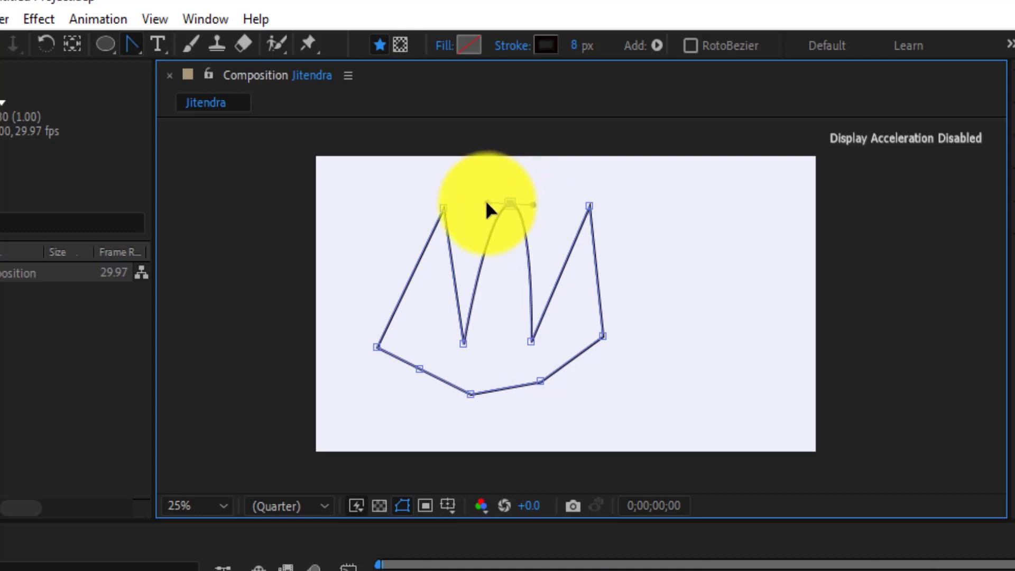
pyautogui.moveTo(589, 206); pyautogui.dragTo(556, 199)
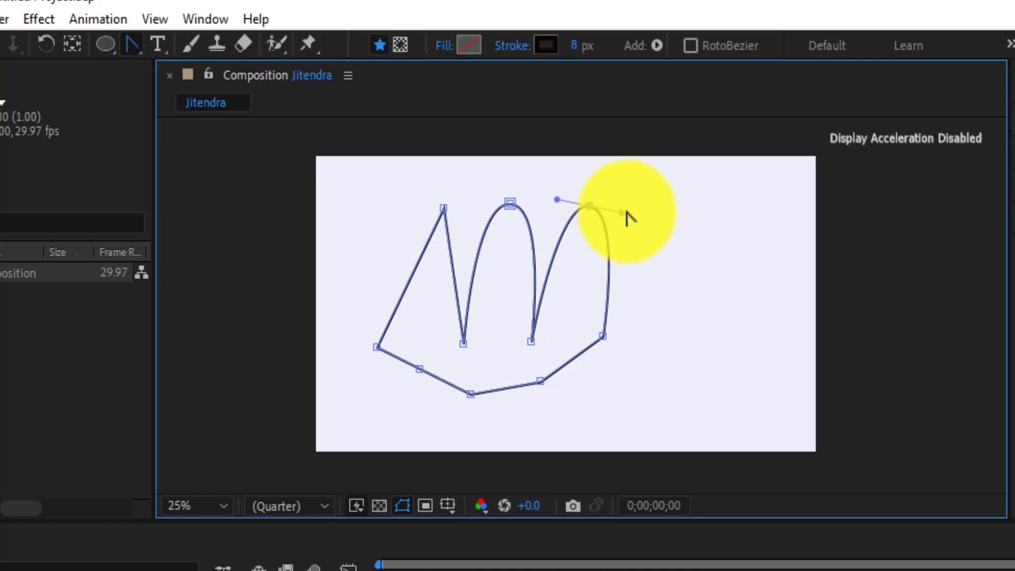
pyautogui.moveTo(622, 216); pyautogui.dragTo(634, 220)
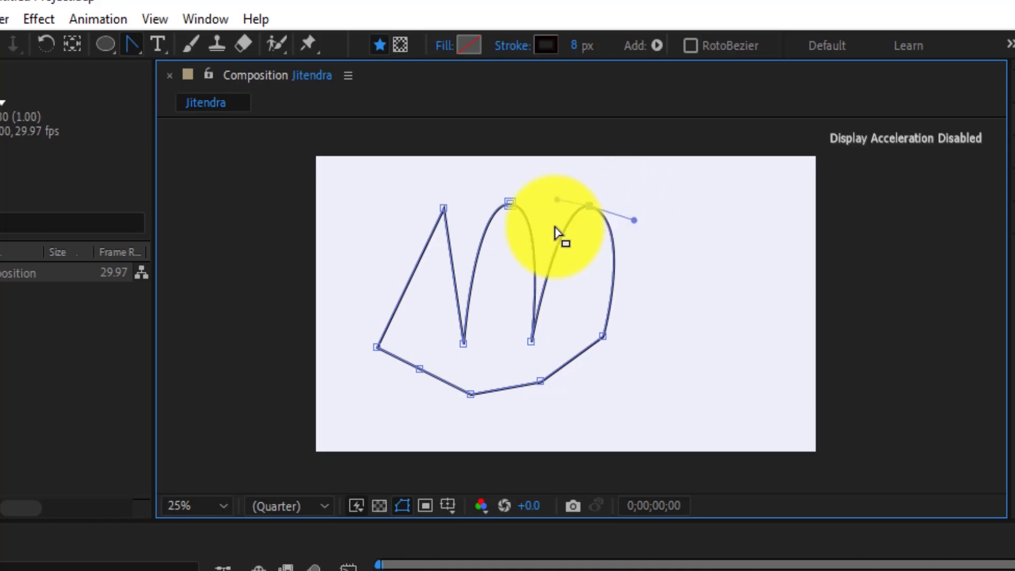
pyautogui.moveTo(556, 200); pyautogui.dragTo(547, 201)
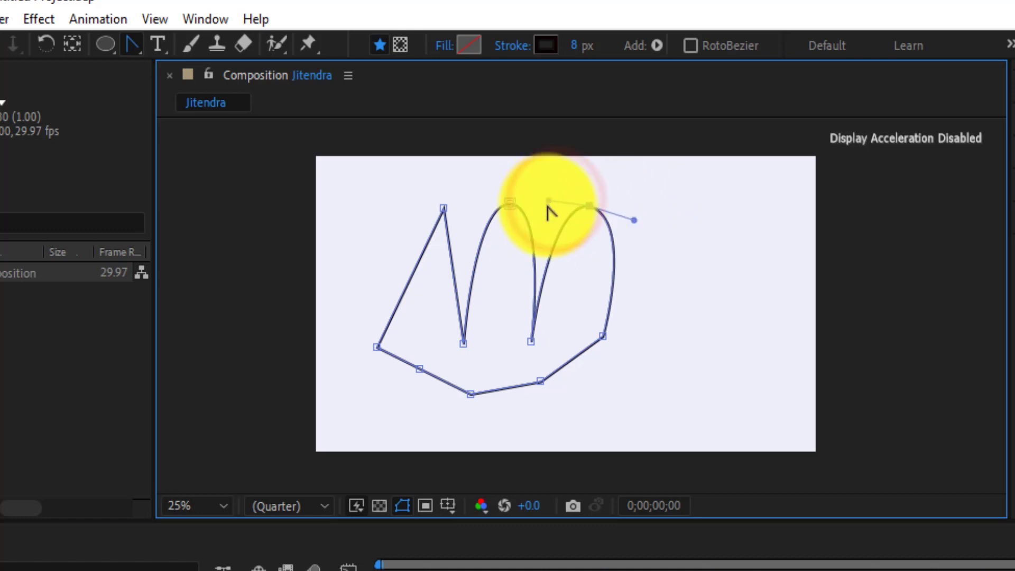
pyautogui.click(510, 203)
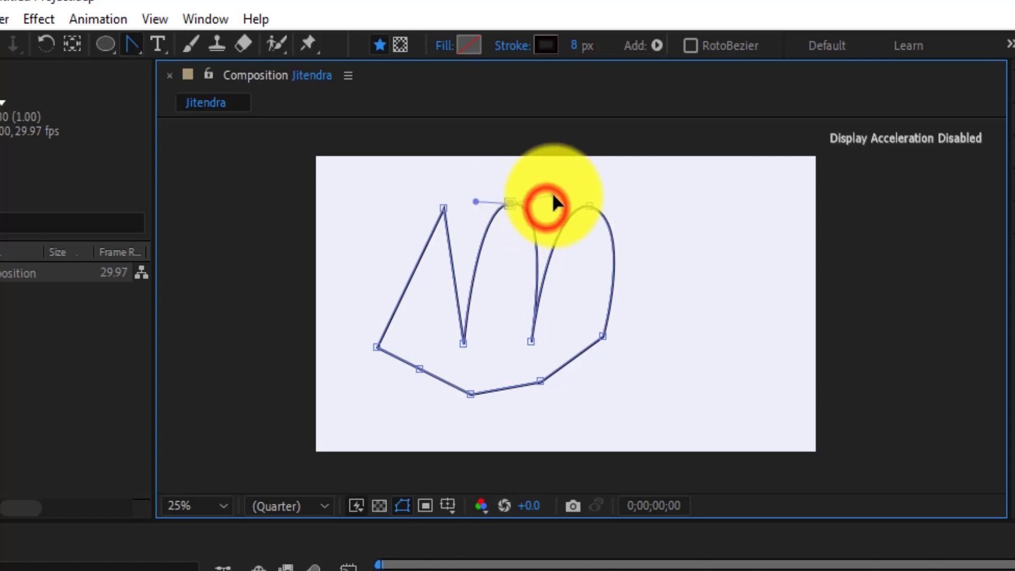
pyautogui.moveTo(544, 206); pyautogui.dragTo(551, 210)
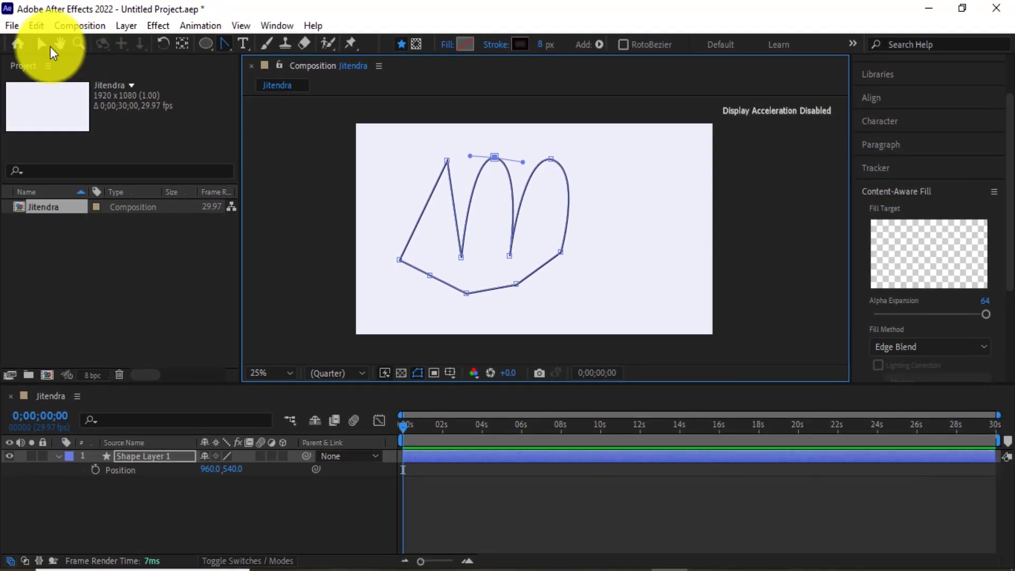
# Step: Reshape the left side of the middle arch with the Selection tool
pyautogui.click(42, 44)
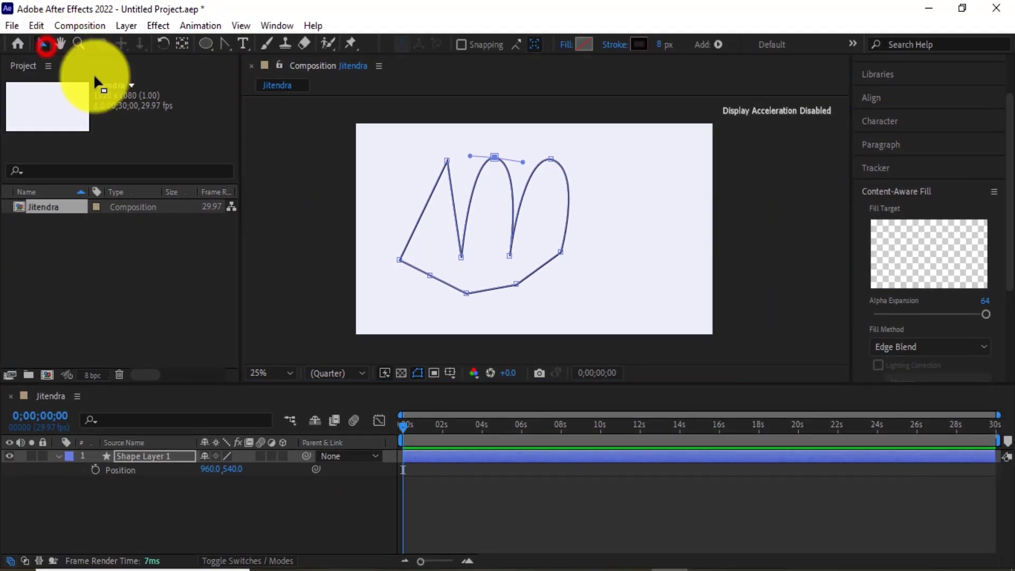
pyautogui.click(469, 157)
pyautogui.moveTo(469, 157); pyautogui.dragTo(460, 155)
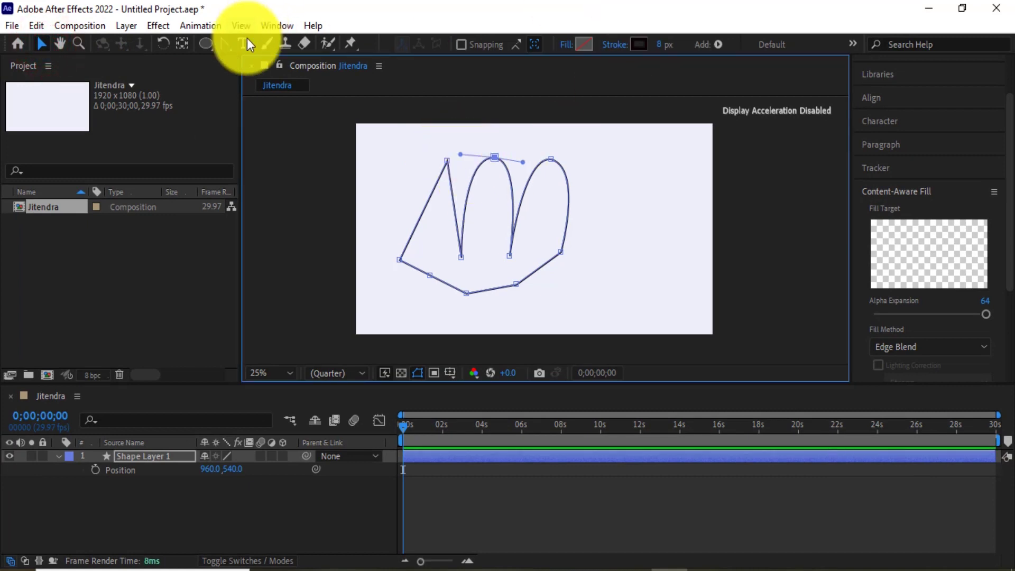
# Step: Choose the Pen Tool, then delete Shape Layer 1 from the timeline
pyautogui.moveTo(228, 44); pyautogui.dragTo(295, 96)
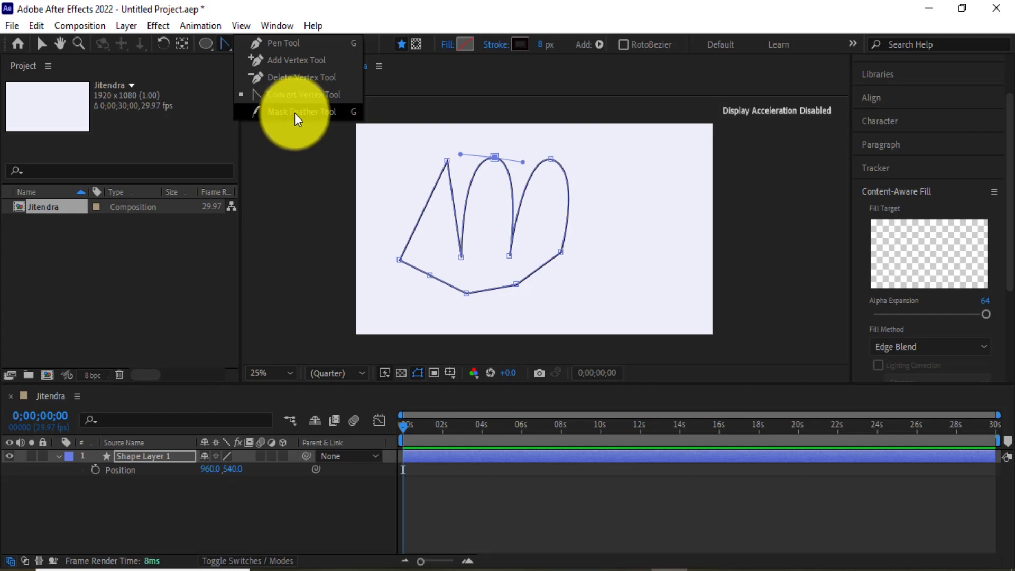
pyautogui.click(283, 42)
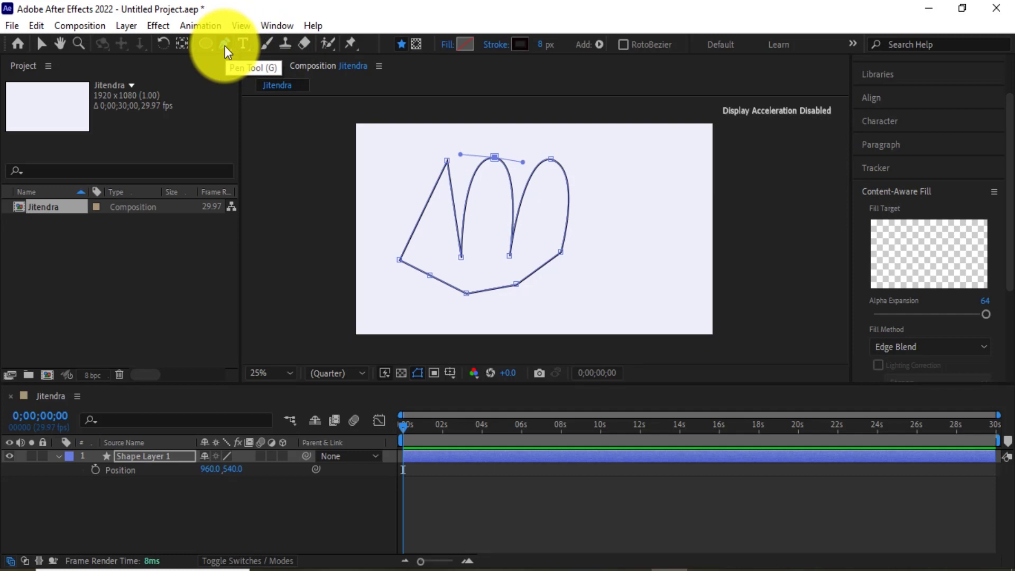
pyautogui.click(134, 491)
pyautogui.click(128, 455)
pyautogui.press('Delete')
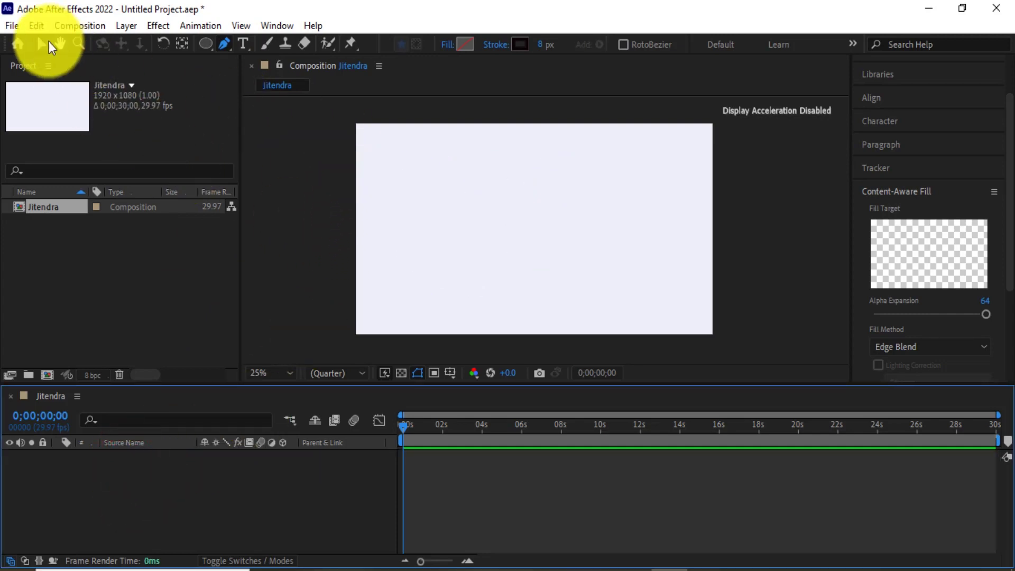
# Step: Import the music-video mp4 file from New Volume (D:) via File > Import > File
pyautogui.click(10, 26)
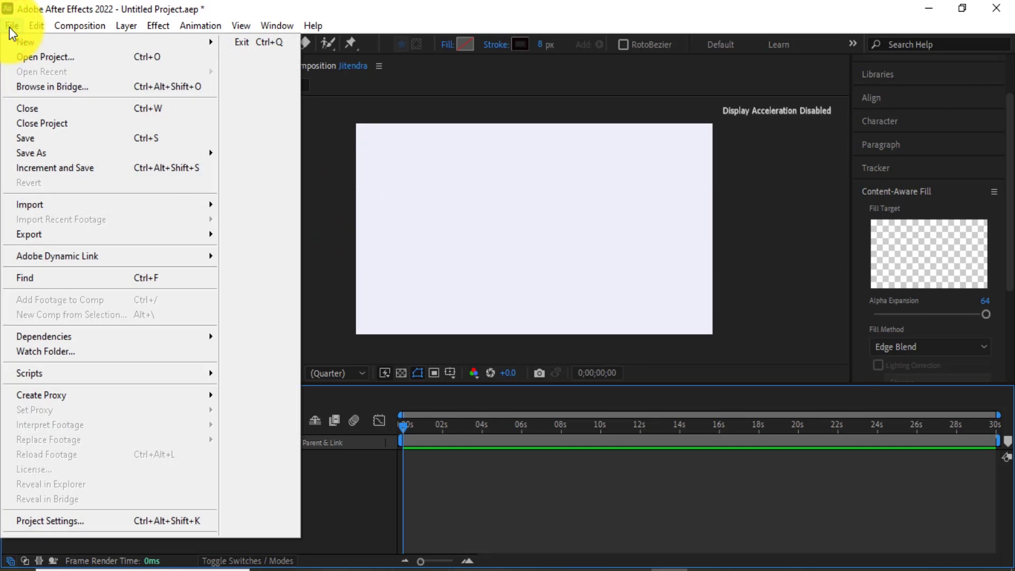
pyautogui.moveTo(68, 206)
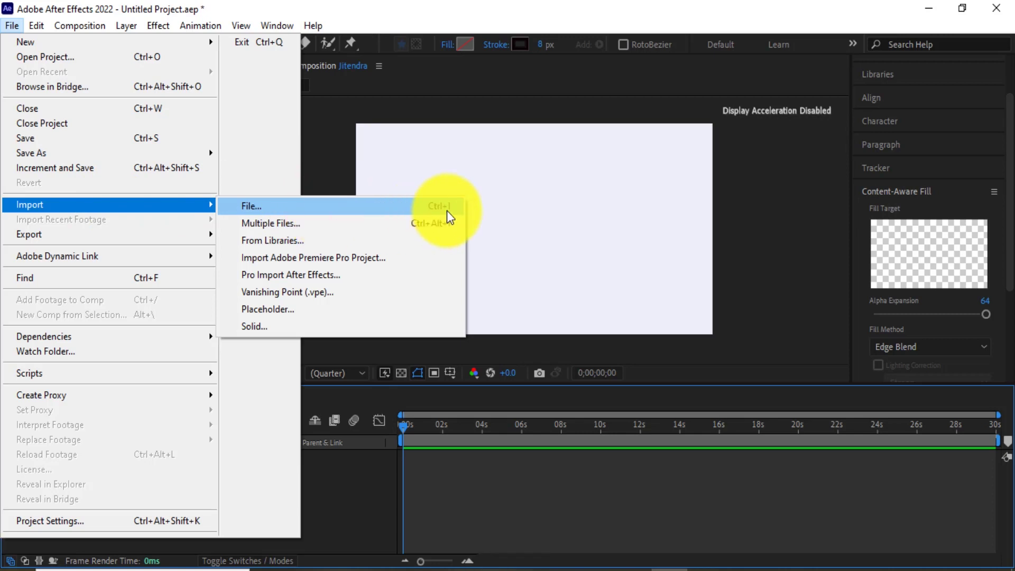
pyautogui.click(333, 209)
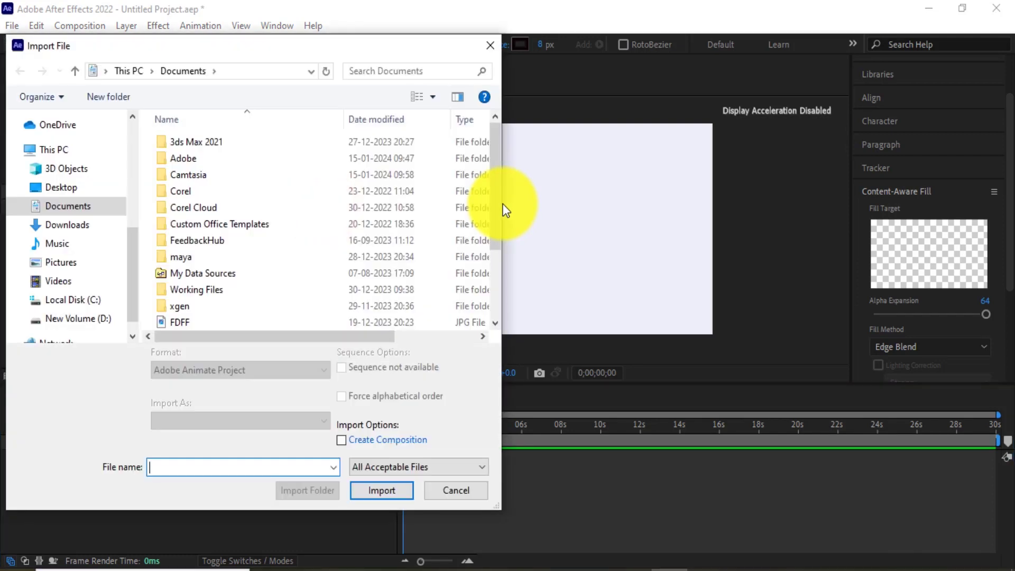
pyautogui.click(103, 319)
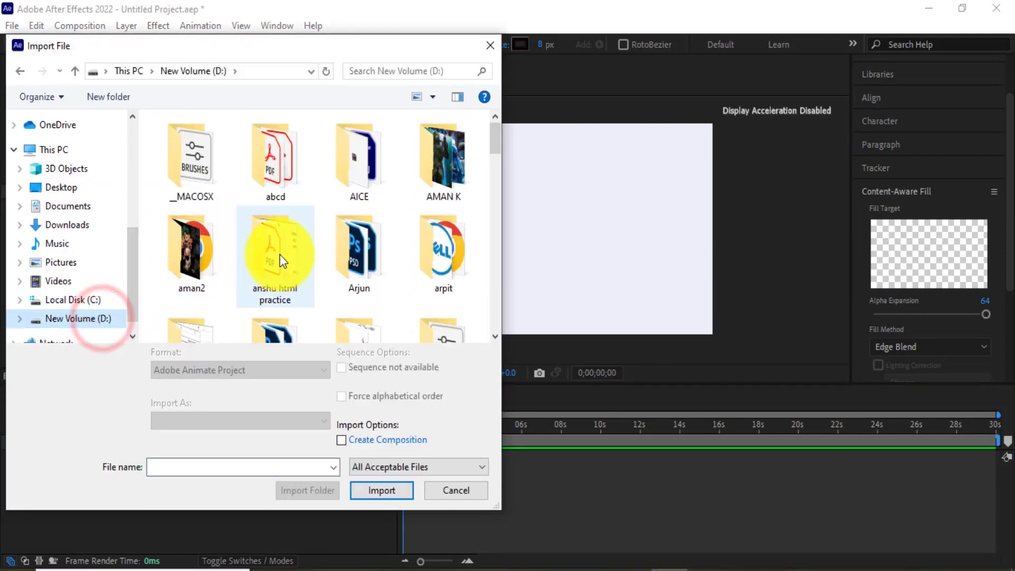
pyautogui.click(433, 244)
pyautogui.press('v')
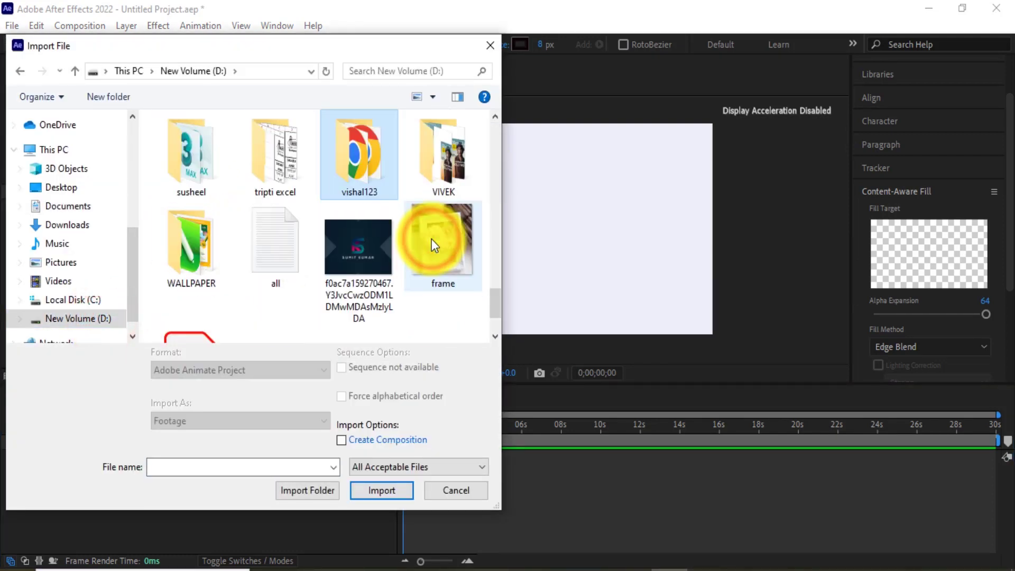
pyautogui.doubleClick(431, 239)
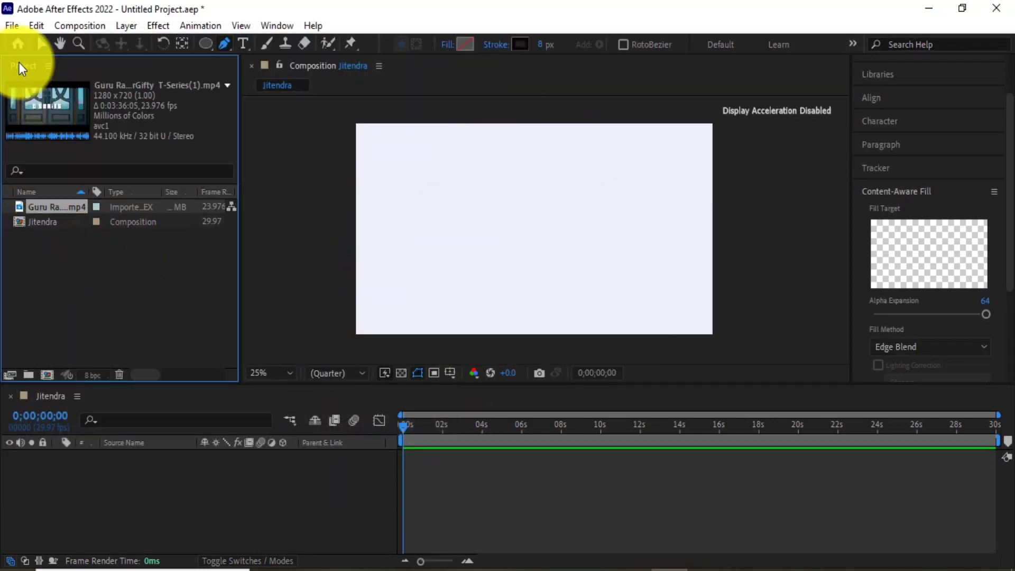
# Step: Add the imported footage to the Jitendra composition, starting at 0 seconds
pyautogui.click(51, 207)
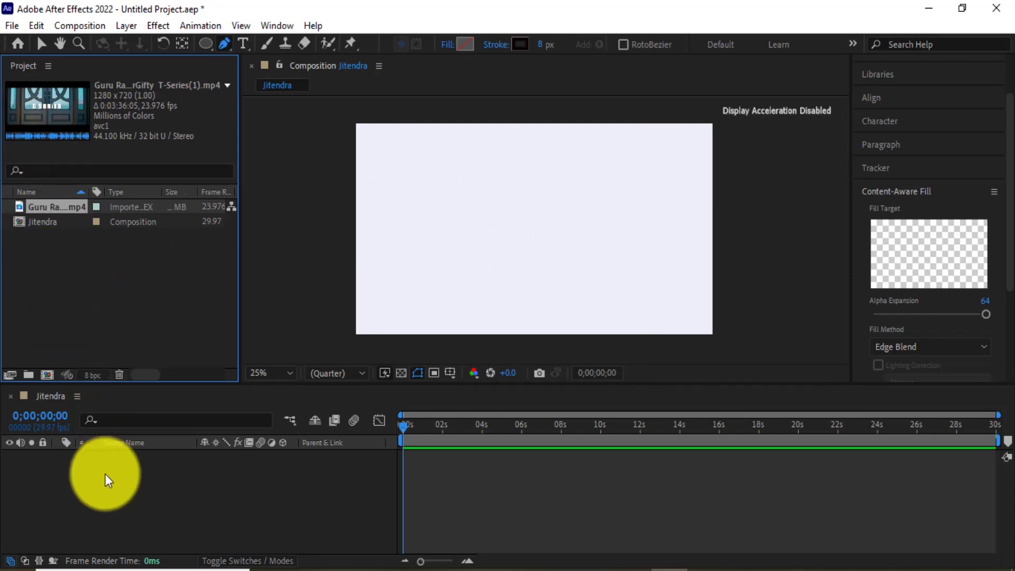
pyautogui.moveTo(43, 205); pyautogui.dragTo(422, 454)
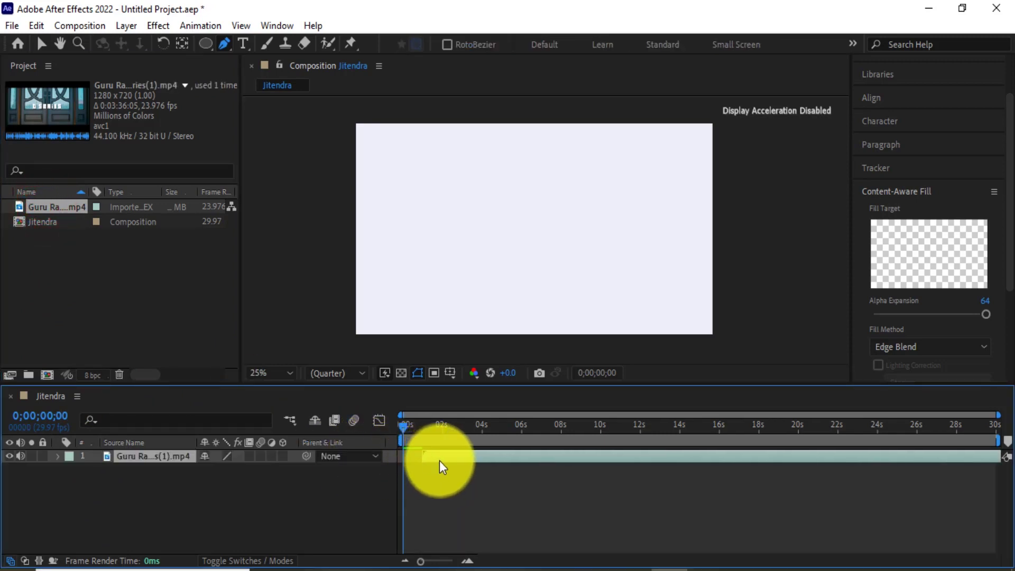
pyautogui.moveTo(433, 455); pyautogui.dragTo(413, 458)
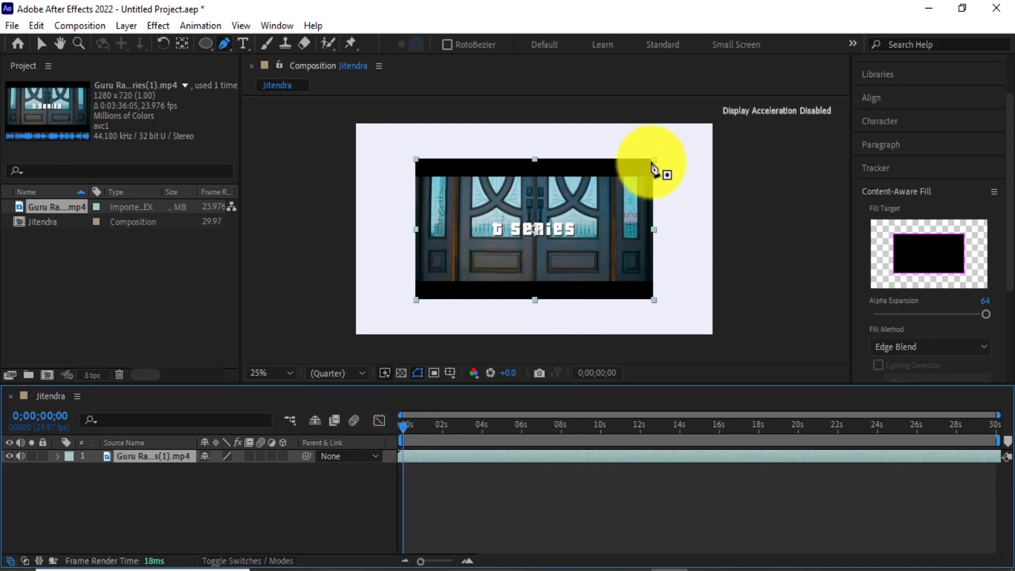
# Step: Scale the footage layer up from its corner until it fills the comp frame
pyautogui.click(41, 43)
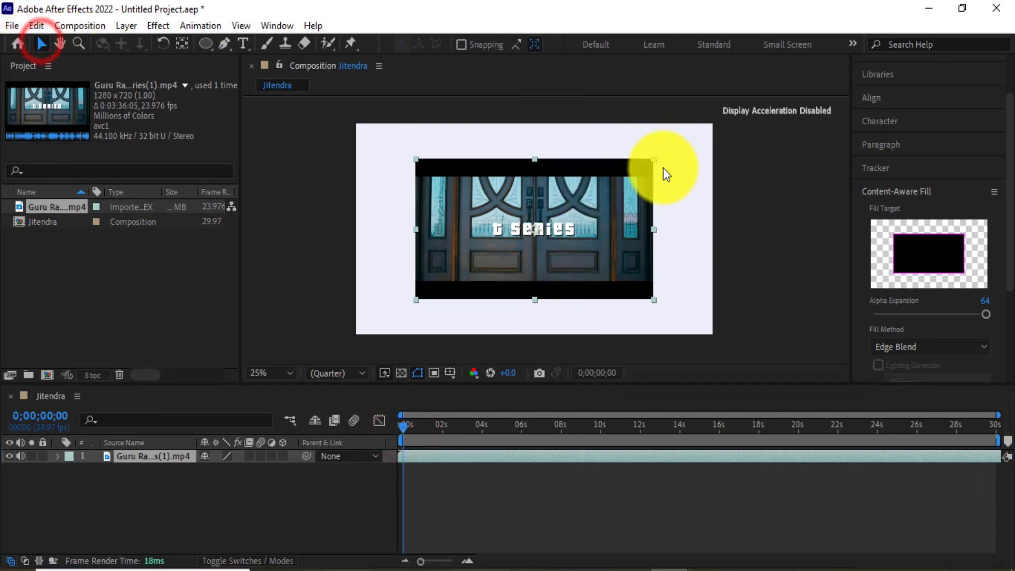
pyautogui.moveTo(653, 159); pyautogui.dragTo(721, 118)
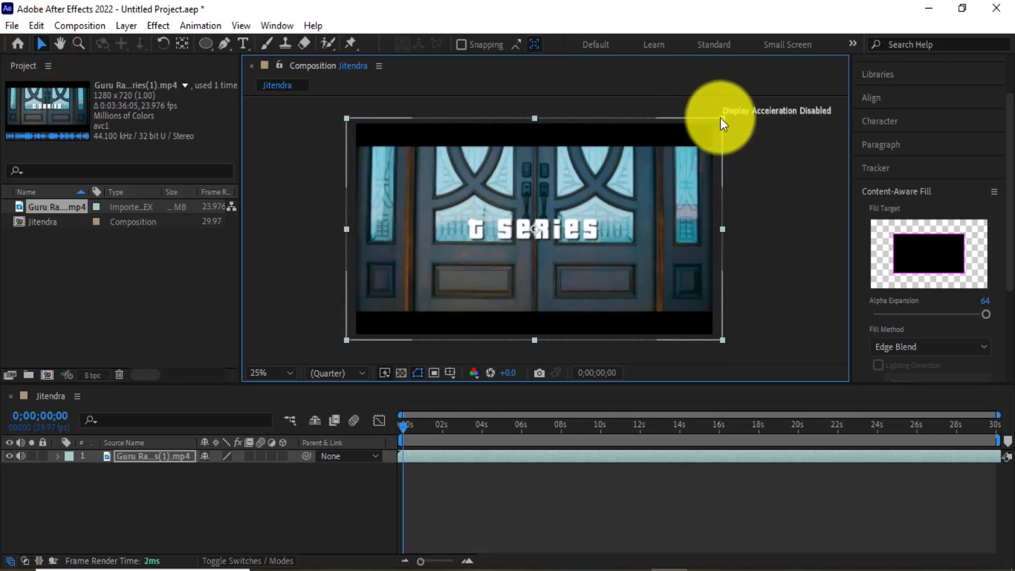
pyautogui.hotkey('ctrl', 'z')
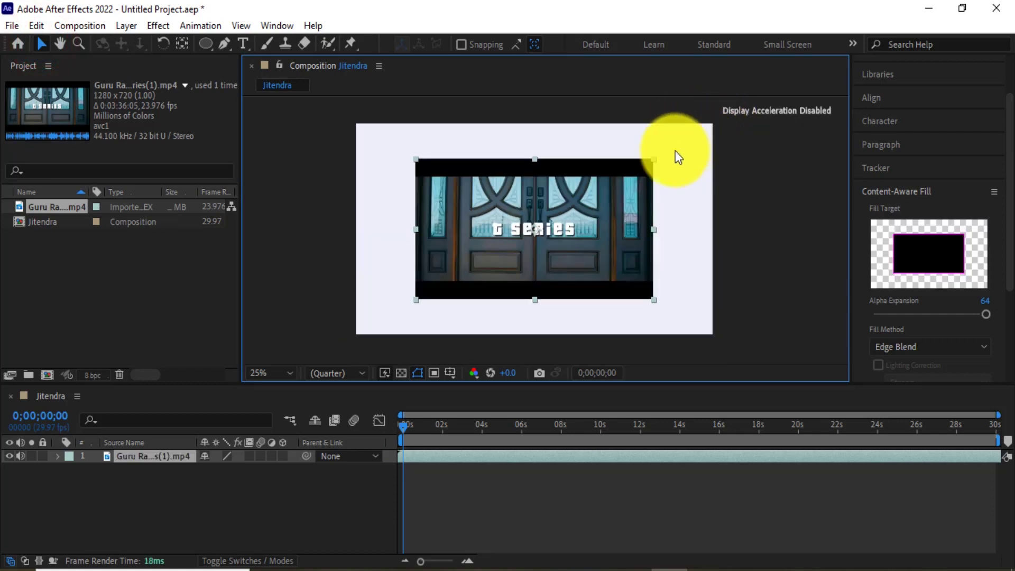
pyautogui.click(651, 159)
pyautogui.click(638, 173)
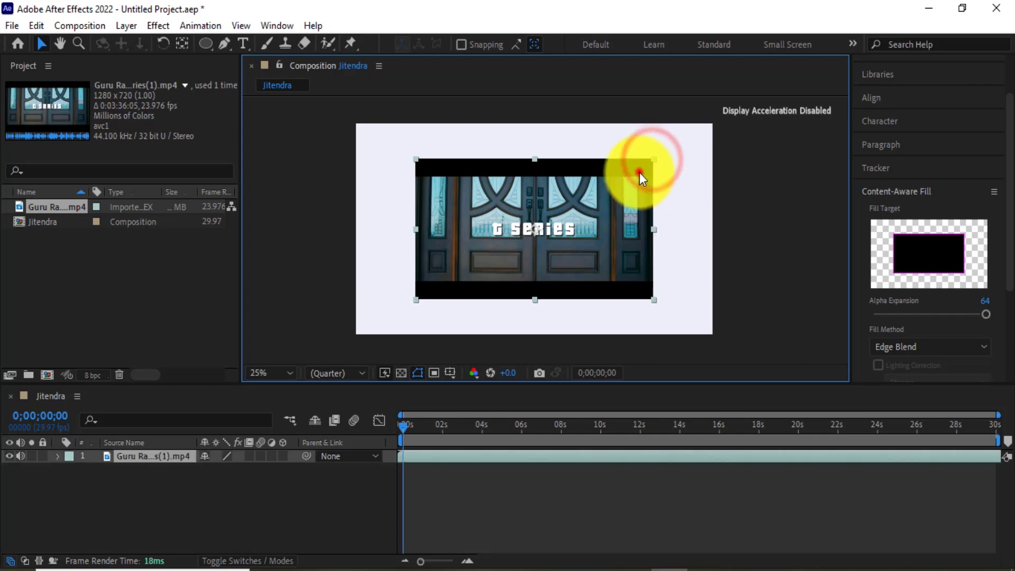
pyautogui.moveTo(654, 159); pyautogui.dragTo(704, 124)
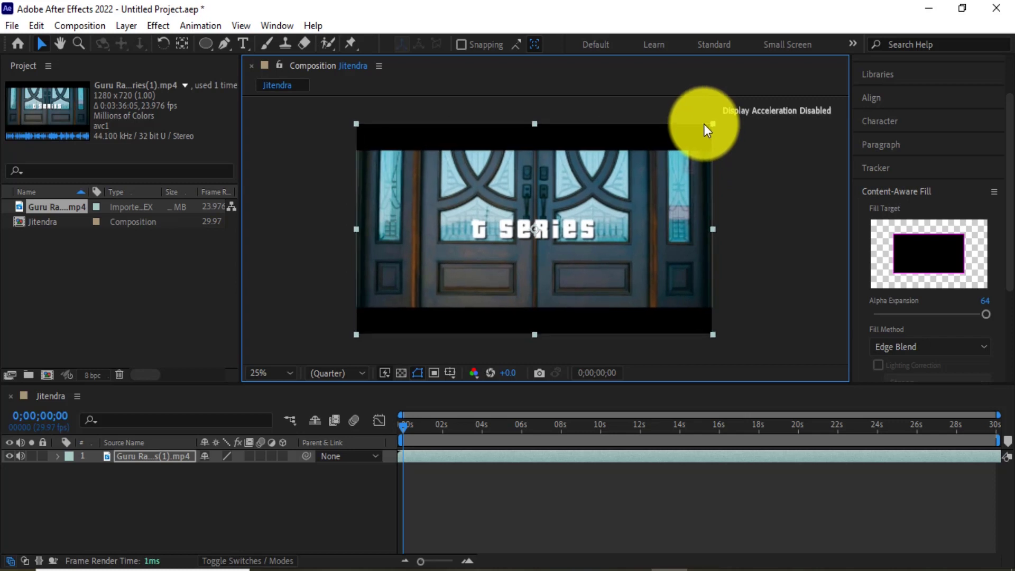
pyautogui.click(739, 160)
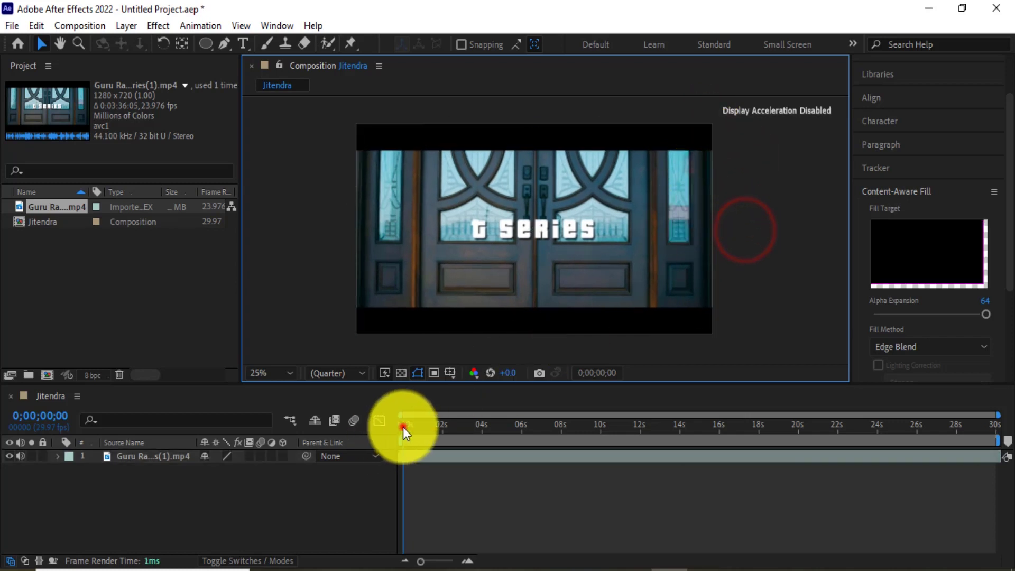
# Step: Move the playhead to 0;00;07;12, select the footage layer and choose the Pen tool
pyautogui.moveTo(403, 426); pyautogui.dragTo(550, 423)
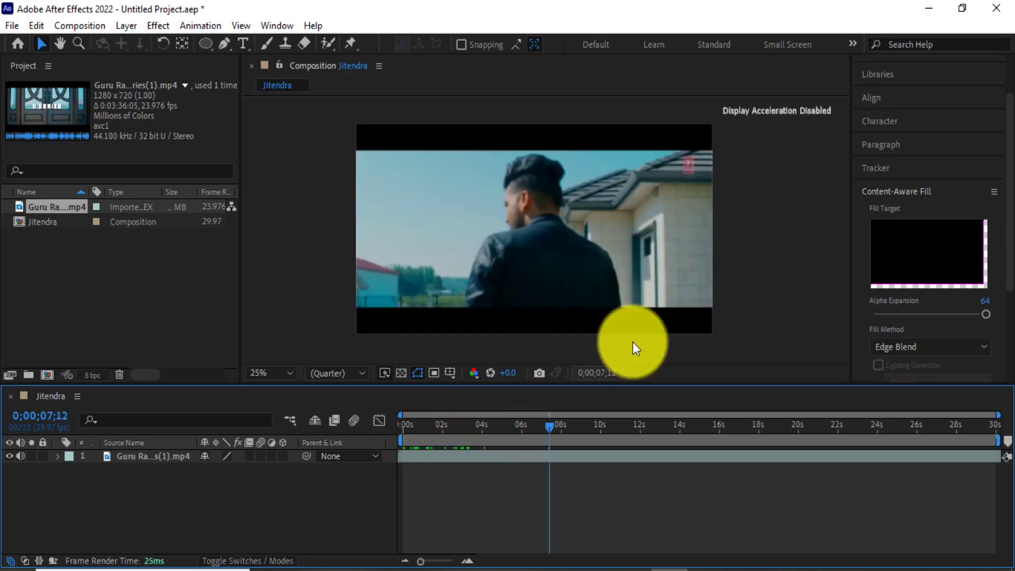
pyautogui.click(224, 44)
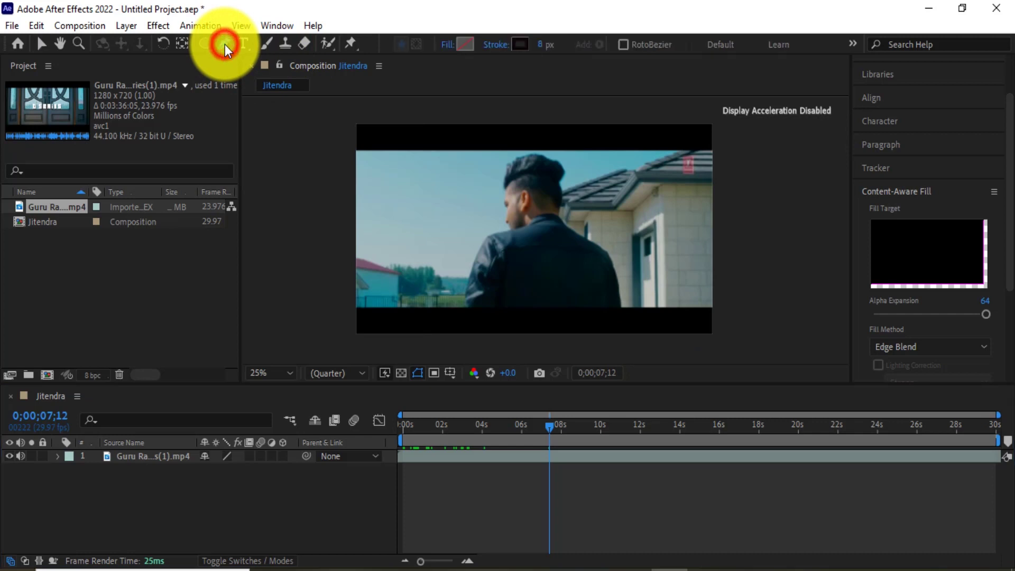
pyautogui.click(150, 453)
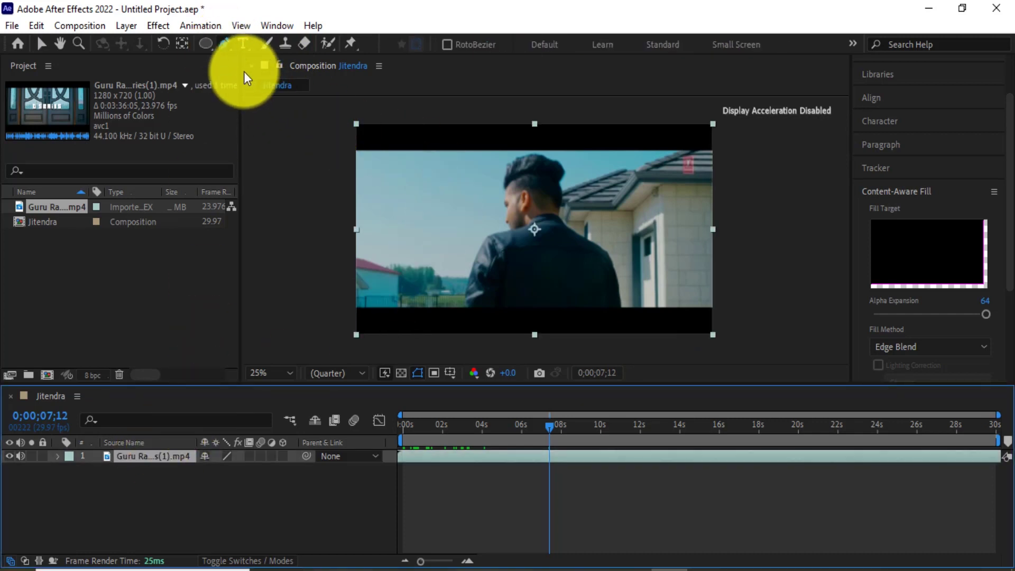
pyautogui.click(218, 46)
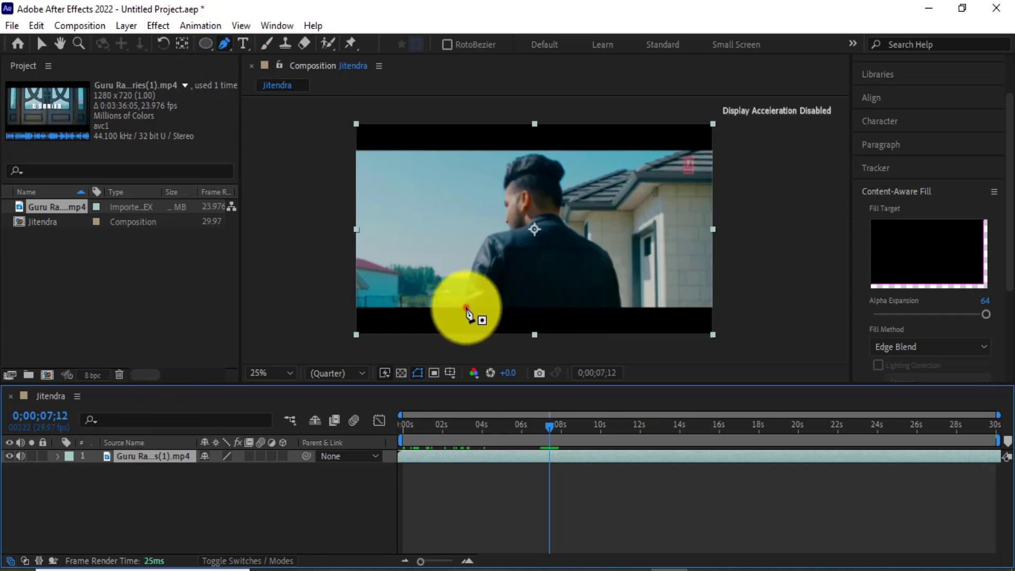
# Step: Trace the mask from the man's lower left up his back and over his head
pyautogui.moveTo(465, 306); pyautogui.dragTo(505, 230)
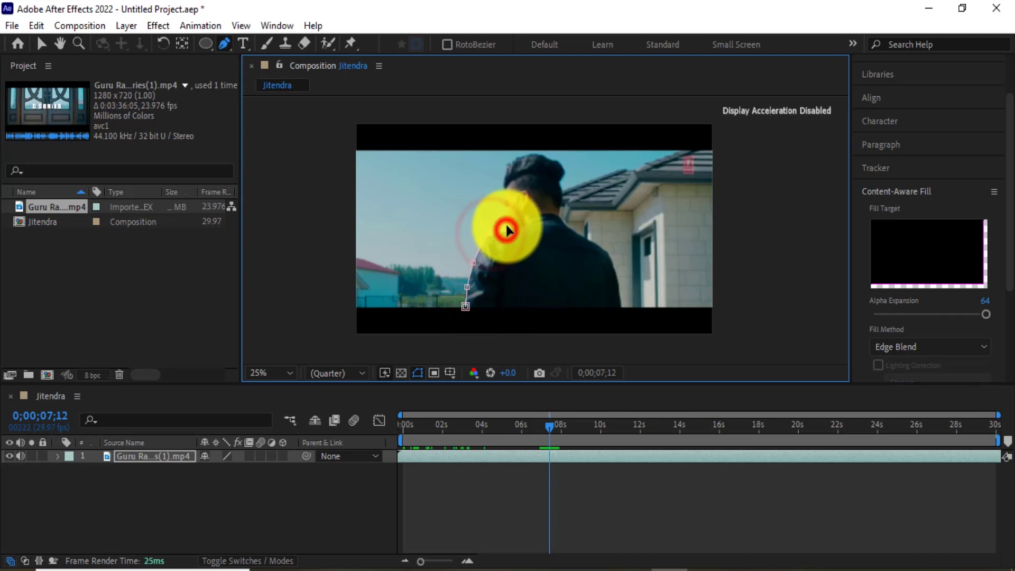
pyautogui.moveTo(506, 228); pyautogui.dragTo(504, 199)
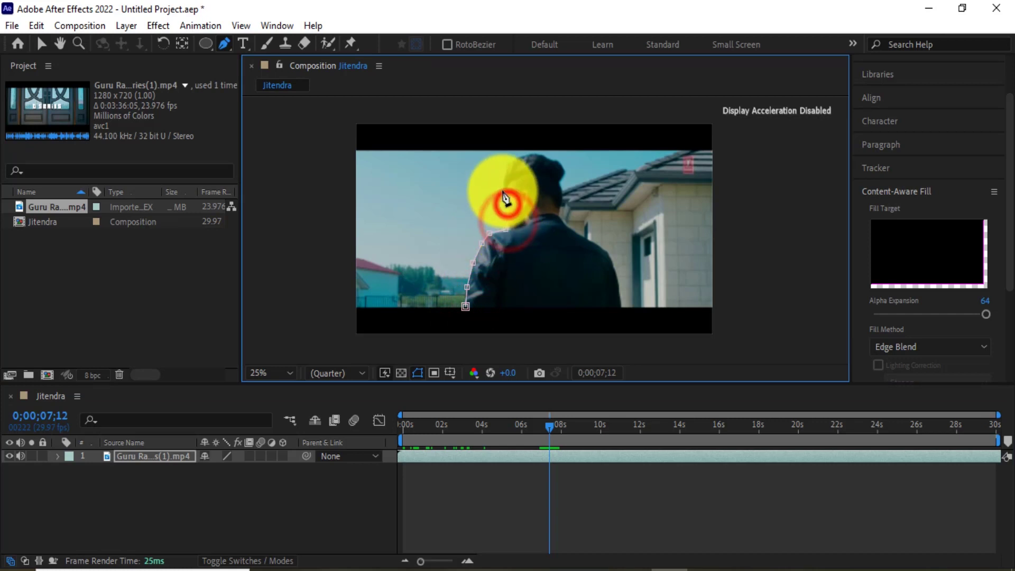
pyautogui.click(501, 191)
pyautogui.click(507, 170)
pyautogui.moveTo(535, 155); pyautogui.dragTo(563, 198)
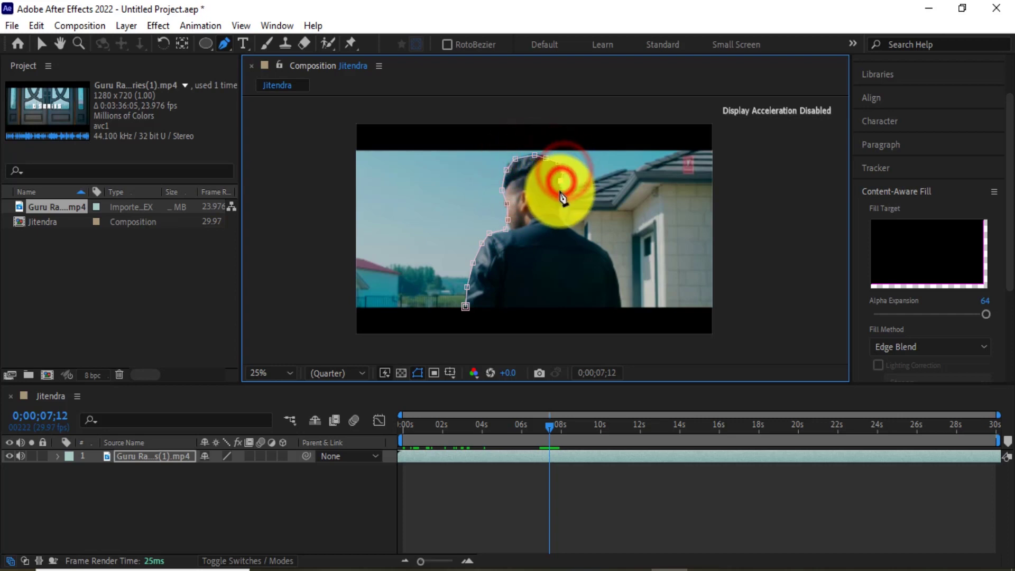
# Step: Continue the mask down the neck, shoulder and back, closing it at the first point
pyautogui.click(560, 190)
pyautogui.click(561, 201)
pyautogui.click(569, 221)
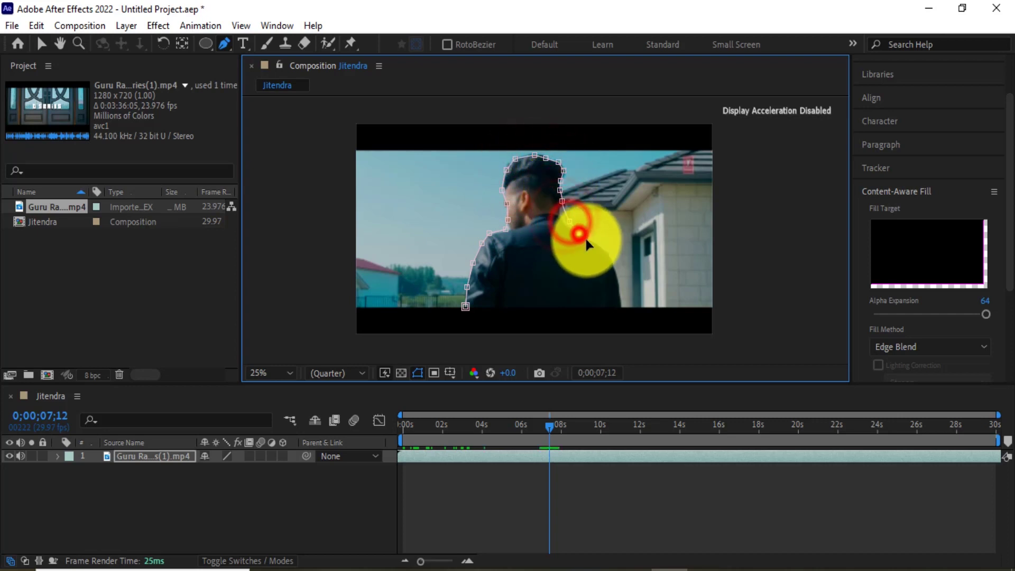
pyautogui.click(578, 233)
pyautogui.click(599, 248)
pyautogui.click(611, 264)
pyautogui.click(620, 288)
pyautogui.click(623, 309)
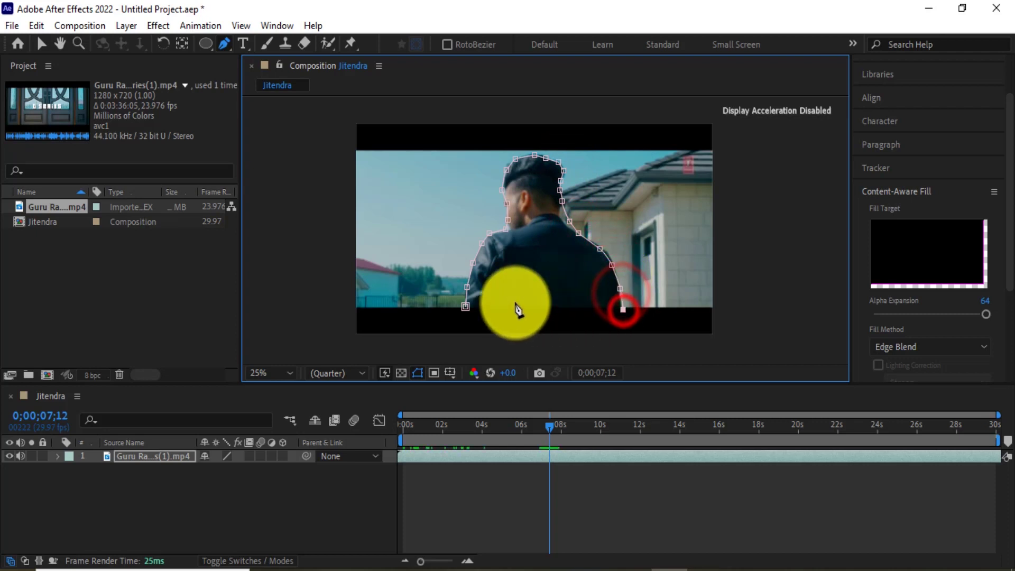
pyautogui.click(465, 306)
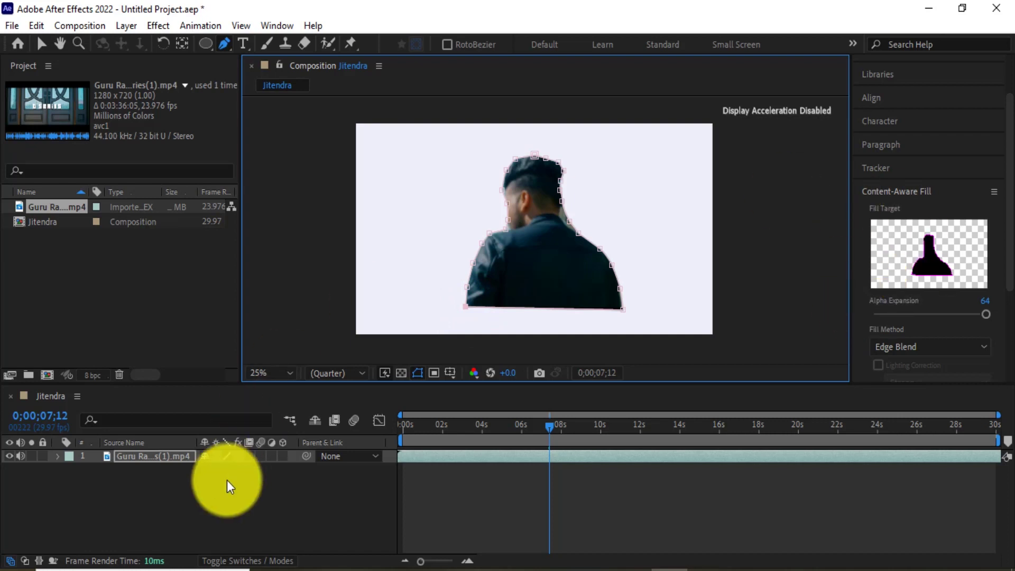
# Step: Try a new pen path over the footage, then select the layer at 0;00;18;07
pyautogui.click(41, 44)
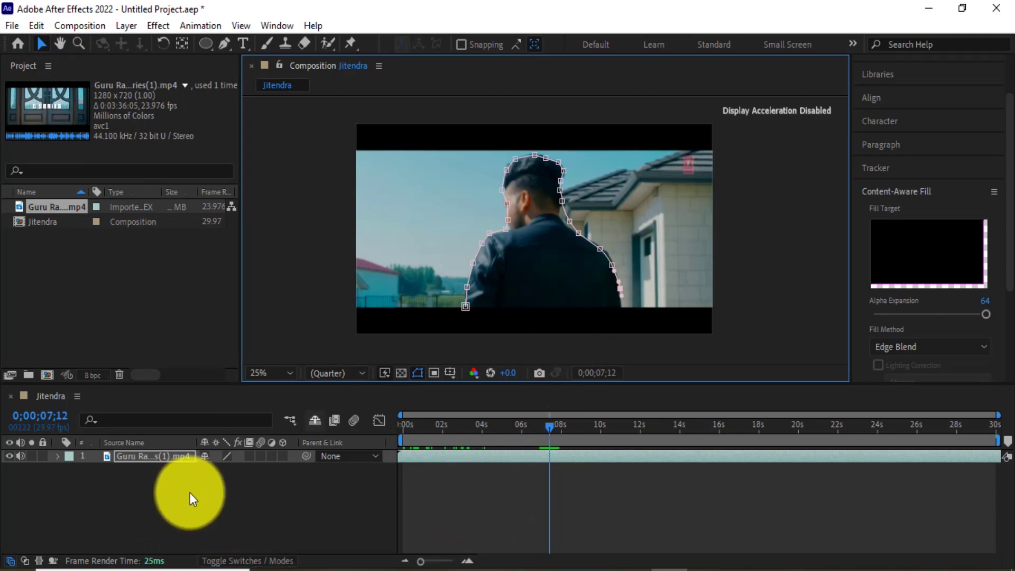
pyautogui.click(144, 506)
pyautogui.click(224, 43)
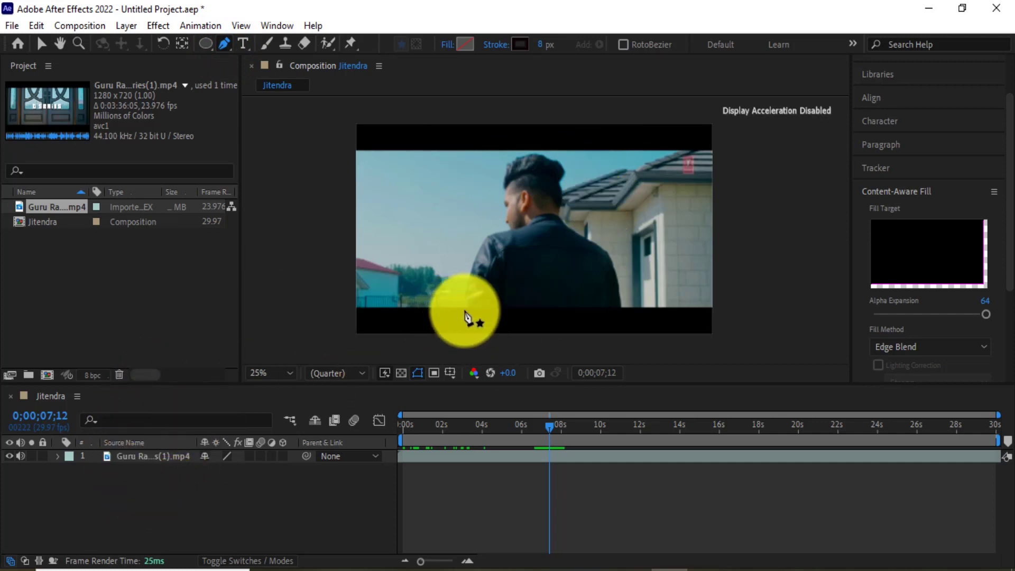
pyautogui.moveTo(464, 309); pyautogui.dragTo(466, 275)
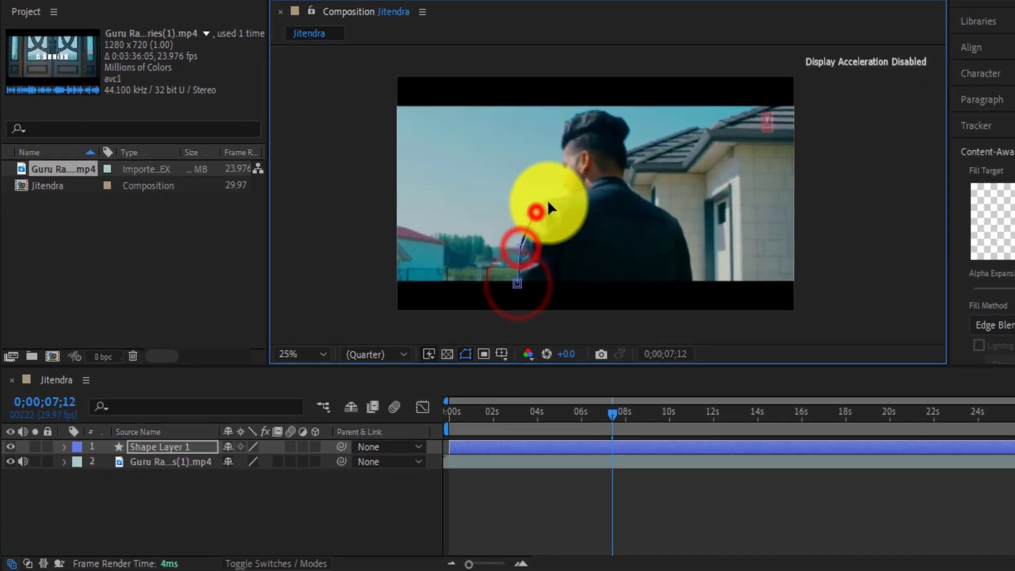
pyautogui.moveTo(548, 203); pyautogui.dragTo(561, 191)
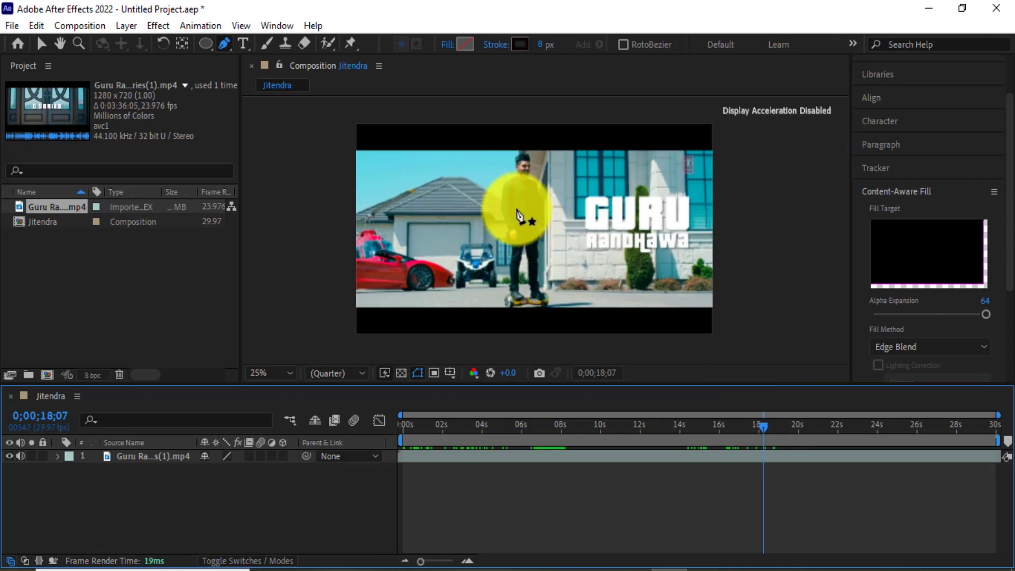
pyautogui.click(763, 428)
pyautogui.click(776, 455)
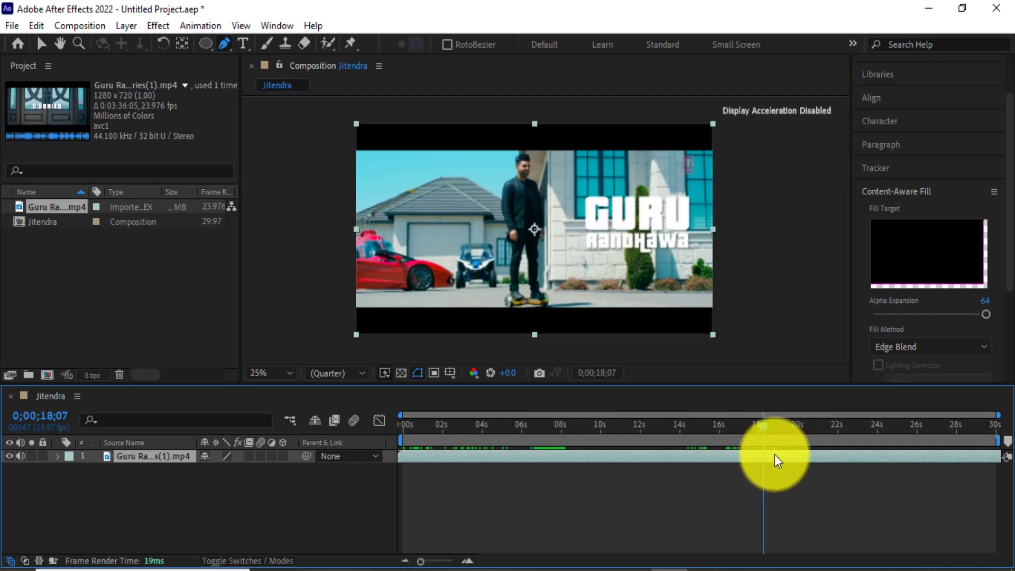
# Step: Split the footage layer at 0;00;18;07 with Ctrl+Shift+D and scrub to check the cut
pyautogui.hotkey('ctrl', 'shift', 'd')
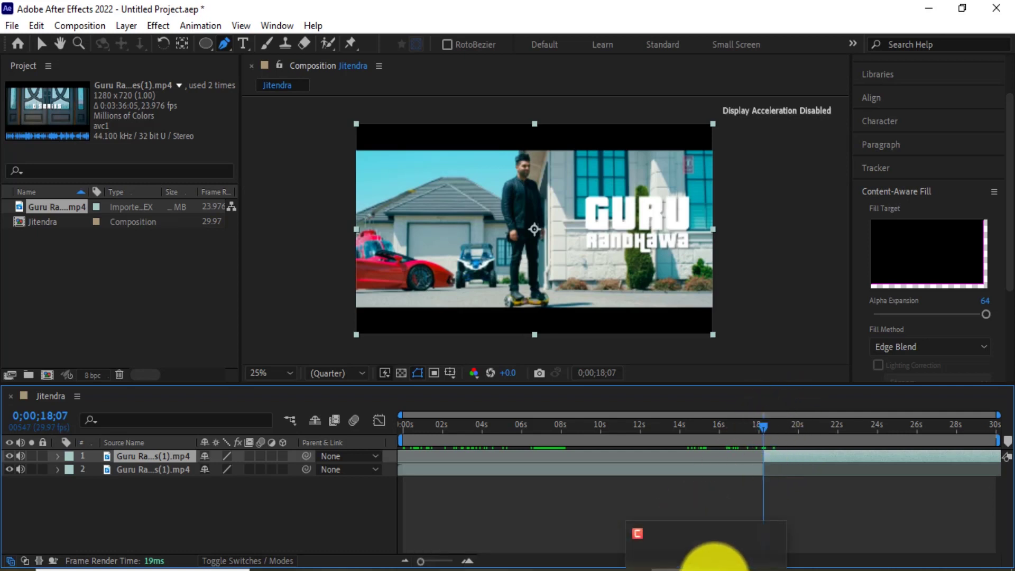
pyautogui.click(709, 562)
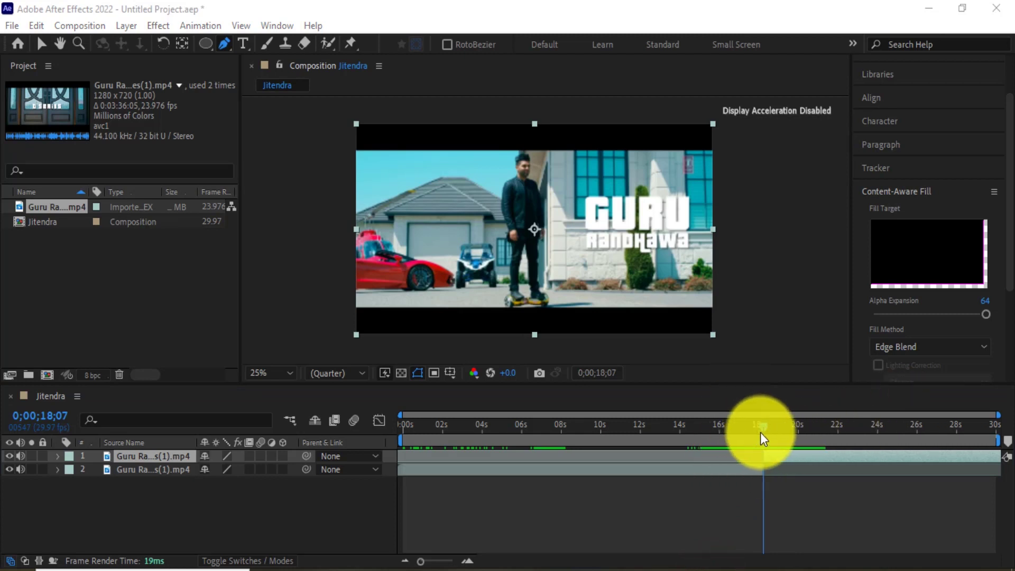
pyautogui.moveTo(763, 427); pyautogui.dragTo(760, 427)
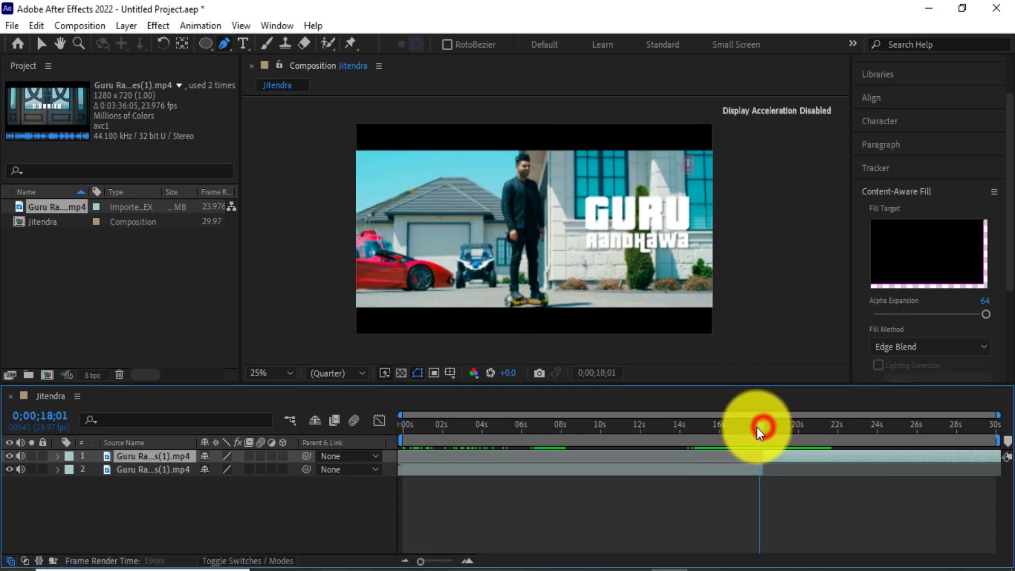
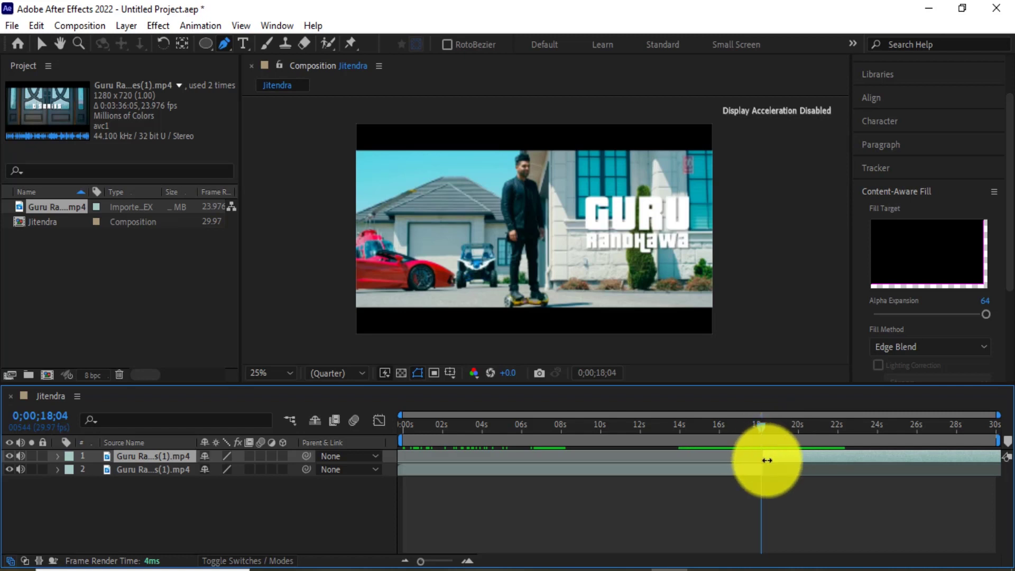
# Step: Trim the lower Guru layer's out point to the playhead at about 0;00;18;04, then step the time just past it
pyautogui.hotkey('alt', ']')
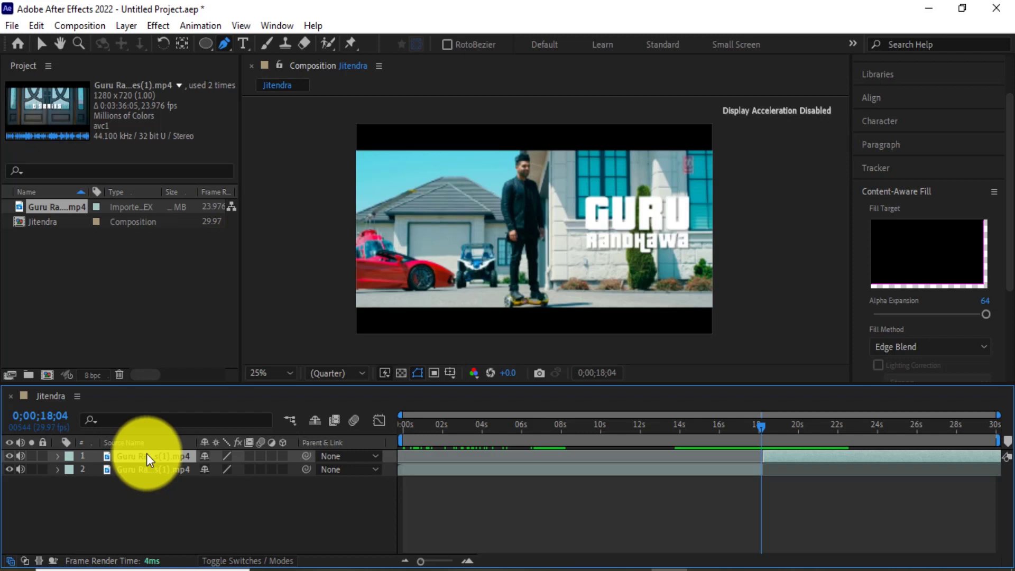
pyautogui.moveTo(759, 426); pyautogui.dragTo(763, 425)
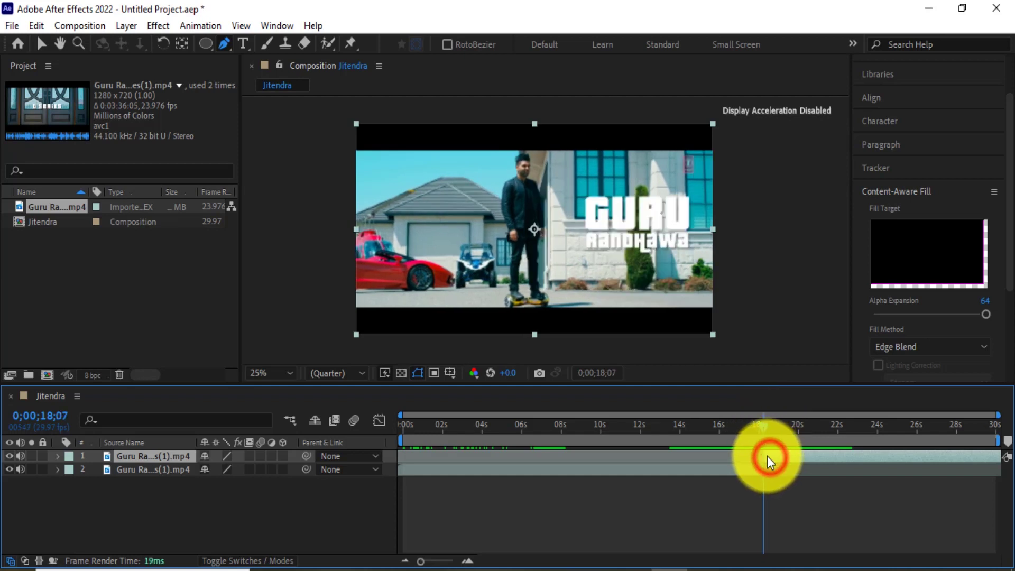
# Step: Apply Time > Freeze Frame to the upper Guru layer, then set the time to 0;00;18;08
pyautogui.rightClick(787, 462)
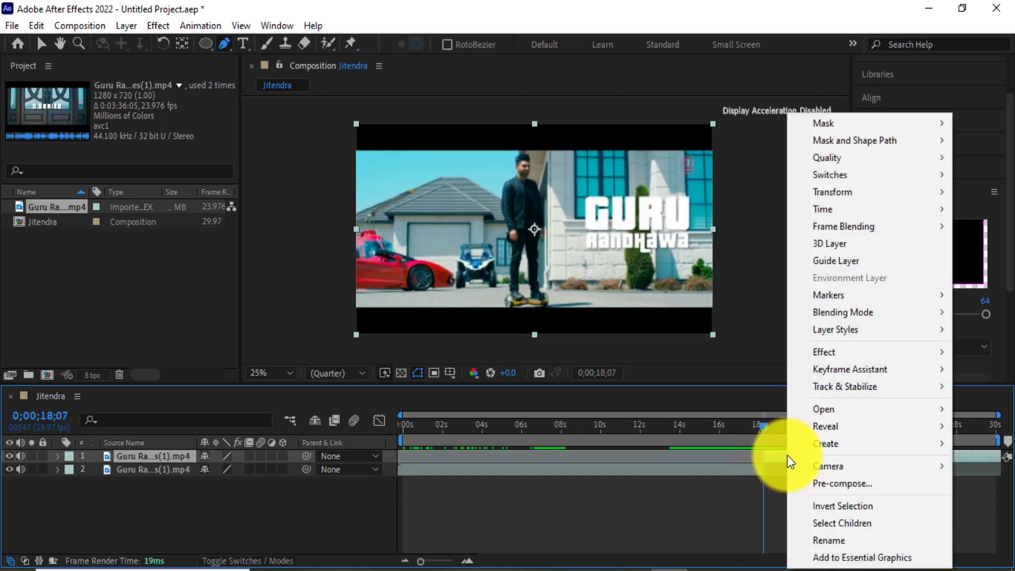
pyautogui.click(778, 458)
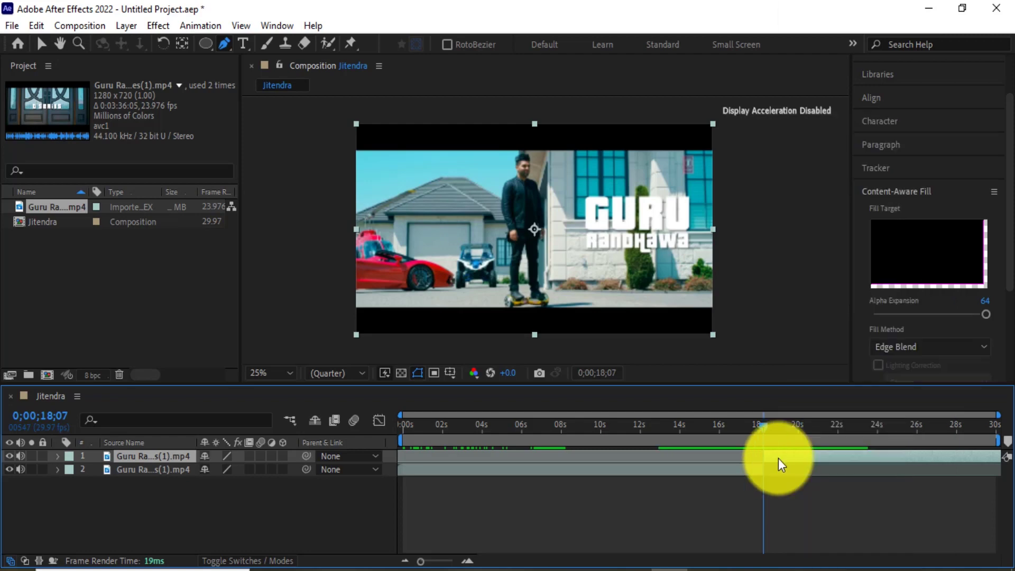
pyautogui.rightClick(778, 458)
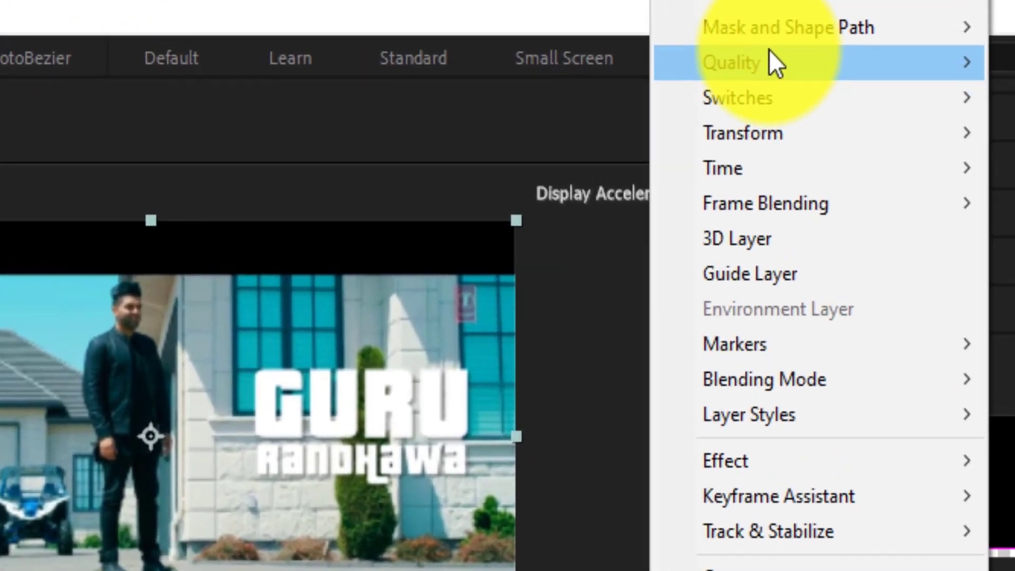
pyautogui.moveTo(769, 144)
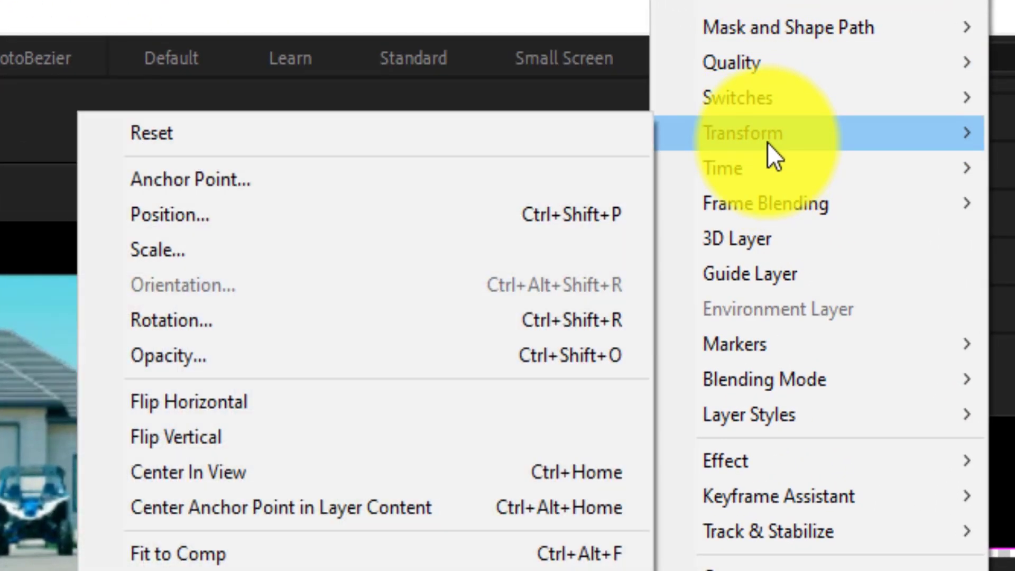
pyautogui.moveTo(771, 163)
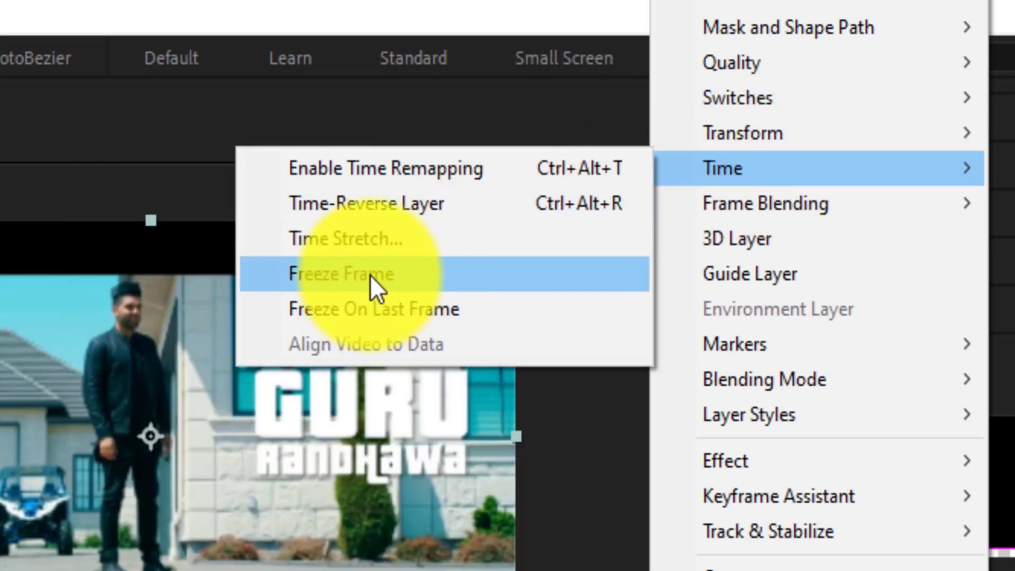
pyautogui.click(829, 166)
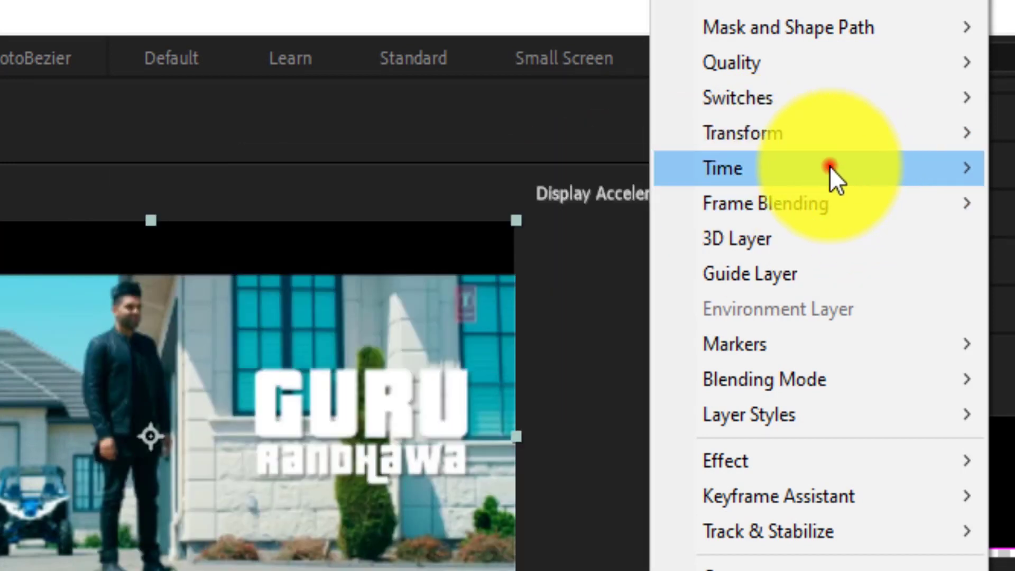
pyautogui.click(382, 274)
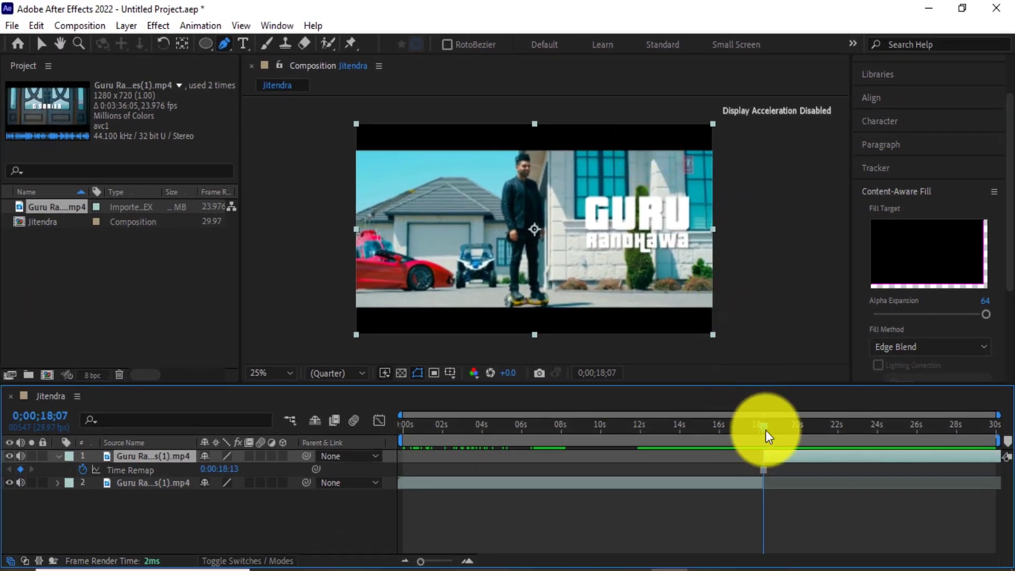
pyautogui.moveTo(762, 425); pyautogui.dragTo(761, 426)
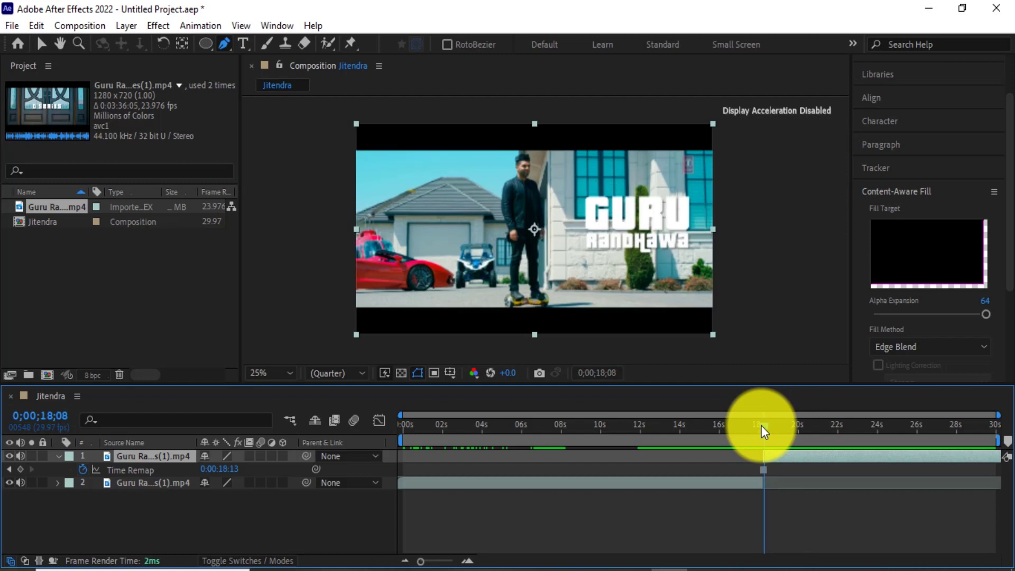
# Step: Select the top Guru layer and undo the stray Pen mask point placed on the footage
pyautogui.click(772, 455)
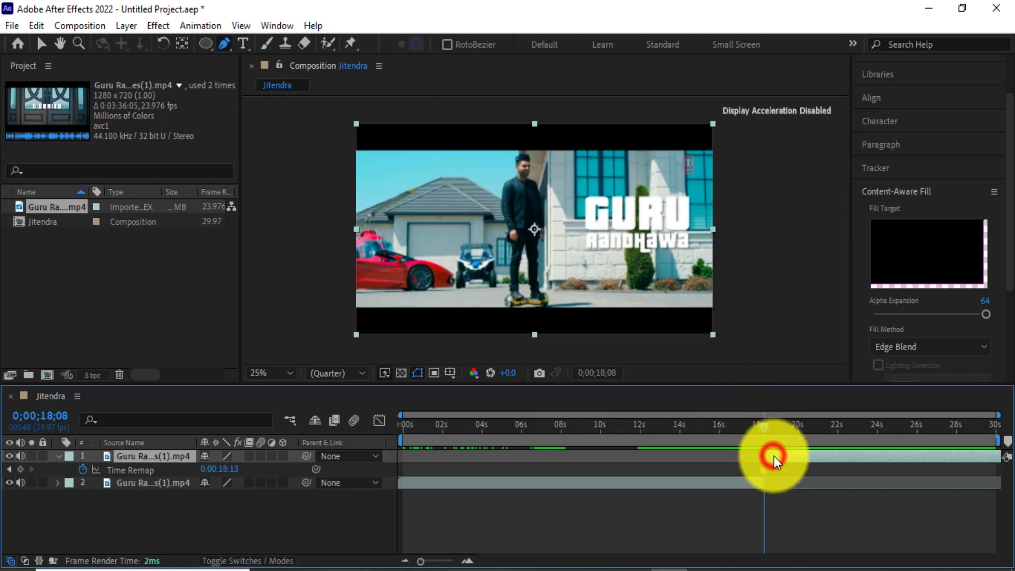
pyautogui.click(223, 43)
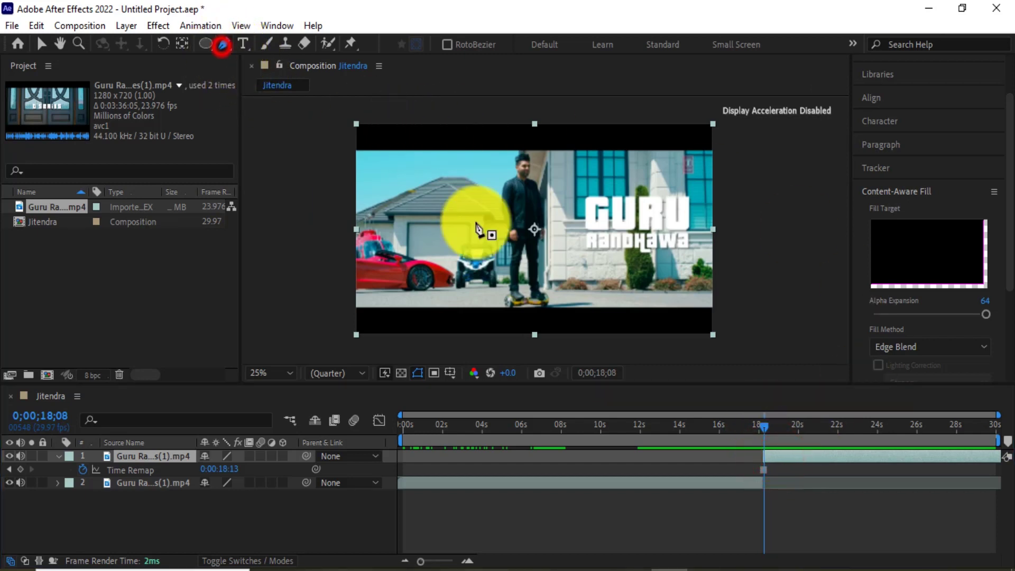
pyautogui.click(511, 289)
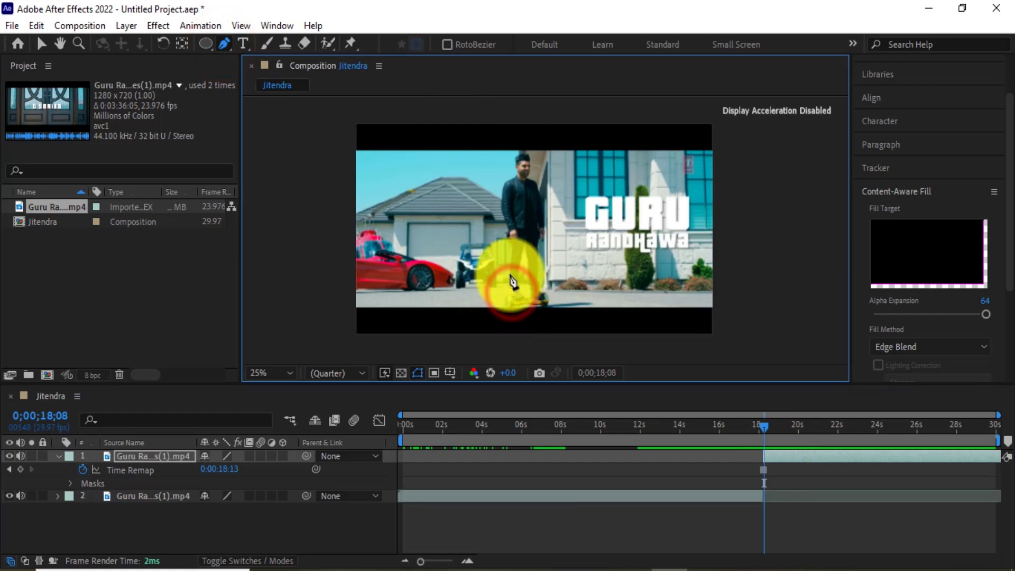
pyautogui.press('=')
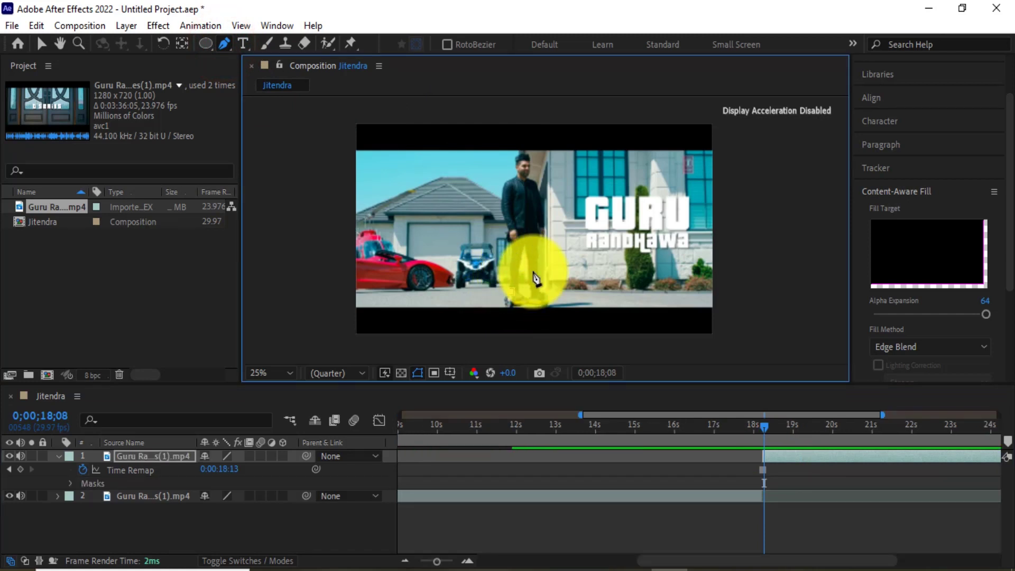
pyautogui.hotkey('ctrl', 'z')
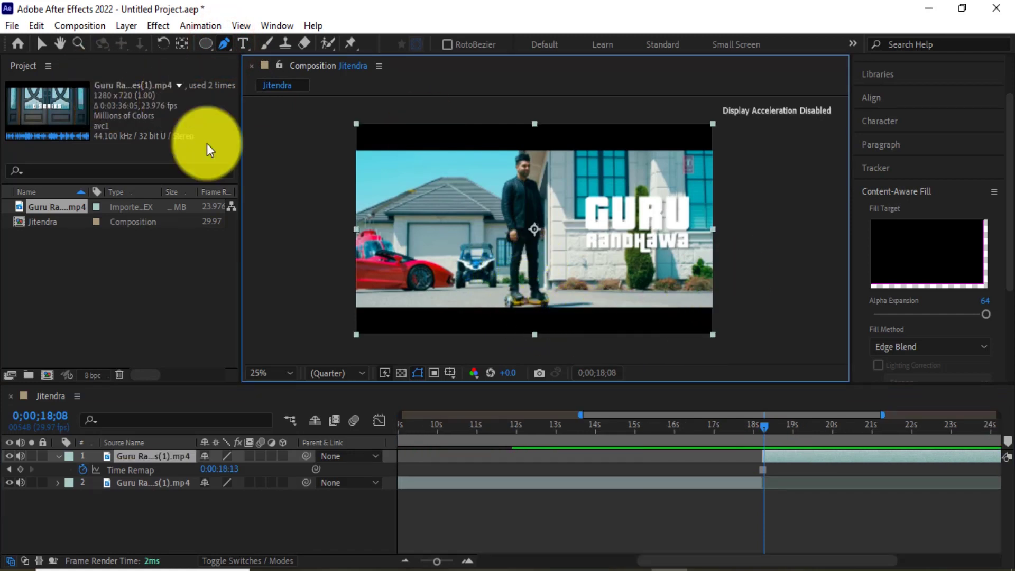
# Step: Return to the Selection tool, zoom the composition view between 25% and 33.3%, and maximize the viewer
pyautogui.click(41, 47)
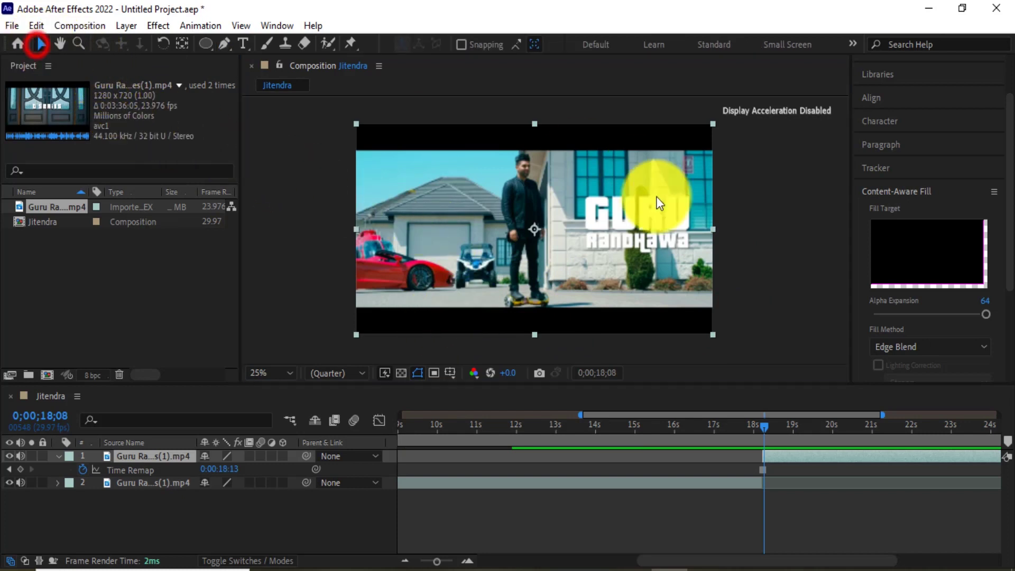
pyautogui.click(777, 243)
pyautogui.press('=')
pyautogui.press('.')
pyautogui.press('-')
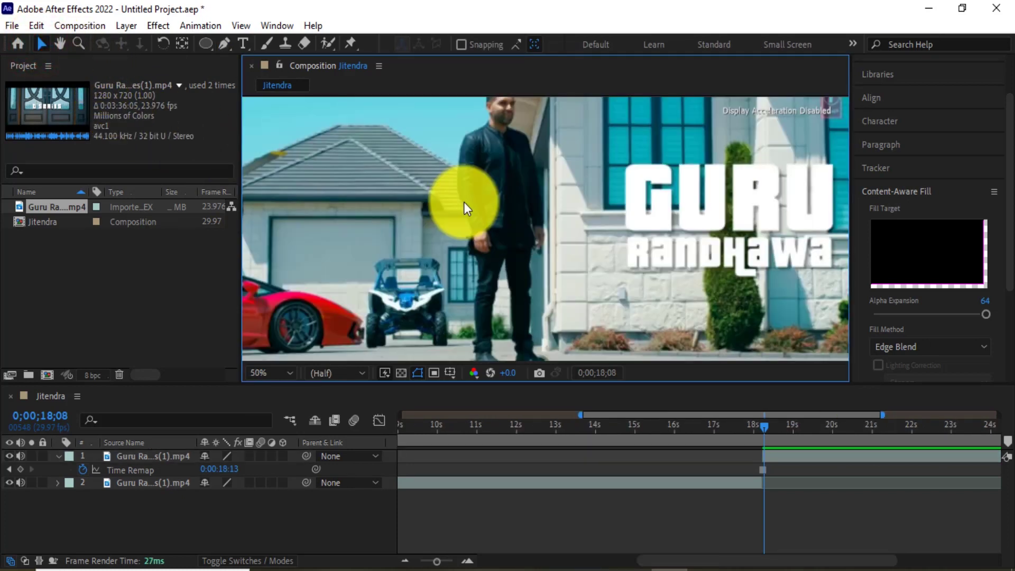
pyautogui.click(78, 44)
pyautogui.keyDown('alt'); pyautogui.click(494, 218); pyautogui.keyUp('alt')
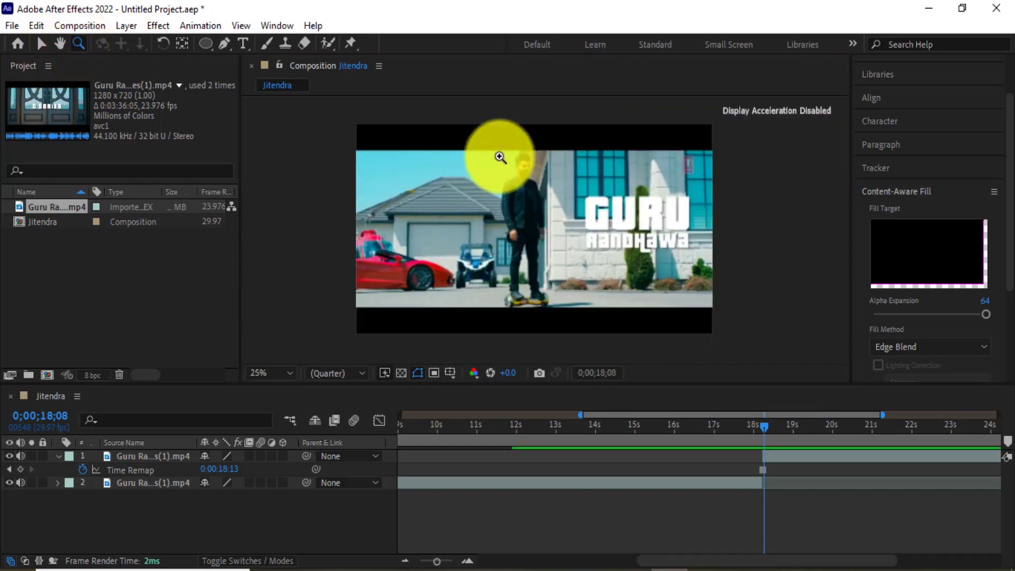
pyautogui.click(552, 308)
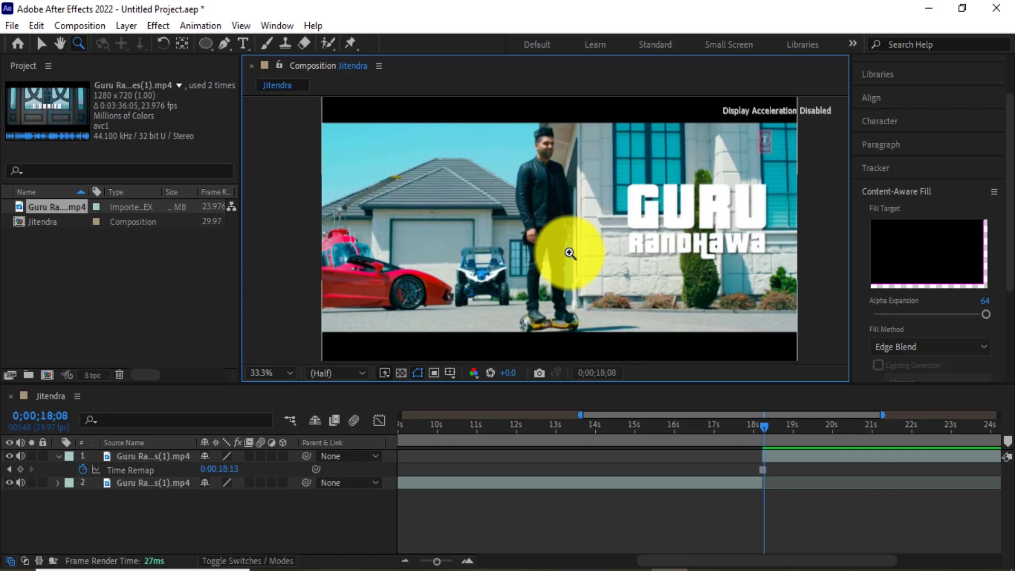
pyautogui.press('`')
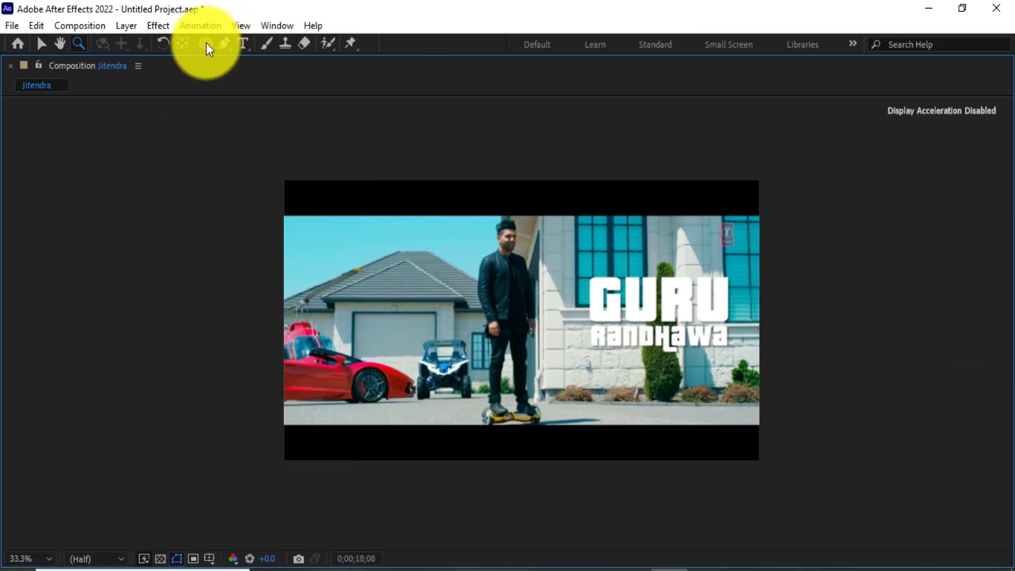
# Step: With the Pen tool active, select the top layer, maximize the viewer, and try Fit, then 50% magnification
pyautogui.click(224, 43)
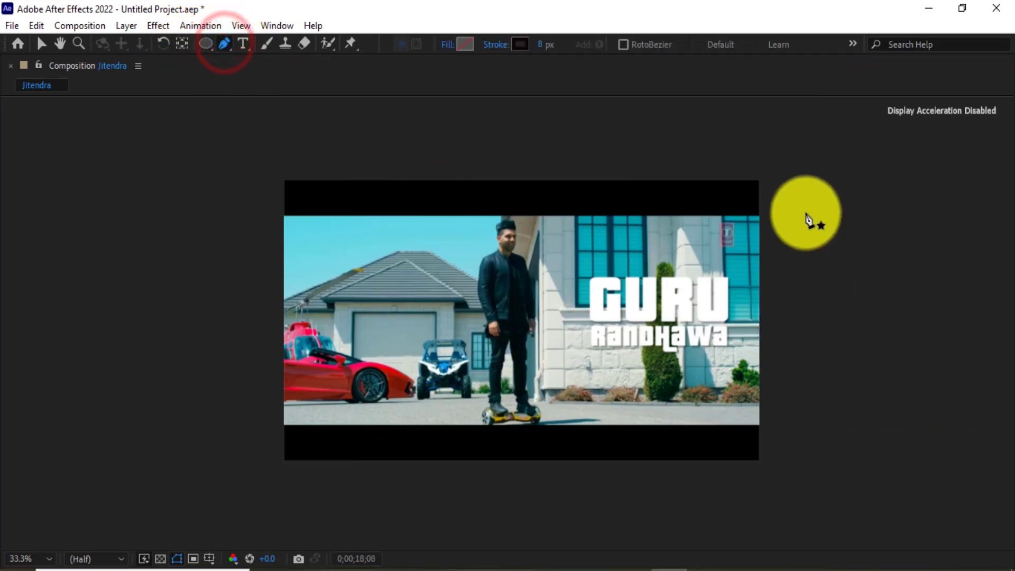
pyautogui.press('`')
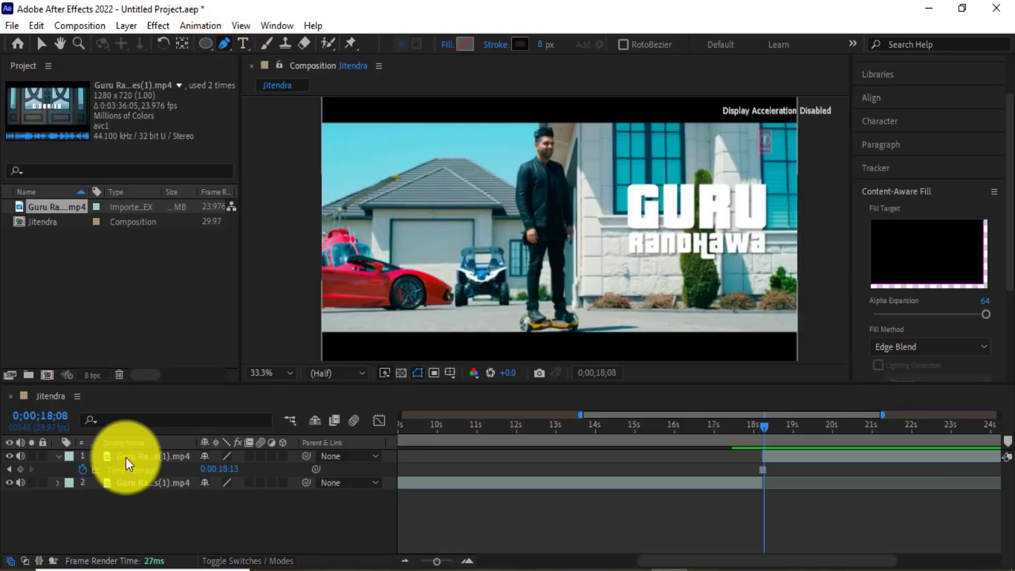
pyautogui.click(125, 458)
pyautogui.press('`')
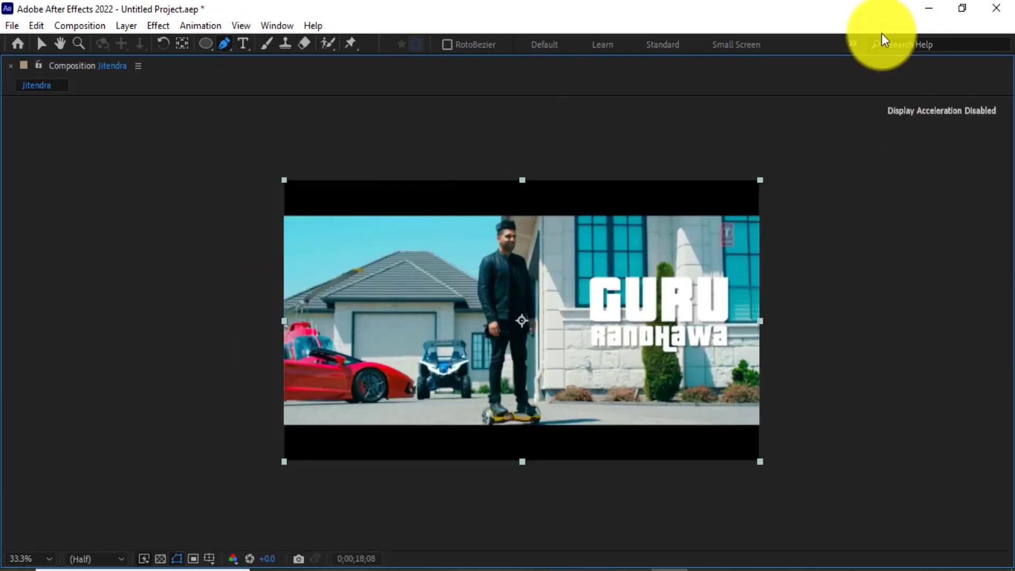
pyautogui.click(45, 557)
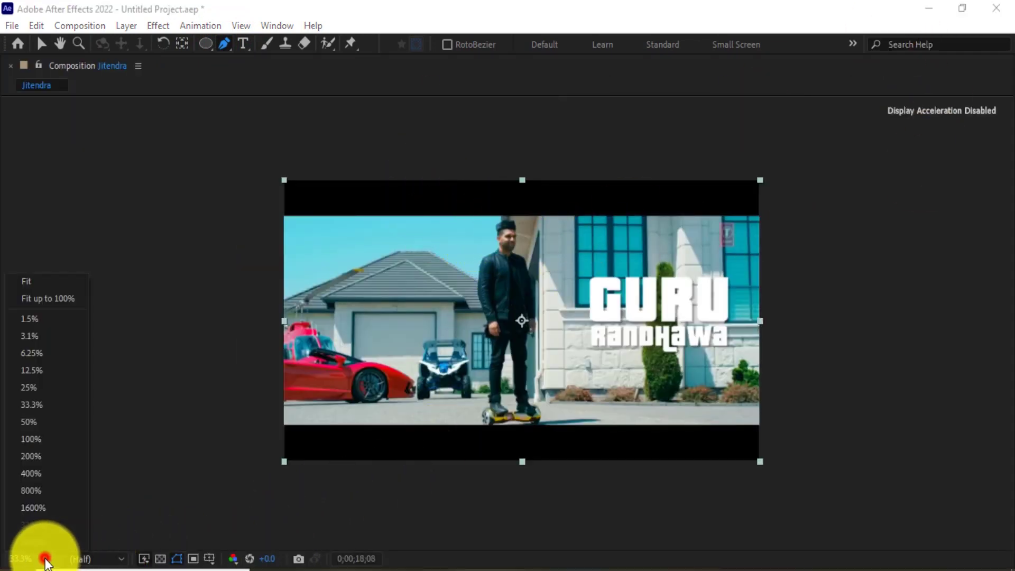
pyautogui.click(37, 285)
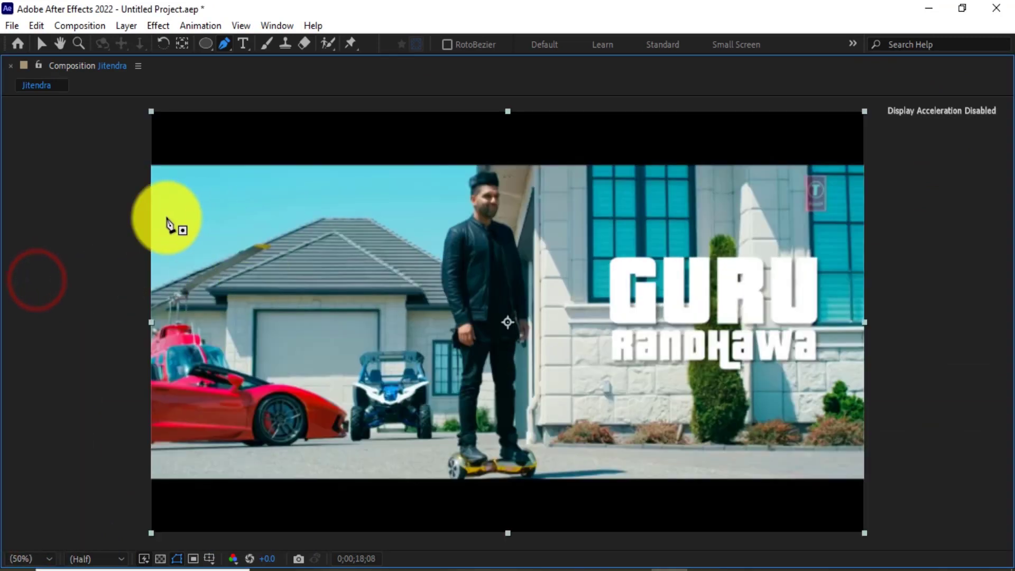
pyautogui.click(47, 559)
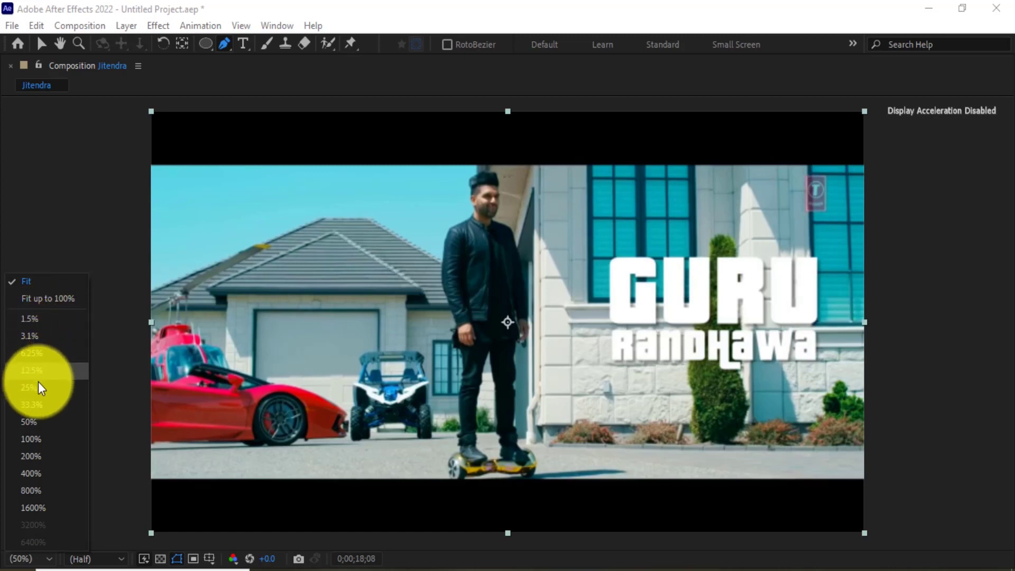
pyautogui.click(30, 421)
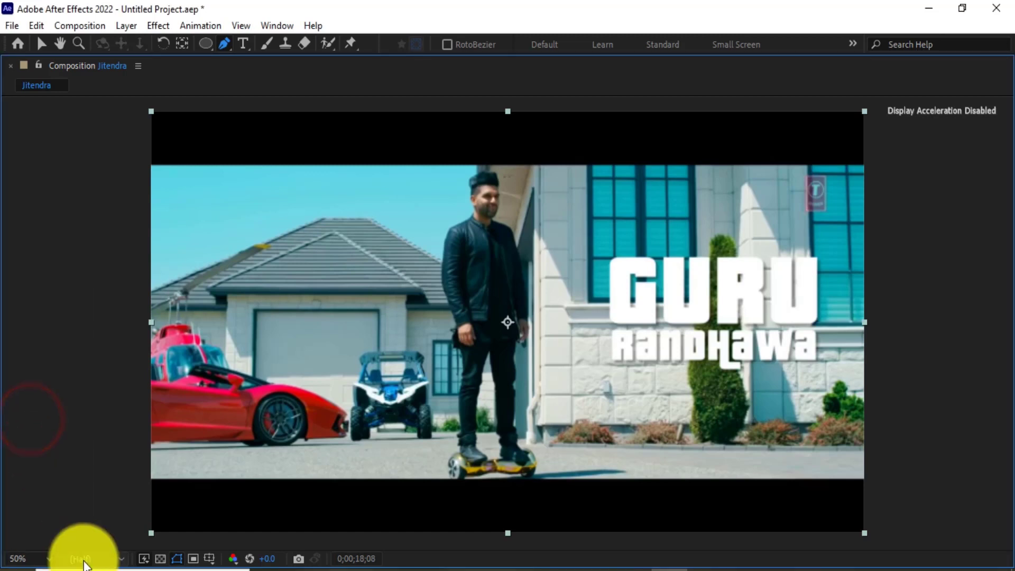
pyautogui.click(46, 559)
# Step: View the composition at 100%, full resolution, and pan to bring the legs and hoverboard into view
pyautogui.click(42, 441)
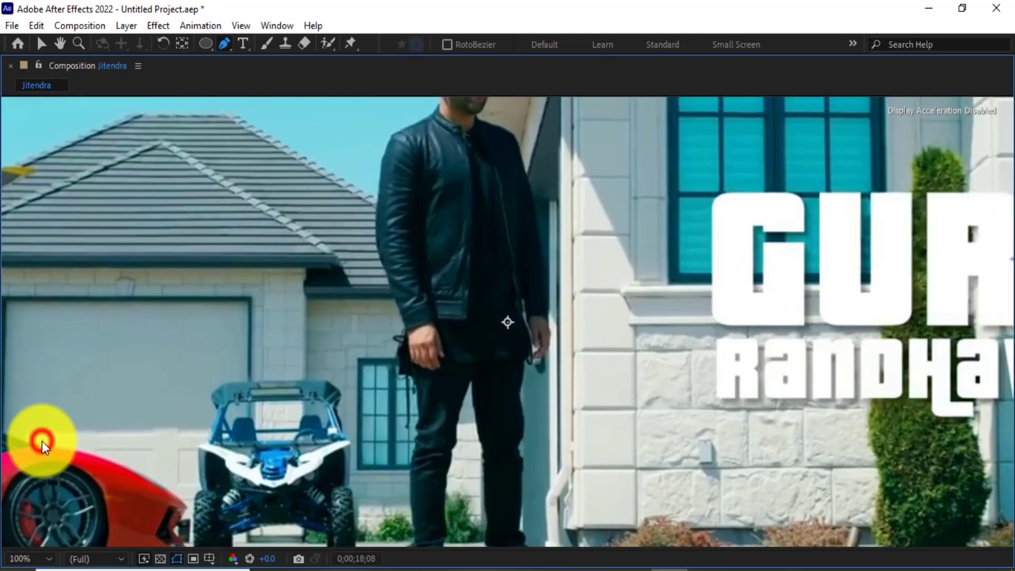
pyautogui.scroll(2, 480, 296)
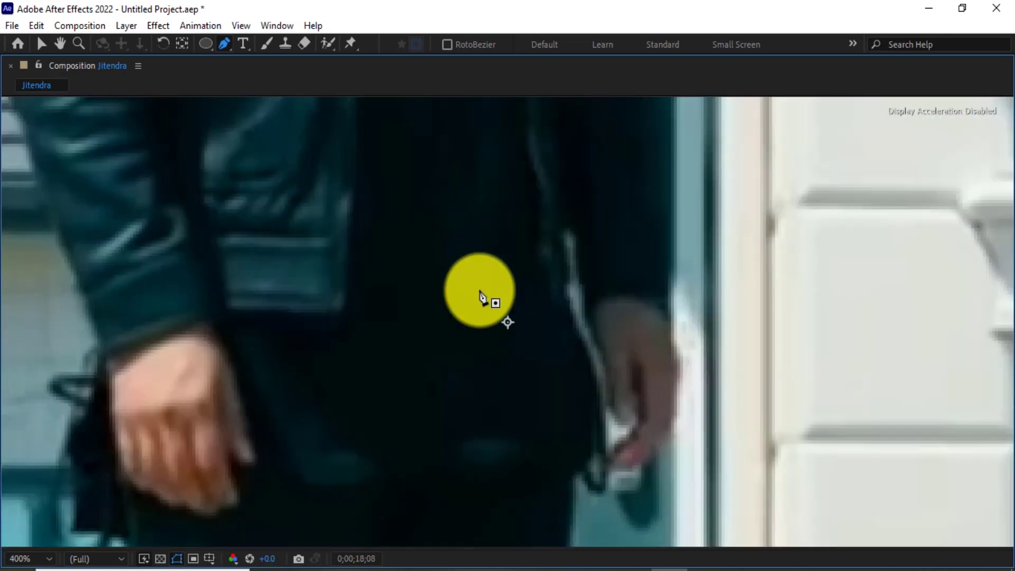
pyautogui.scroll(-4, 481, 302)
pyautogui.press('/')
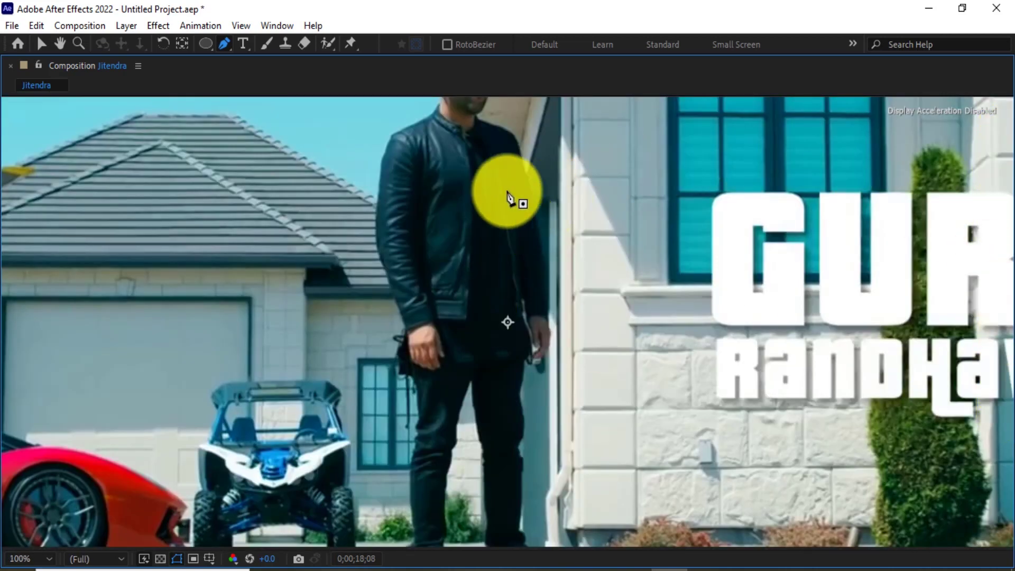
pyautogui.click(59, 44)
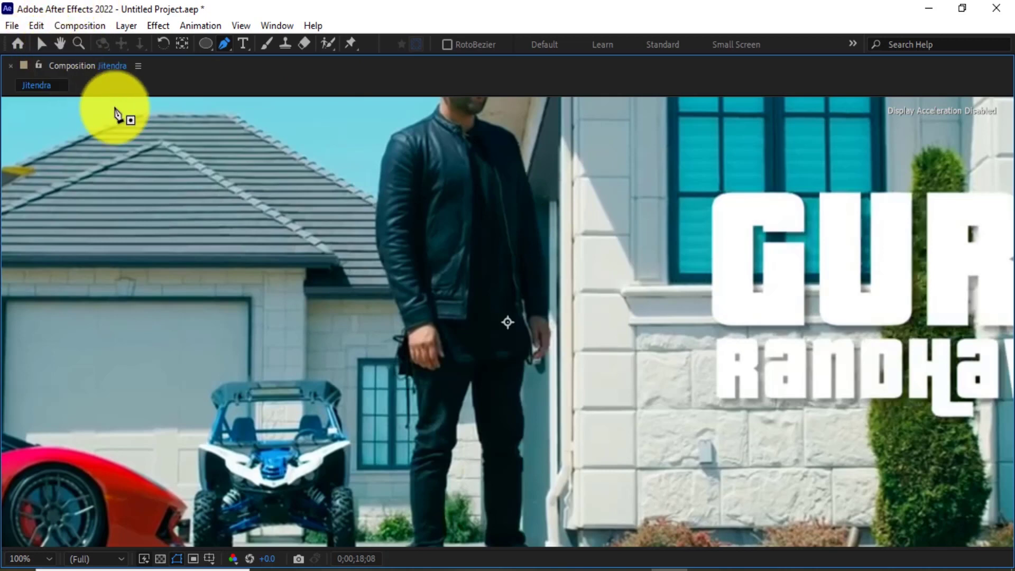
pyautogui.moveTo(452, 197); pyautogui.dragTo(464, 238)
pyautogui.moveTo(468, 309); pyautogui.dragTo(465, 266)
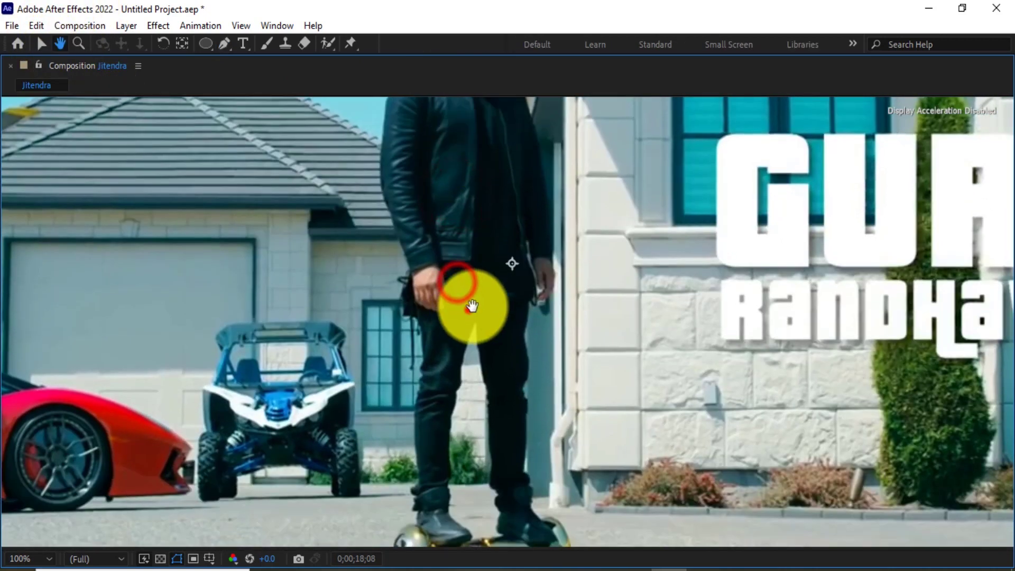
pyautogui.press('g')
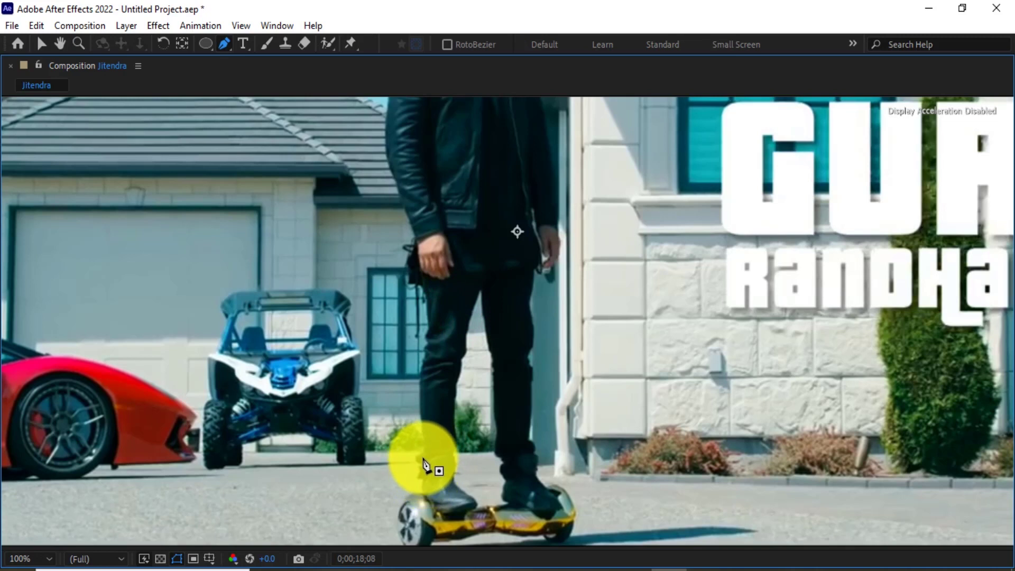
# Step: Start the mask outline at the left leg and trace it up toward the hand
pyautogui.click(424, 445)
pyautogui.click(421, 421)
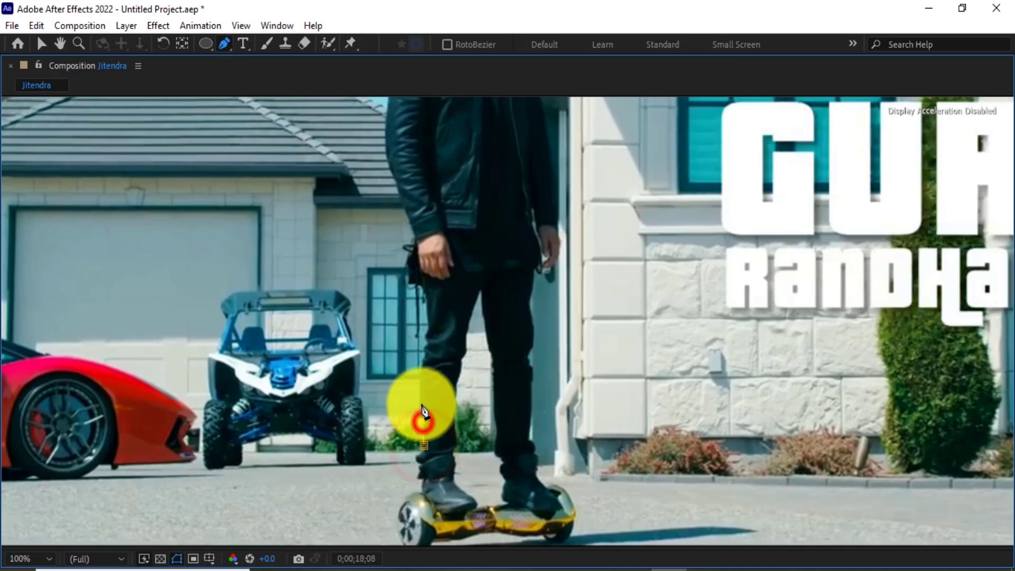
pyautogui.click(421, 403)
pyautogui.click(421, 384)
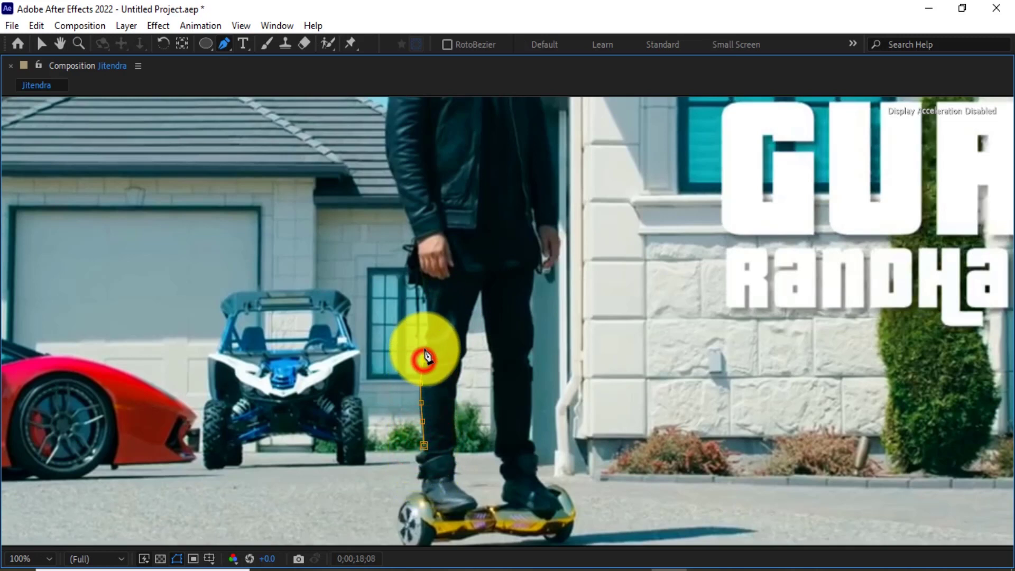
pyautogui.click(427, 308)
pyautogui.click(425, 291)
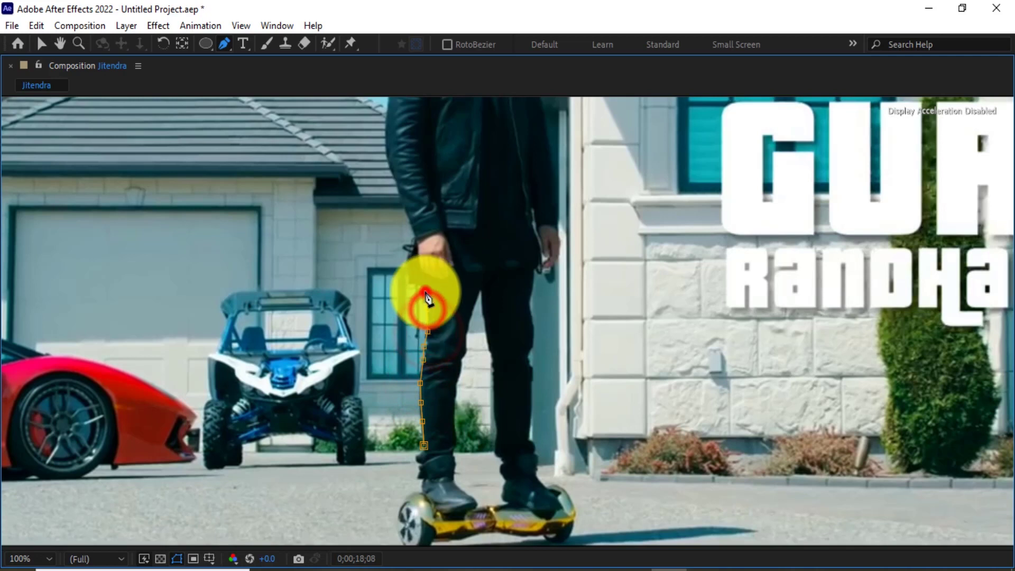
pyautogui.click(411, 283)
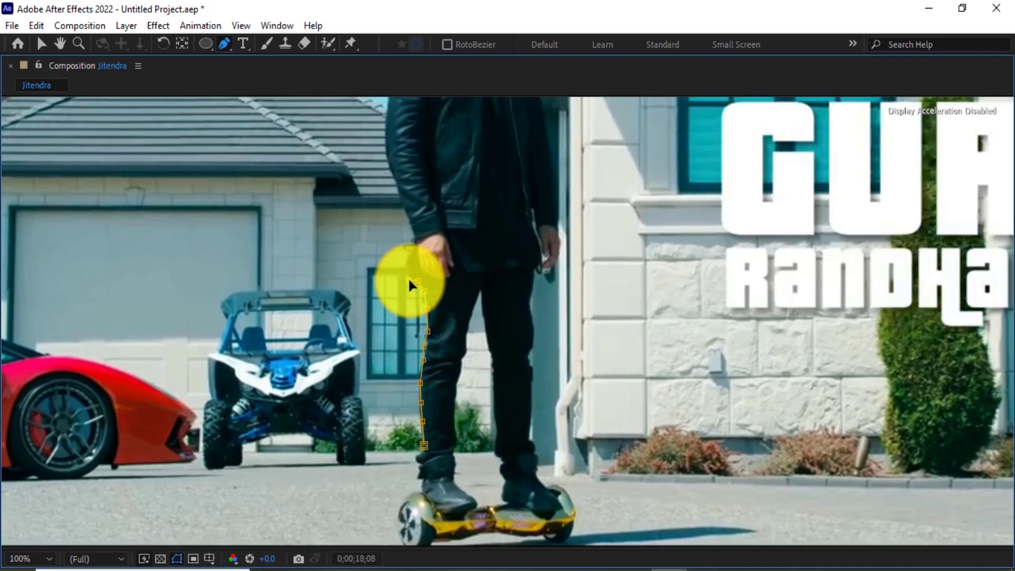
pyautogui.press('`')
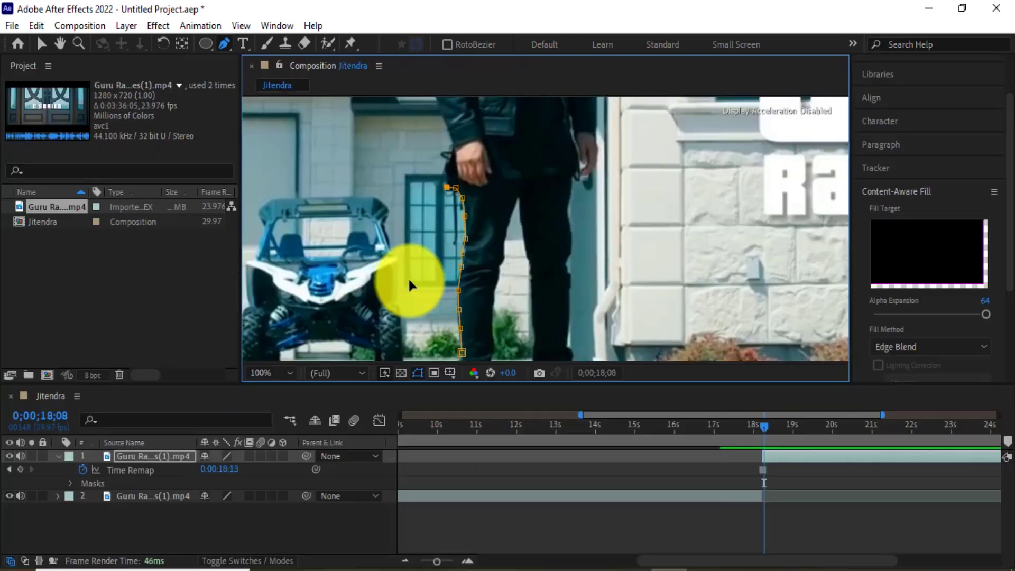
pyautogui.press('`')
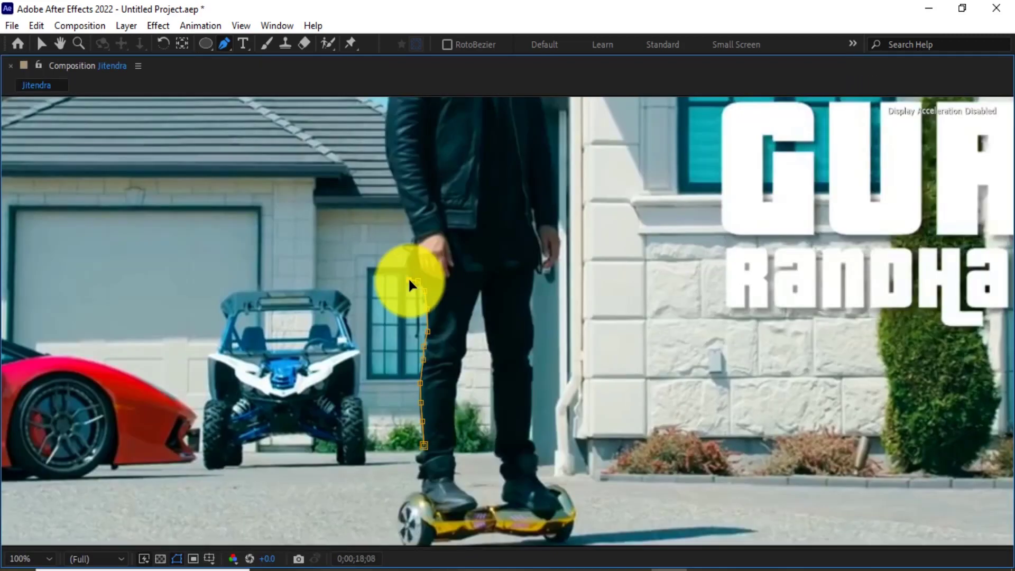
# Step: Add mask points up the left arm to the jacket's edge, then pan up to the shoulders and head
pyautogui.click(406, 265)
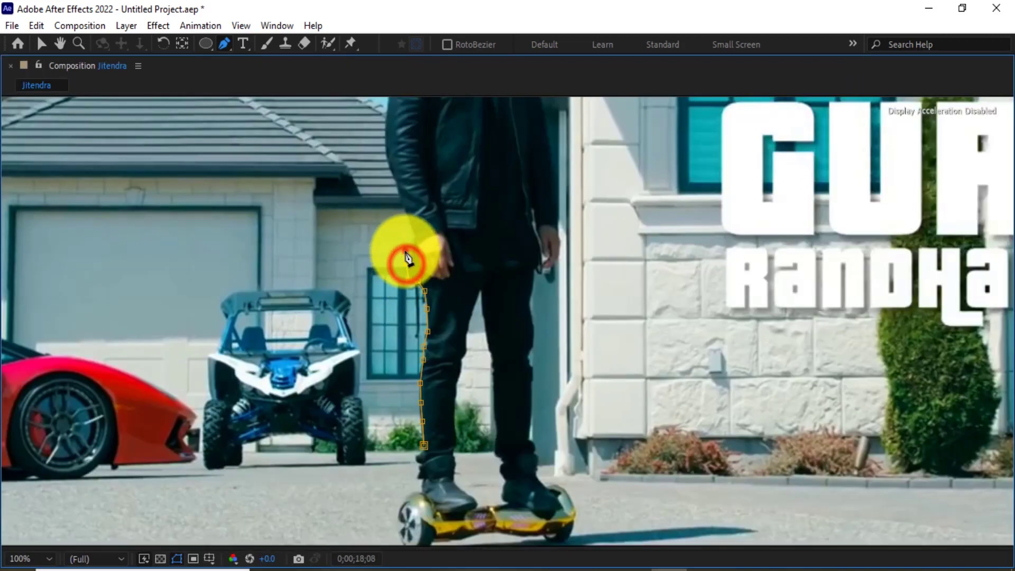
pyautogui.click(409, 250)
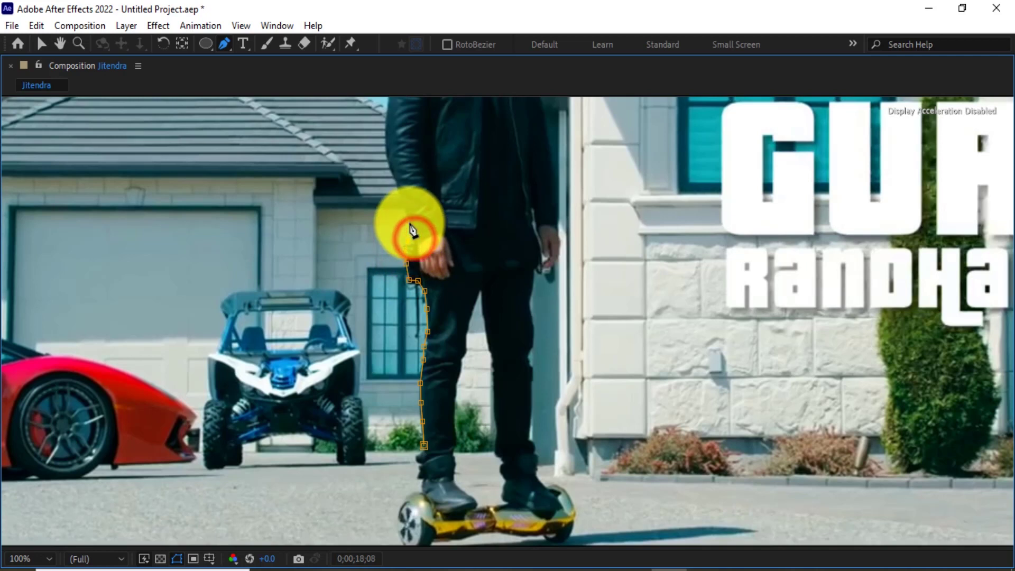
pyautogui.click(416, 239)
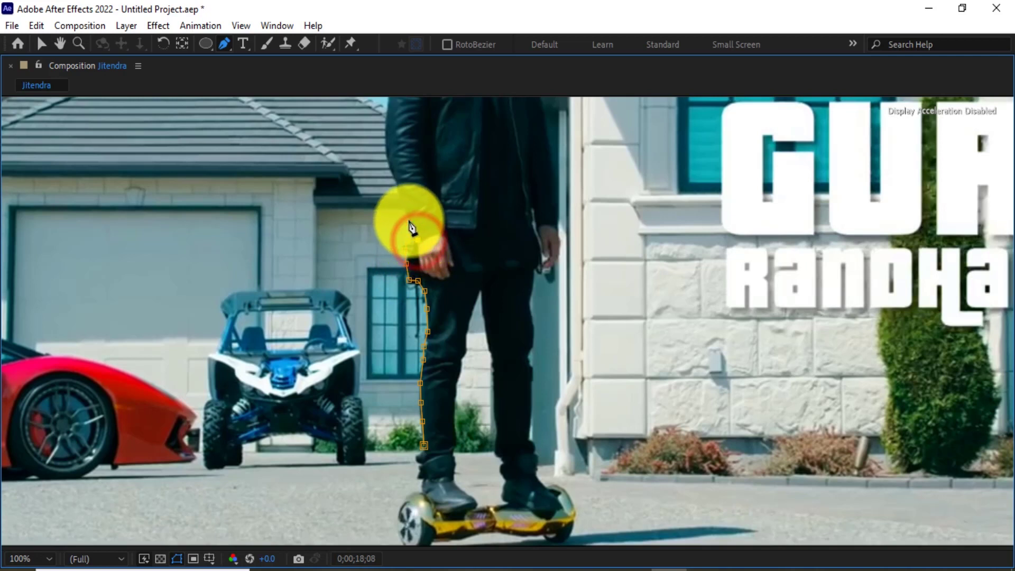
pyautogui.click(408, 220)
pyautogui.click(391, 164)
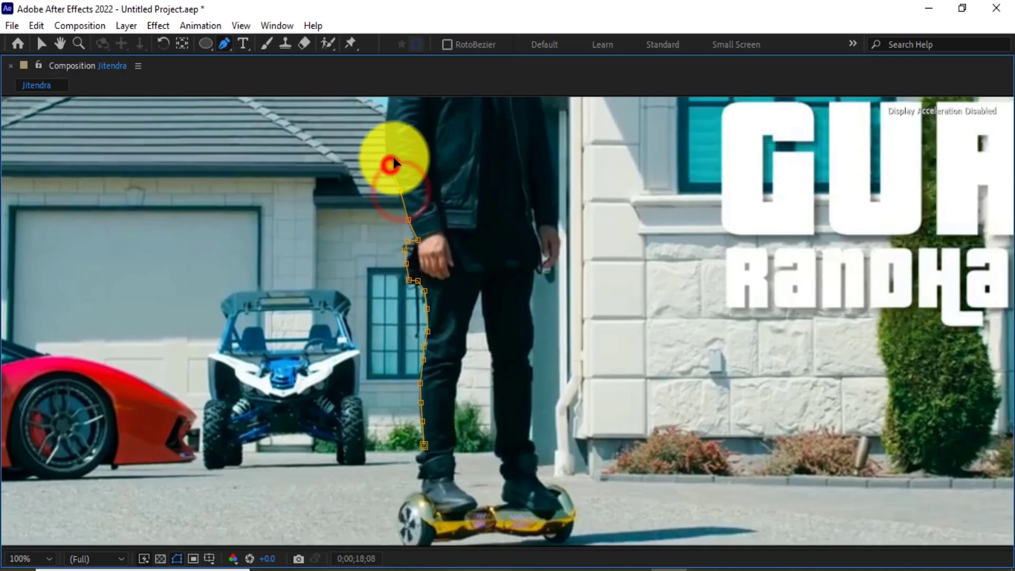
pyautogui.moveTo(392, 165); pyautogui.dragTo(421, 263)
pyautogui.press('g')
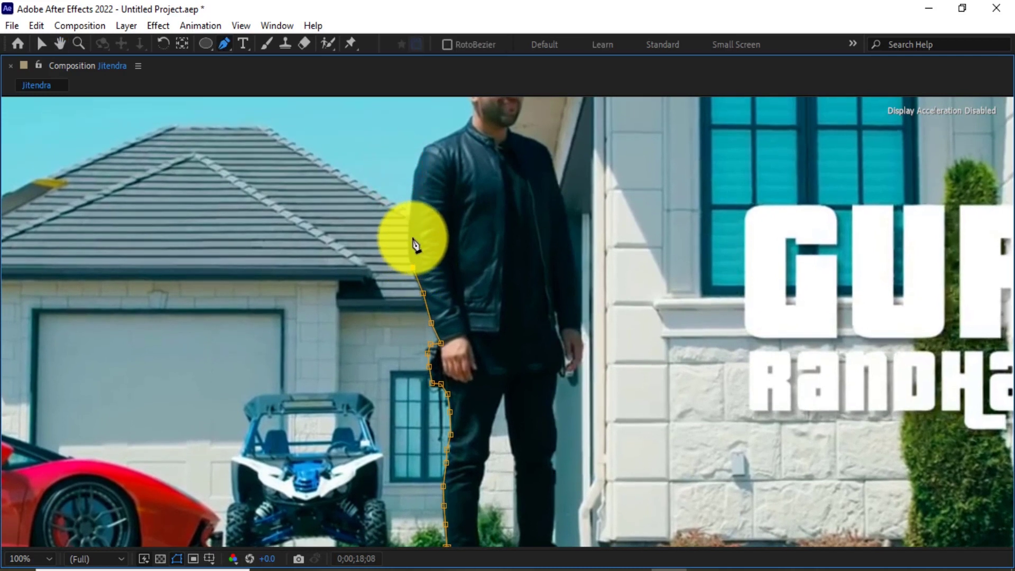
# Step: Trace the mask up the left shoulder and neck and around the head
pyautogui.click(408, 246)
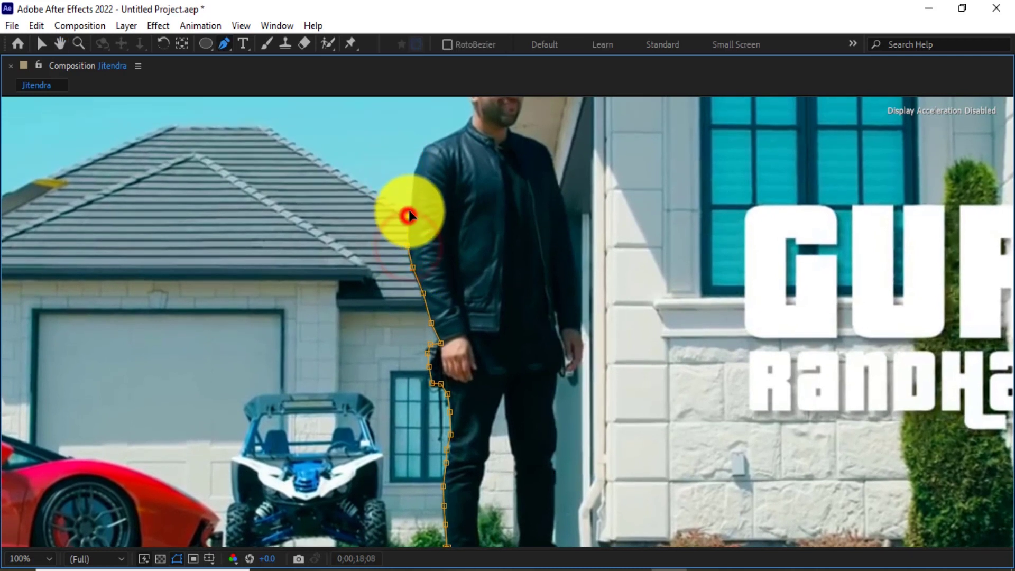
pyautogui.click(414, 186)
pyautogui.click(415, 168)
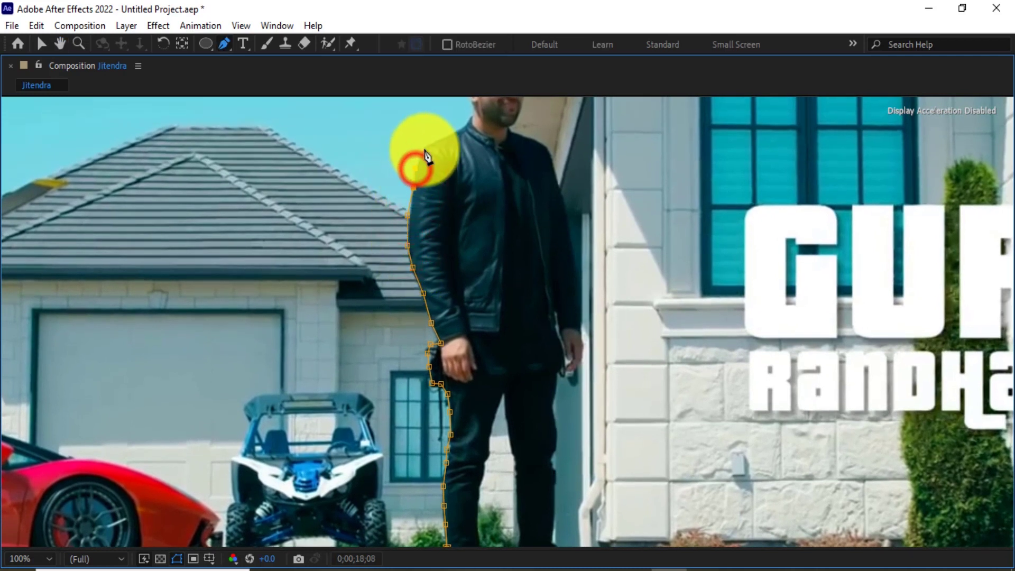
pyautogui.click(424, 149)
pyautogui.click(439, 138)
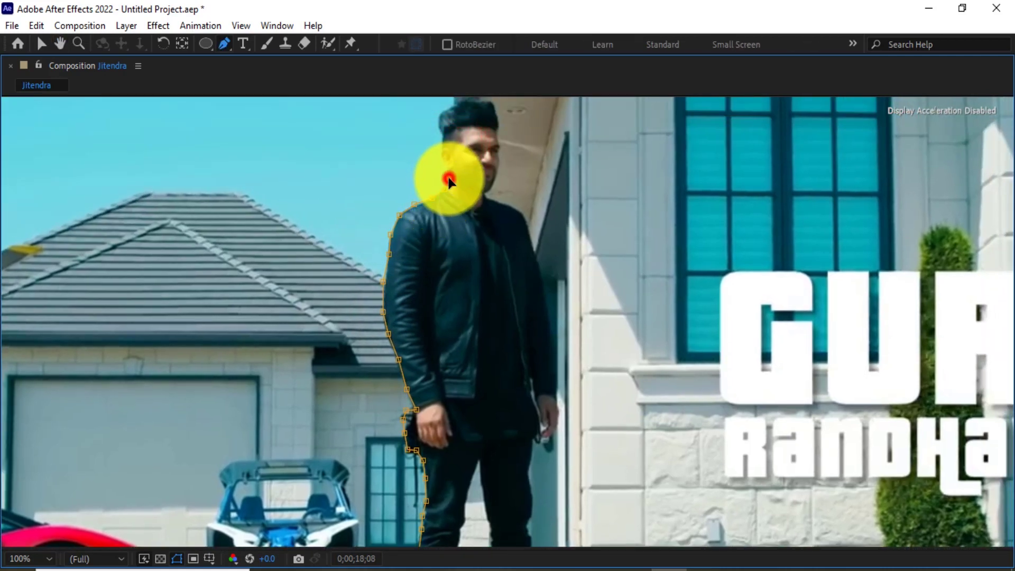
pyautogui.click(446, 162)
pyautogui.click(444, 117)
pyautogui.click(464, 102)
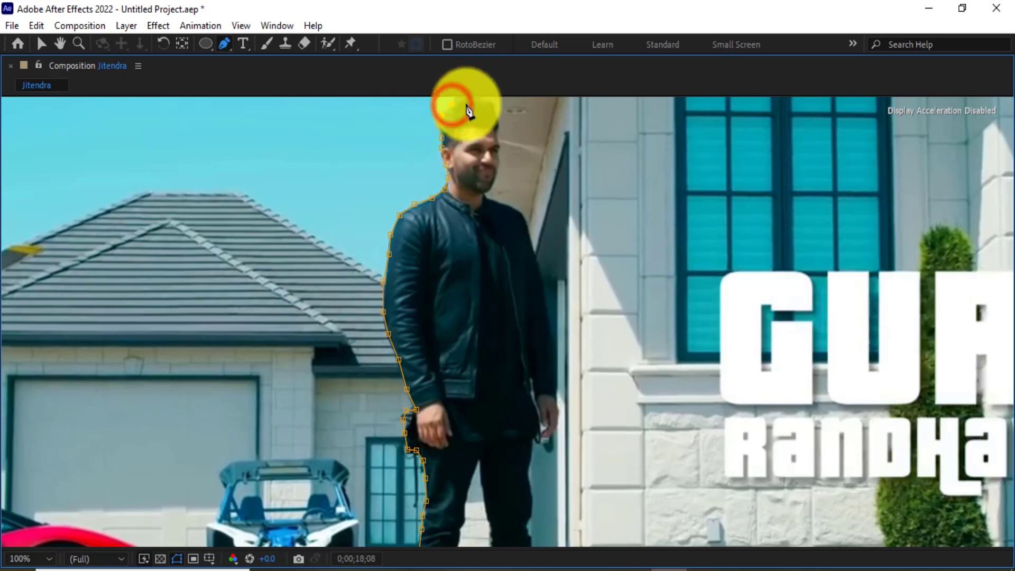
pyautogui.click(481, 117)
pyautogui.click(496, 130)
pyautogui.click(499, 164)
pyautogui.click(485, 212)
# Step: Continue the mask down the body's right side and right leg to the foot
pyautogui.click(521, 233)
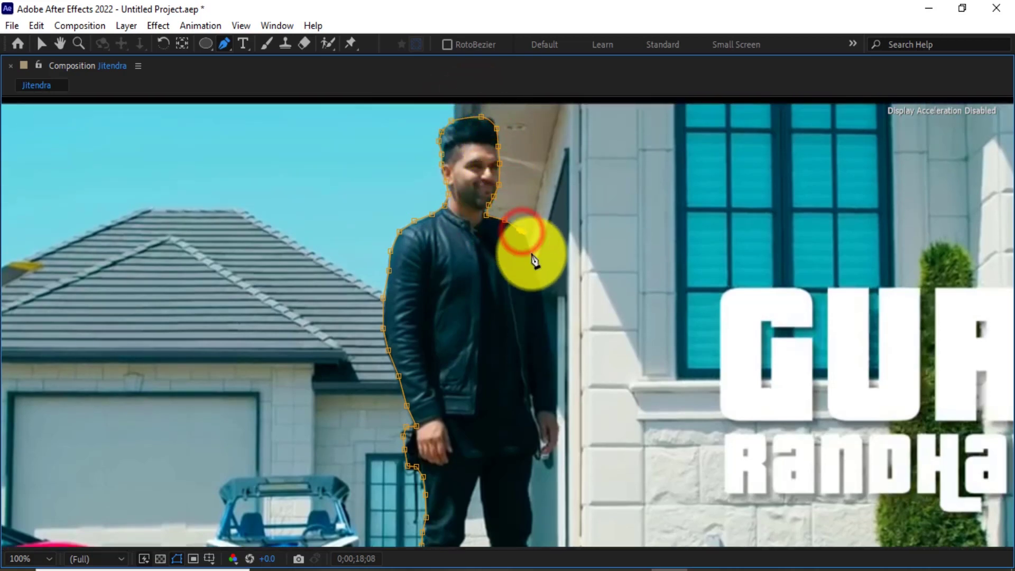
pyautogui.click(528, 263)
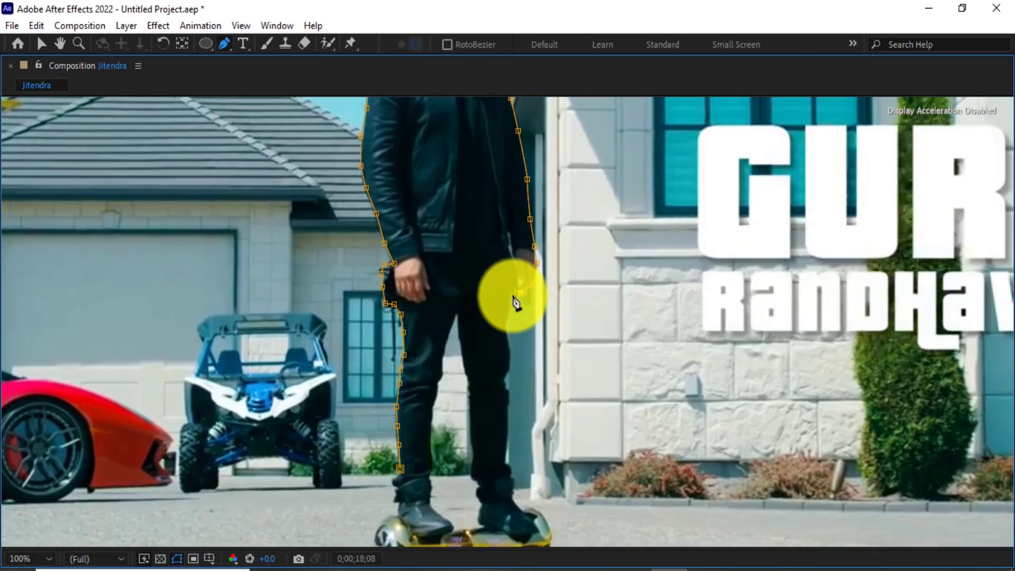
pyautogui.click(509, 312)
pyautogui.click(509, 343)
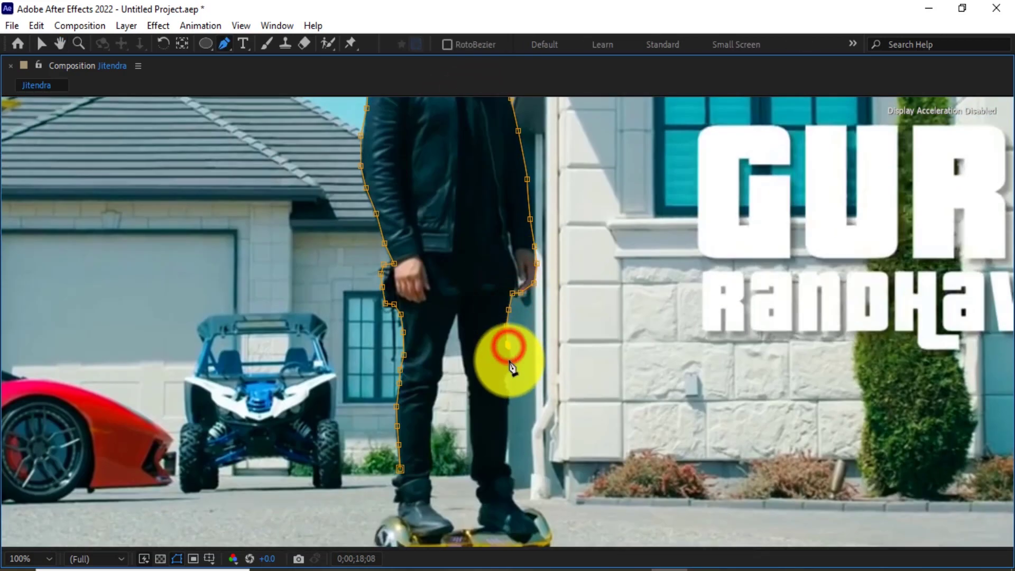
pyautogui.click(508, 361)
pyautogui.scroll(-3, 498, 312)
pyautogui.click(494, 381)
pyautogui.scroll(-2, 495, 360)
pyautogui.click(498, 350)
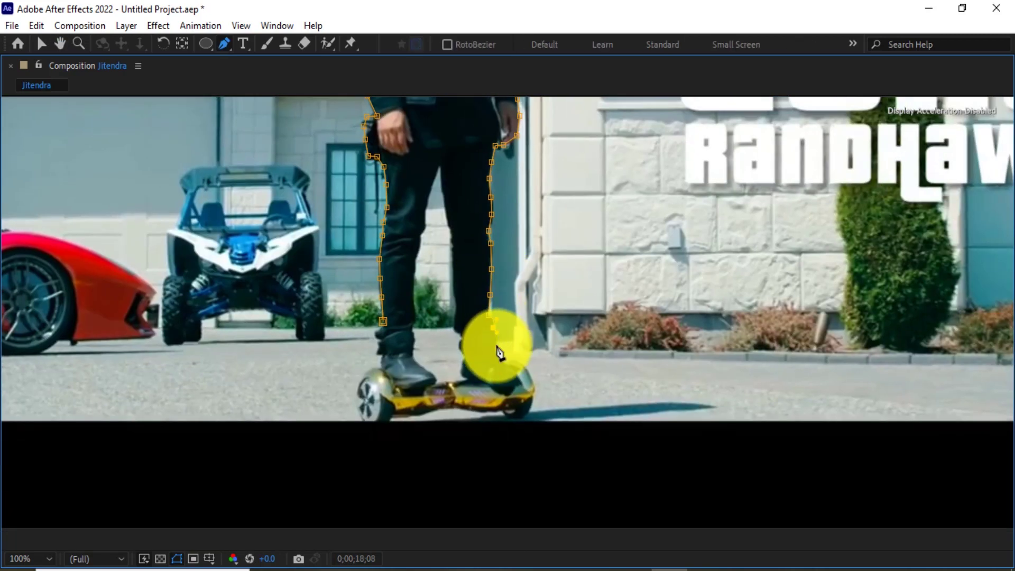
# Step: Trace around the hoverboard's right end, underside and left end, then close the mask at the left leg
pyautogui.click(531, 405)
pyautogui.click(514, 418)
pyautogui.click(499, 411)
pyautogui.click(481, 414)
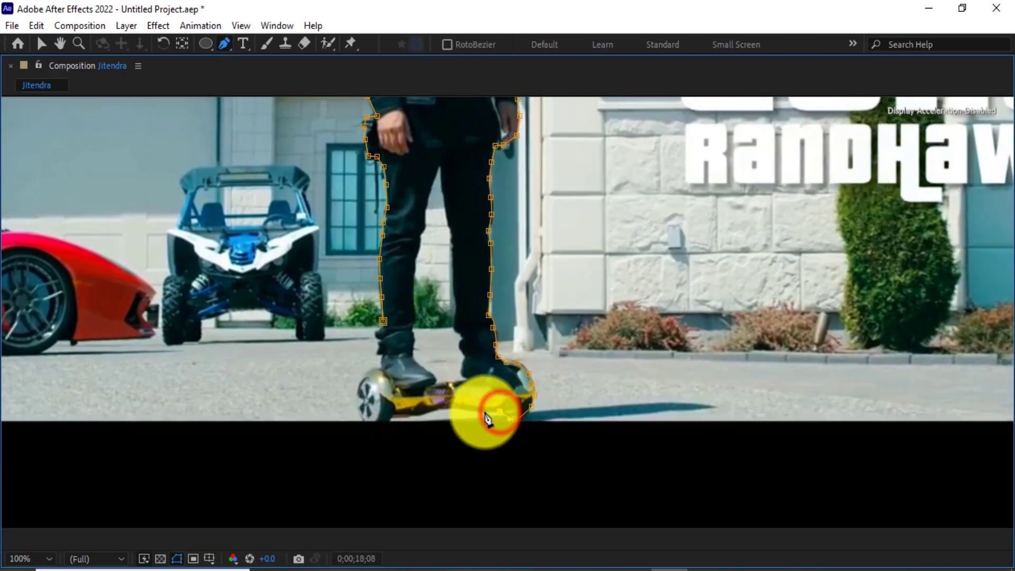
pyautogui.click(457, 403)
pyautogui.click(437, 408)
pyautogui.click(424, 412)
pyautogui.click(392, 417)
pyautogui.scroll(-2, 389, 414)
pyautogui.click(363, 422)
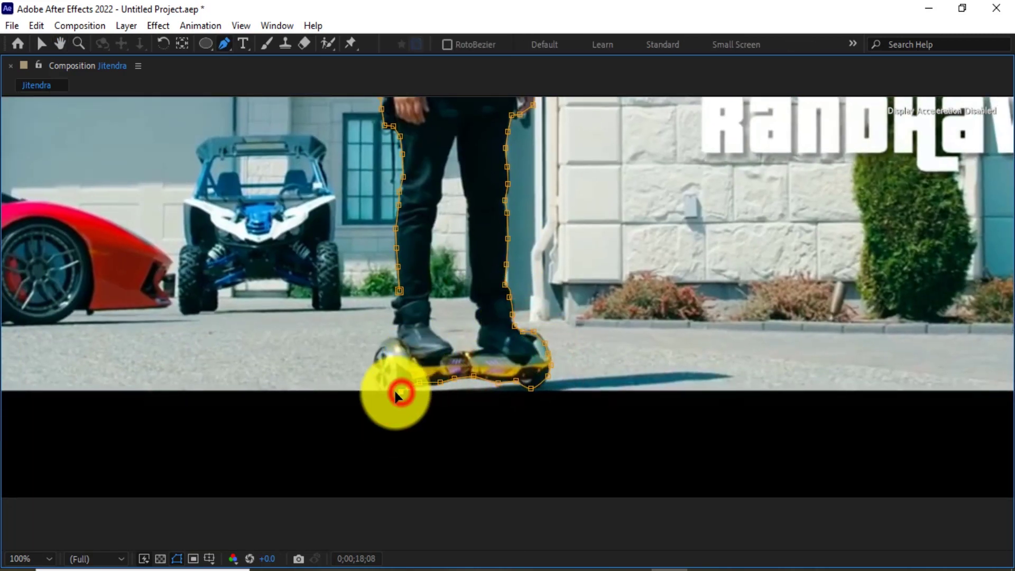
pyautogui.click(354, 391)
pyautogui.click(372, 369)
pyautogui.click(394, 323)
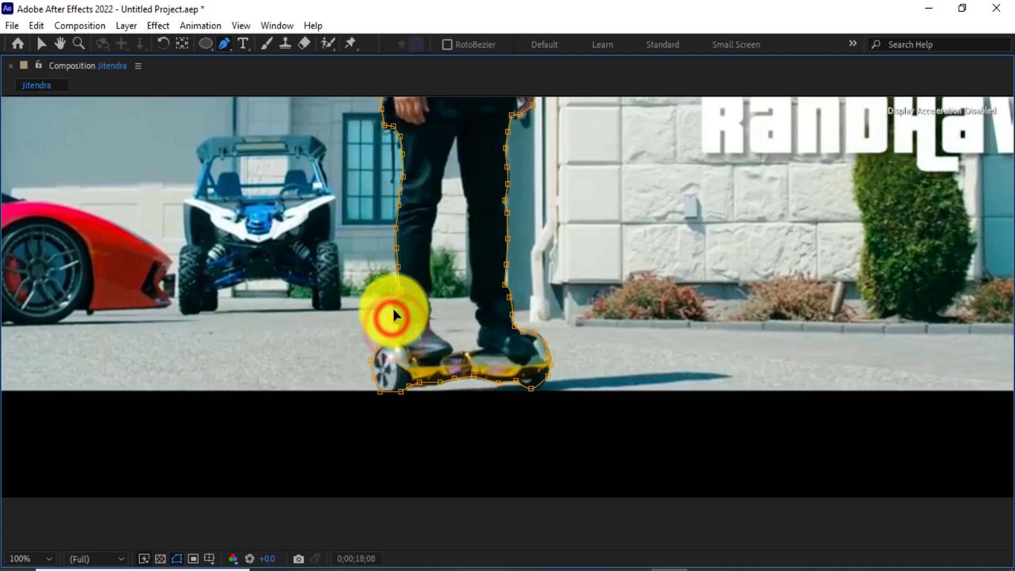
pyautogui.click(393, 311)
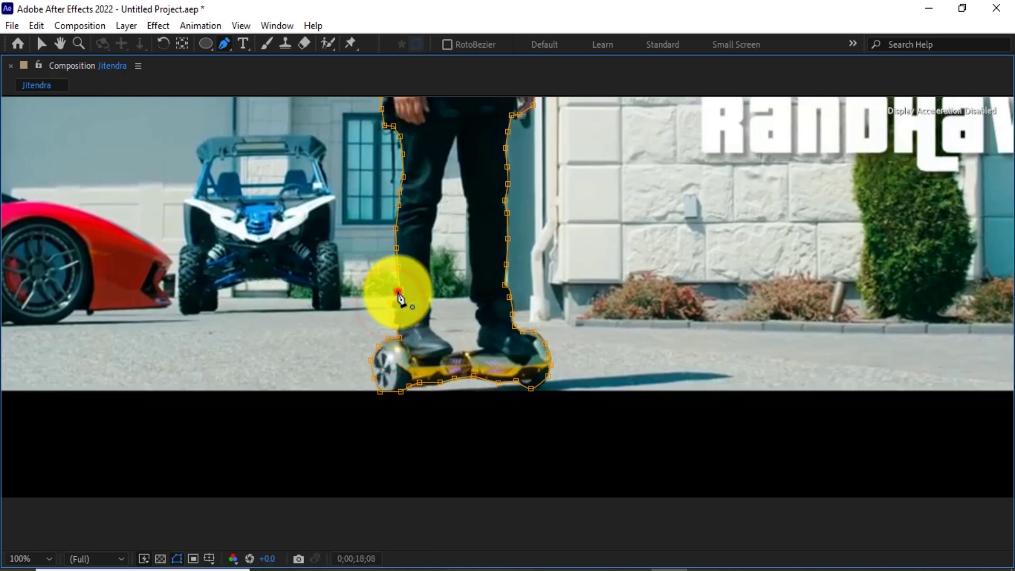
pyautogui.click(398, 291)
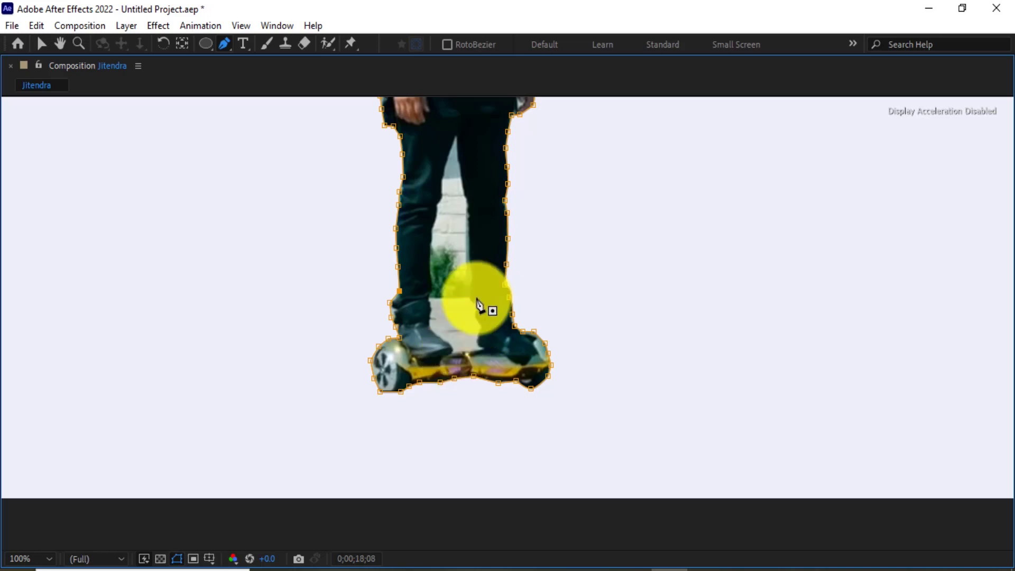
# Step: Zoom the composition view out and restore the project and timeline panels around the viewer
pyautogui.scroll(-2, 426, 335)
pyautogui.scroll(4, 426, 335)
pyautogui.scroll(-4, 426, 335)
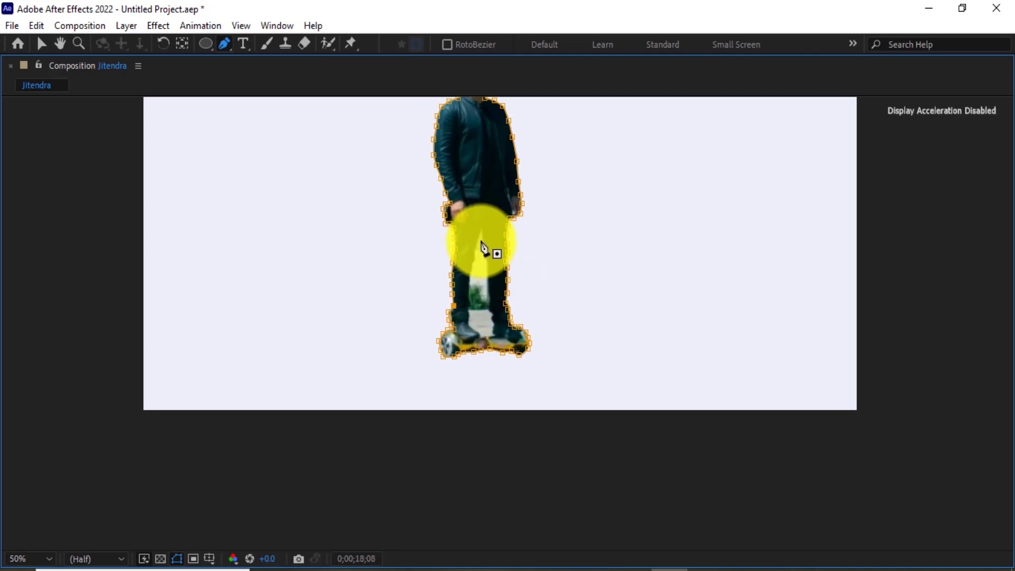
pyautogui.press('`')
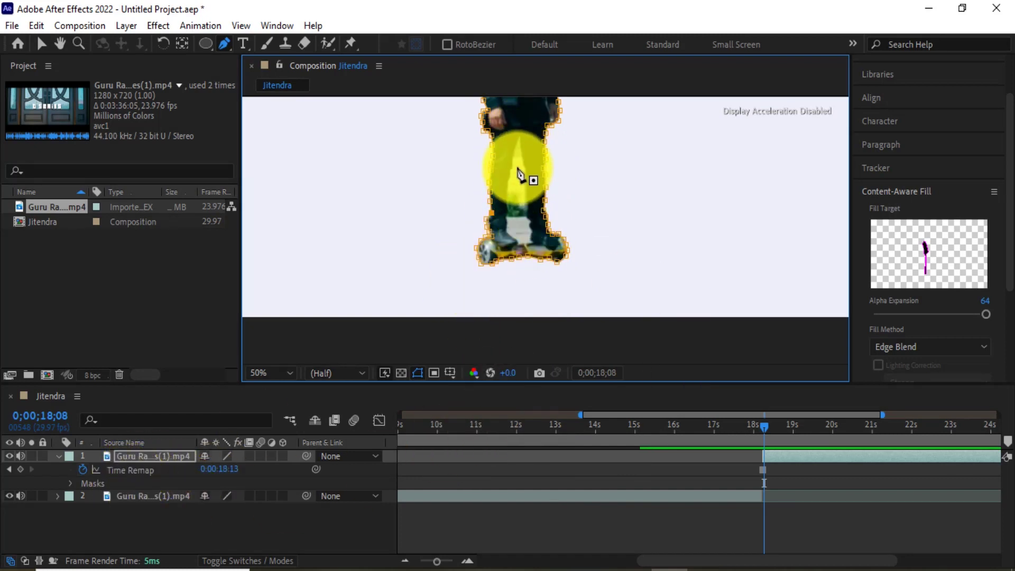
# Step: Start a second mask in the gap between the legs, tracing downward, and view it at full size
pyautogui.click(518, 142)
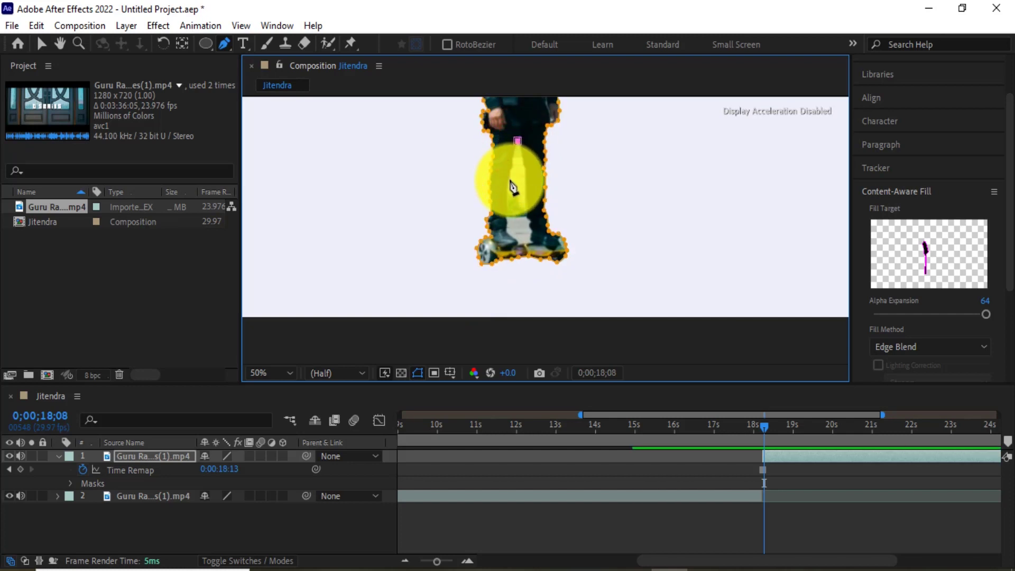
pyautogui.click(513, 159)
pyautogui.click(510, 179)
pyautogui.click(508, 200)
pyautogui.click(508, 219)
pyautogui.click(519, 239)
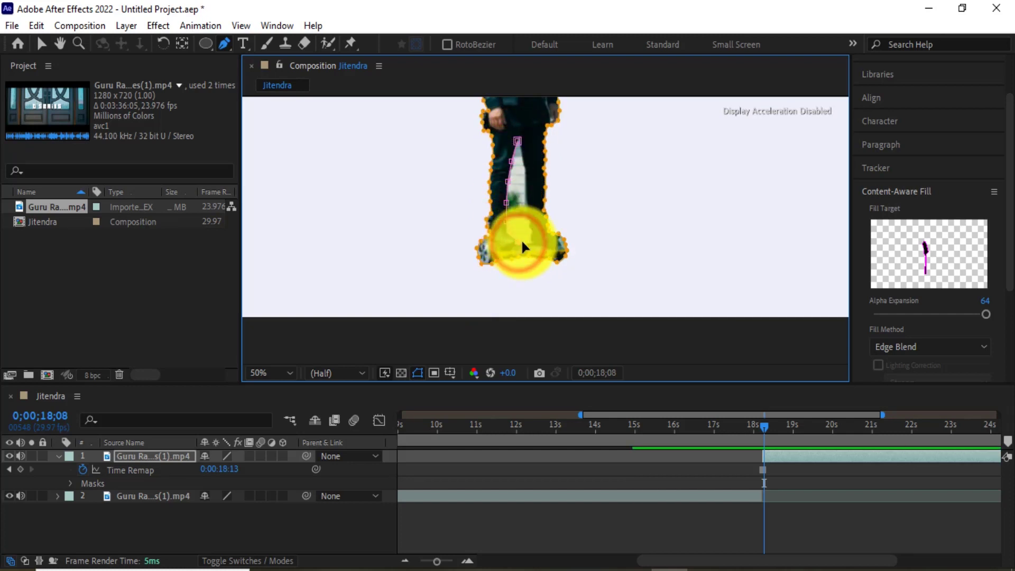
pyautogui.press('`')
pyautogui.click(30, 559)
pyautogui.click(32, 437)
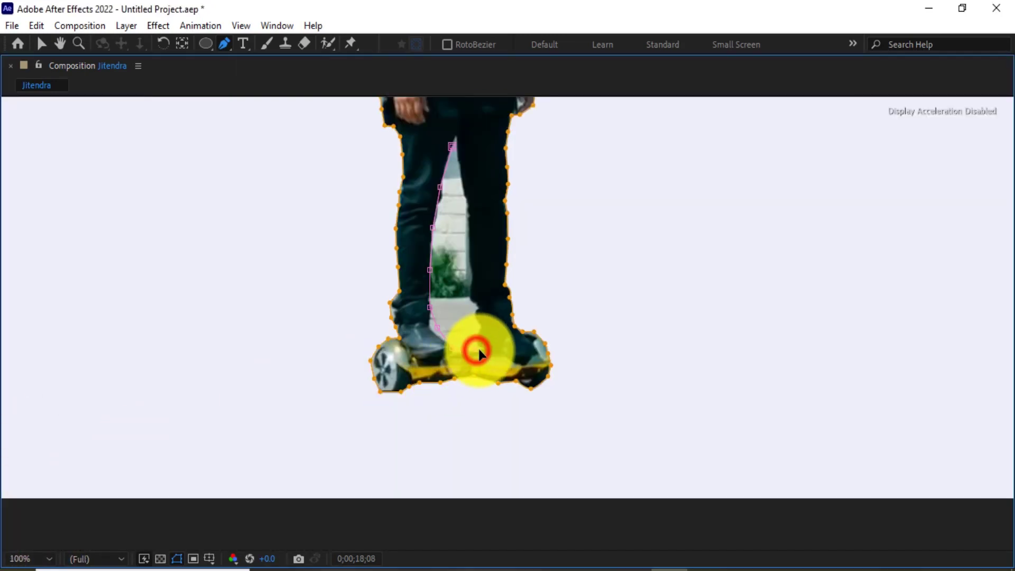
# Step: Add points up the leg gap's right side, close the second mask, and restore the full workspace
pyautogui.click(477, 349)
pyautogui.click(480, 327)
pyautogui.click(476, 305)
pyautogui.click(471, 264)
pyautogui.click(470, 227)
pyautogui.click(467, 200)
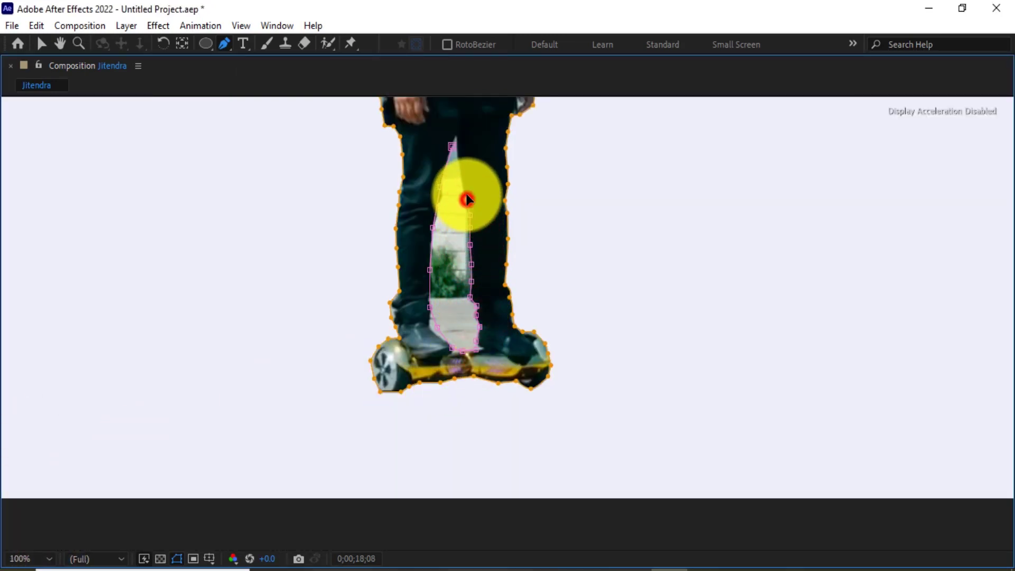
pyautogui.click(463, 182)
pyautogui.click(455, 158)
pyautogui.click(451, 147)
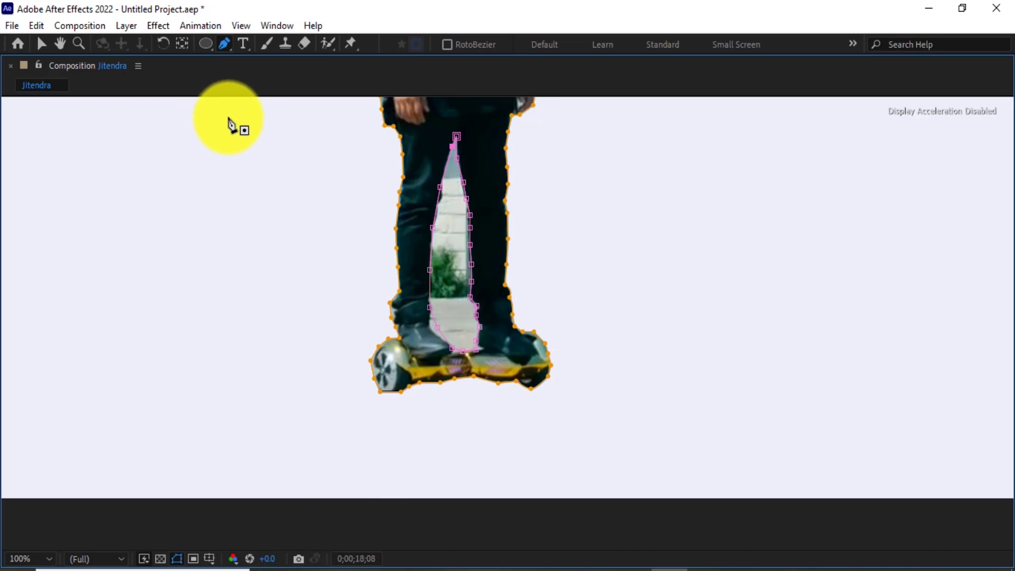
pyautogui.press('`')
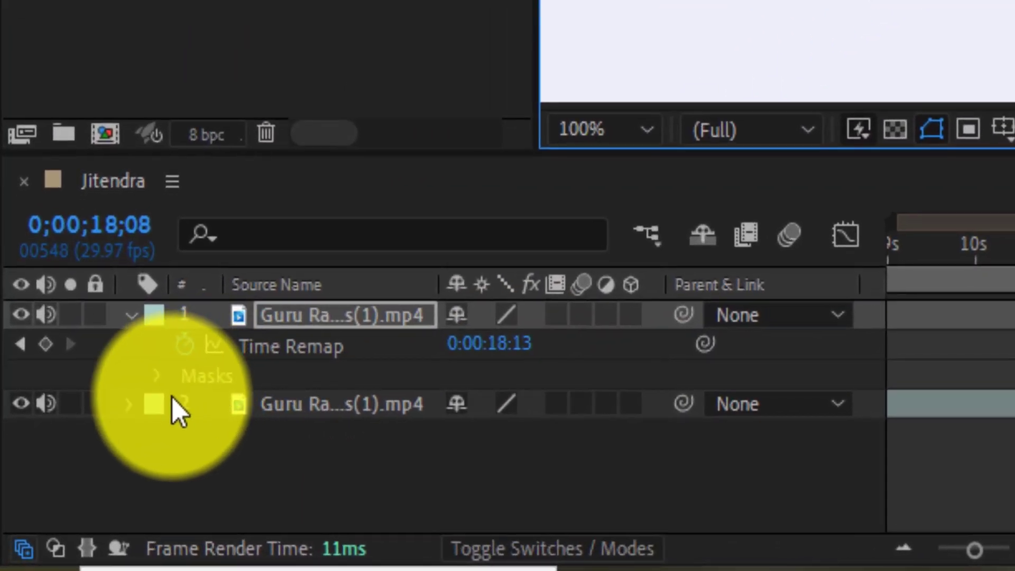
# Step: Expand the layer's Mask 1 and Mask 2 and switch Mask 2's mode from Add to Subtract
pyautogui.click(155, 376)
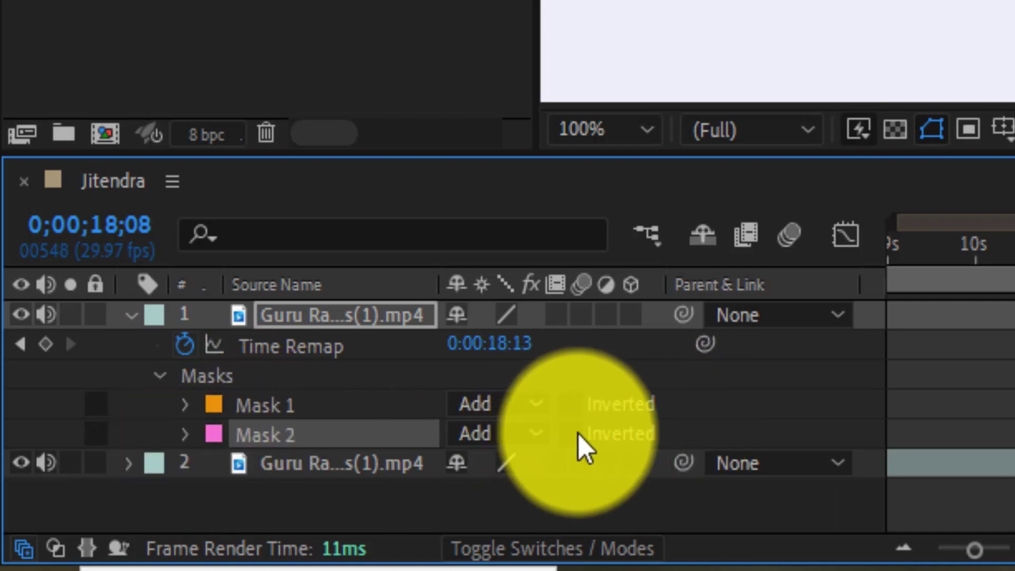
pyautogui.click(534, 431)
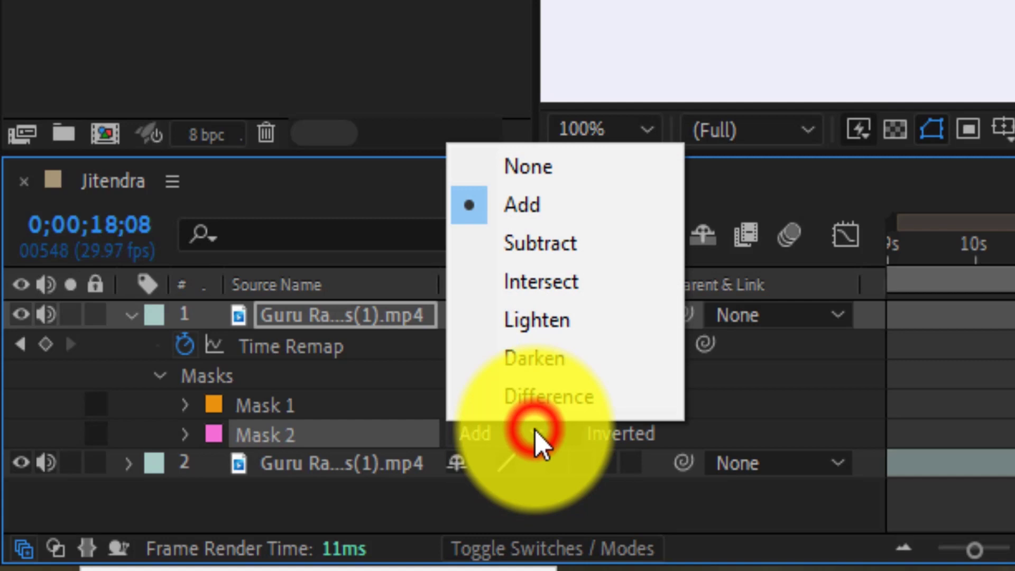
pyautogui.click(554, 258)
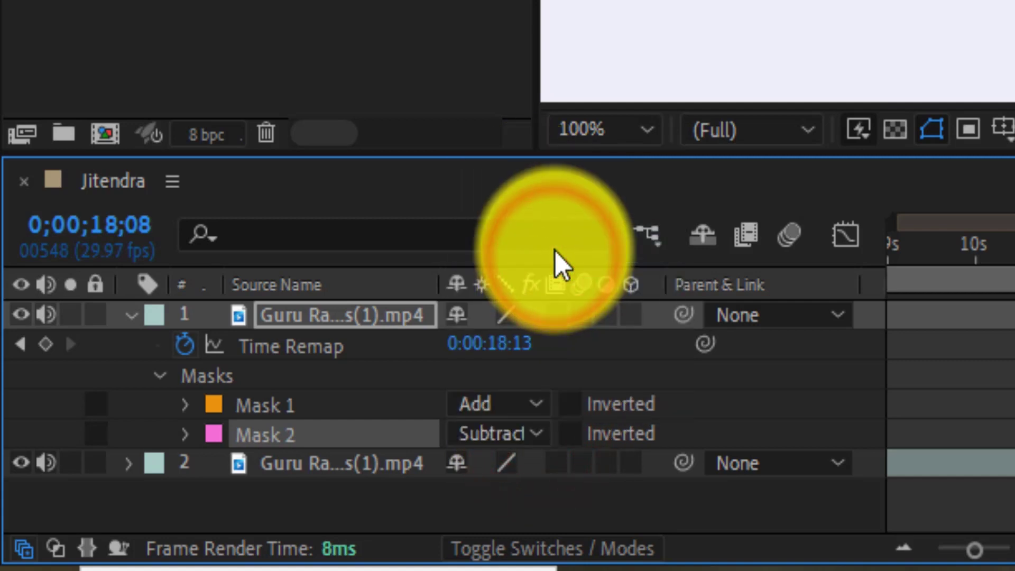
pyautogui.click(541, 432)
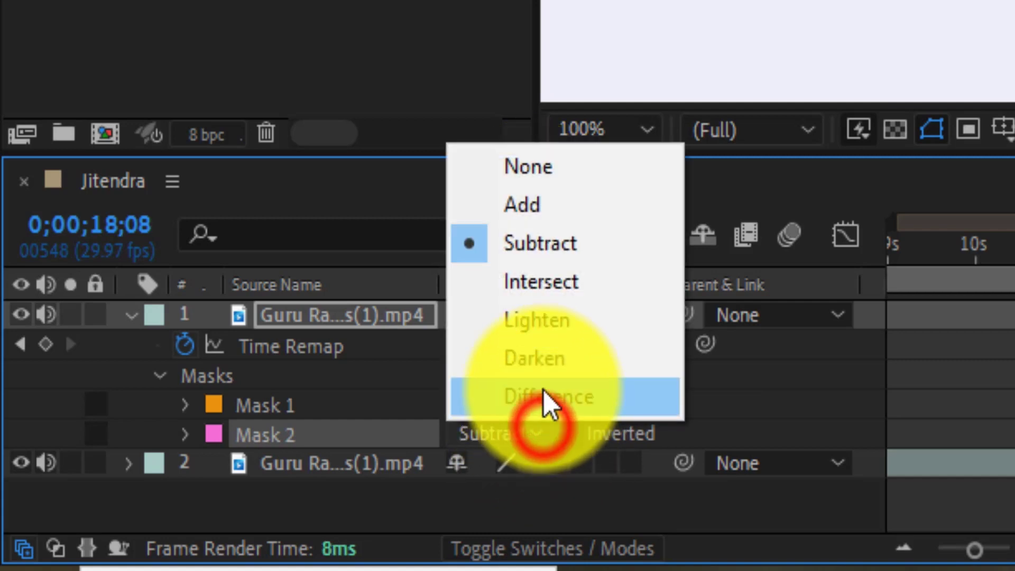
pyautogui.click(533, 249)
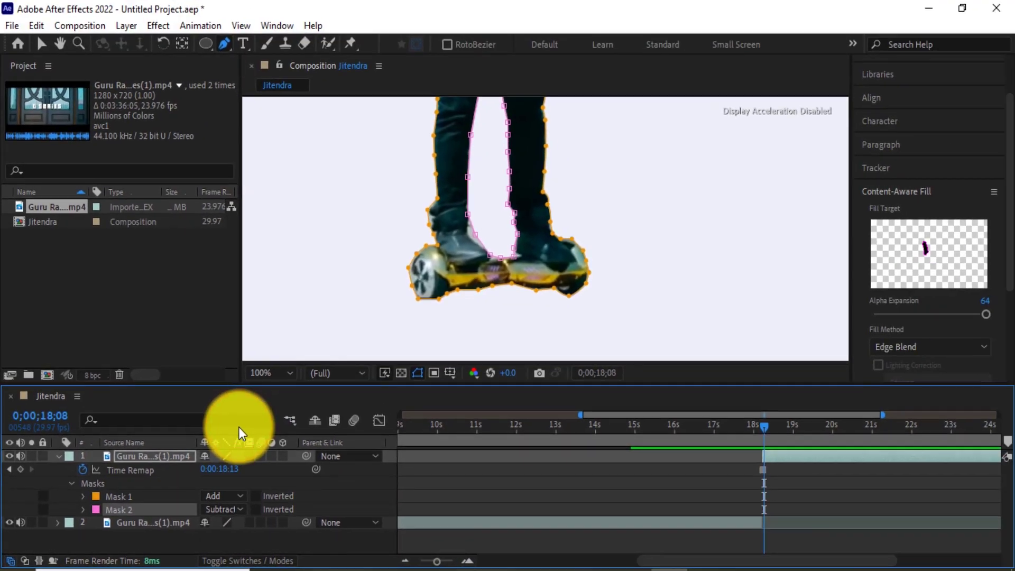
# Step: Deselect the masked layer, collapse its properties, fit the whole composition in view, and scrub the playhead
pyautogui.click(472, 239)
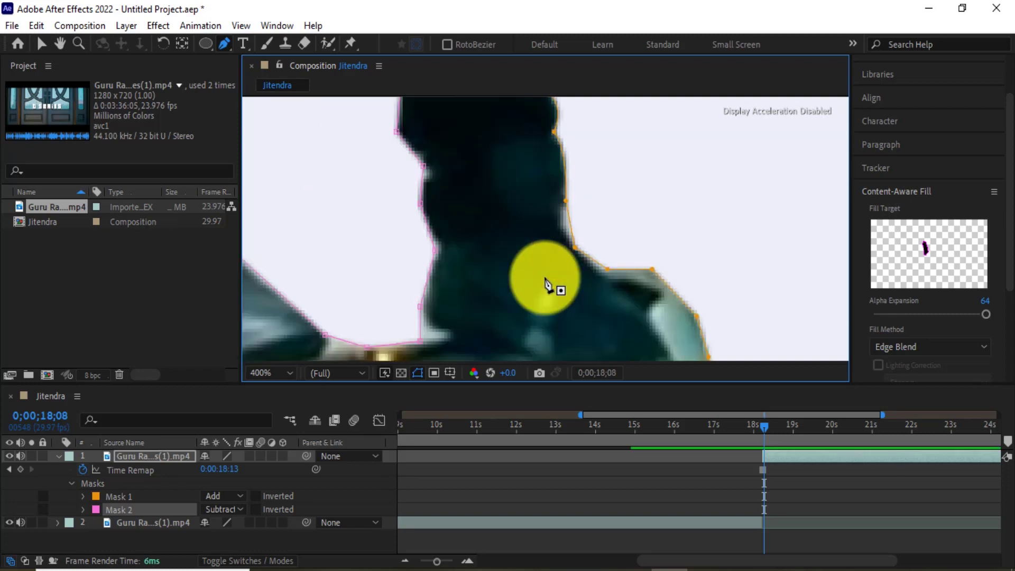
pyautogui.press(',')
pyautogui.press(',')
pyautogui.press(',')
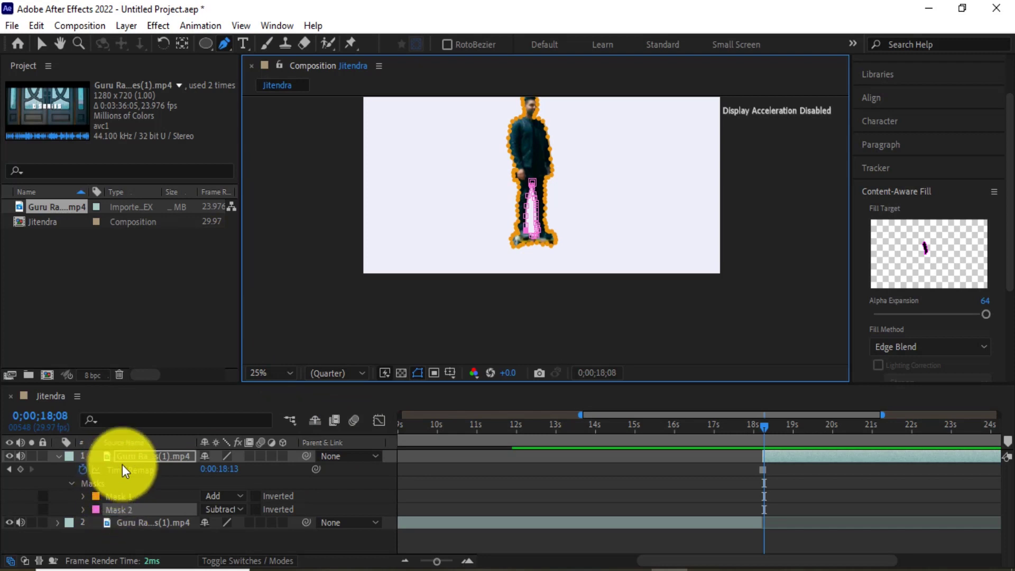
pyautogui.click(134, 456)
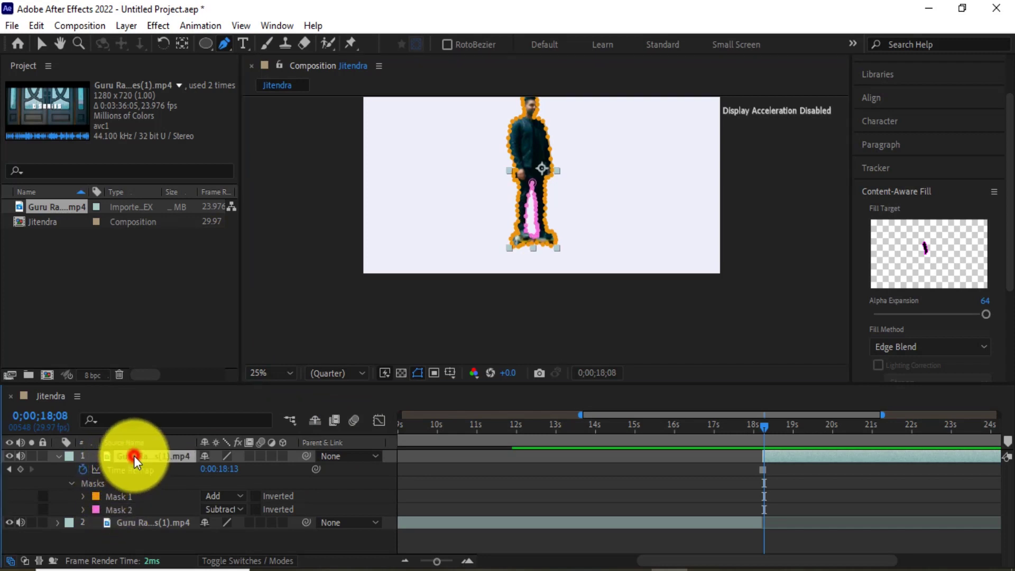
pyautogui.click(42, 42)
pyautogui.click(296, 244)
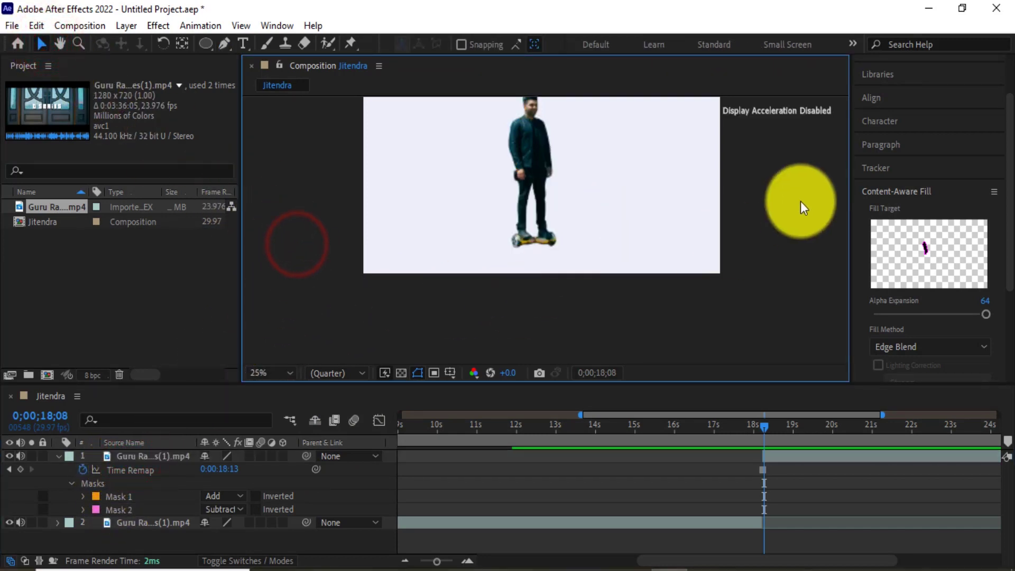
pyautogui.click(57, 455)
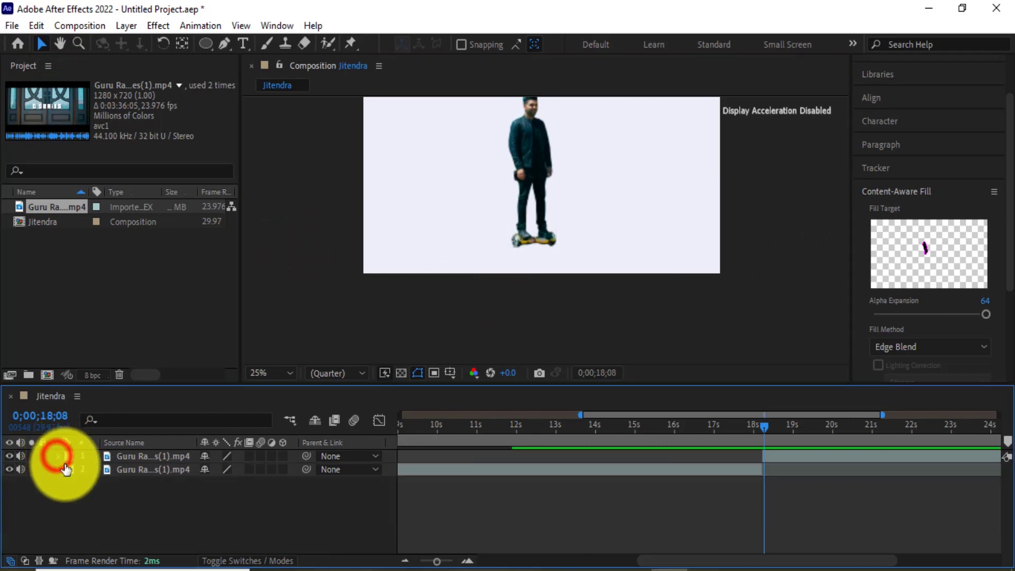
pyautogui.click(288, 372)
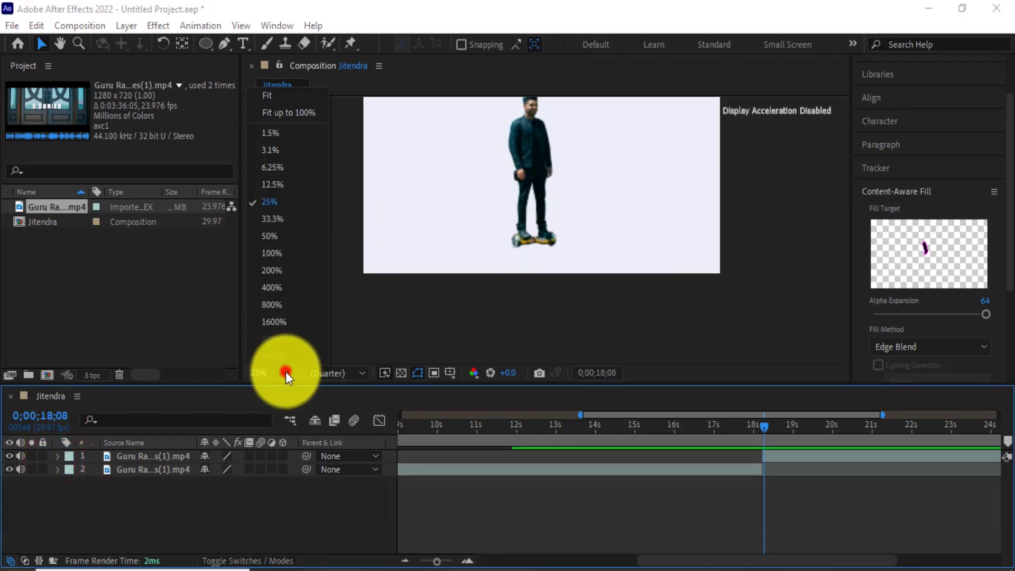
pyautogui.click(272, 96)
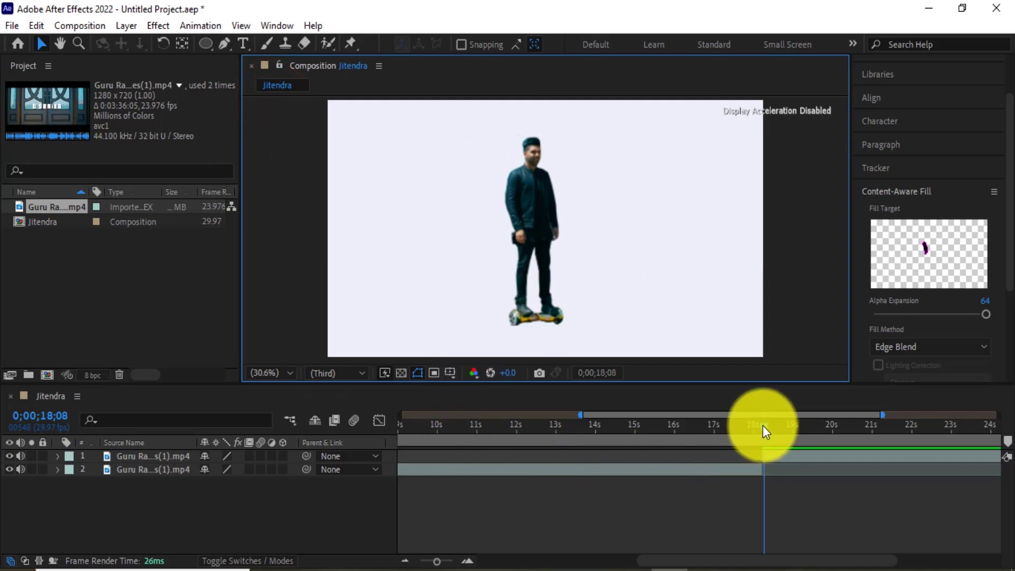
pyautogui.moveTo(762, 426)
pyautogui.mouseDown()
pyautogui.moveTo(719, 426)
pyautogui.moveTo(764, 425)
pyautogui.mouseUp()
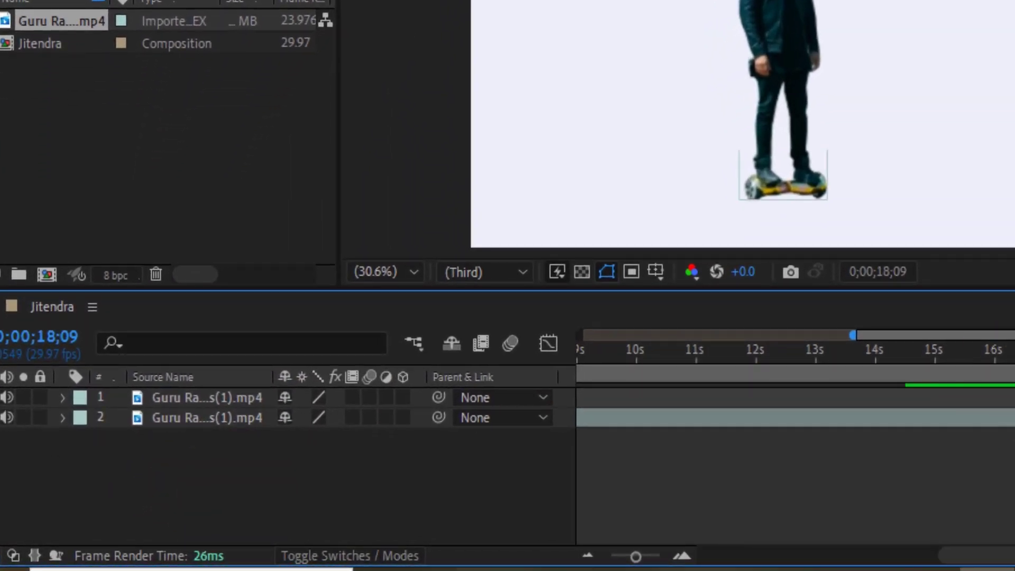
# Step: Start a new solid layer from the empty timeline's New menu
pyautogui.click(271, 511)
pyautogui.rightClick(366, 484)
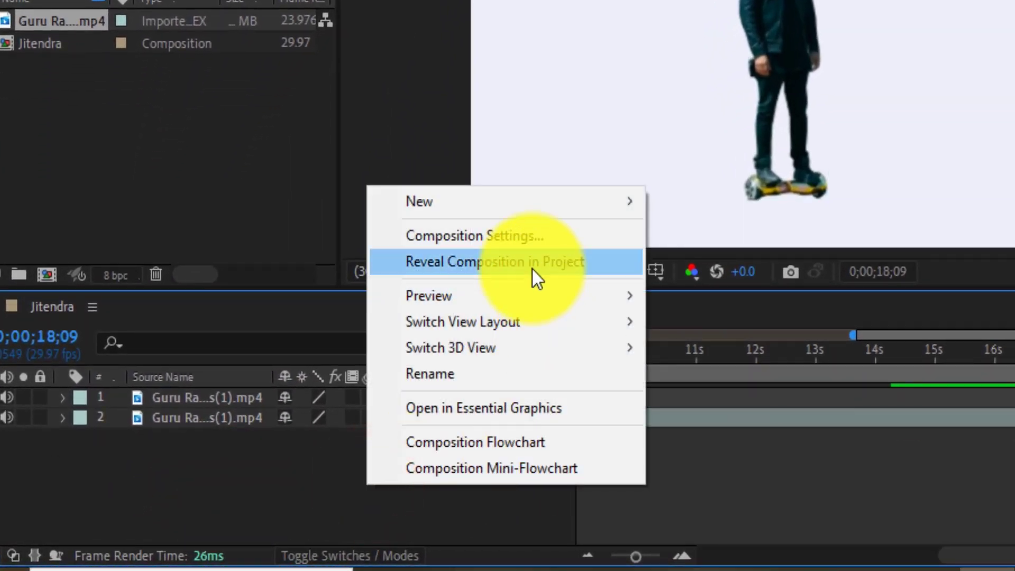
pyautogui.moveTo(538, 198)
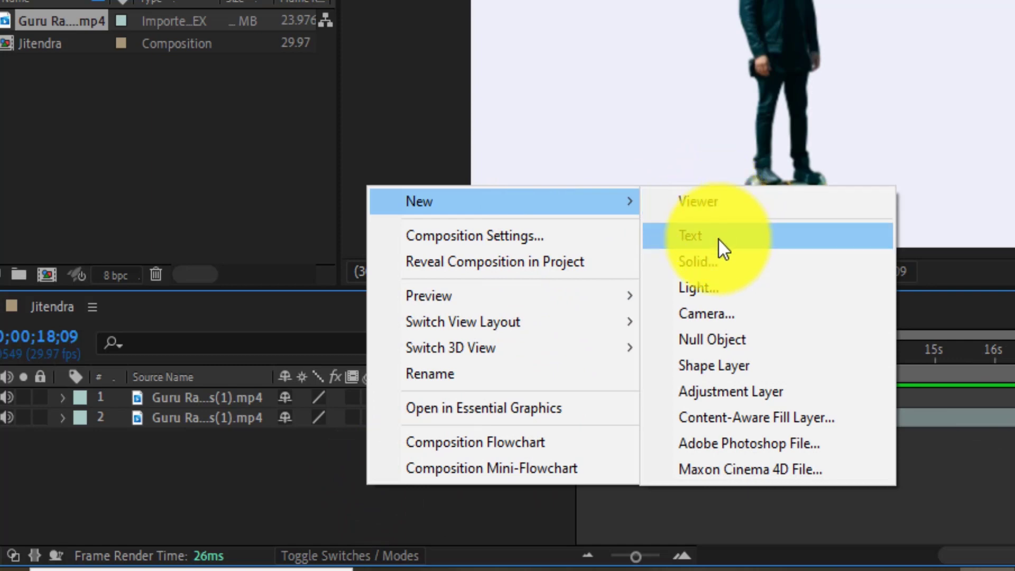
pyautogui.click(236, 491)
pyautogui.rightClick(236, 490)
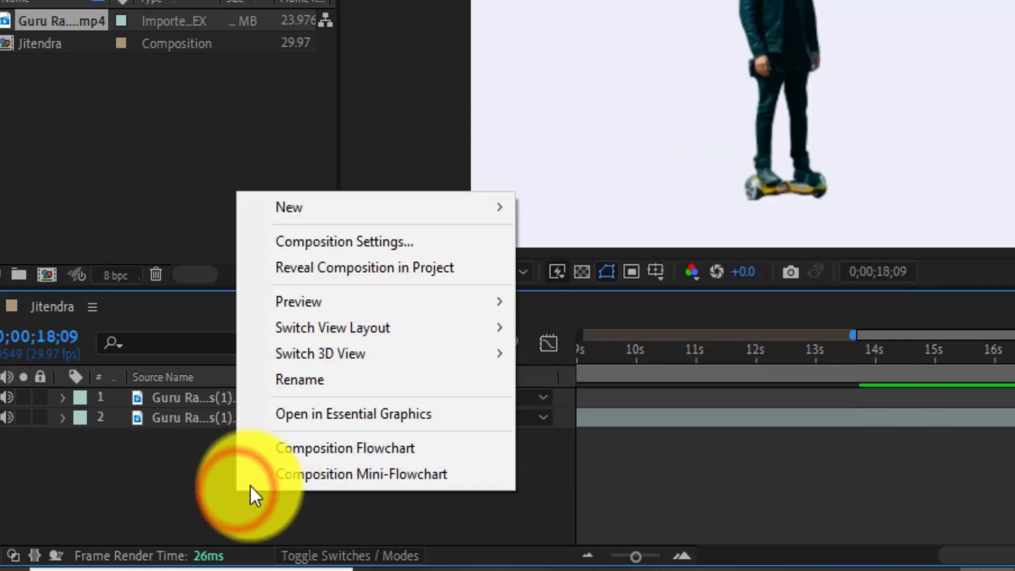
pyautogui.click(369, 209)
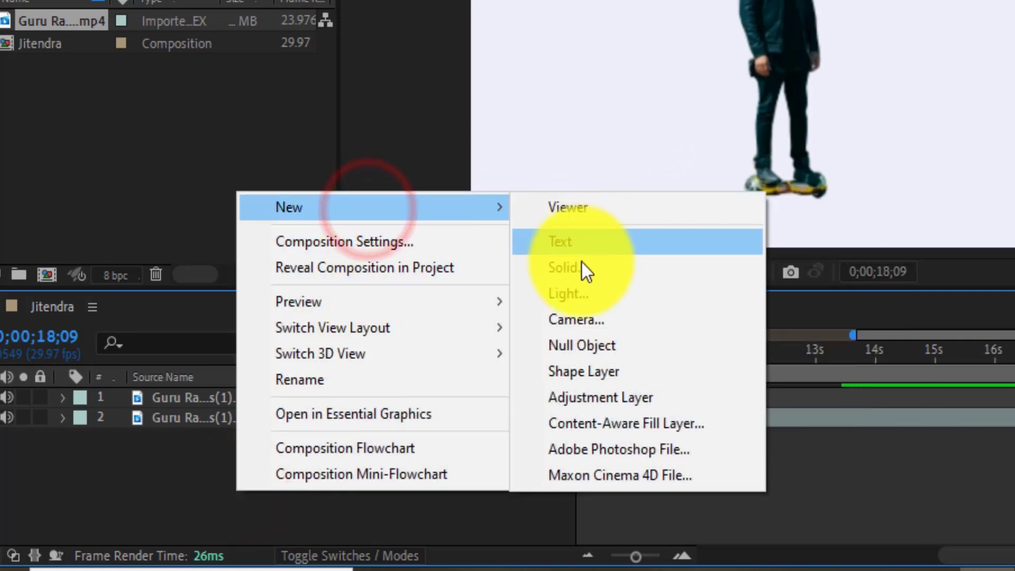
pyautogui.click(565, 267)
# Step: Make the solid pale yellow (FDEE9C) and move it beneath both Guru footage layers
pyautogui.click(501, 385)
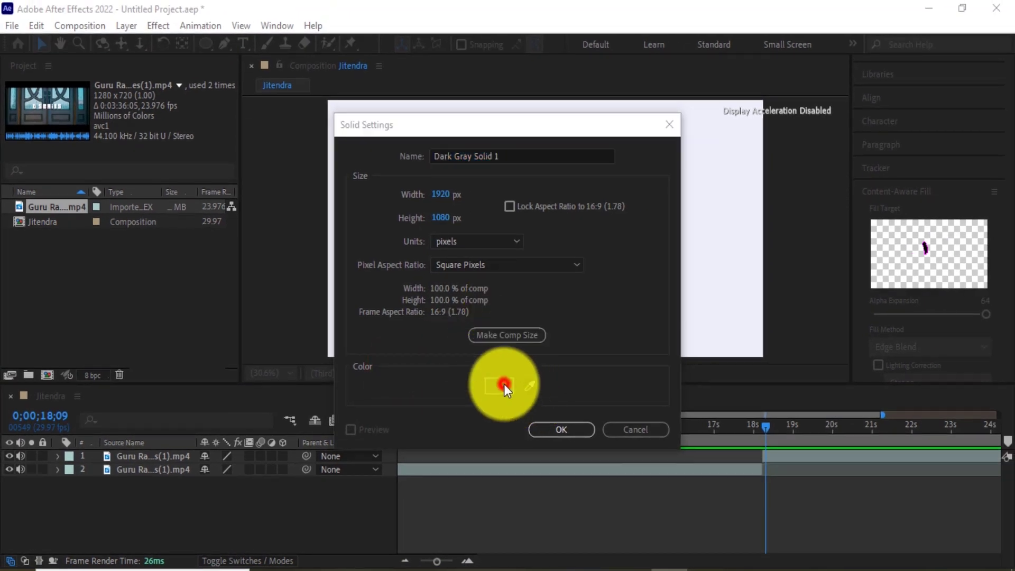
pyautogui.click(855, 277)
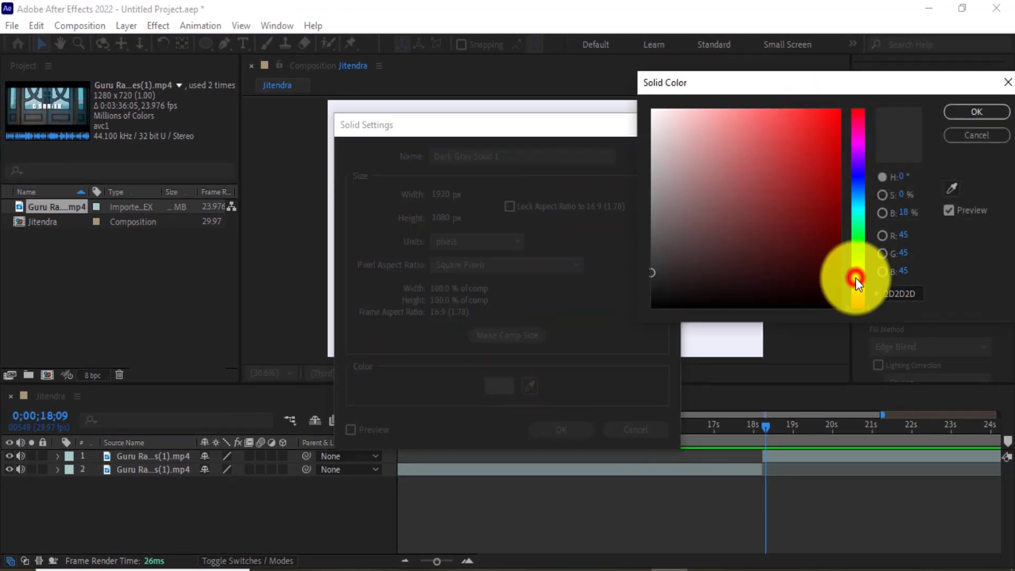
pyautogui.click(722, 113)
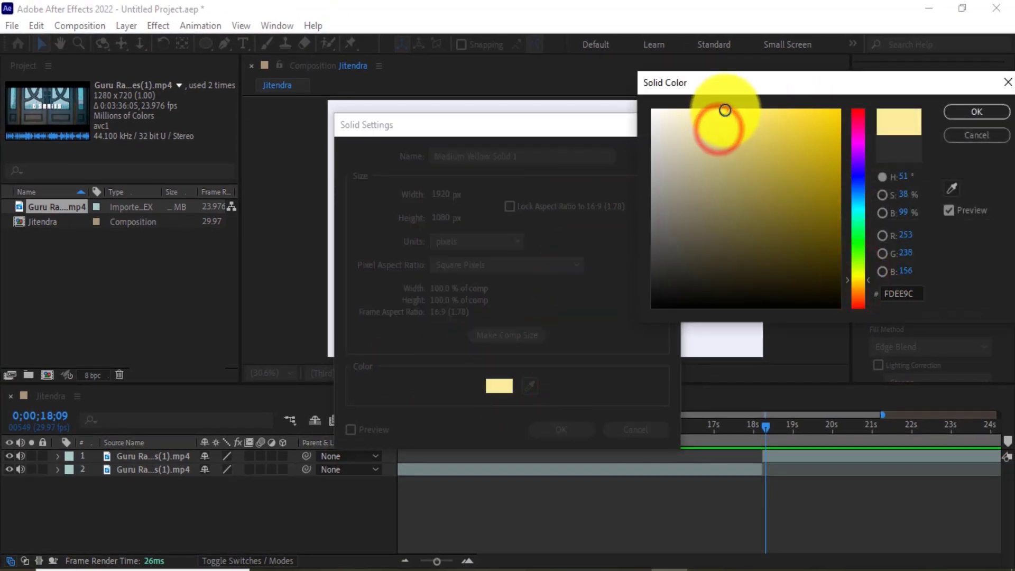
pyautogui.click(980, 111)
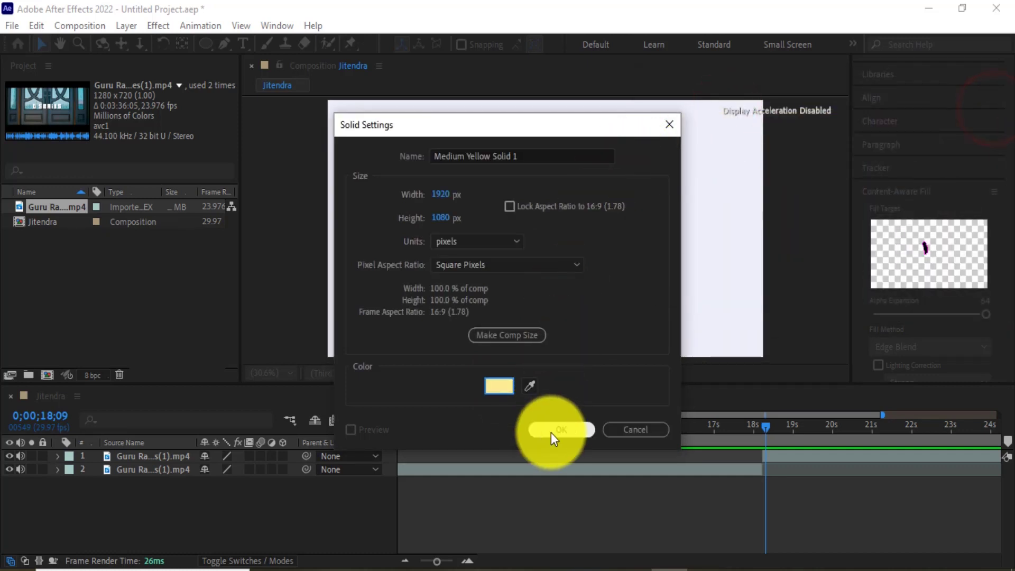
pyautogui.click(551, 429)
pyautogui.moveTo(138, 456); pyautogui.dragTo(141, 497)
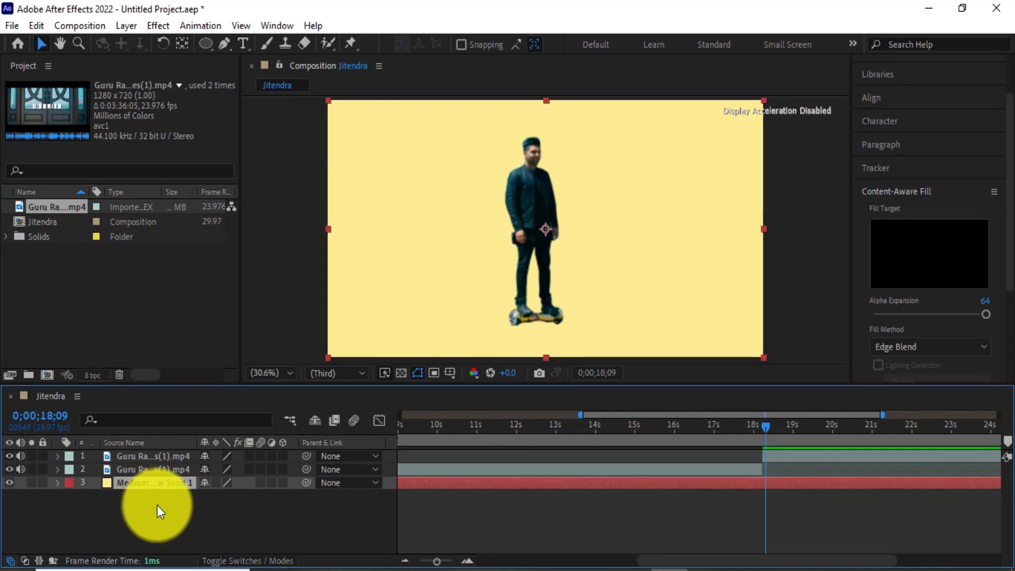
# Step: Select layer 1, the masked Guru footage, with the playhead at 0;00;18;08
pyautogui.click(219, 523)
pyautogui.click(768, 455)
pyautogui.click(768, 455)
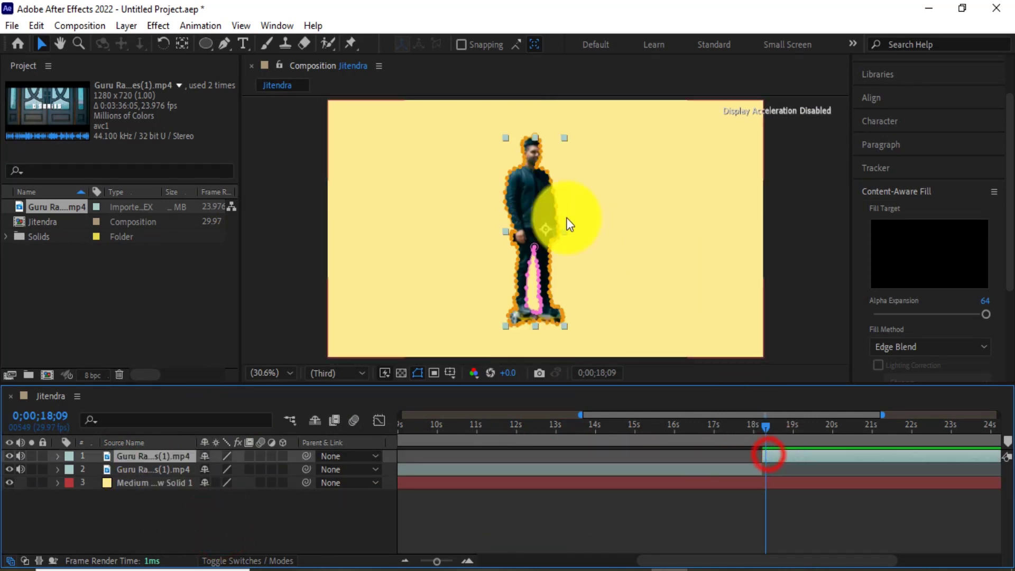
pyautogui.click(42, 42)
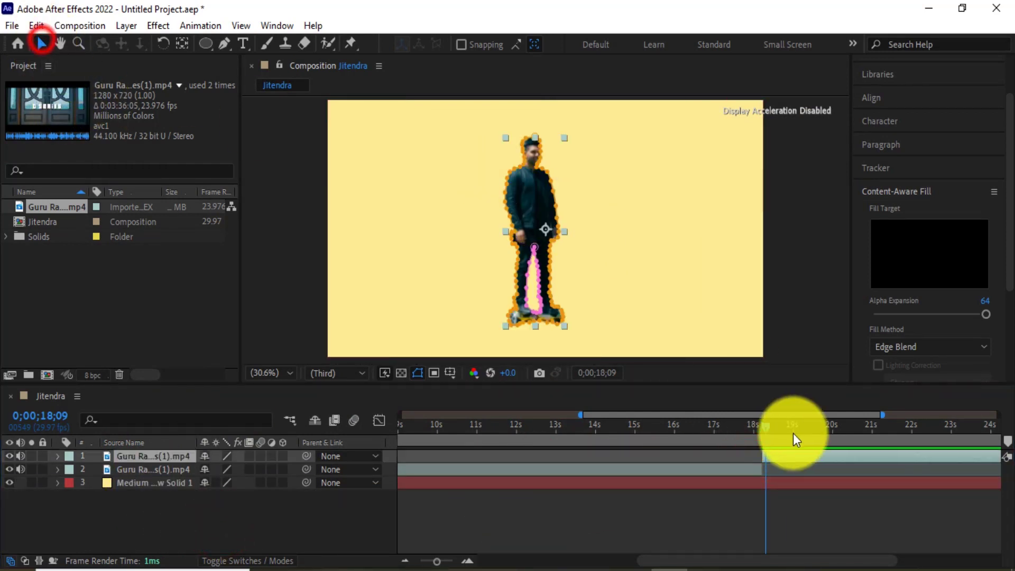
pyautogui.click(763, 424)
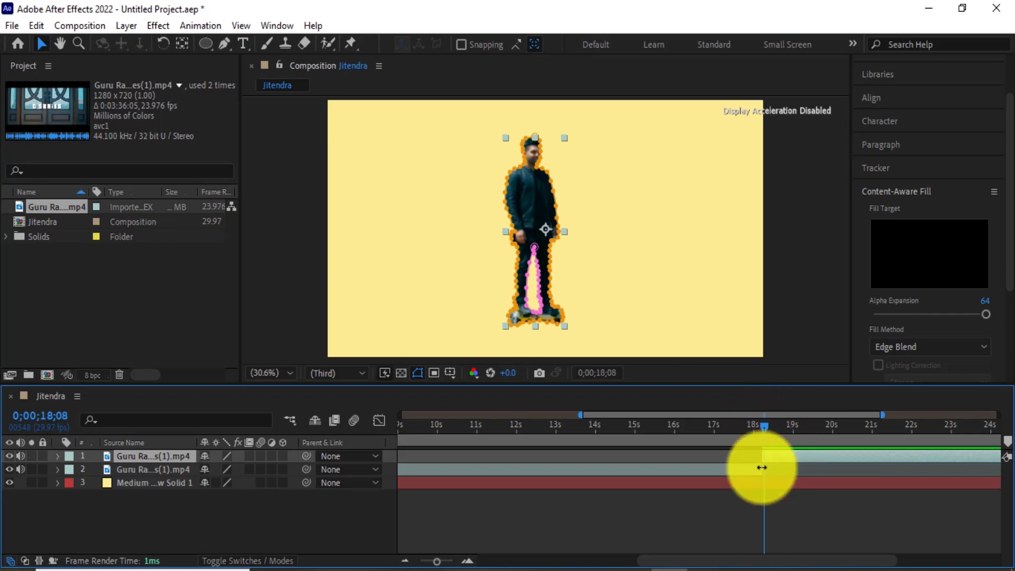
pyautogui.click(819, 529)
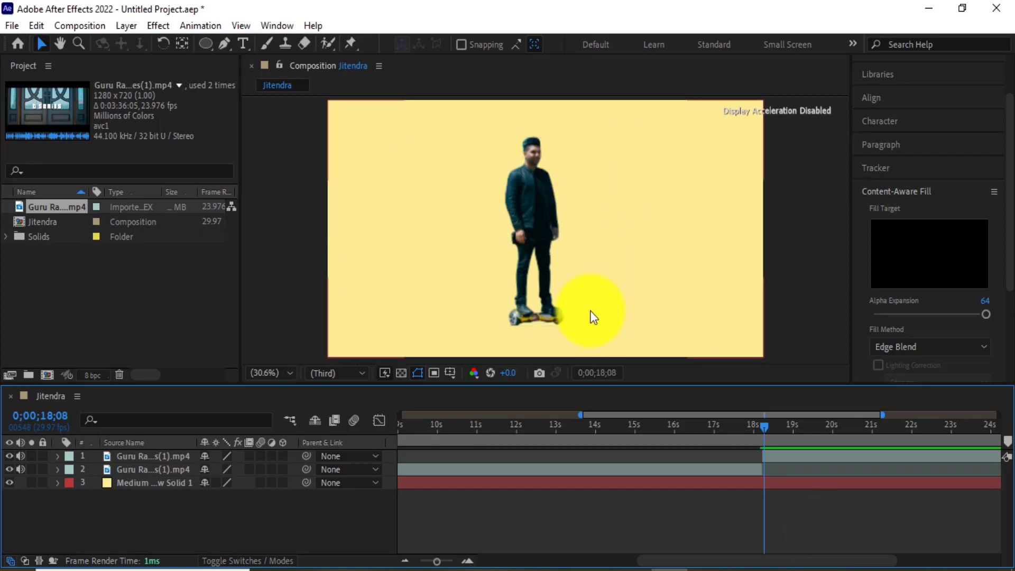
pyautogui.click(857, 492)
pyautogui.click(521, 223)
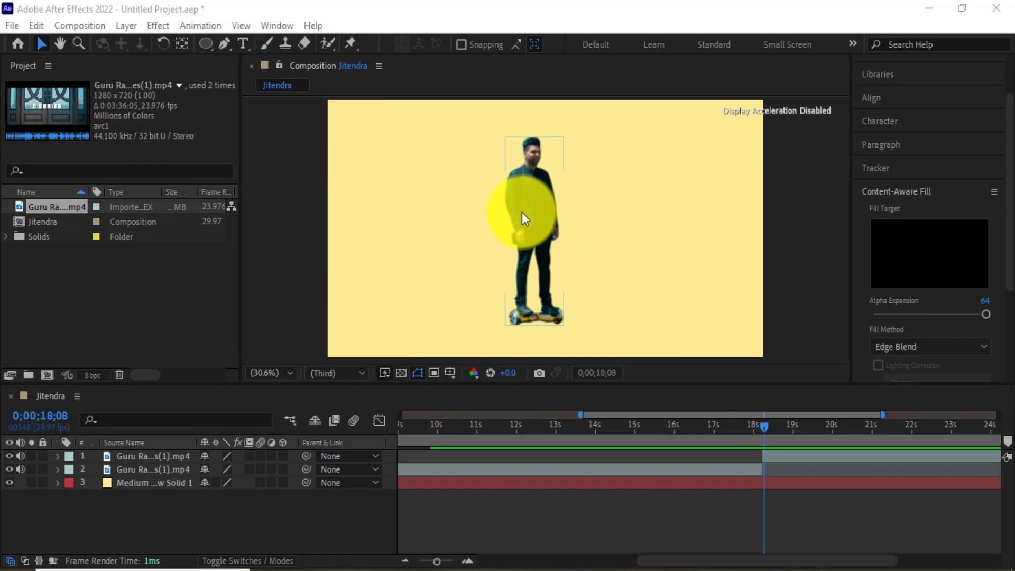
pyautogui.click(1004, 108)
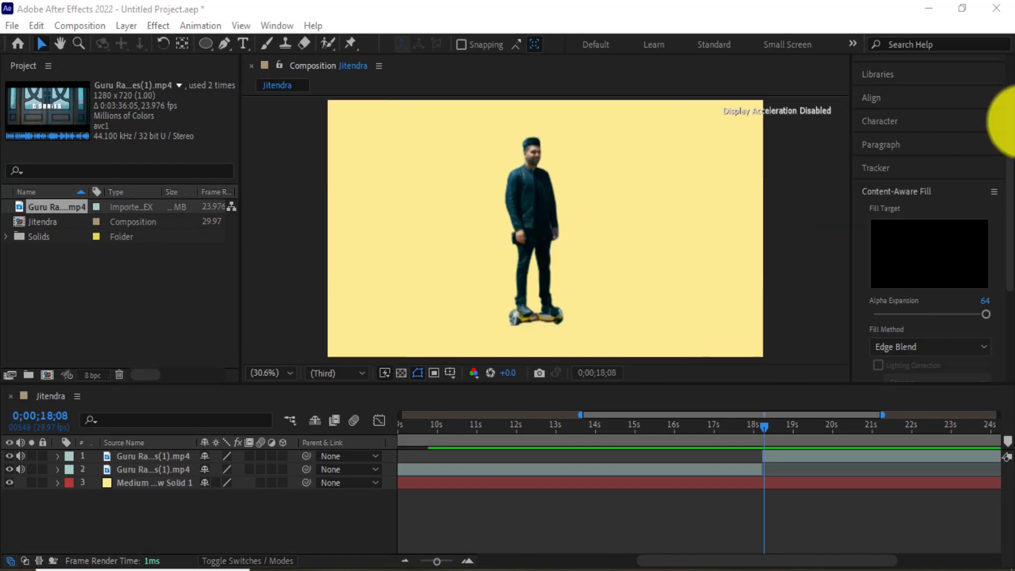
pyautogui.click(787, 454)
pyautogui.click(760, 427)
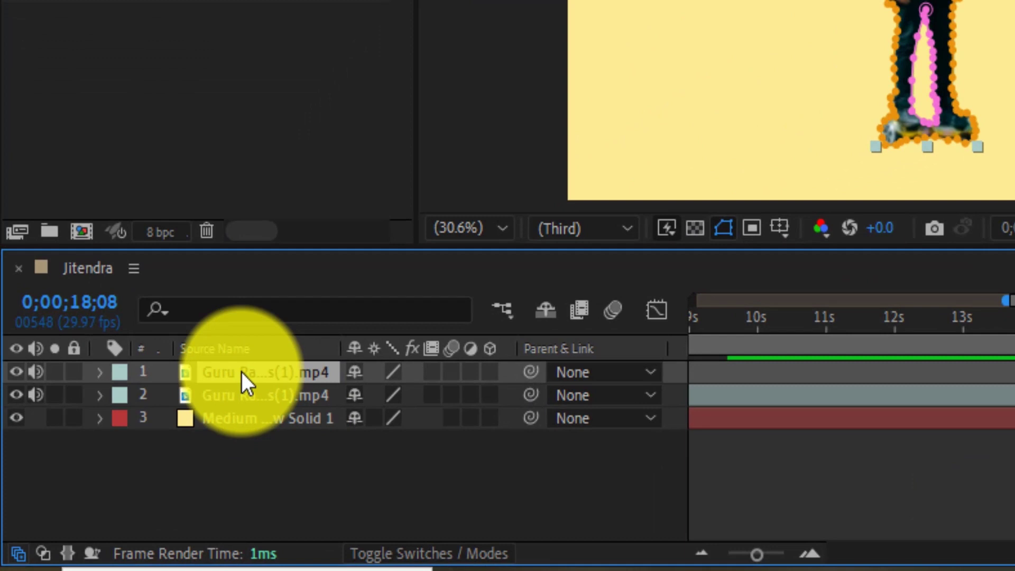
# Step: Reveal layer 1's Transform properties and keyframe Position 960,540 and Scale 150% at 0;00;18;08
pyautogui.click(168, 434)
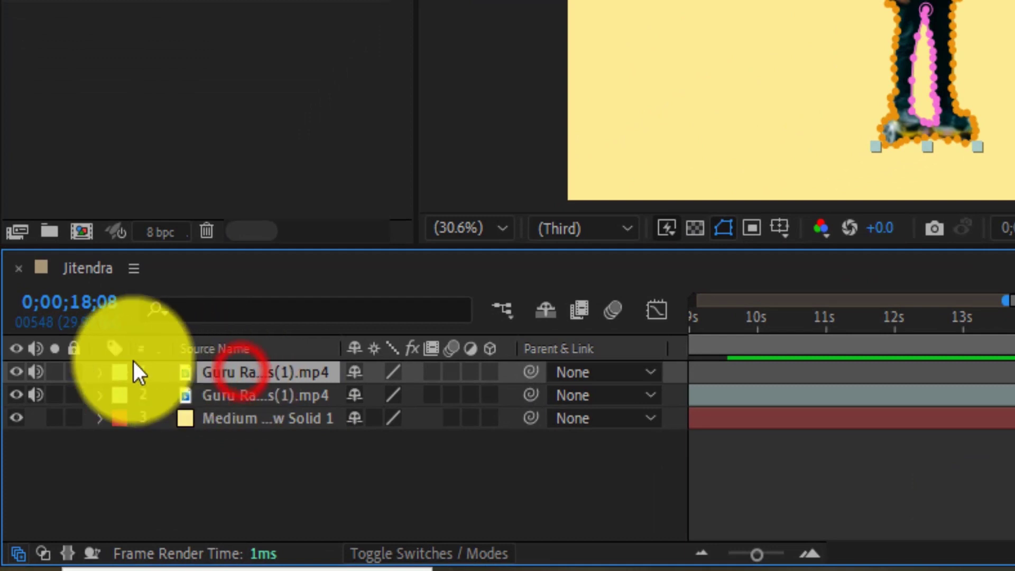
pyautogui.click(100, 372)
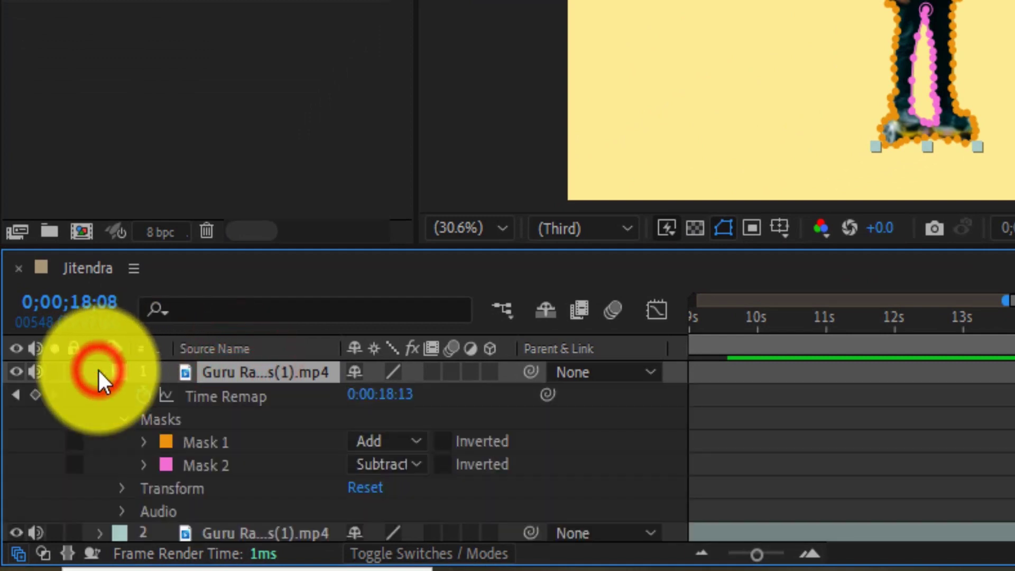
pyautogui.click(124, 420)
pyautogui.click(153, 443)
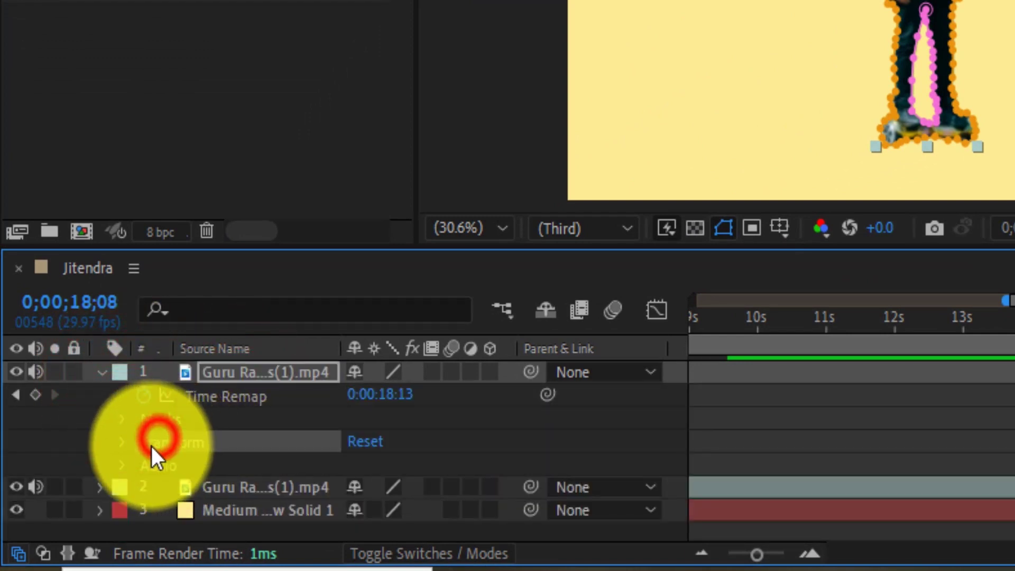
pyautogui.click(122, 443)
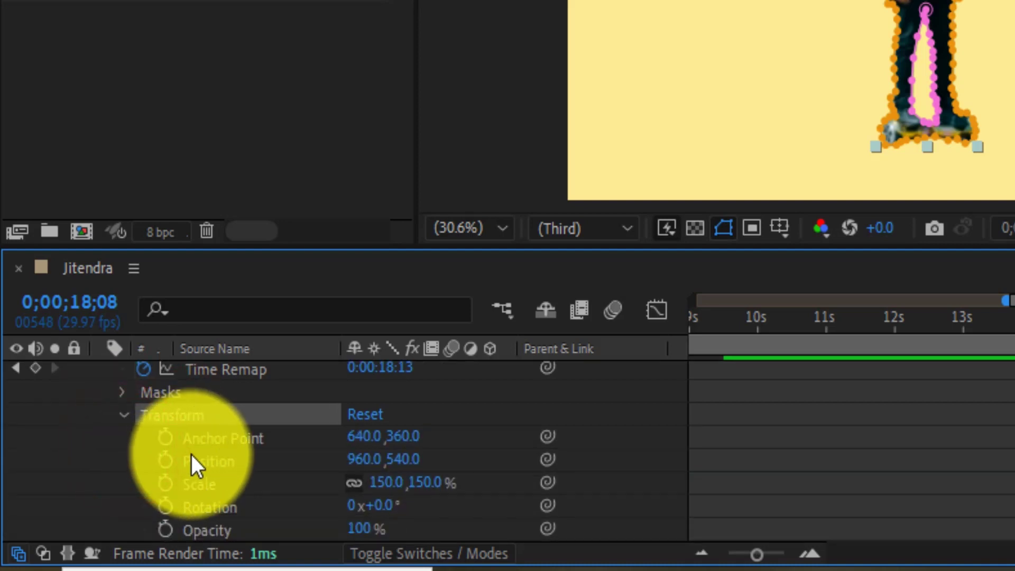
pyautogui.scroll(-3, 192, 457)
pyautogui.scroll(4, 179, 465)
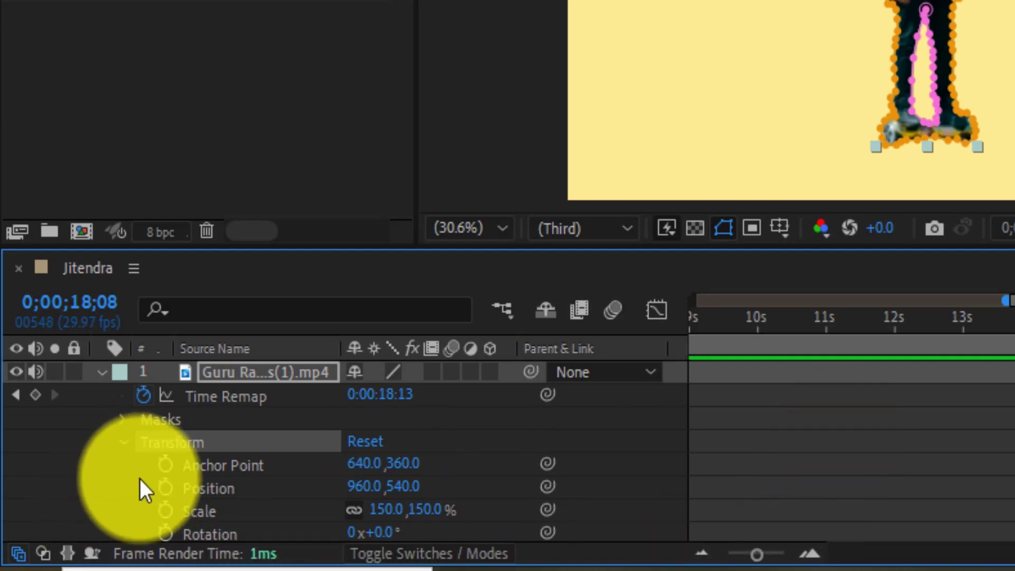
pyautogui.click(159, 490)
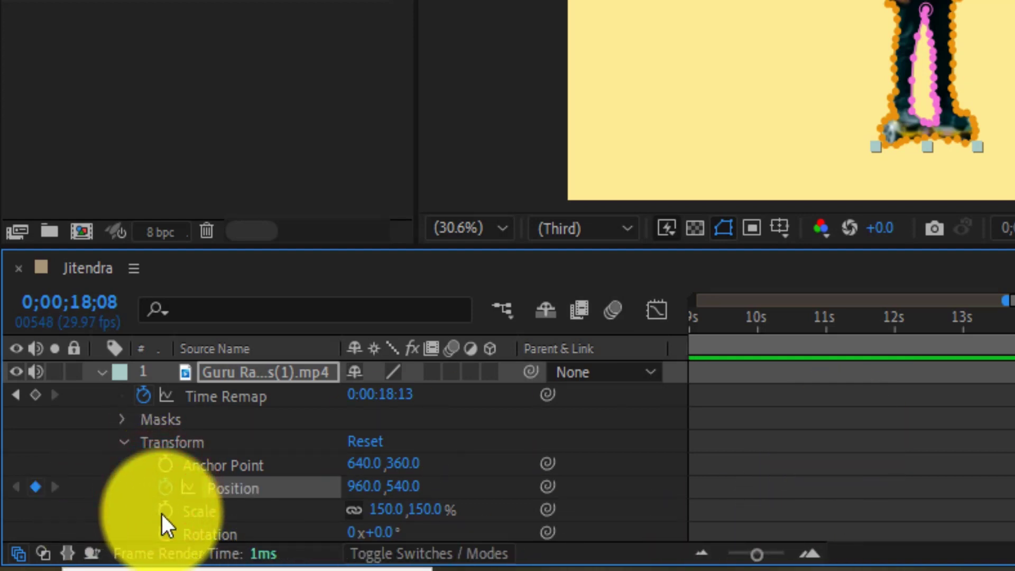
pyautogui.click(161, 513)
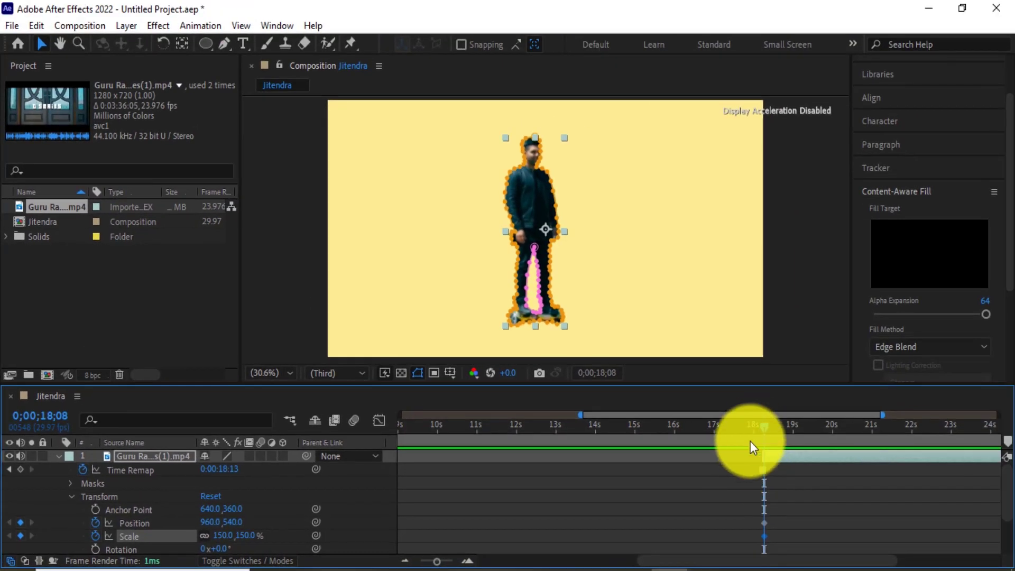
# Step: At about 0;00;20;29, key Position X 663 and Scale 210%, then scrub back to preview
pyautogui.moveTo(765, 426); pyautogui.dragTo(870, 433)
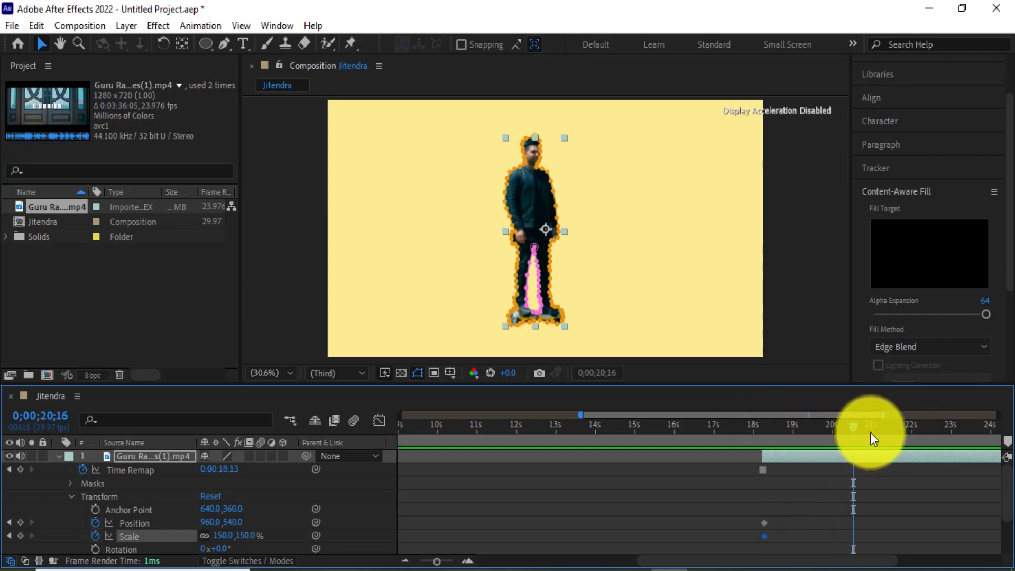
pyautogui.click(405, 564)
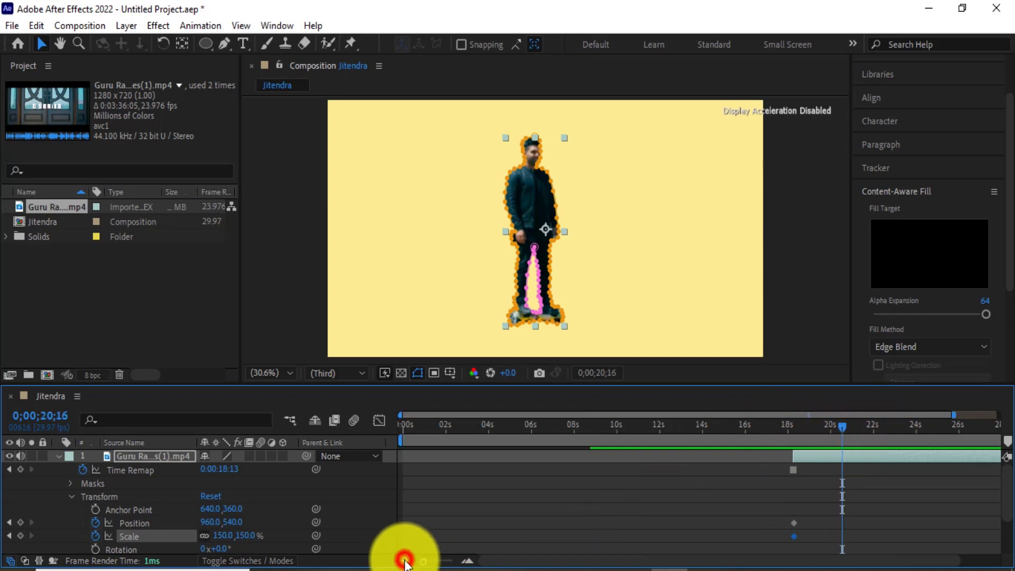
pyautogui.moveTo(844, 427); pyautogui.dragTo(853, 430)
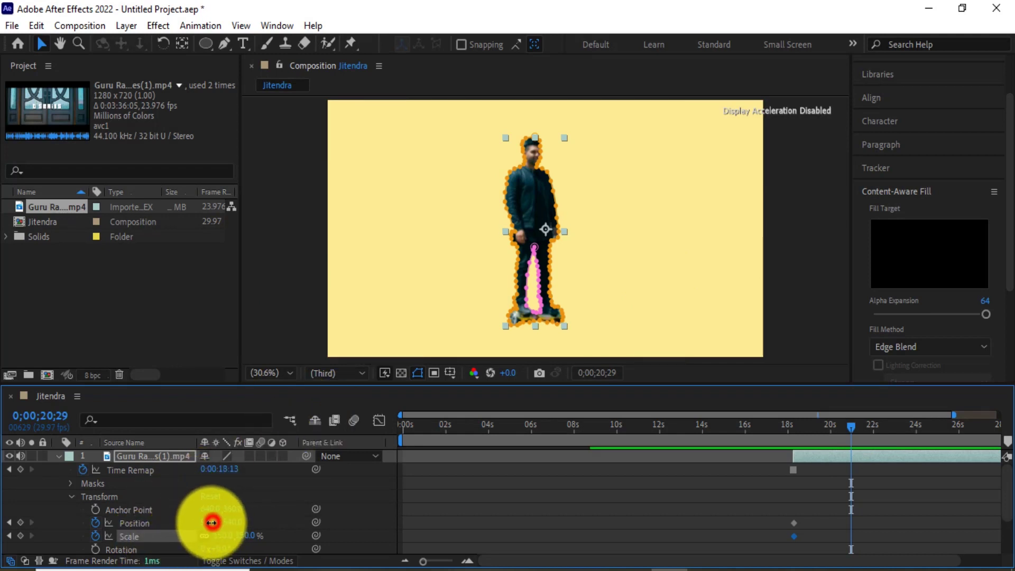
pyautogui.moveTo(212, 522); pyautogui.dragTo(2, 530)
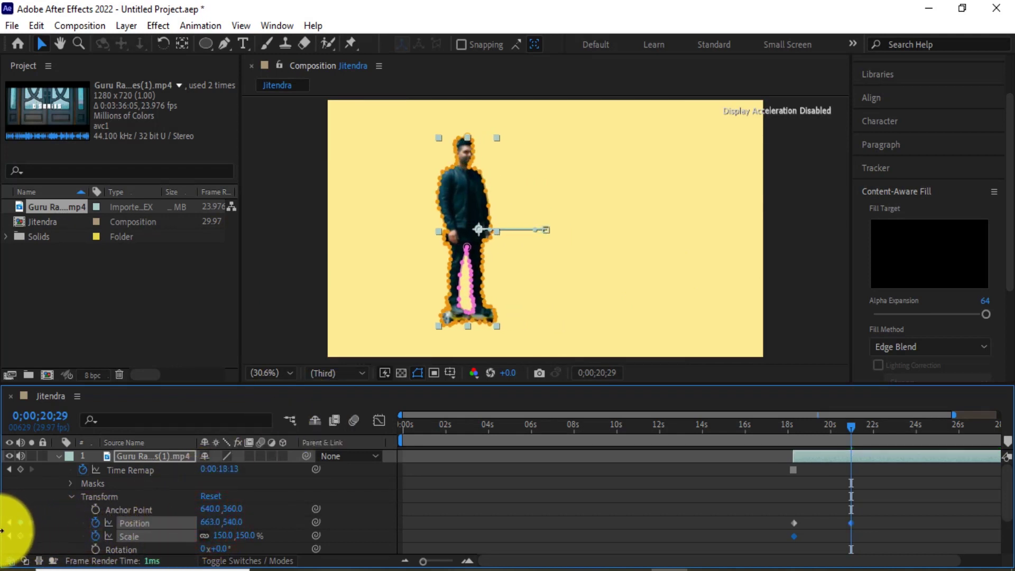
pyautogui.moveTo(222, 537); pyautogui.dragTo(271, 543)
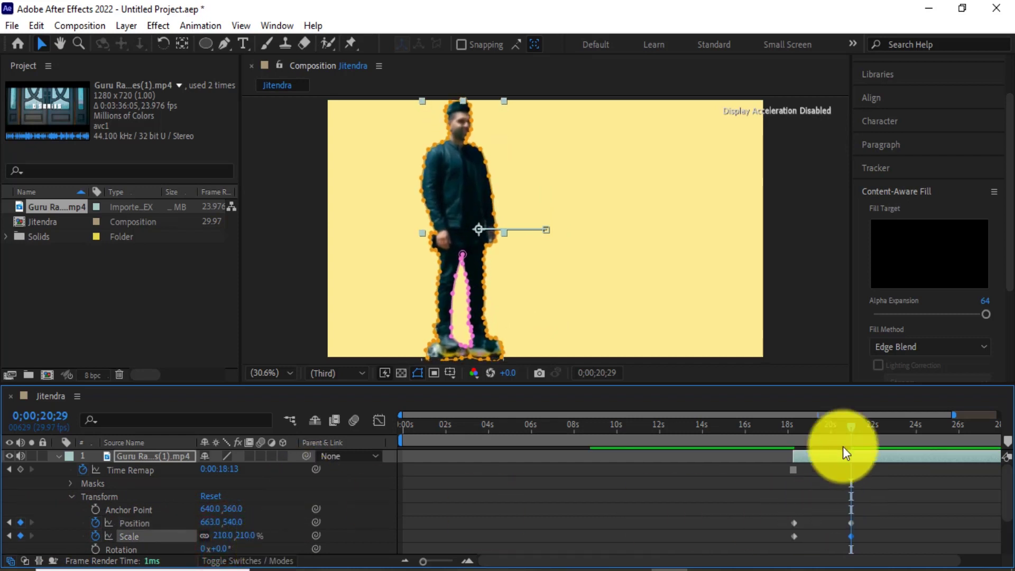
pyautogui.moveTo(851, 424); pyautogui.dragTo(772, 429)
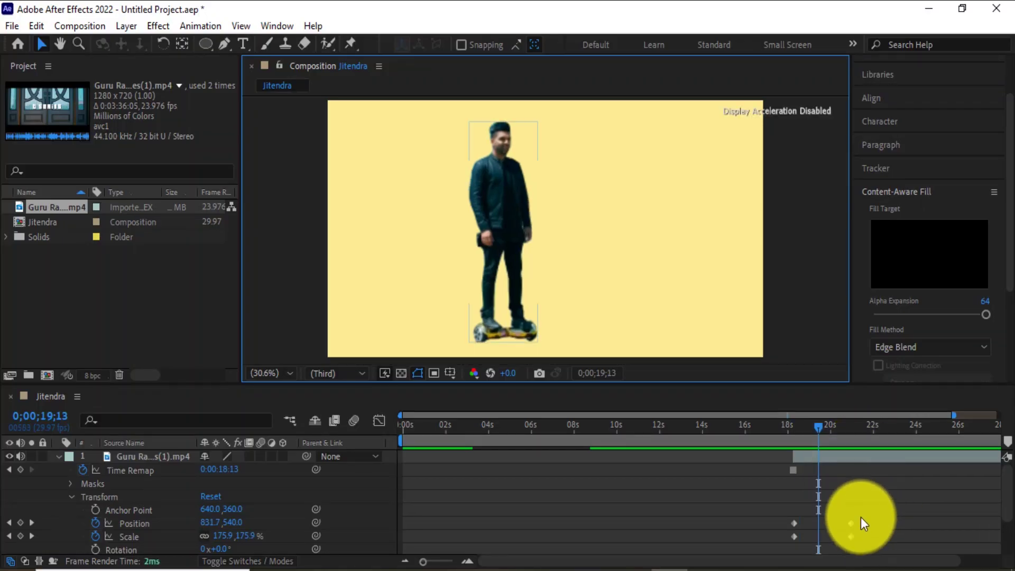
# Step: Slide the ending Position and Scale keyframes earlier to about 0;00;19;02
pyautogui.click(850, 523)
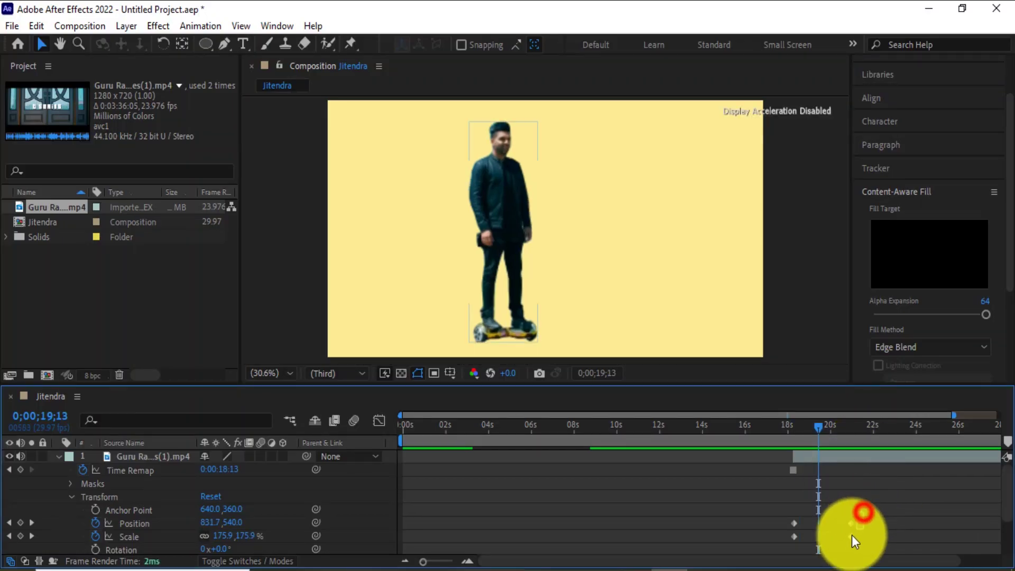
pyautogui.moveTo(850, 522); pyautogui.dragTo(813, 529)
pyautogui.moveTo(814, 441)
pyautogui.mouseDown()
pyautogui.moveTo(819, 448)
pyautogui.moveTo(791, 446)
pyautogui.mouseUp()
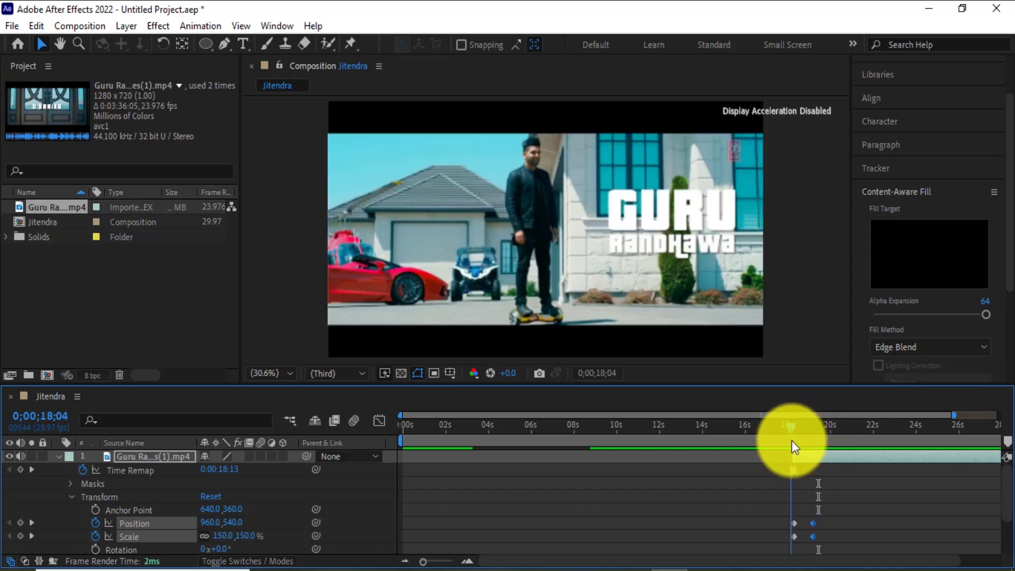
pyautogui.press('space')
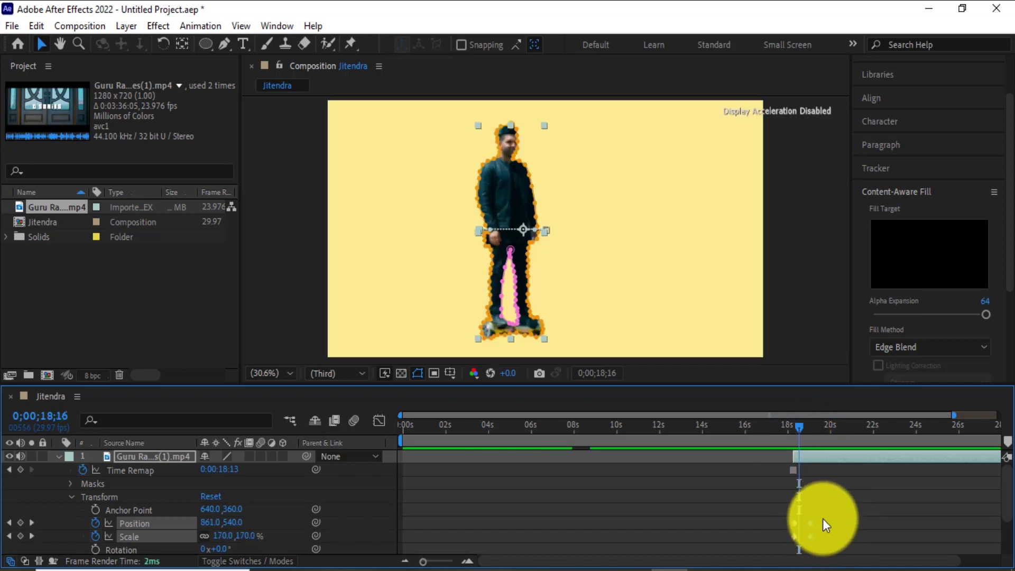
pyautogui.click(819, 510)
pyautogui.moveTo(812, 535); pyautogui.dragTo(809, 545)
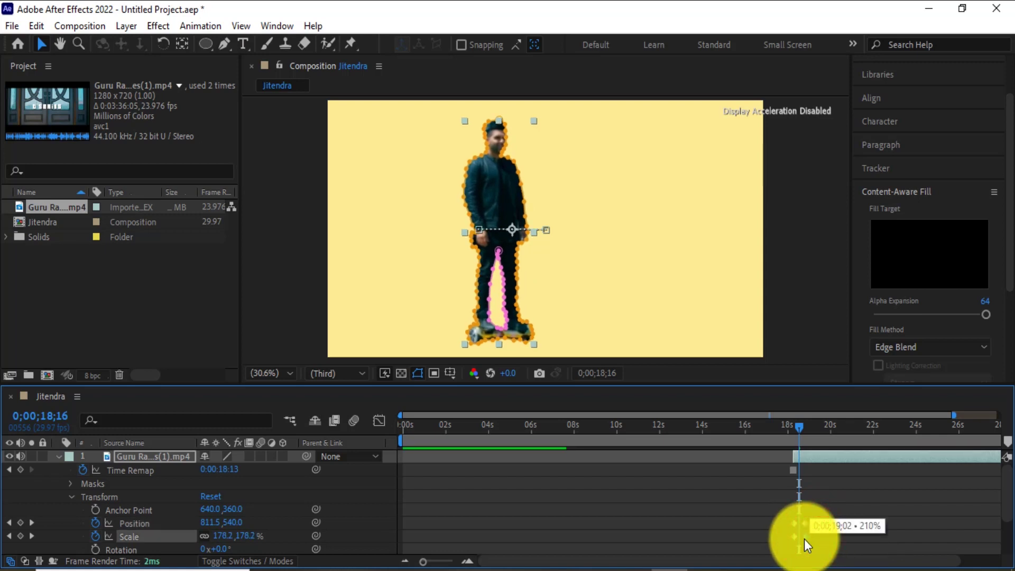
pyautogui.moveTo(807, 542); pyautogui.dragTo(807, 538)
# Step: Preview the faster zoom, park at 0;00;19;25, zoom the timeline out and collapse layer 1
pyautogui.click(798, 338)
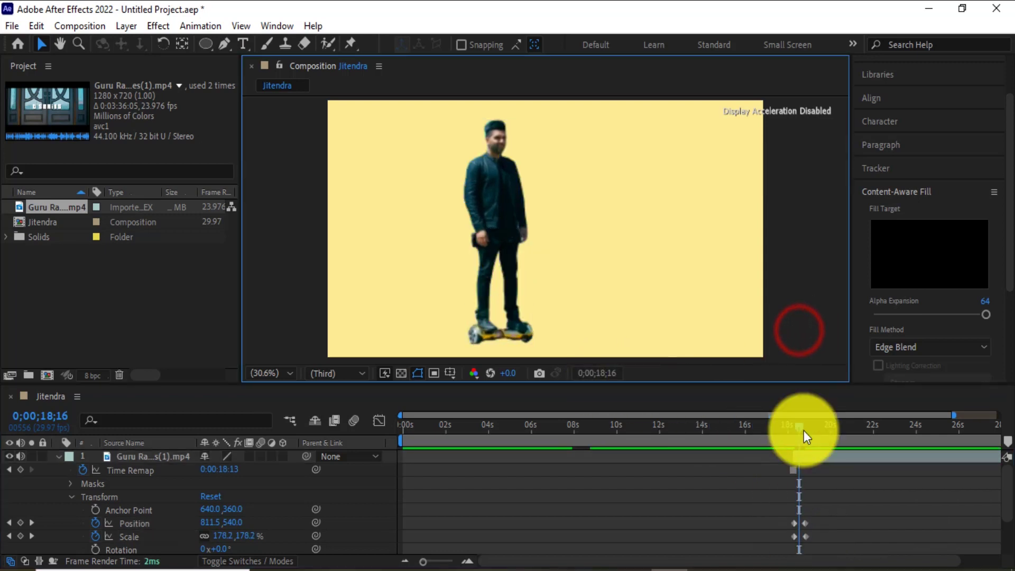
pyautogui.moveTo(796, 428); pyautogui.dragTo(780, 436)
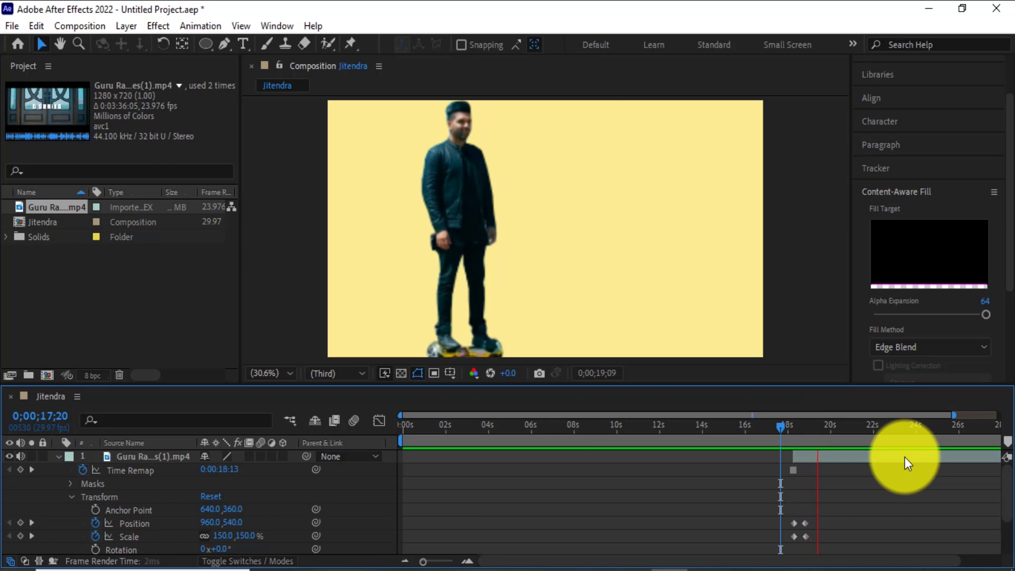
pyautogui.click(525, 215)
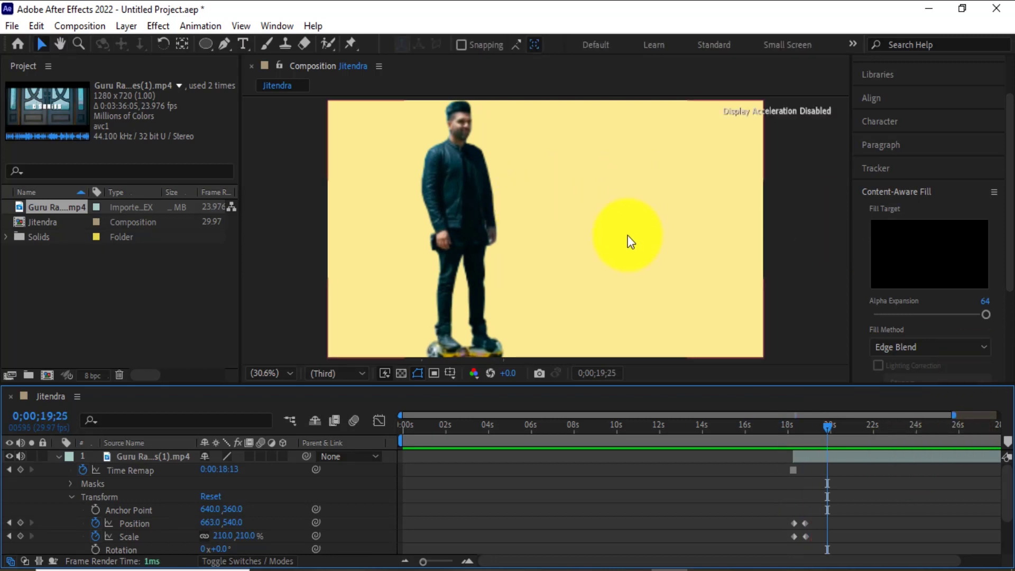
pyautogui.click(823, 462)
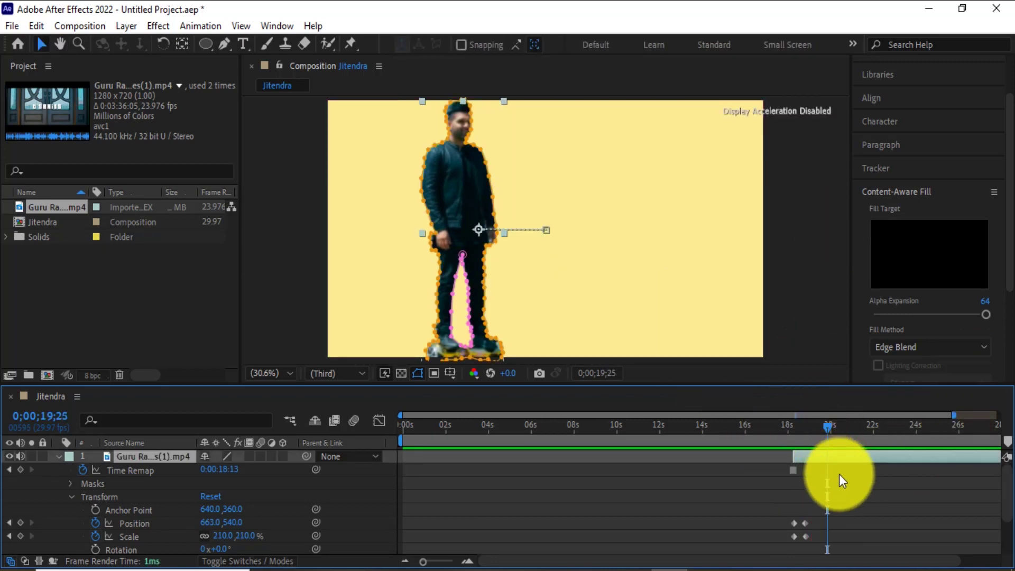
pyautogui.click(403, 560)
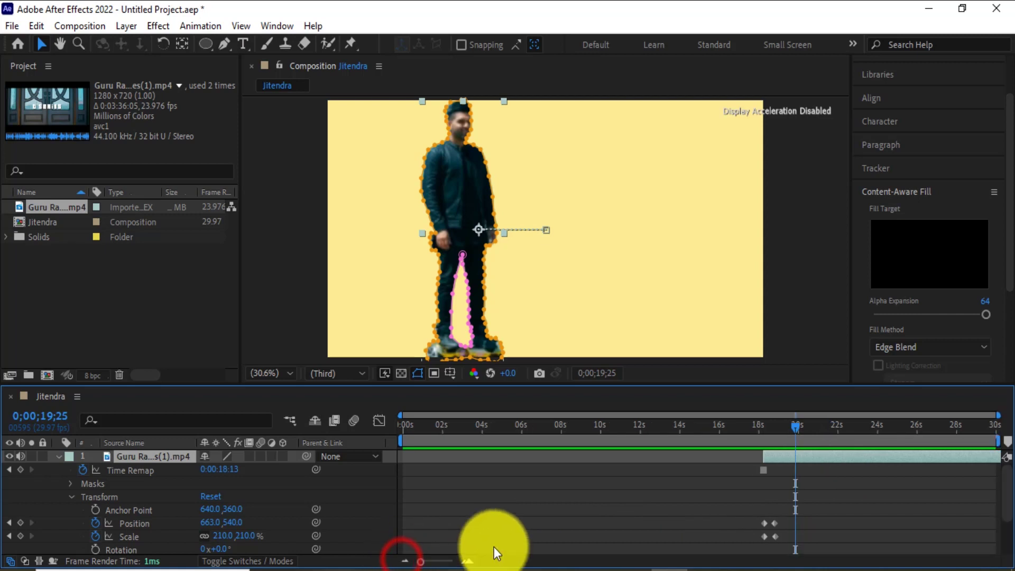
pyautogui.click(55, 456)
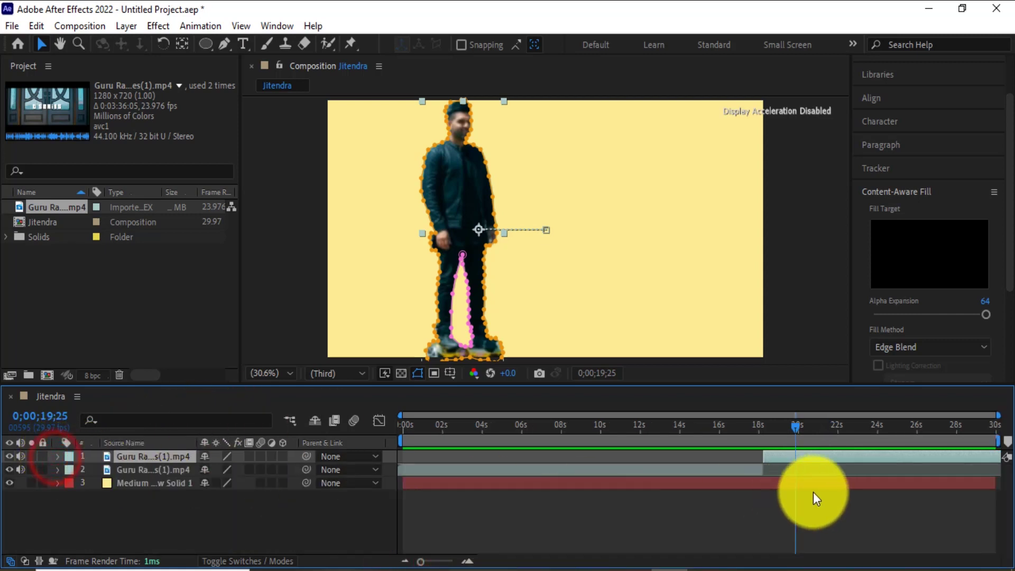
# Step: Split layer 1 with Ctrl+Shift+D, delete the later piece, then undo the deletion
pyautogui.click(798, 457)
pyautogui.hotkey('ctrl', 'shift', 'd')
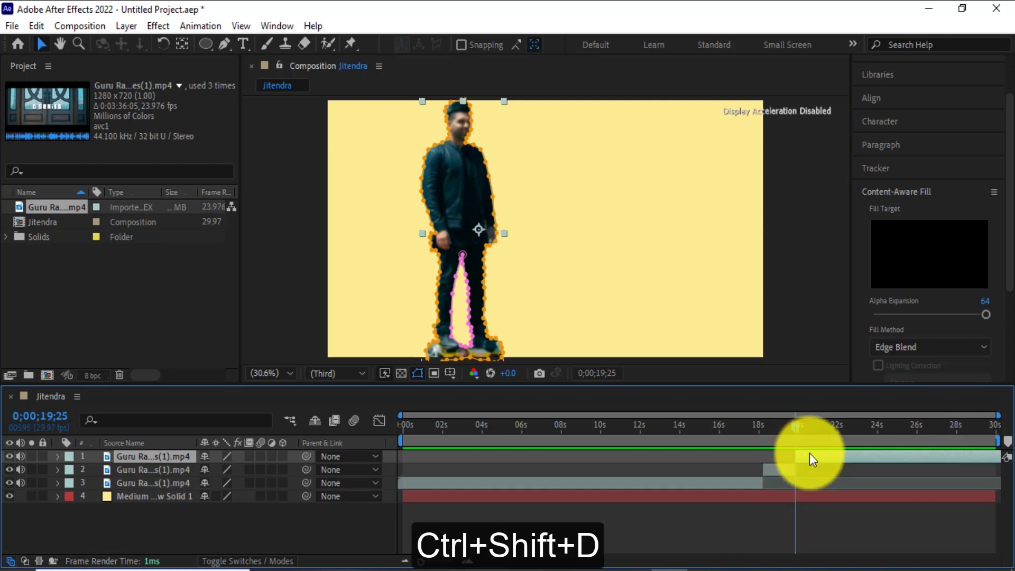
pyautogui.press('Delete')
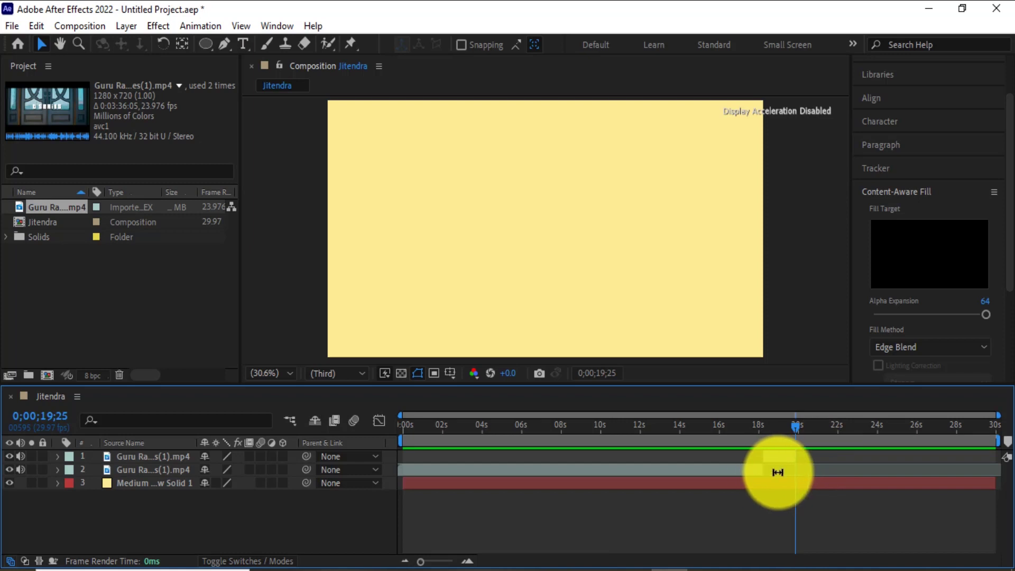
pyautogui.click(675, 471)
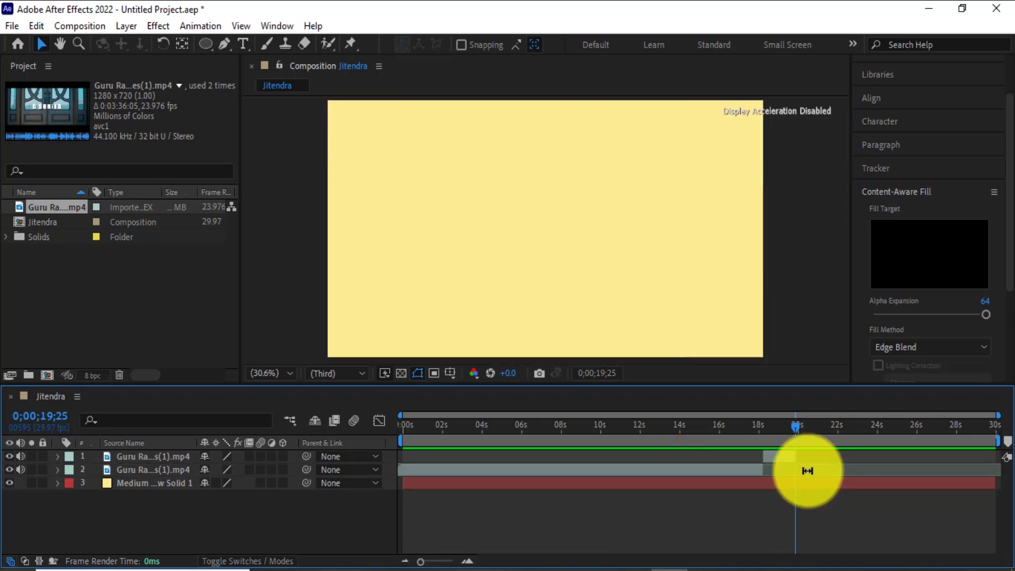
pyautogui.hotkey('ctrl', 'z')
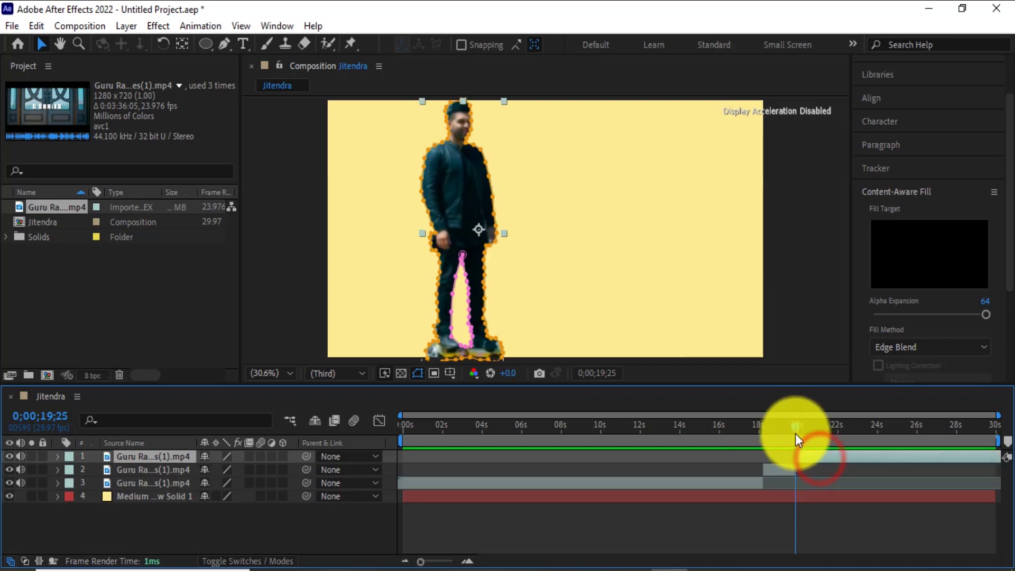
# Step: Move the playhead to 0;00;19;27 and bring up the layer's context menu
pyautogui.click(796, 427)
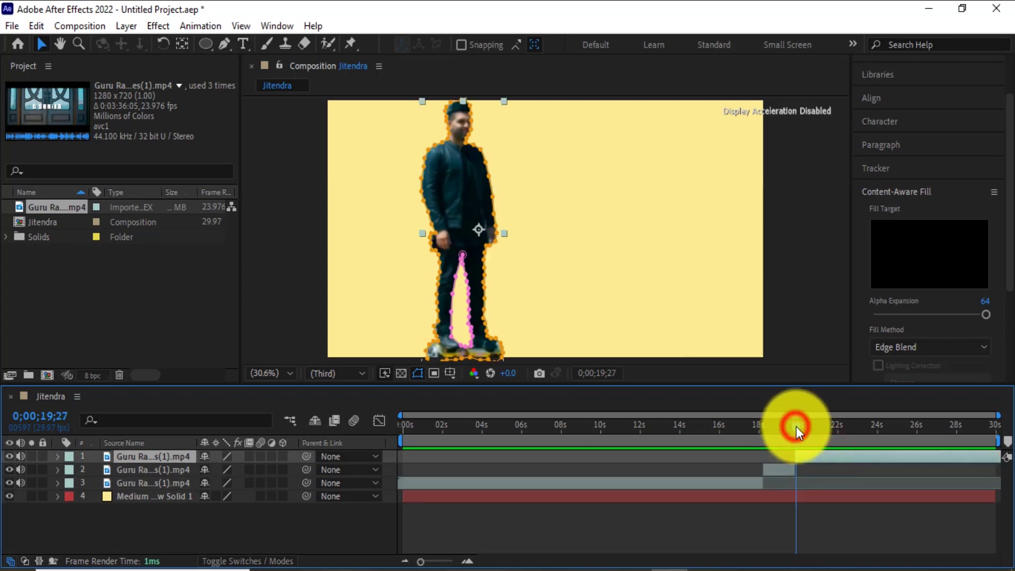
pyautogui.rightClick(812, 458)
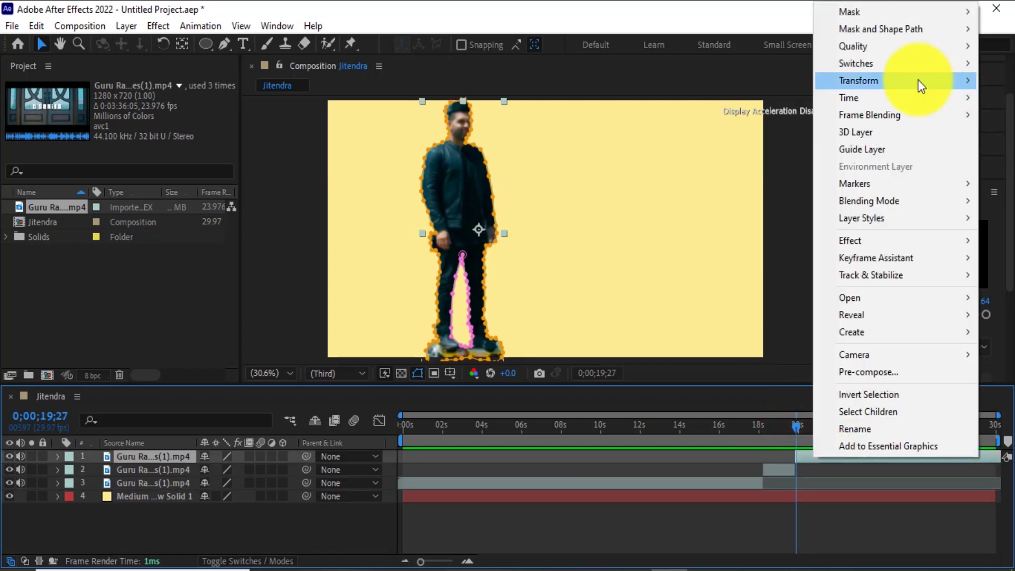
pyautogui.moveTo(880, 99)
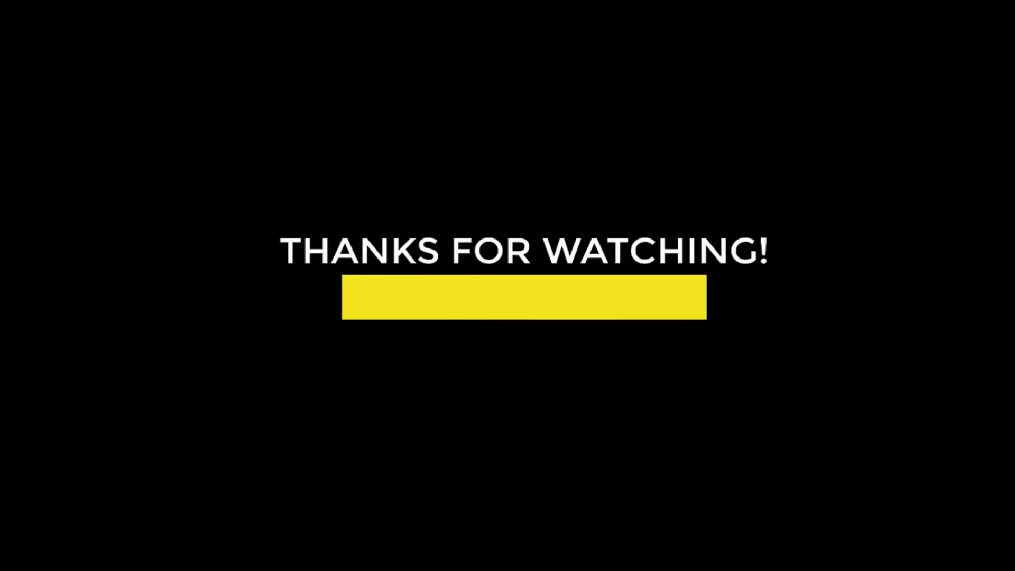